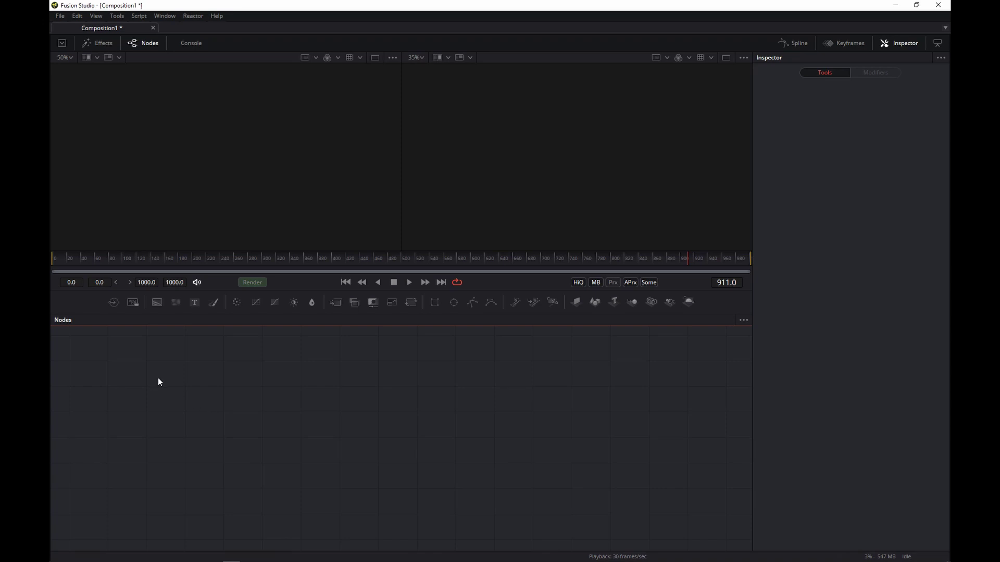
# Add a Text+ node to the composition and display it in the first viewer.
pyautogui.hotkey('shift', 'space')
pyautogui.write('text')
pyautogui.press('Down')
pyautogui.press('Return')
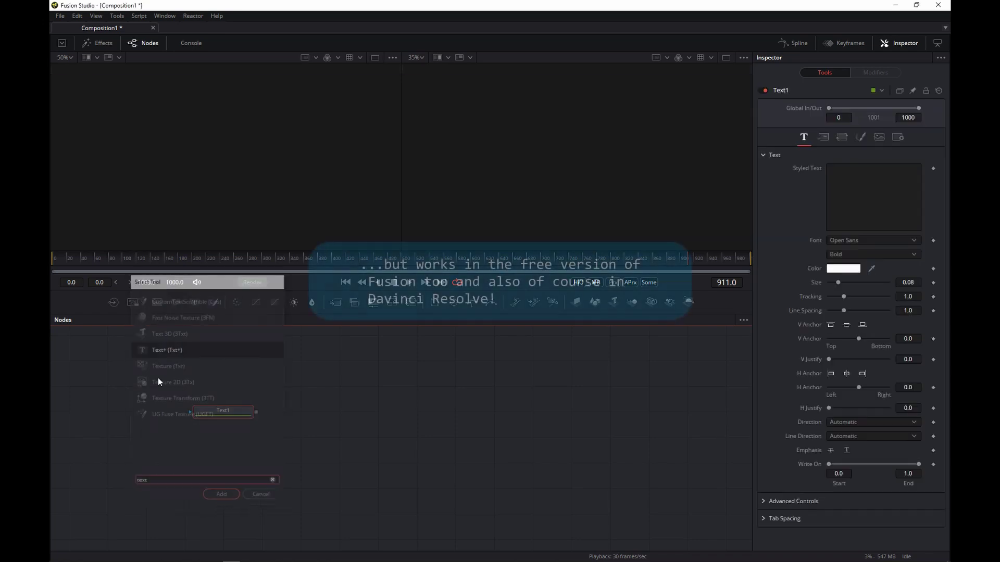
pyautogui.press('1')
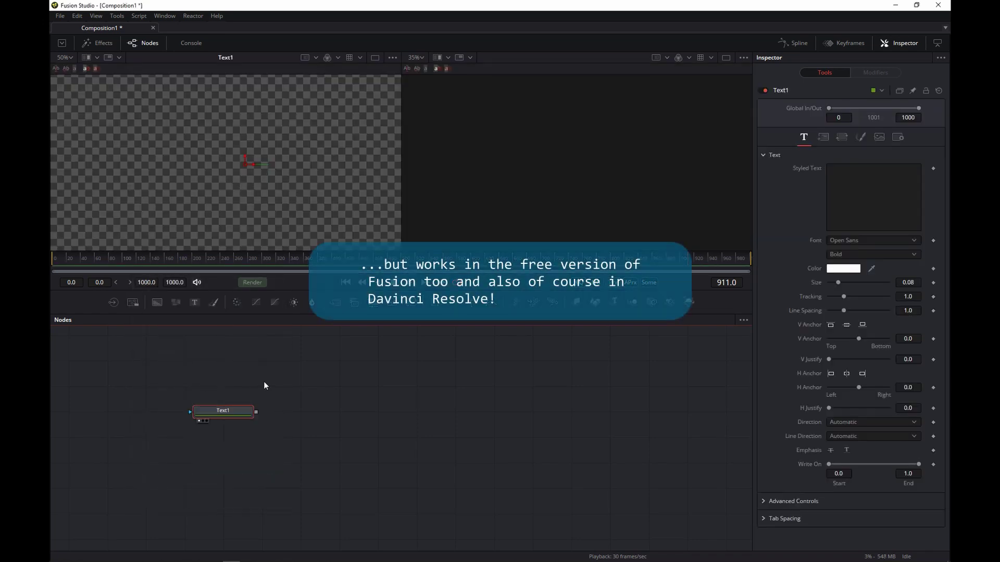
# Set the Text+ node's image size to 800 wide by 800 high.
pyautogui.click(880, 138)
pyautogui.click(908, 187)
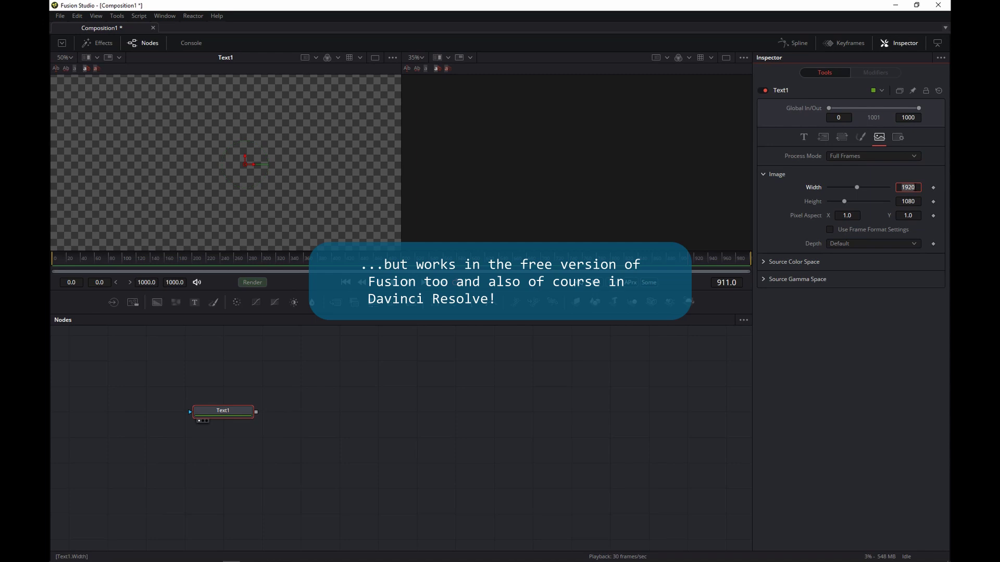
pyautogui.write('8900')
pyautogui.press('Tab')
pyautogui.write('8')
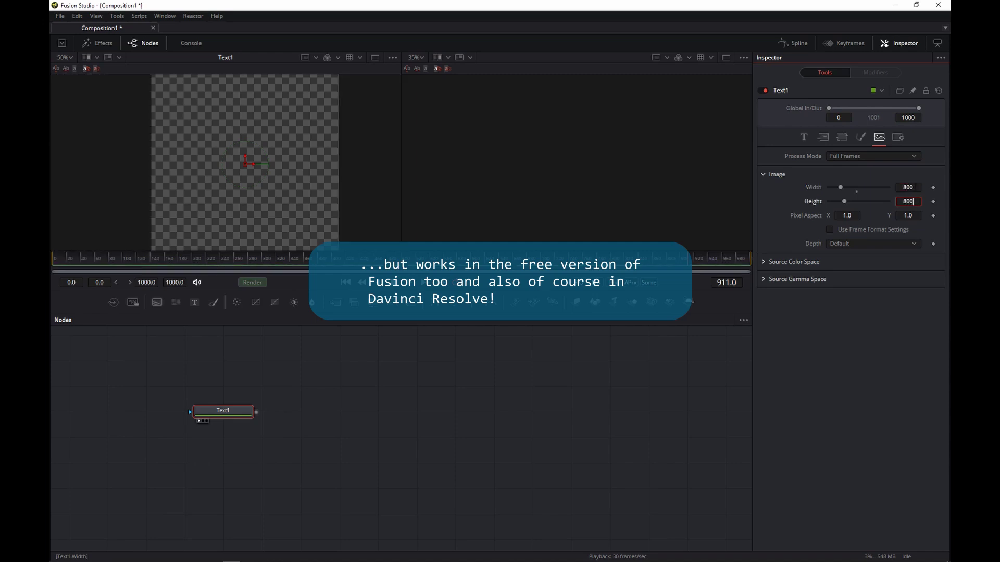
# Change the font of the Text+ node to Corbel.
pyautogui.click(800, 138)
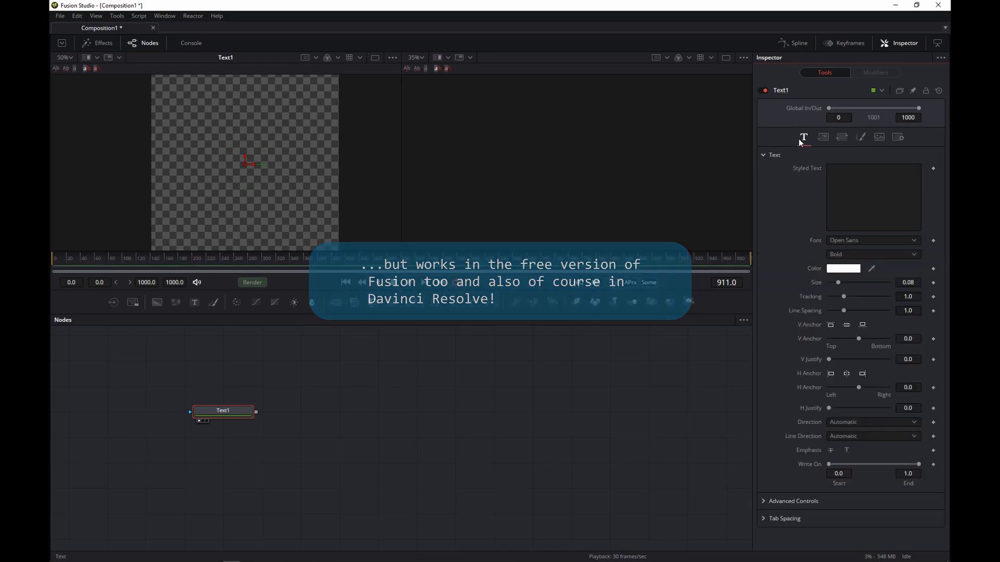
pyautogui.scroll(-2, 302, 161)
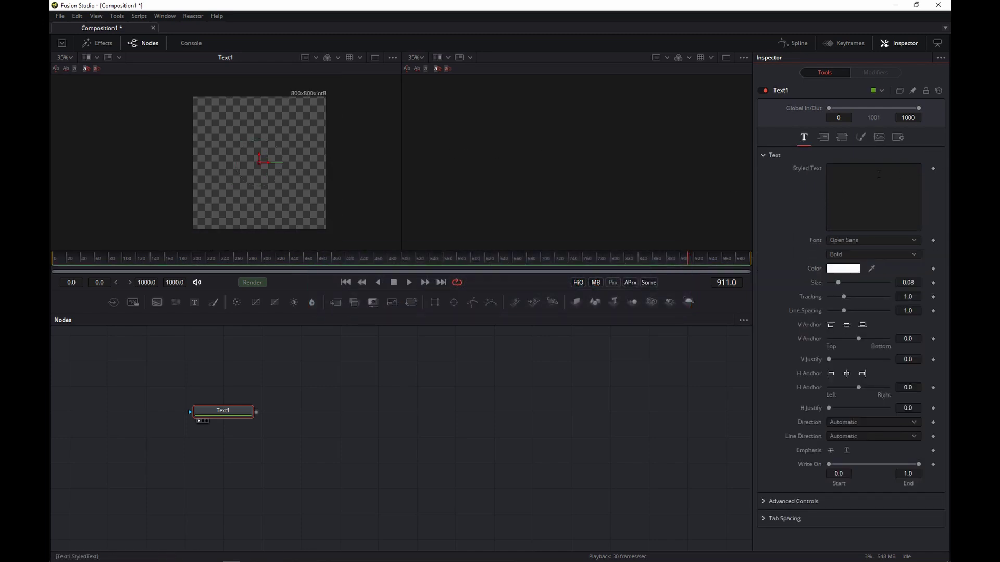
pyautogui.click(875, 240)
pyautogui.click(864, 252)
# Enter the sample text "THIS IS MY MAX STRING SIZE" and enlarge it to a size of about 0.0827.
pyautogui.click(872, 204)
pyautogui.write('TEXT')
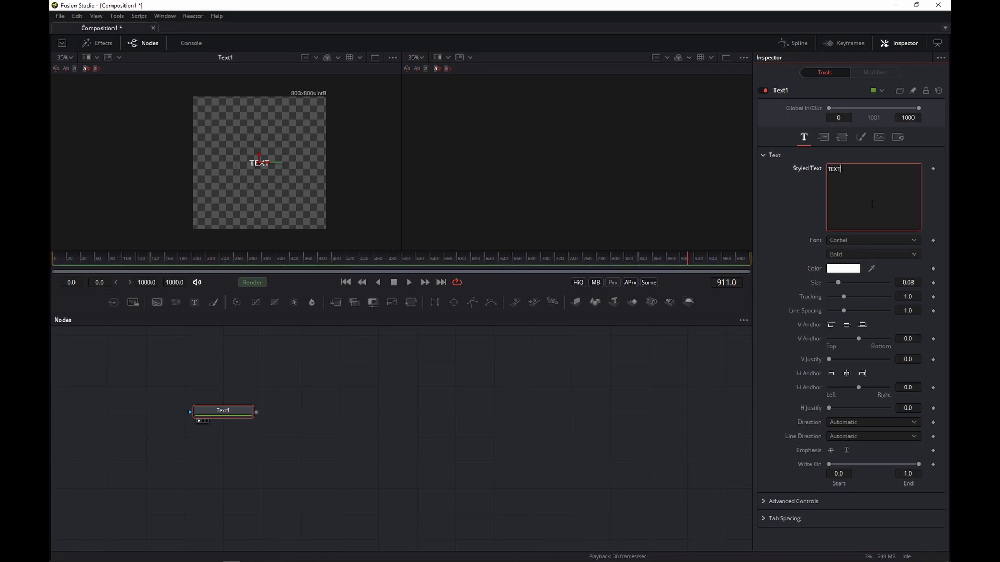
pyautogui.press('BackSpace')
pyautogui.press('BackSpace')
pyautogui.press('BackSpace')
pyautogui.press('BackSpace')
pyautogui.write('THIS IS MY MAX SIZE')
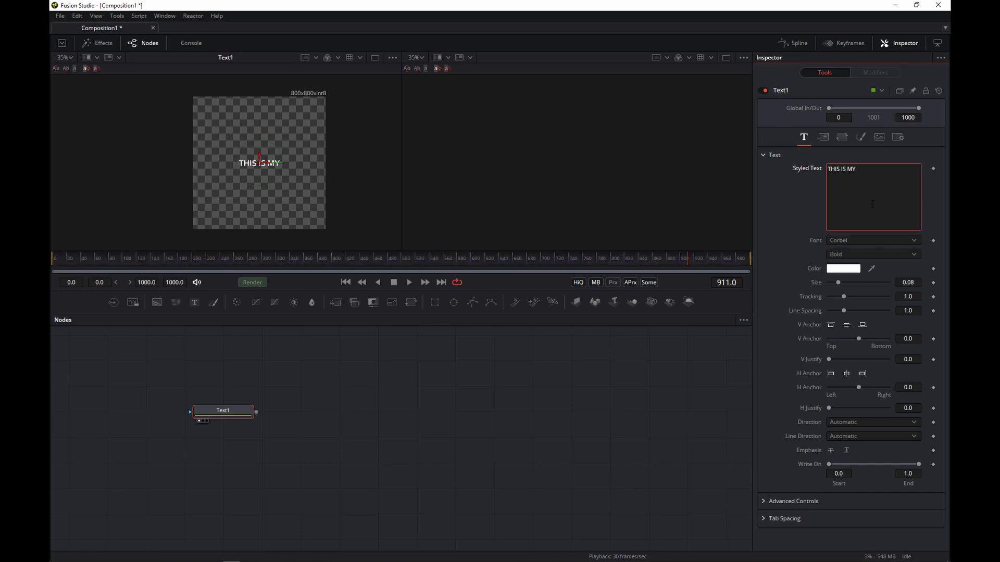
pyautogui.press('BackSpace')
pyautogui.press('BackSpace')
pyautogui.press('BackSpace')
pyautogui.press('BackSpace')
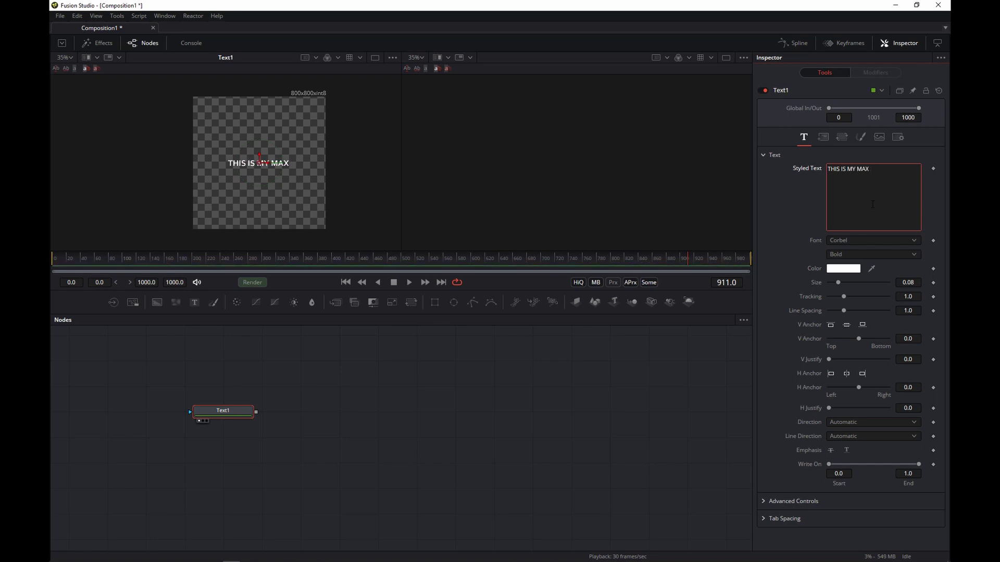
pyautogui.write('STRING SIZE')
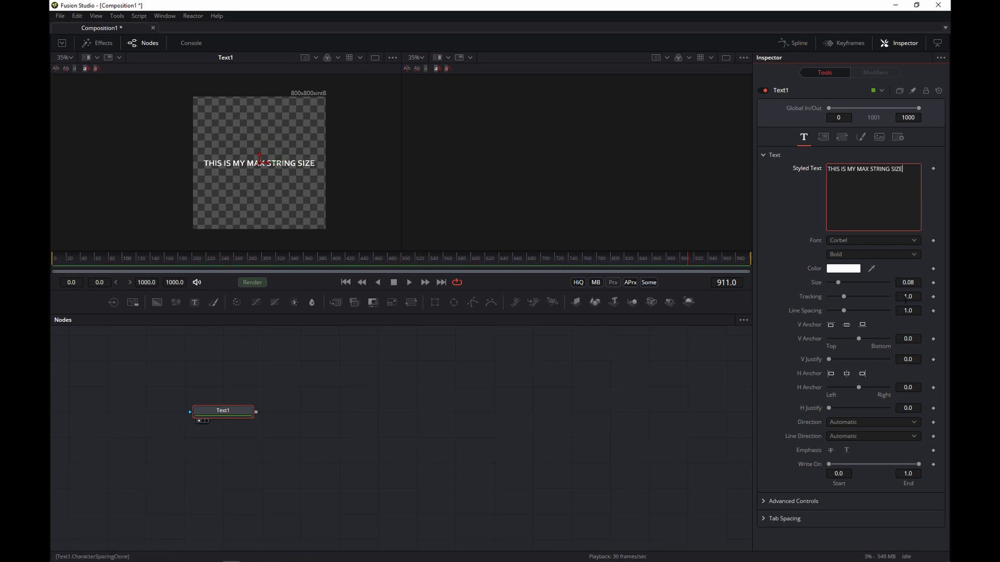
pyautogui.moveTo(837, 283); pyautogui.dragTo(838, 283)
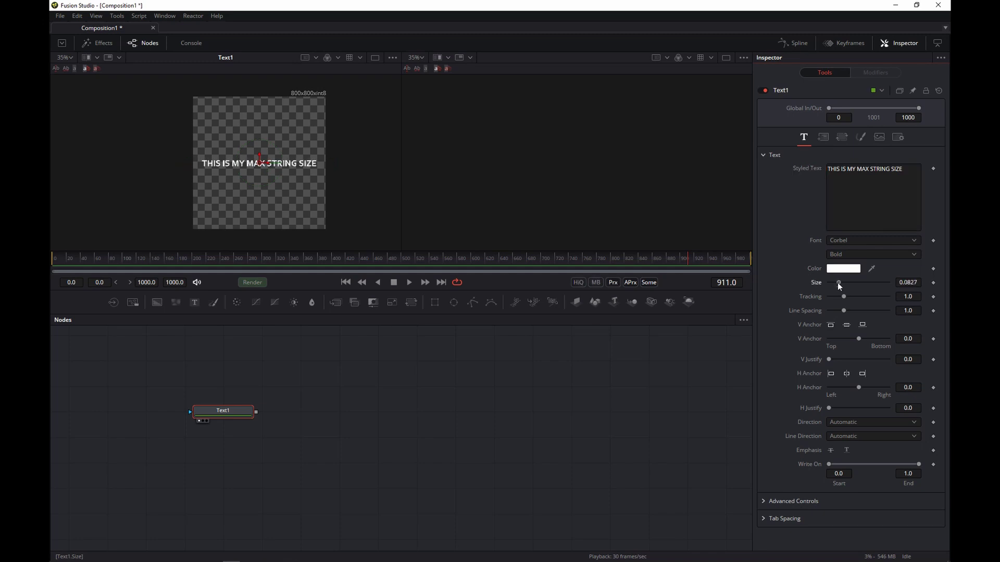
# Shorten the sample text to "THIS IS MY MAX STR" and increase the text size to about 0.109.
pyautogui.click(907, 169)
pyautogui.press('BackSpace')
pyautogui.press('BackSpace')
pyautogui.press('BackSpace')
pyautogui.press('BackSpace')
pyautogui.press('BackSpace')
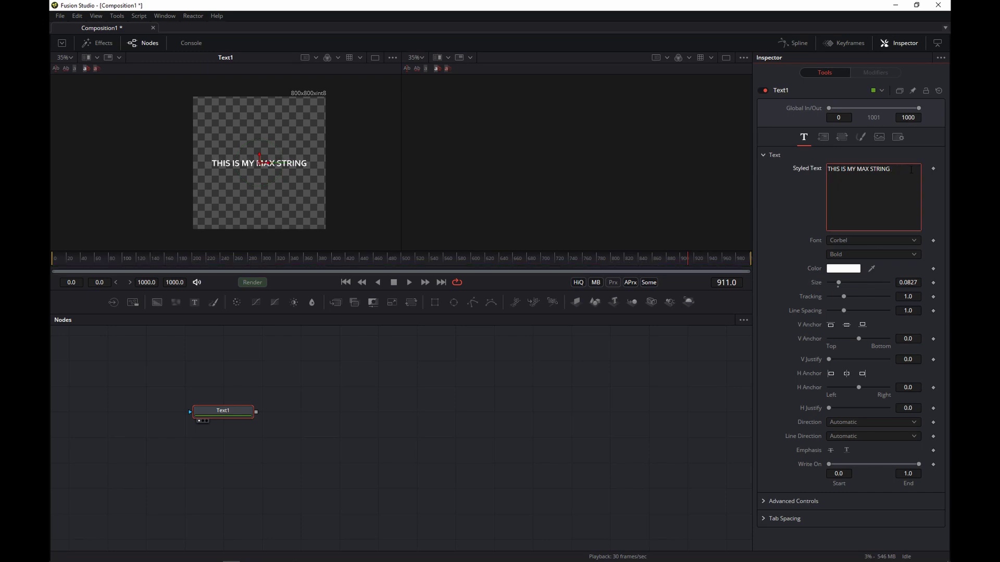
pyautogui.press('BackSpace')
pyautogui.press('BackSpace')
pyautogui.press('BackSpace')
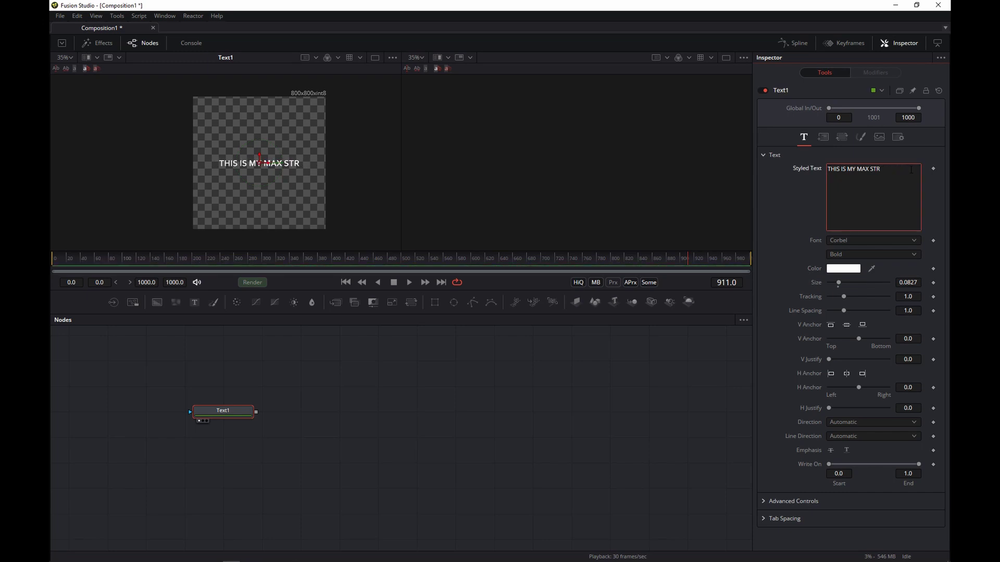
pyautogui.moveTo(838, 283); pyautogui.dragTo(870, 276)
# Clear the sample text and add an expression to the Styled Text parameter.
pyautogui.click(891, 179)
pyautogui.hotkey('ctrl', 'a')
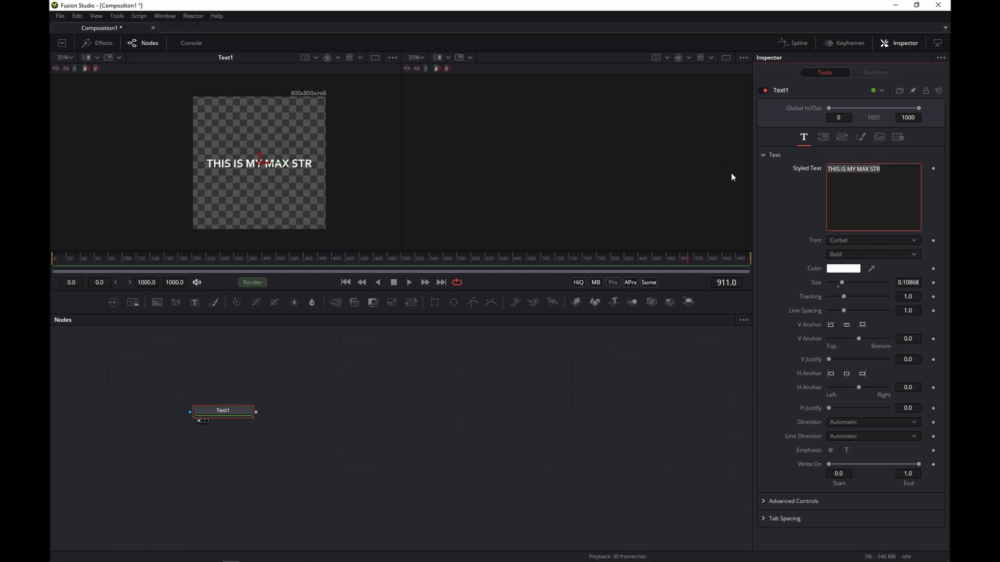
pyautogui.press('BackSpace')
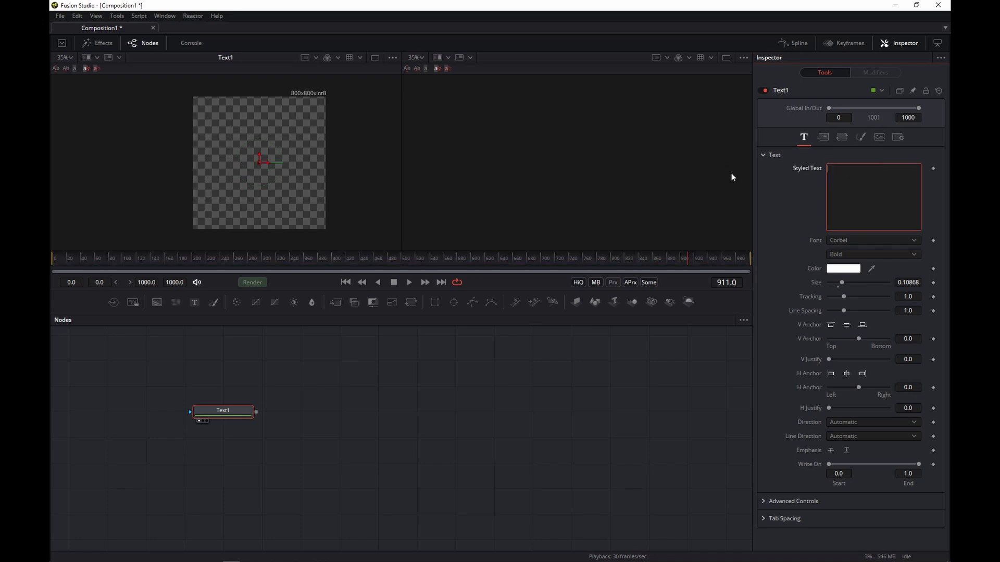
pyautogui.rightClick(808, 172)
pyautogui.click(845, 346)
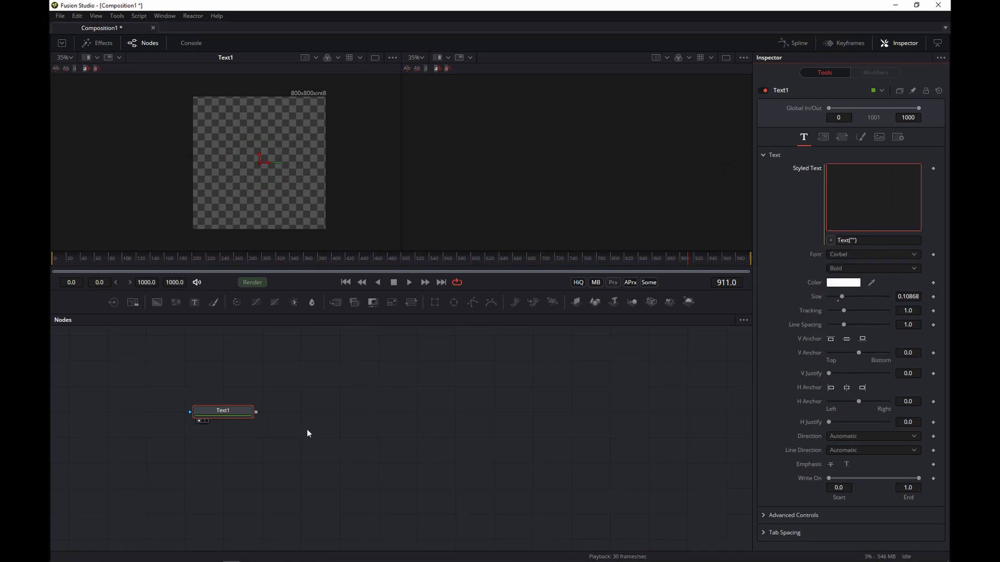
# Switch to Notepad++ and examine the myarray expression: its leading colon, quoted phrases, semicolon, index assignment and return statement.
pyautogui.click(249, 555)
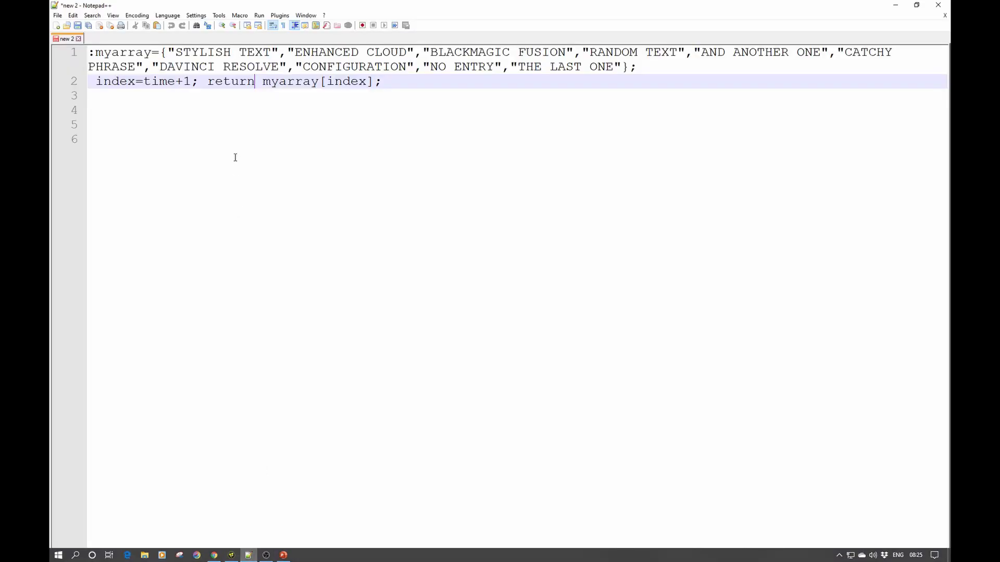
pyautogui.click(231, 110)
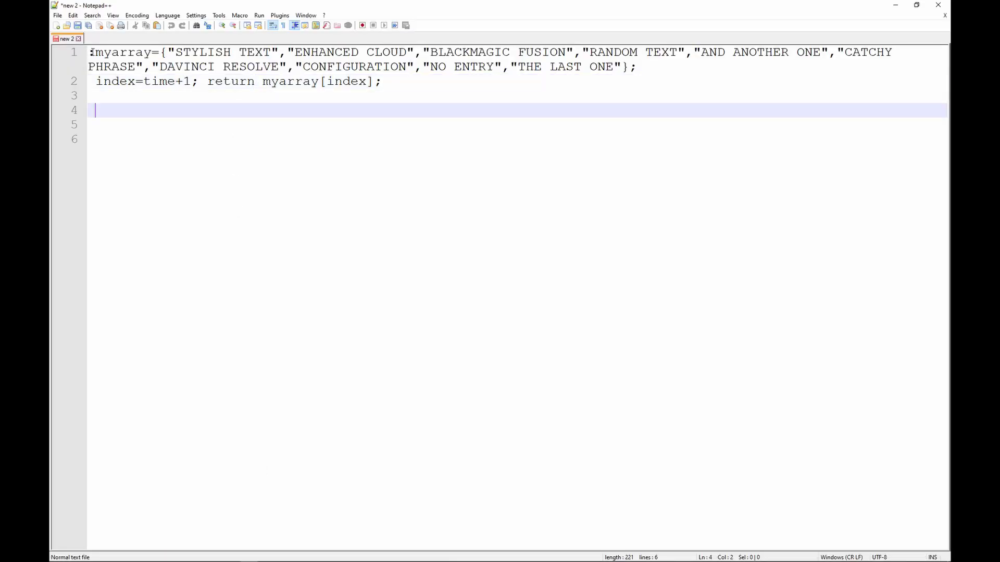
pyautogui.moveTo(92, 52); pyautogui.dragTo(89, 52)
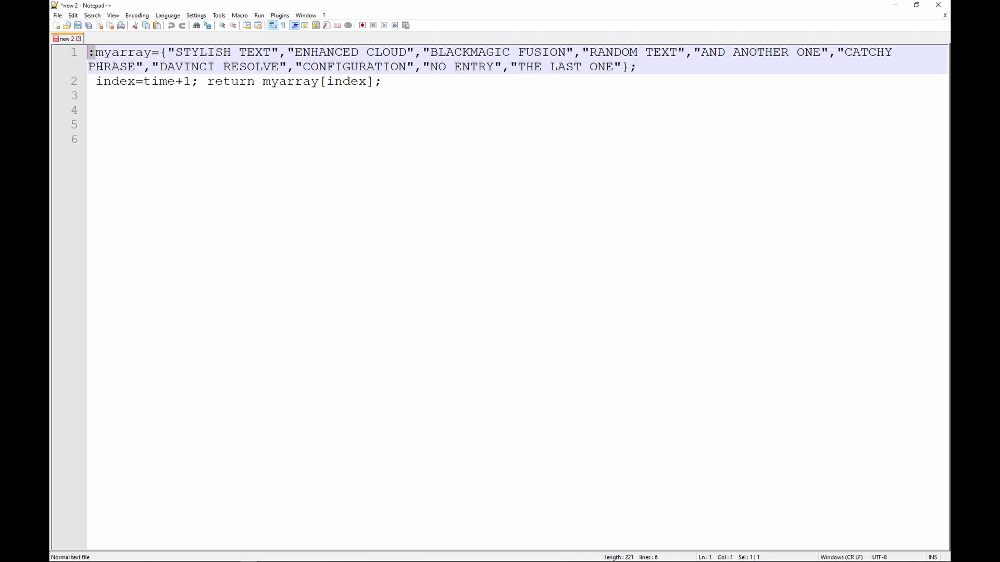
pyautogui.click(99, 54)
pyautogui.moveTo(100, 53); pyautogui.dragTo(175, 53)
pyautogui.moveTo(271, 53); pyautogui.dragTo(278, 52)
pyautogui.moveTo(629, 67); pyautogui.dragTo(631, 69)
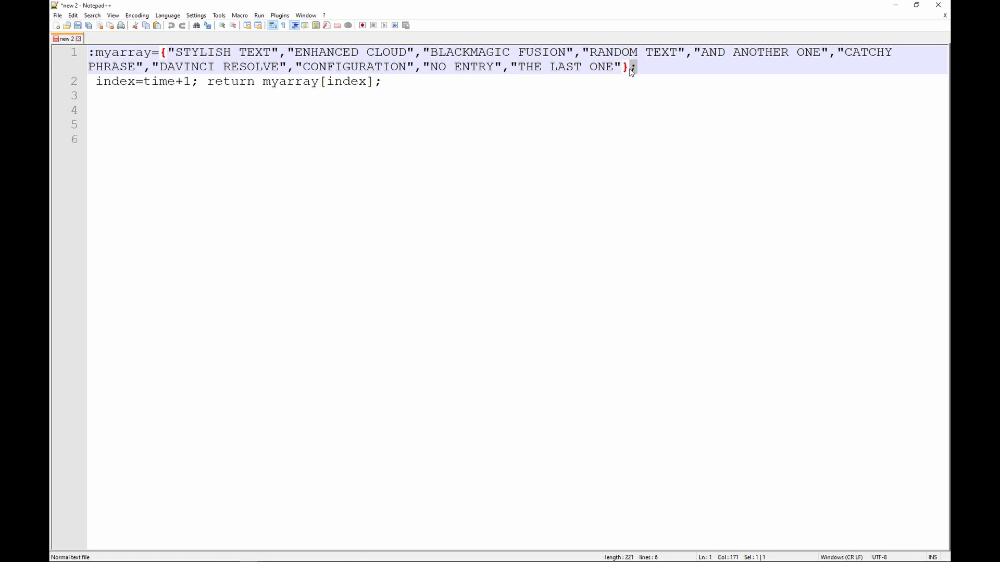
pyautogui.moveTo(97, 81); pyautogui.dragTo(380, 88)
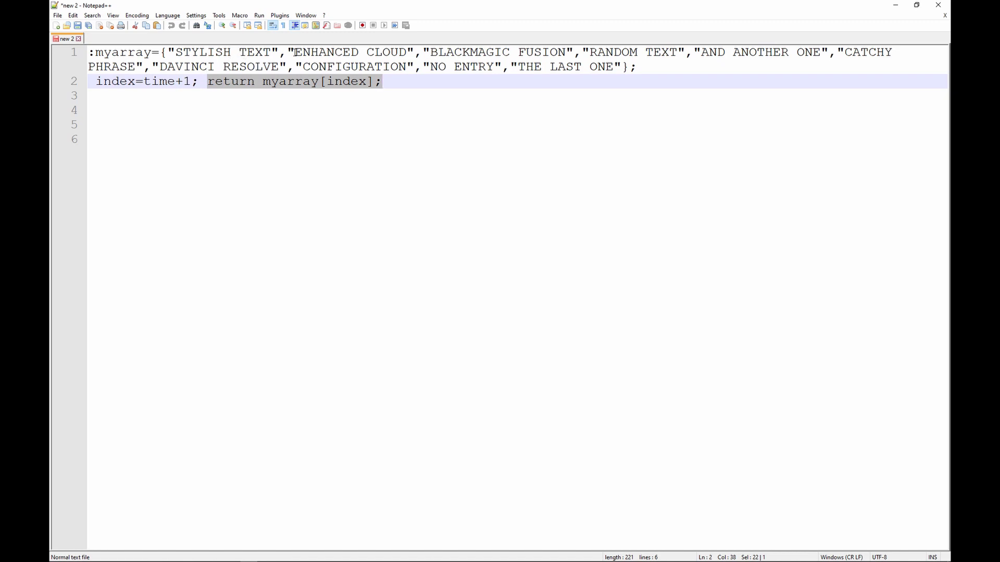
pyautogui.click(393, 90)
# Copy the whole myarray expression into the Styled Text expression in Fusion Studio and preview it from the first frame.
pyautogui.moveTo(392, 83); pyautogui.dragTo(59, 37)
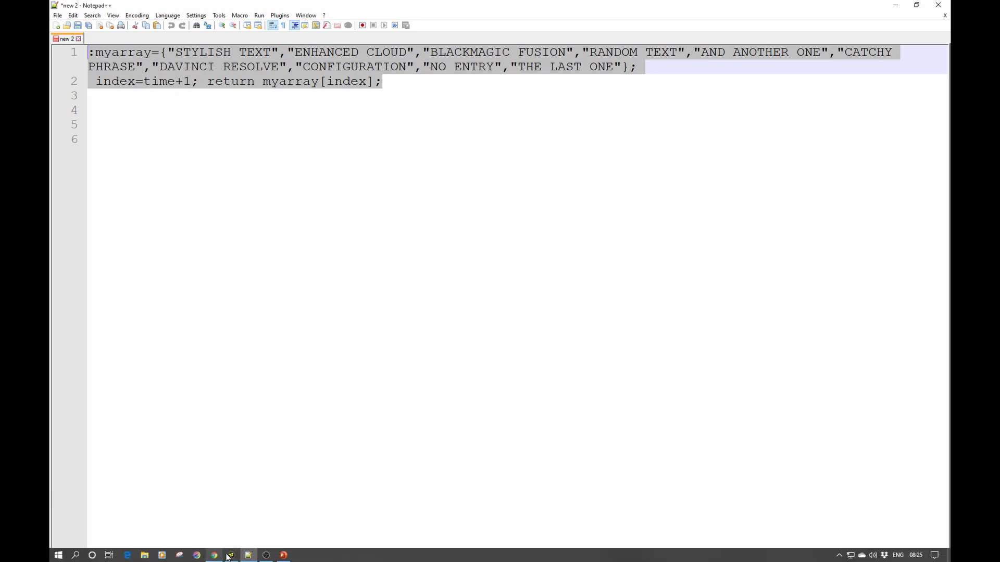
pyautogui.click(231, 557)
pyautogui.click(875, 240)
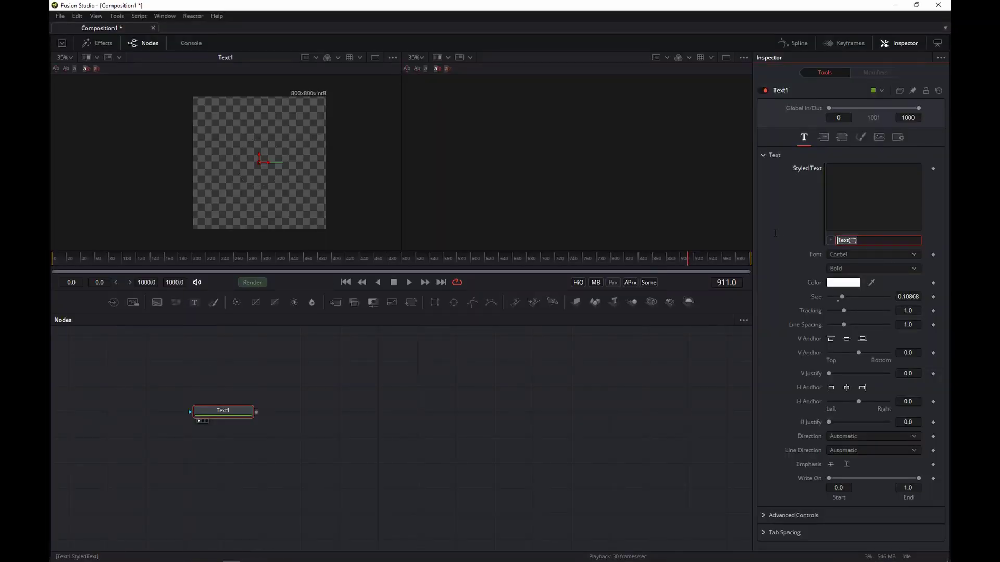
pyautogui.hotkey('ctrl', 'v')
pyautogui.click(644, 375)
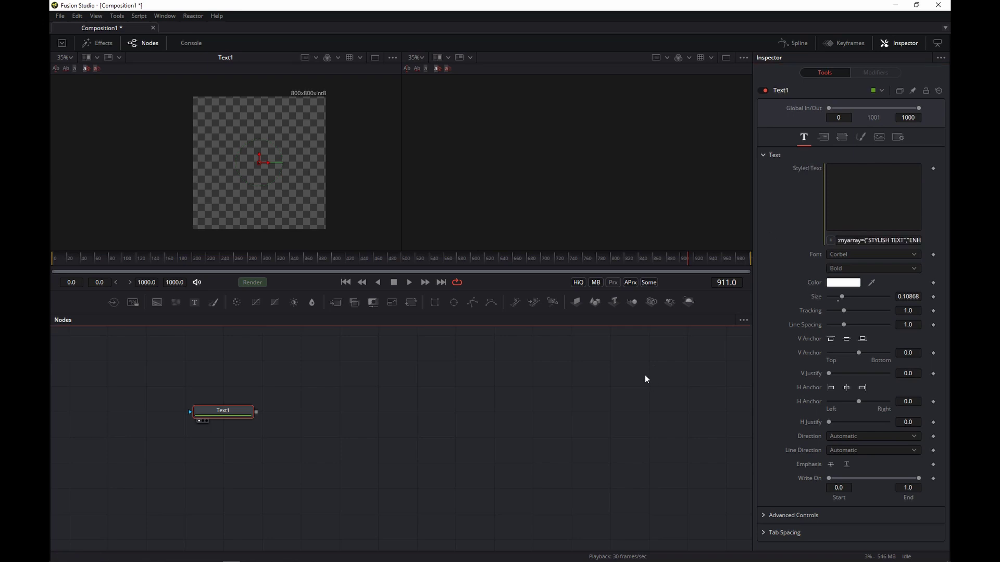
pyautogui.click(351, 281)
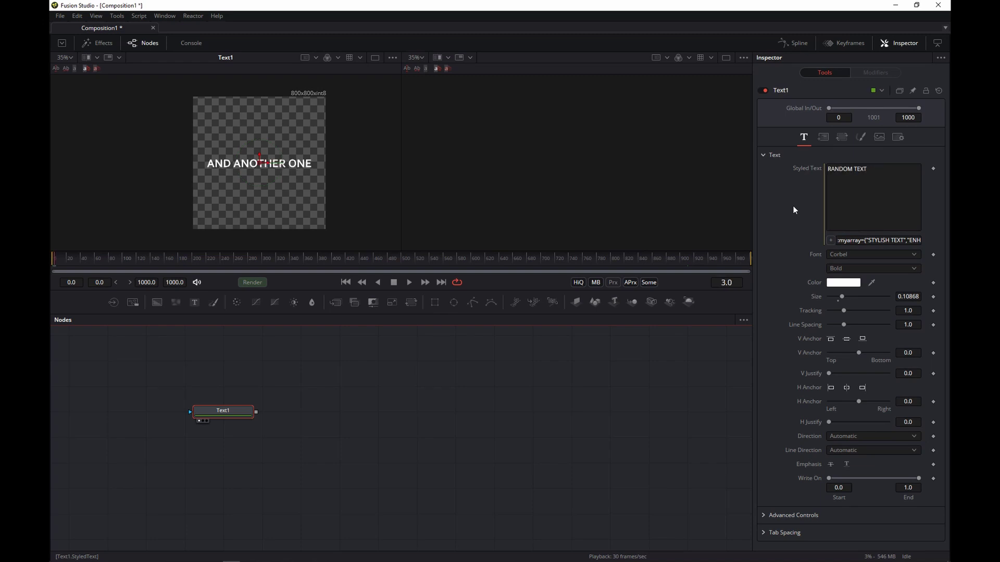
# Set the text layout's background color to mid-grey #818181.
pyautogui.click(822, 138)
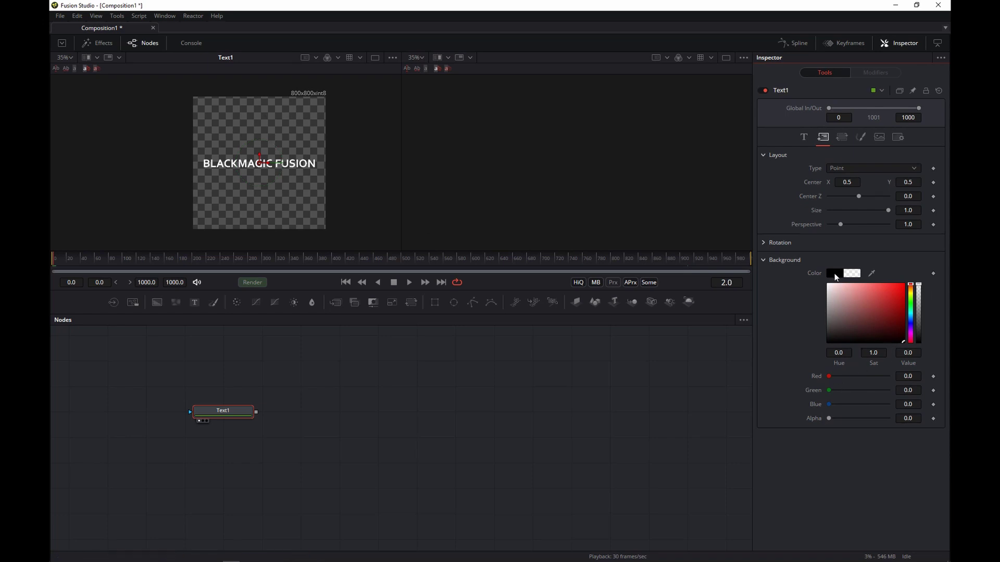
pyautogui.click(834, 275)
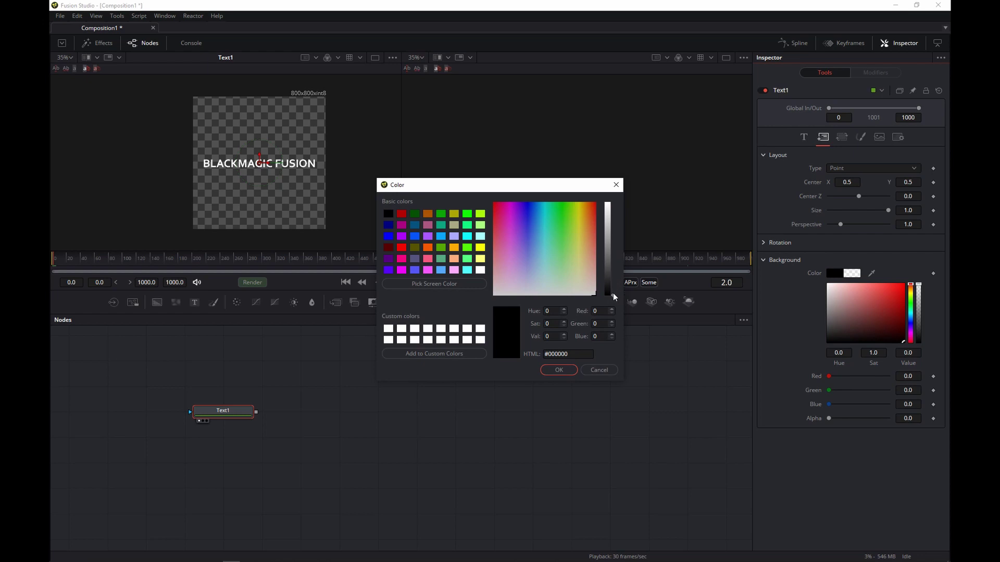
pyautogui.moveTo(613, 294); pyautogui.dragTo(608, 252)
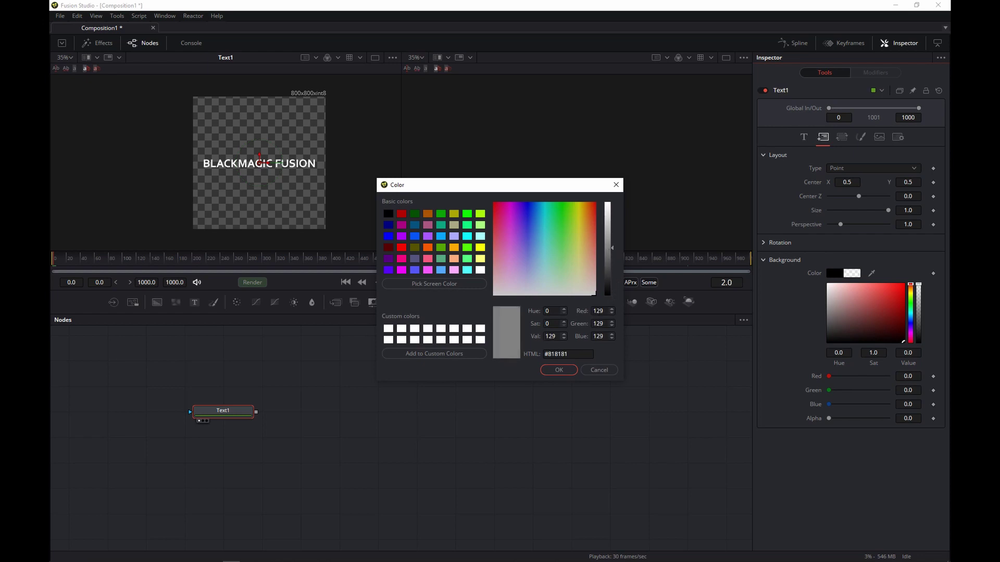
pyautogui.click(566, 373)
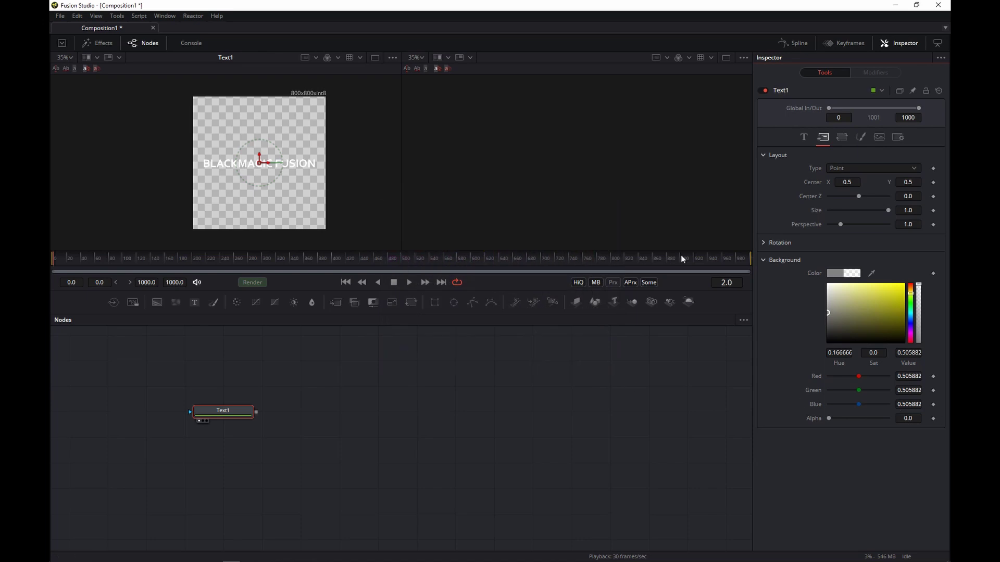
# Set the background color's red, green and blue to 0.1 and its alpha to 0.25.
pyautogui.click(918, 377)
pyautogui.write('0.1')
pyautogui.press('Tab')
pyautogui.write('0.1')
pyautogui.press('Tab')
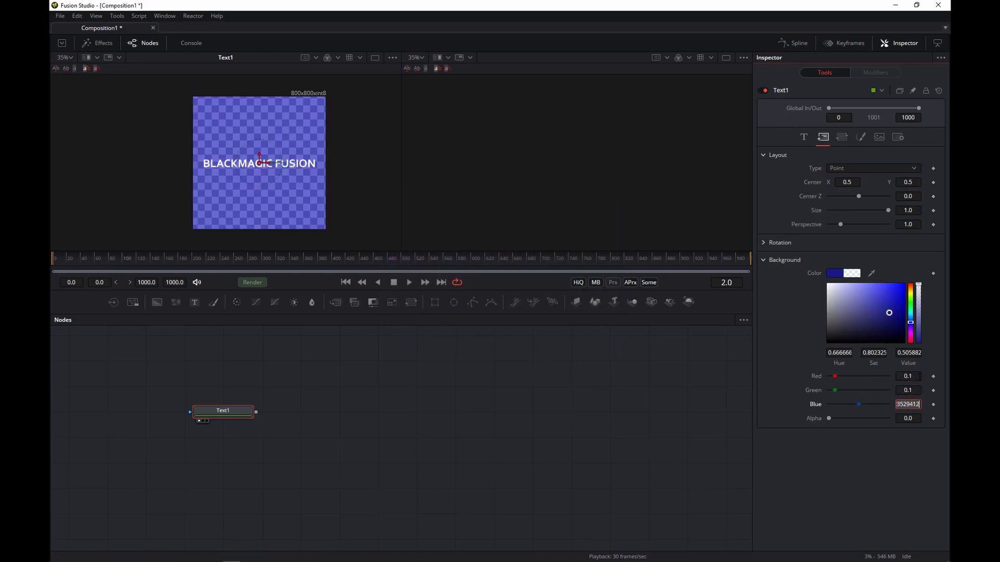
pyautogui.write('0.1')
pyautogui.press('Tab')
pyautogui.write('0.25')
pyautogui.press('Return')
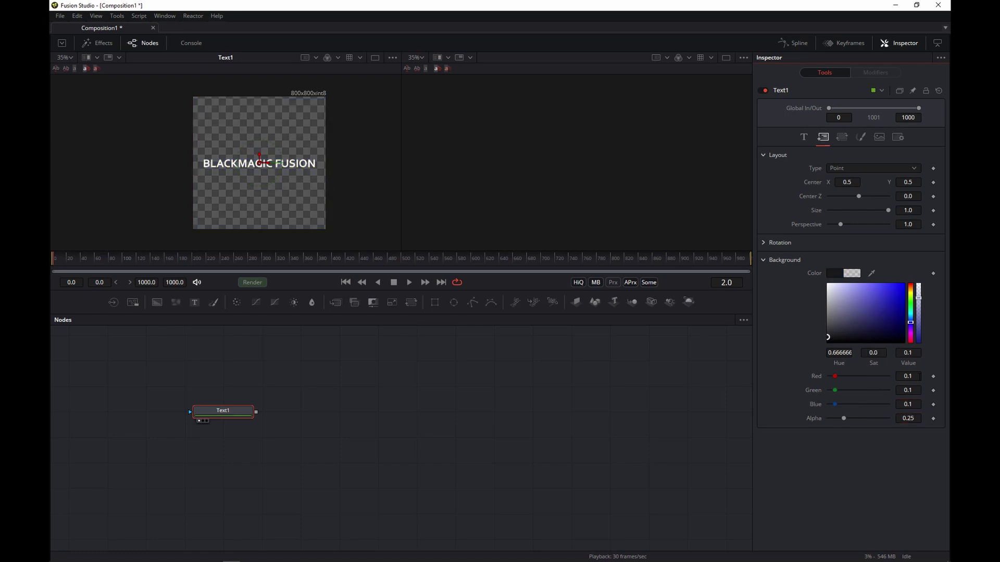
# Enable shading element 2, Red Outline, on the text and inspect the outline up close.
pyautogui.click(862, 137)
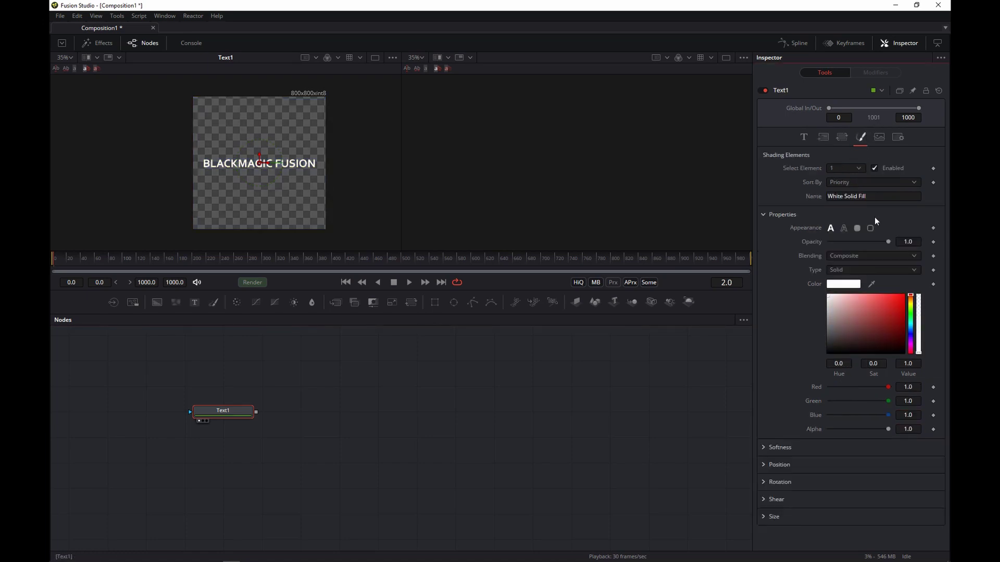
pyautogui.click(856, 168)
pyautogui.click(838, 180)
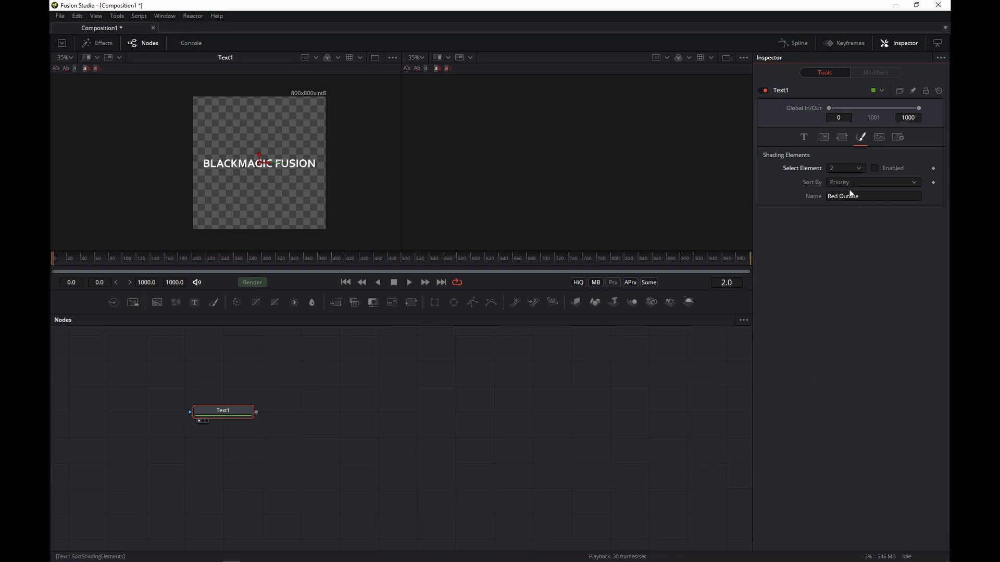
pyautogui.click(874, 168)
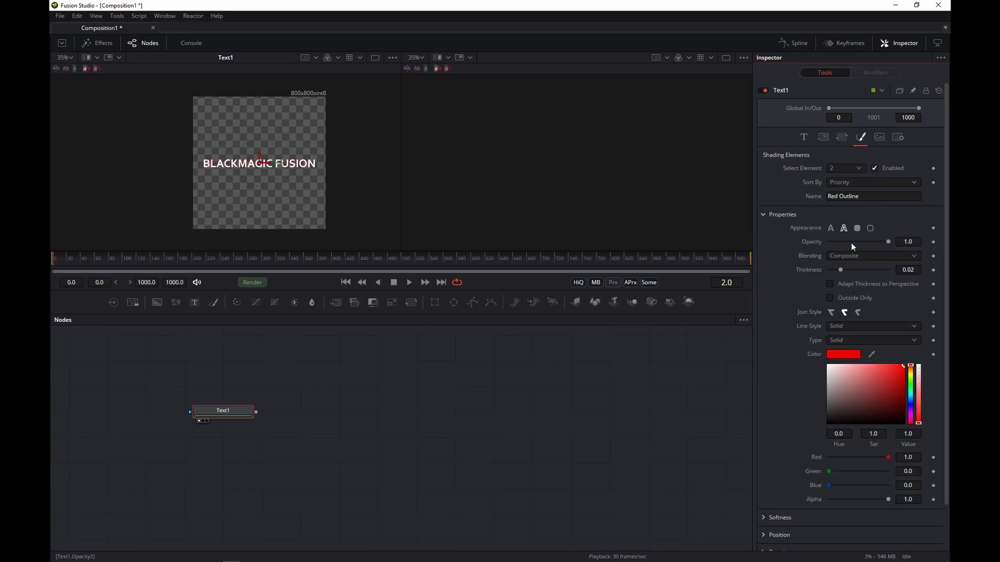
pyautogui.scroll(4, 299, 170)
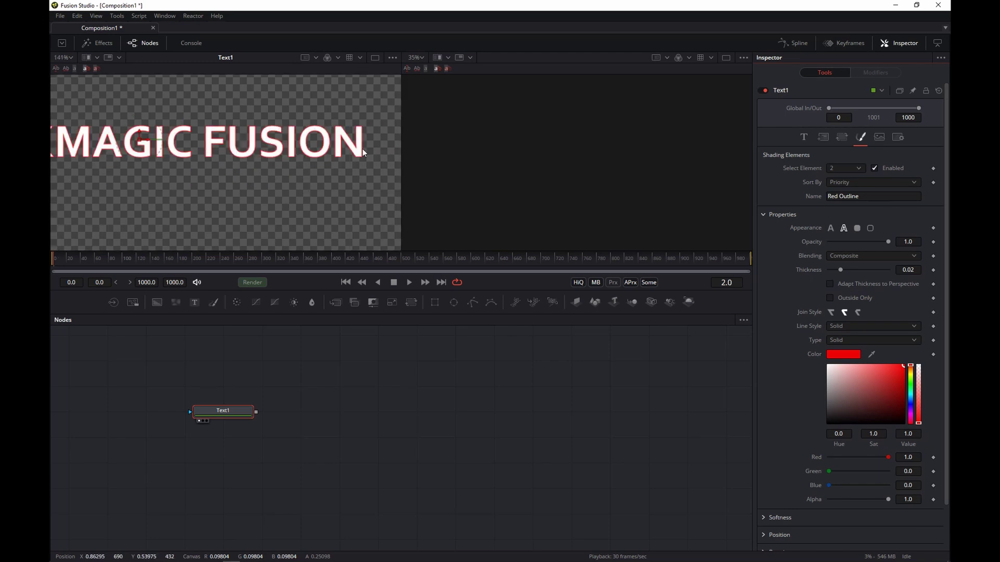
# Change the Red Outline shading element's color to white and its thickness to 0.06.
pyautogui.moveTo(903, 366); pyautogui.dragTo(828, 365)
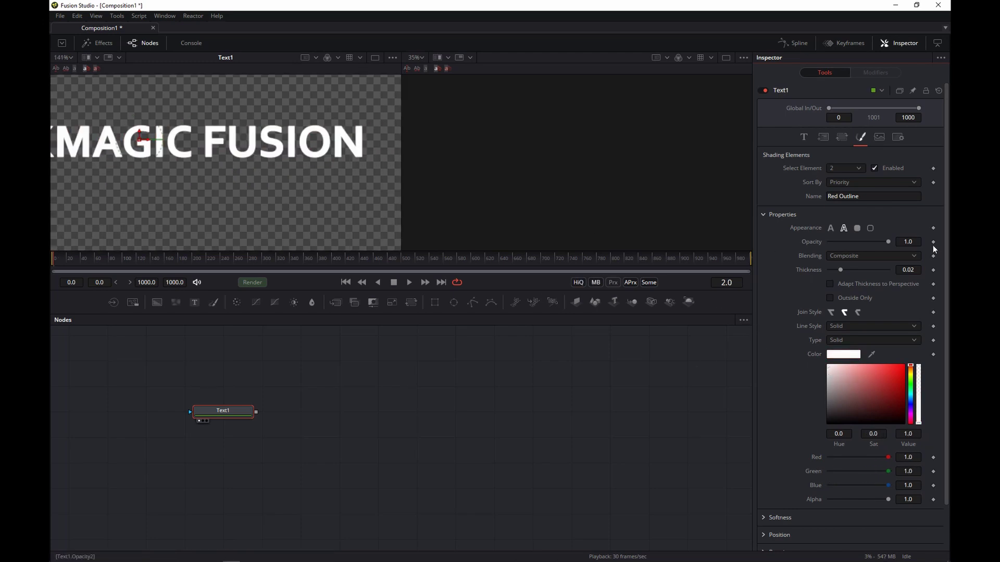
pyautogui.click(919, 270)
pyautogui.write('6')
pyautogui.press('Tab')
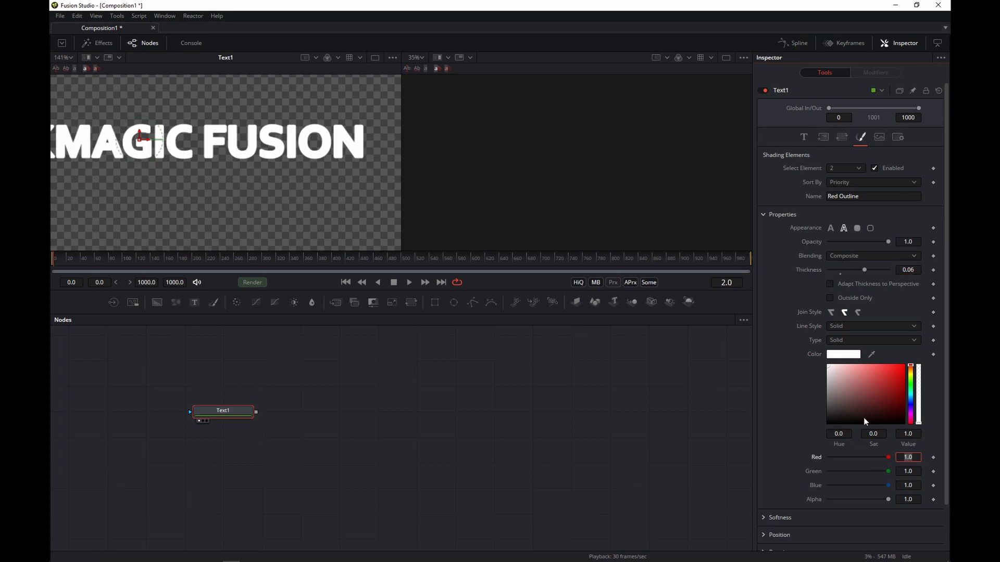
# Set the outline element's softness to 8 in both X and Y and inspect the glow around the text.
pyautogui.click(767, 517)
pyautogui.scroll(-3, 839, 497)
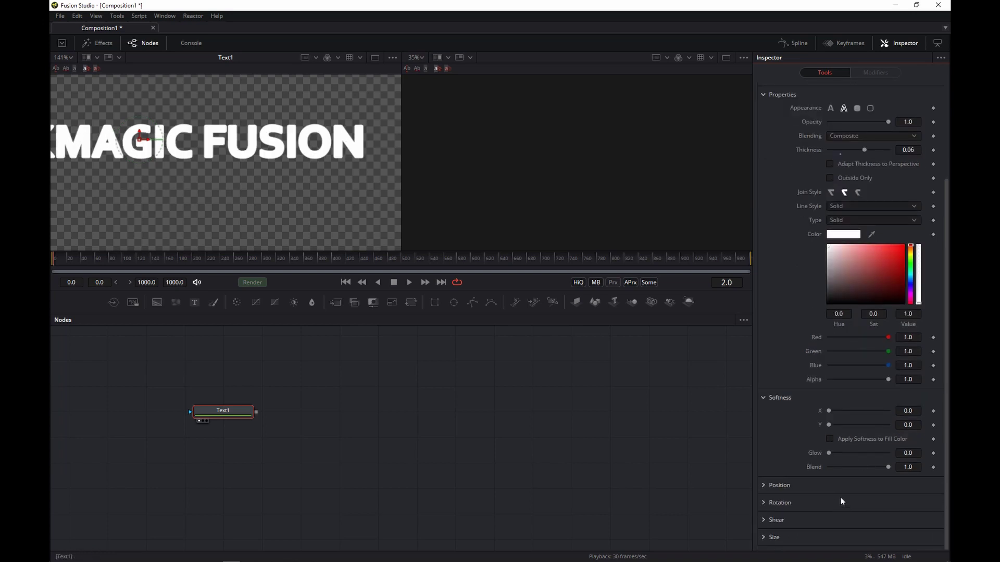
pyautogui.click(918, 410)
pyautogui.write('8')
pyautogui.press('Tab')
pyautogui.write('8')
pyautogui.click(614, 462)
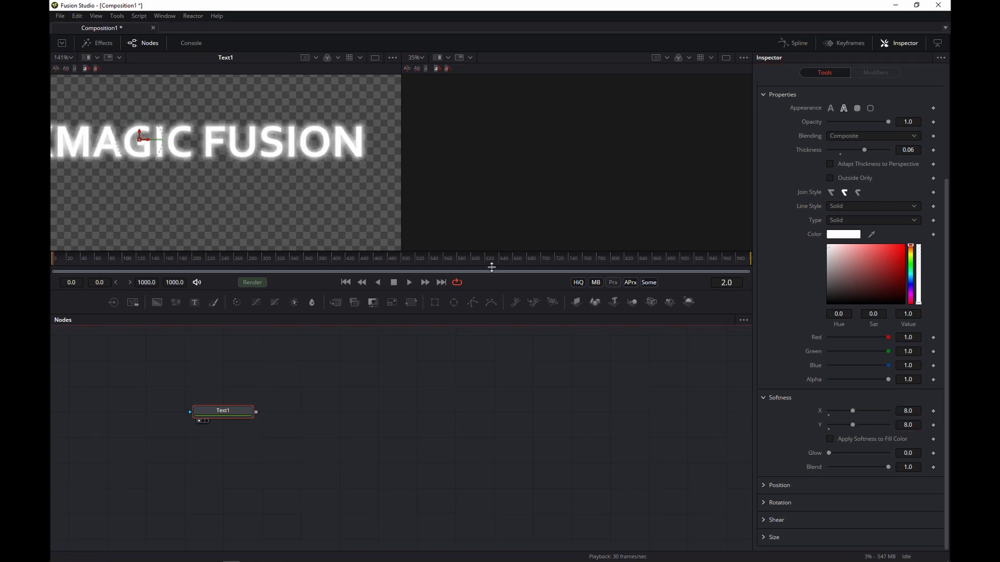
pyautogui.scroll(3, 351, 123)
pyautogui.scroll(-1, 333, 127)
pyautogui.scroll(-1, 333, 128)
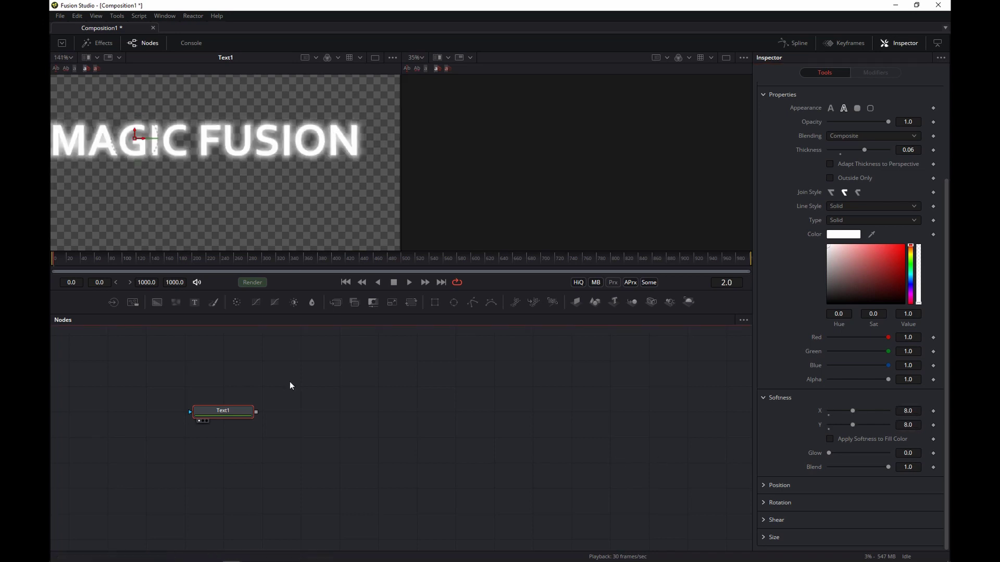
# Move the Text1 node up and to the left in the node graph and add a Background node below it.
pyautogui.moveTo(230, 406); pyautogui.dragTo(158, 381)
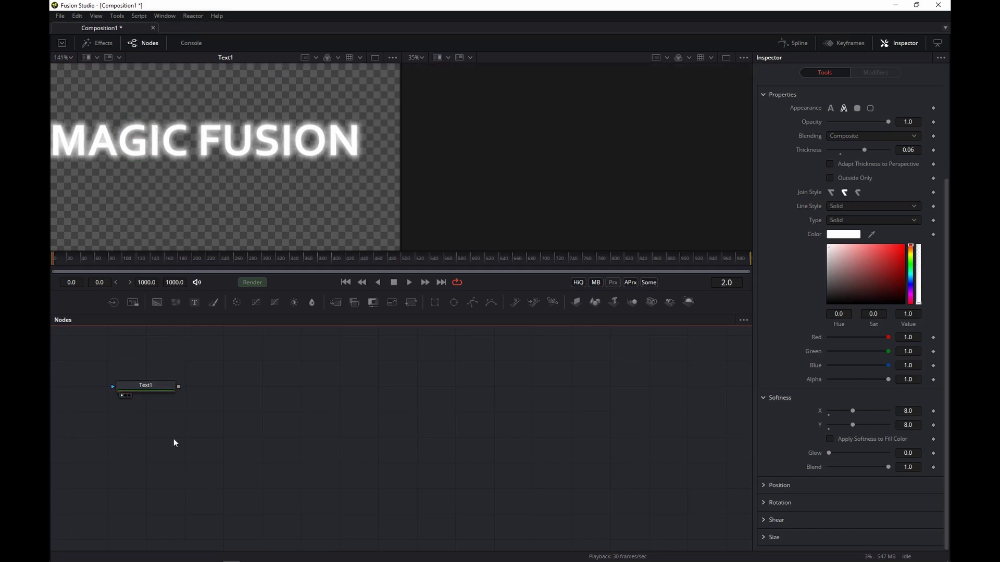
pyautogui.hotkey('shift', 'space')
pyautogui.write('back')
pyautogui.press('Return')
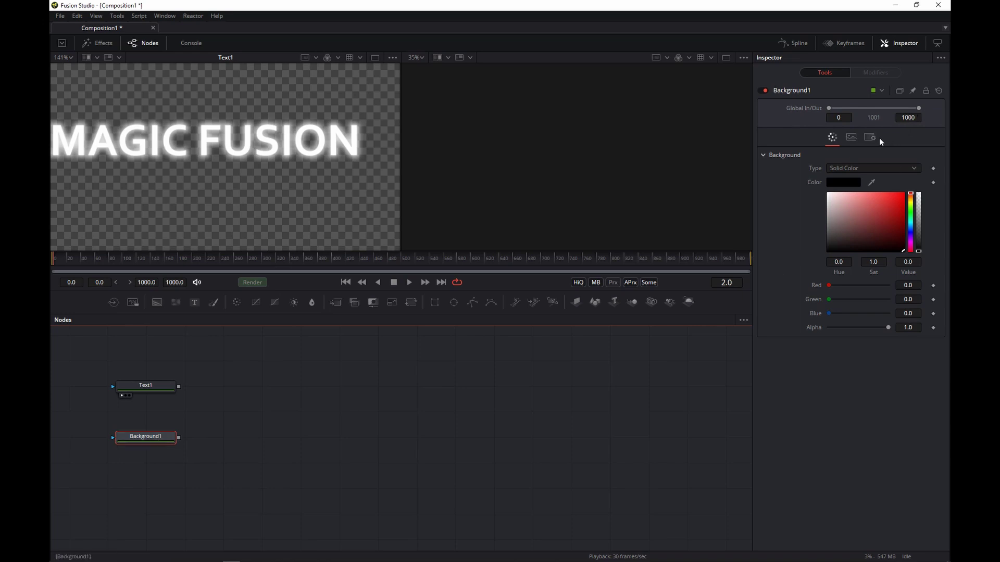
# Set the Background node's image width and height to 800 pixels each.
pyautogui.click(850, 138)
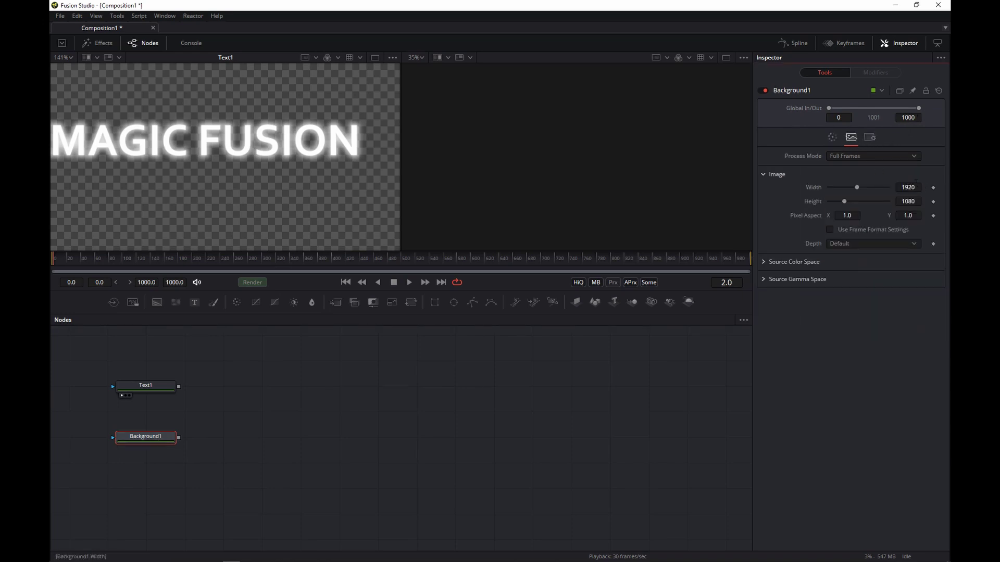
pyautogui.click(915, 184)
pyautogui.write('800')
pyautogui.click(915, 202)
pyautogui.write('800')
pyautogui.press('Return')
# Set the Background's red, green and blue to 0.25 and alpha to 0.6, and show it in the second viewer.
pyautogui.click(832, 138)
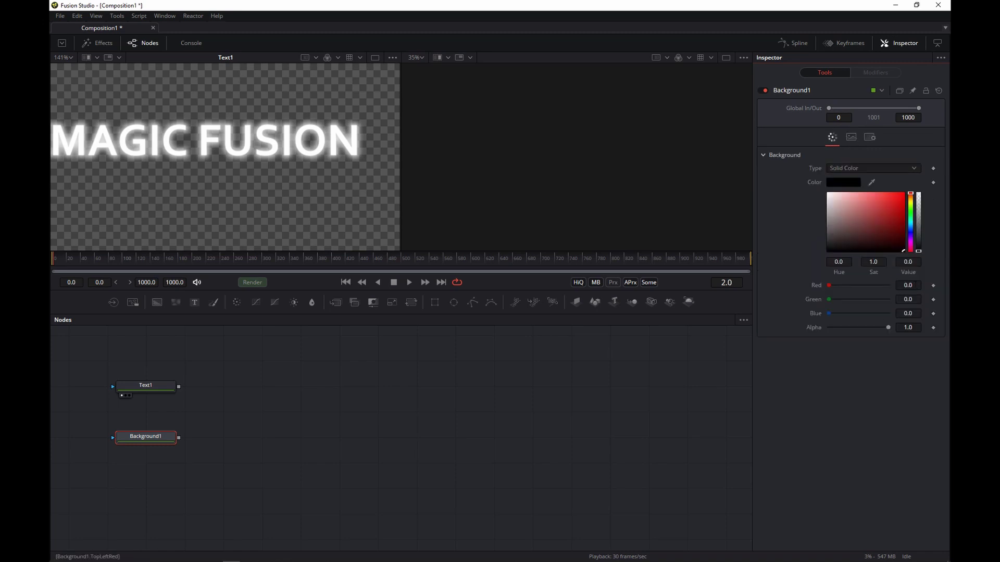
pyautogui.click(910, 286)
pyautogui.write('0.25')
pyautogui.press('Tab')
pyautogui.write('0.25')
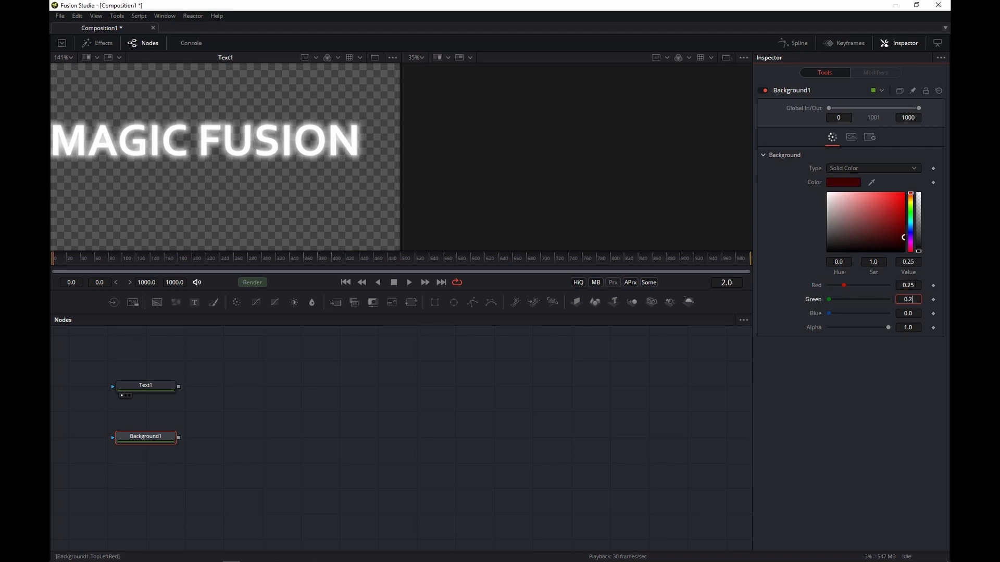
pyautogui.press('Tab')
pyautogui.write('0.25')
pyautogui.press('Tab')
pyautogui.write('0.6')
pyautogui.press('Return')
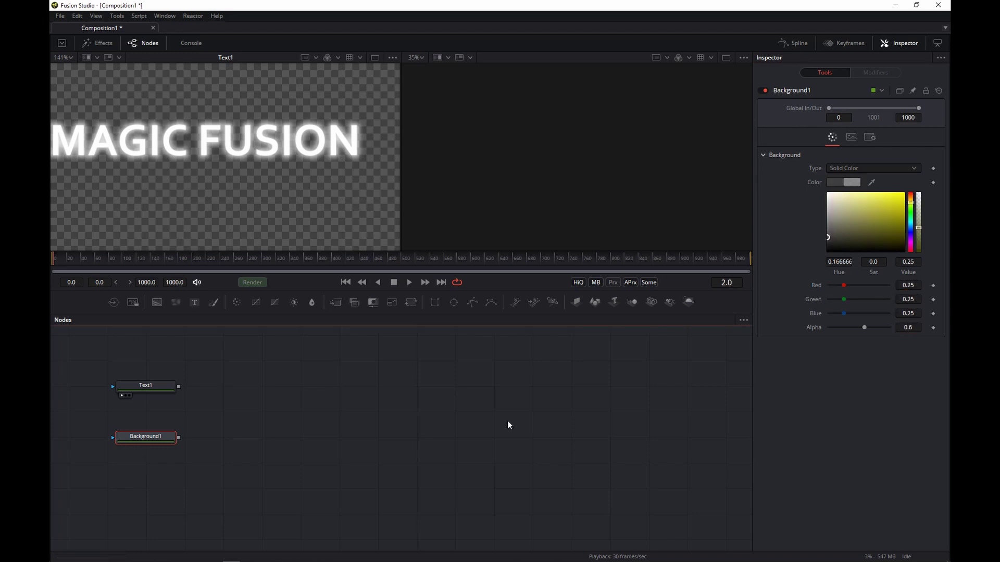
pyautogui.press('2')
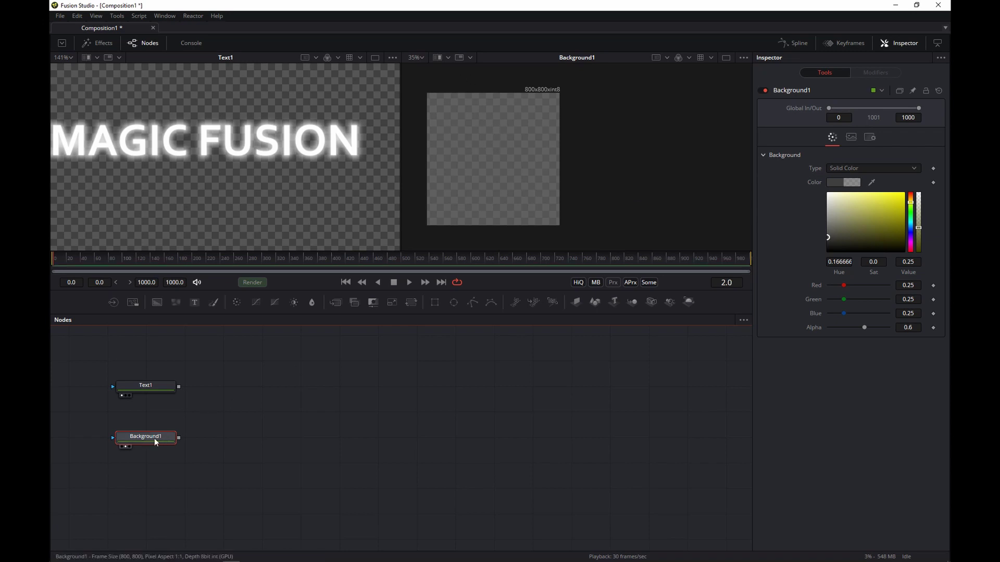
# Add a Rectangle mask to Background1 and set its width and height to 1.0.
pyautogui.click(434, 303)
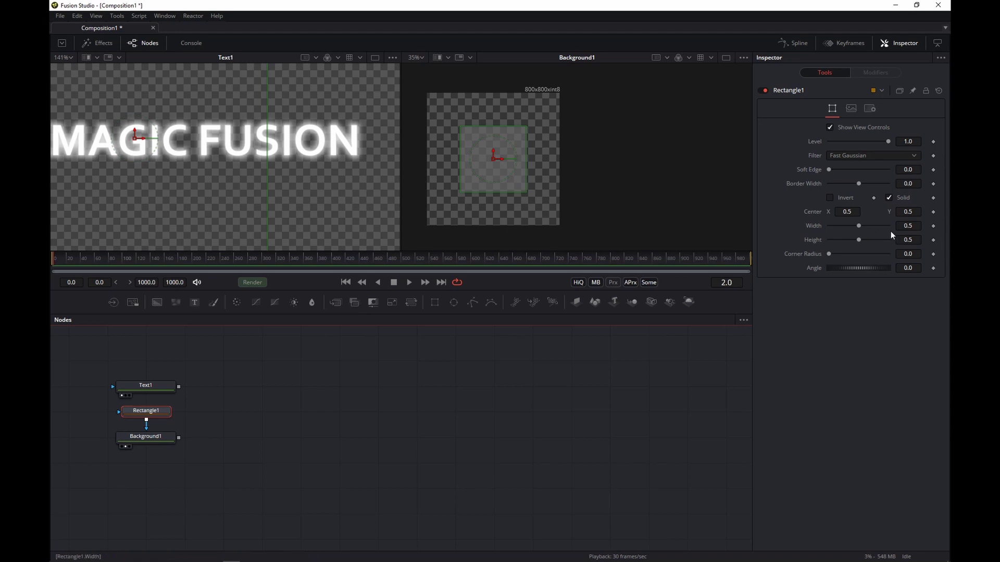
pyautogui.moveTo(860, 225); pyautogui.dragTo(932, 227)
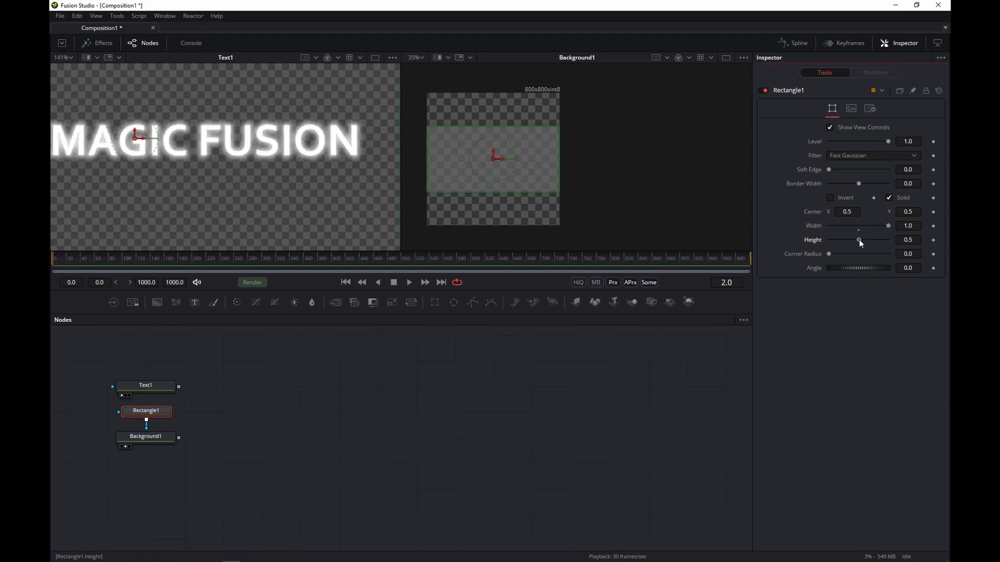
pyautogui.moveTo(858, 240); pyautogui.dragTo(948, 246)
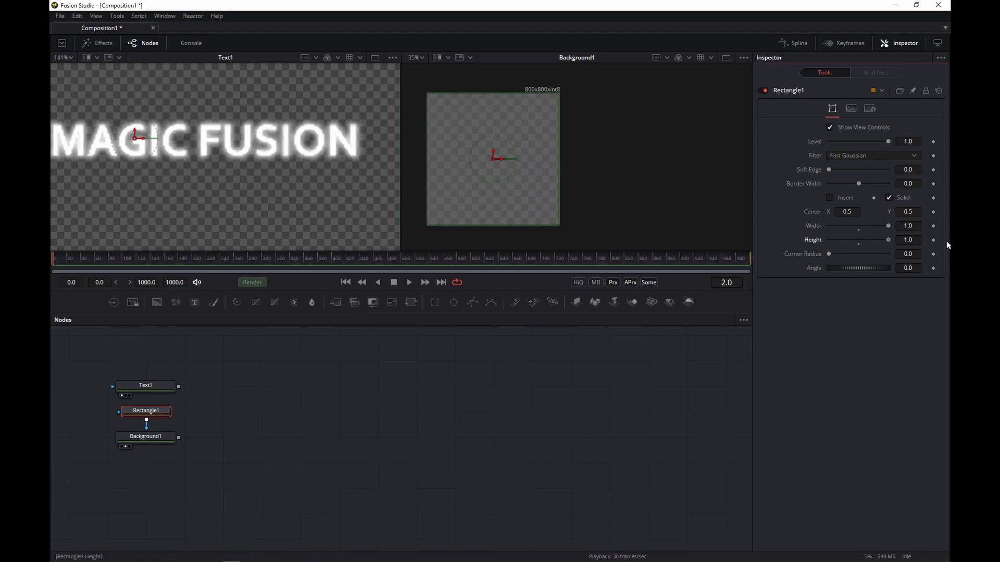
# Turn off the rectangle mask's Solid option, set its border width to 0.03 and inspect the frame's corner.
pyautogui.click(890, 198)
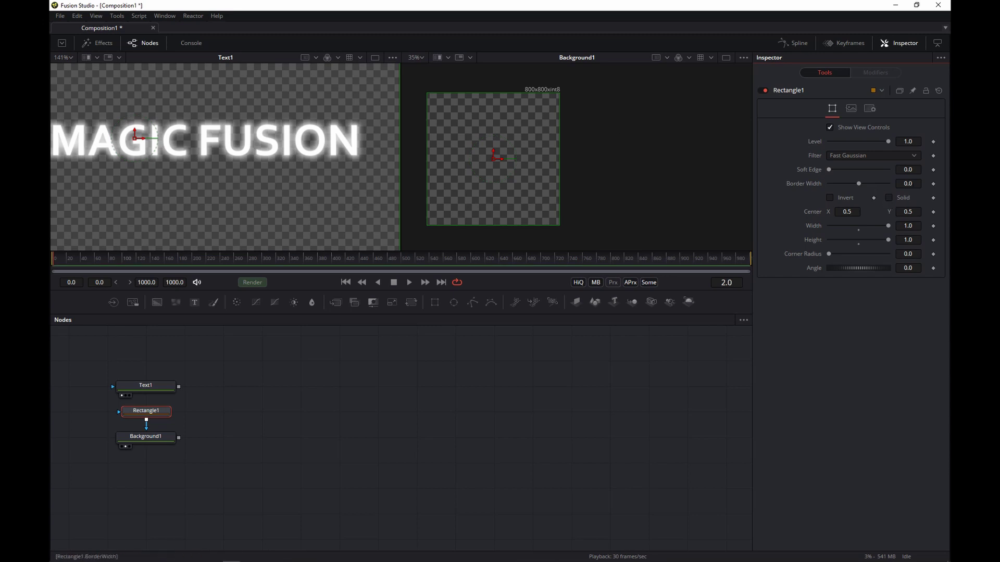
pyautogui.click(907, 183)
pyautogui.write('3')
pyautogui.press('Tab')
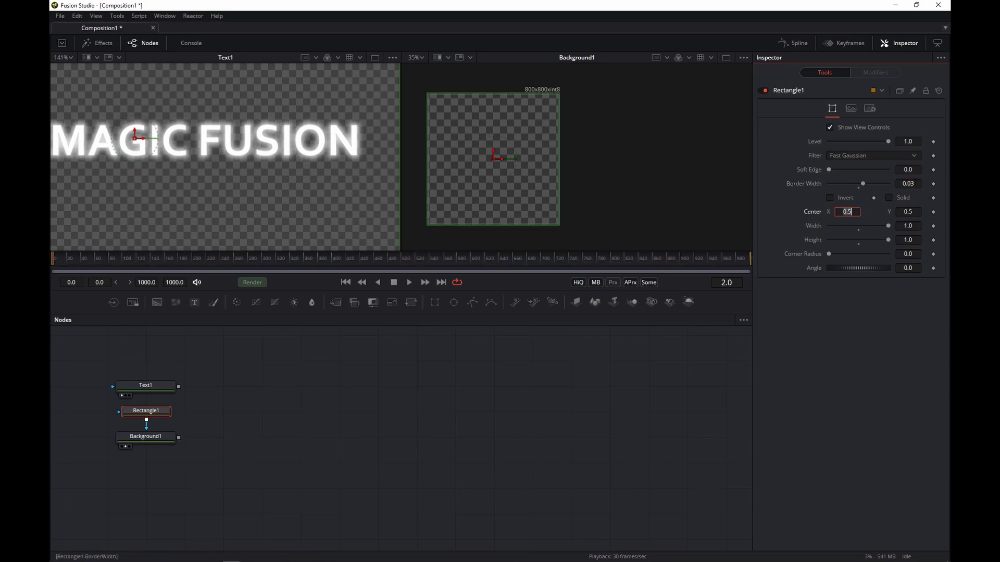
pyautogui.scroll(4, 488, 104)
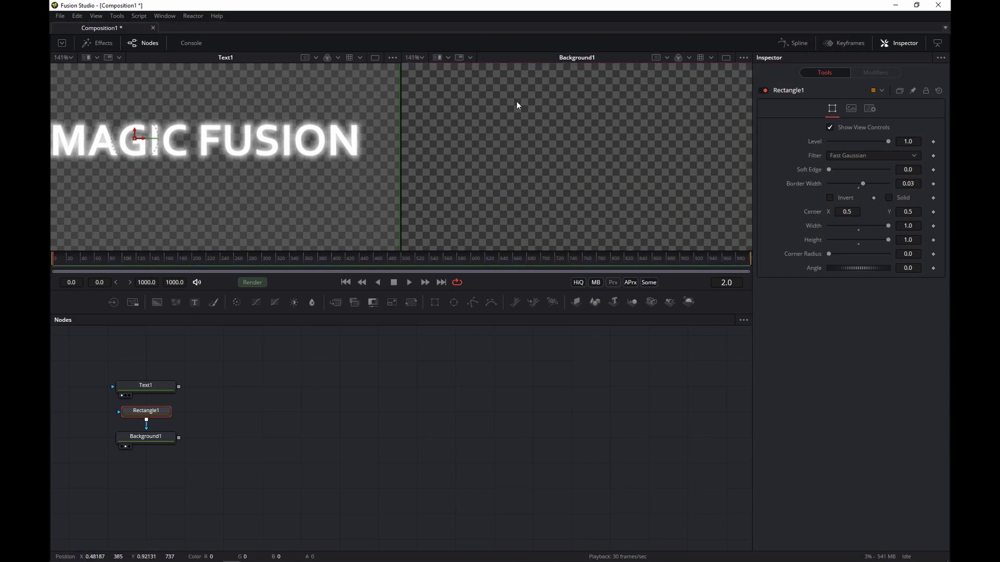
pyautogui.moveTo(519, 103); pyautogui.dragTo(533, 96)
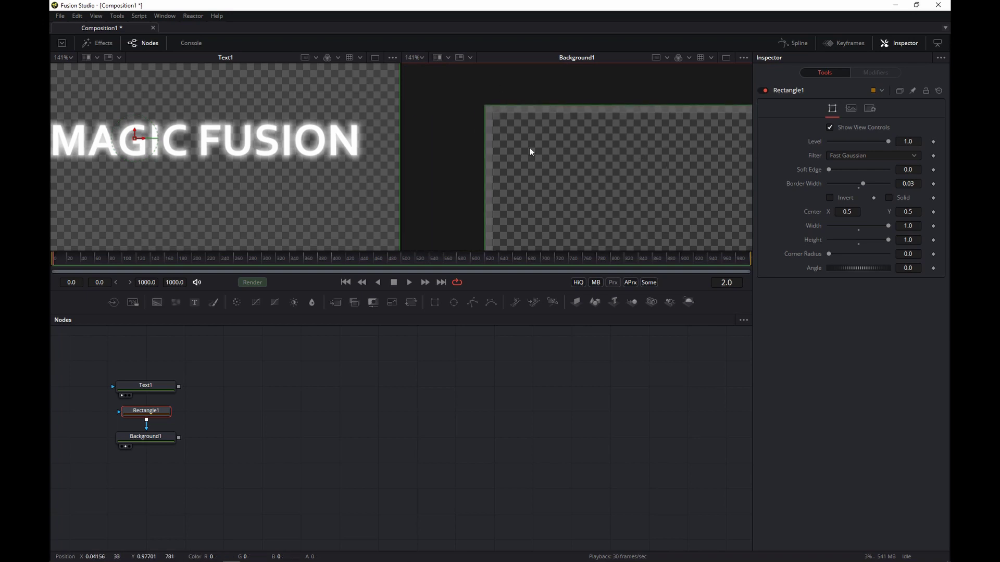
pyautogui.moveTo(529, 147); pyautogui.dragTo(502, 101)
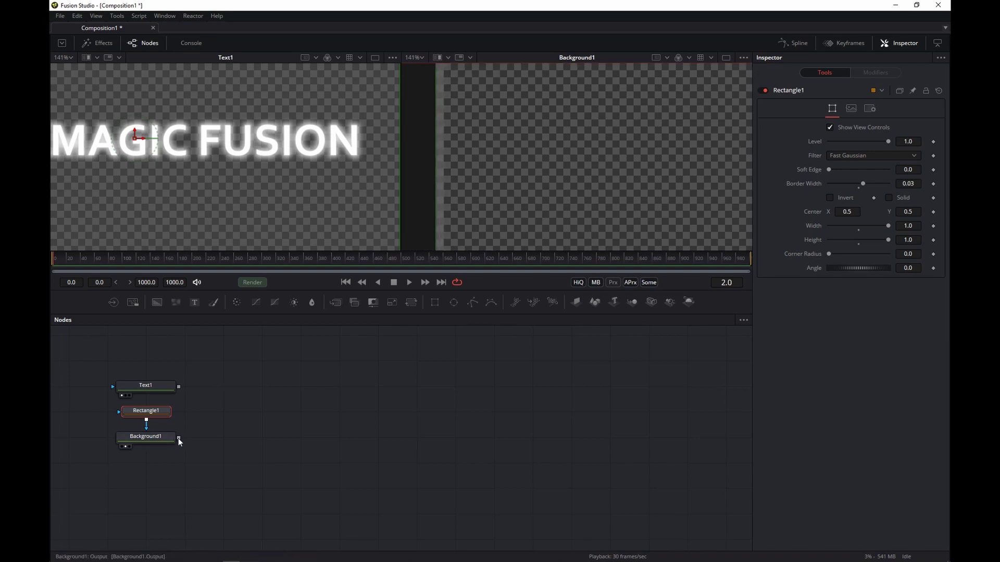
# Merge Background1 as the foreground over Text1 and show the whole merged result in the second viewer.
pyautogui.moveTo(179, 437); pyautogui.dragTo(178, 386)
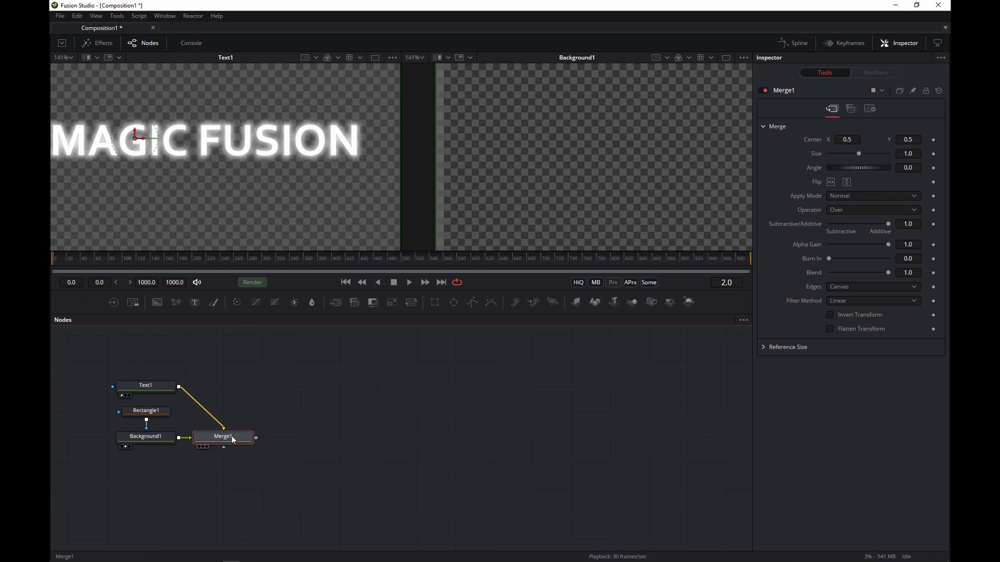
pyautogui.press('2')
pyautogui.scroll(-5, 667, 161)
pyautogui.moveTo(667, 160); pyautogui.dragTo(568, 127)
# Add a Color Corrector node after Merge1 and show it in the second viewer.
pyautogui.click(224, 442)
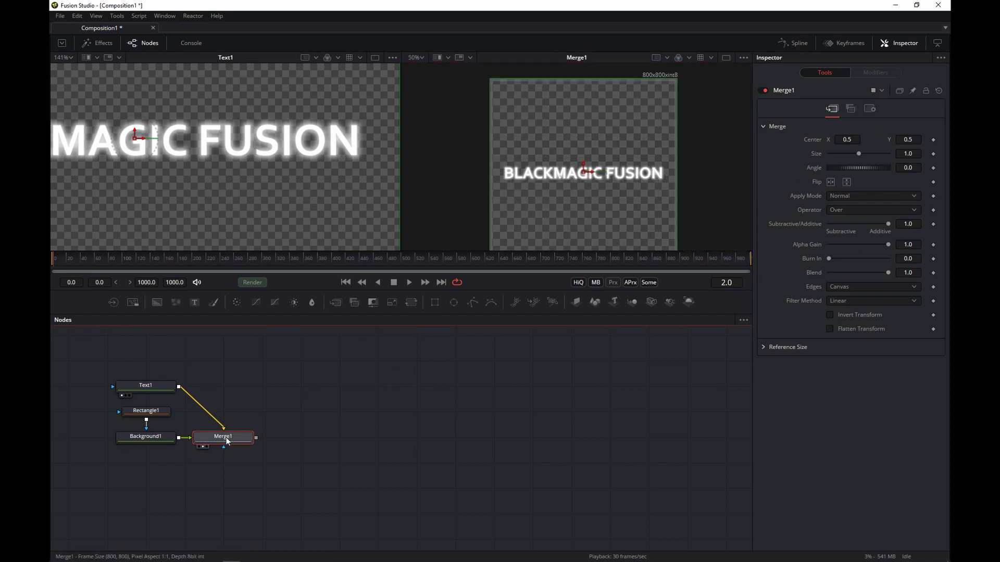
pyautogui.hotkey('shift', 'space')
pyautogui.write('back')
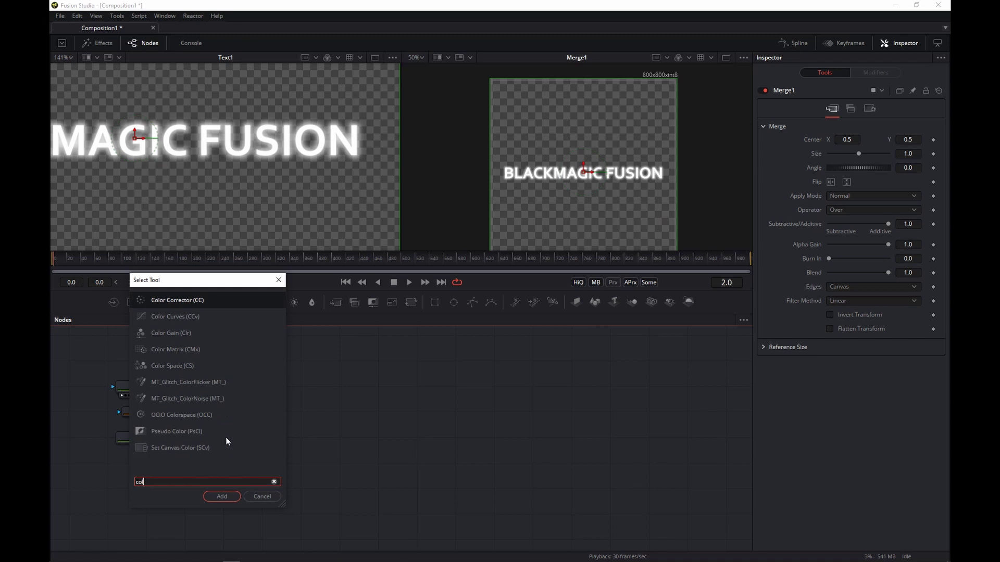
pyautogui.write('color')
pyautogui.press('Return')
pyautogui.press('2')
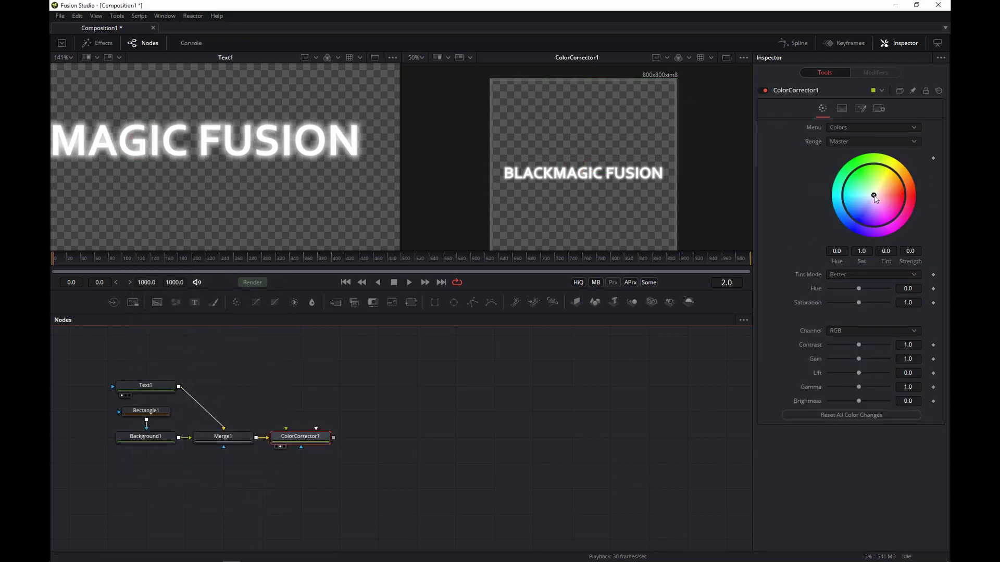
# Try tinting the Color Corrector's master range toward red on the color wheel, and undo the tint.
pyautogui.moveTo(874, 195)
pyautogui.mouseDown()
pyautogui.moveTo(895, 194)
pyautogui.moveTo(867, 190)
pyautogui.moveTo(872, 210)
pyautogui.moveTo(909, 195)
pyautogui.moveTo(891, 195)
pyautogui.mouseUp()
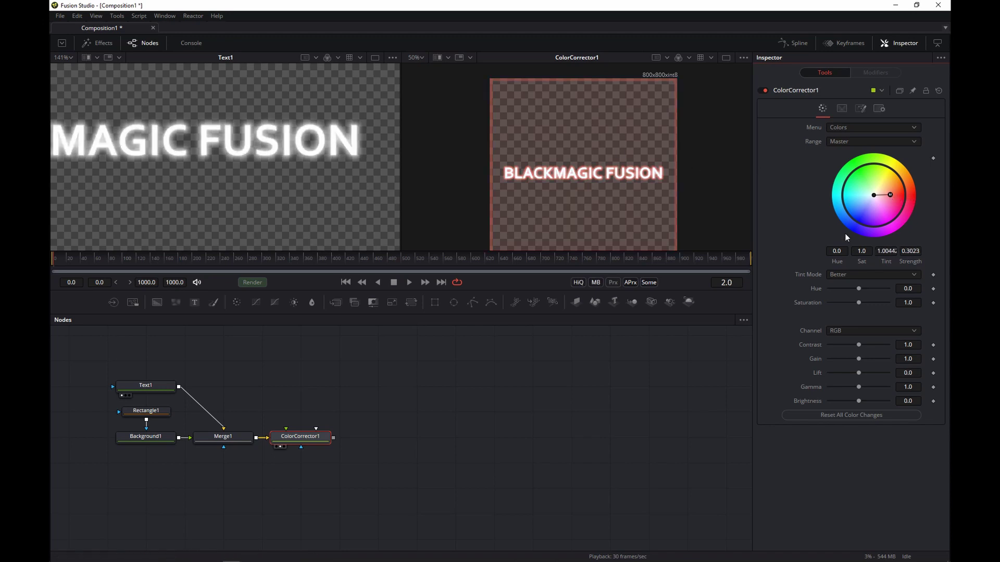
pyautogui.hotkey('ctrl', 'z')
pyautogui.hotkey('ctrl', 'z')
pyautogui.hotkey('ctrl', 'z')
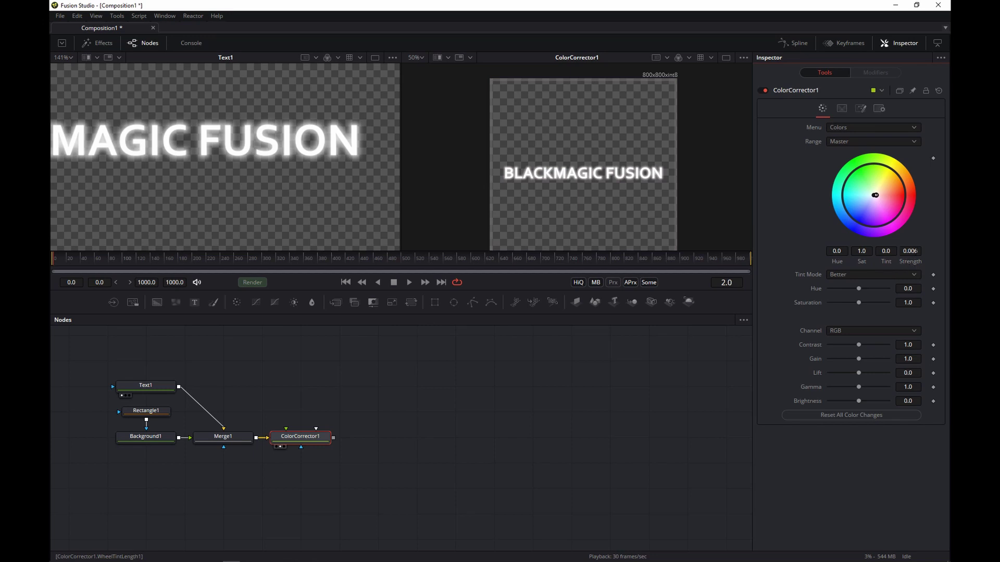
# Set the Color Corrector's tint strength to 0.3 and modify its tint angle with Shake.
pyautogui.moveTo(910, 251); pyautogui.dragTo(922, 253)
pyautogui.write('3')
pyautogui.press('Tab')
pyautogui.rightClick(888, 261)
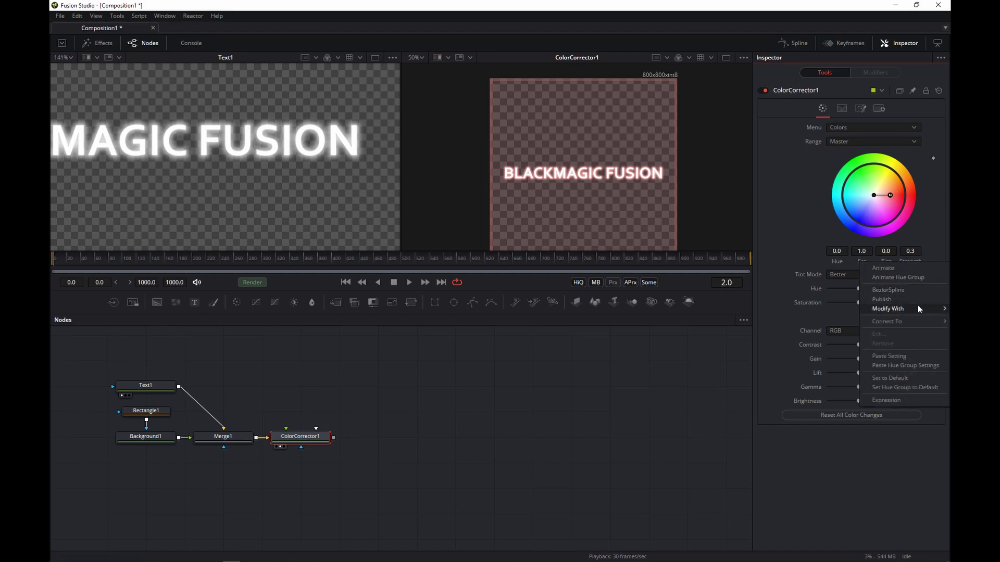
pyautogui.moveTo(916, 307)
pyautogui.click(807, 452)
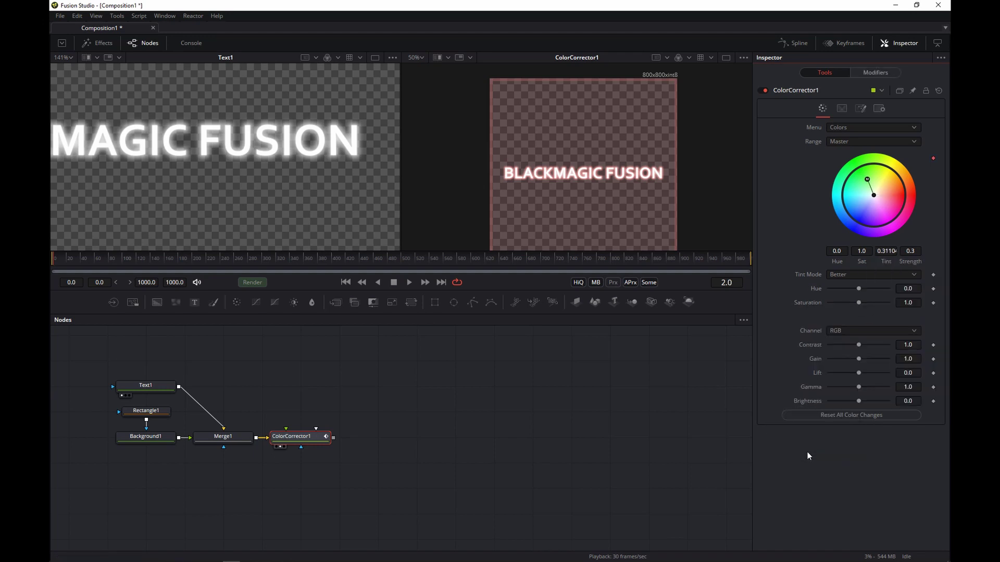
# Play the composition to preview the tint animation, and step through the first four frames from the start.
pyautogui.press('space')
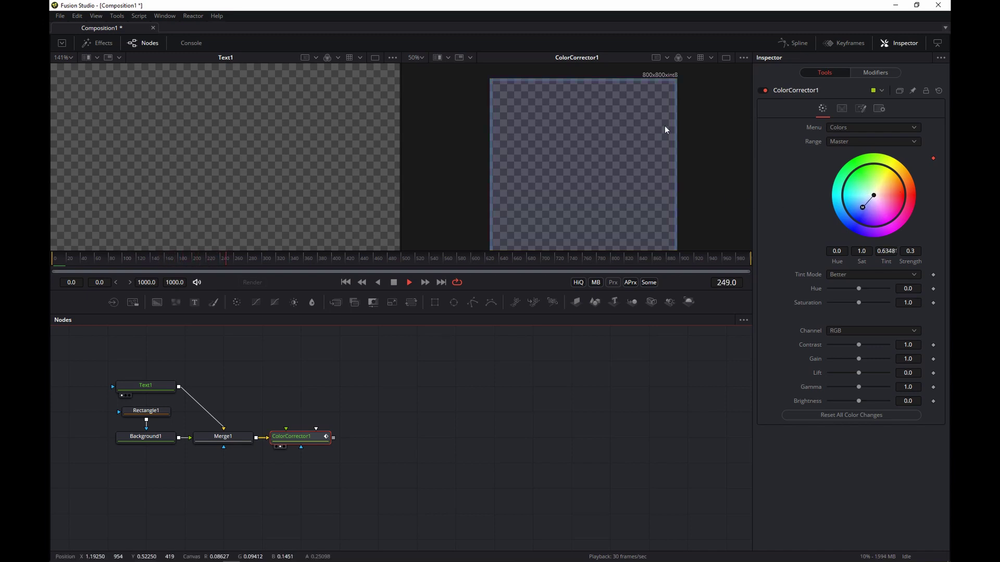
pyautogui.press('space')
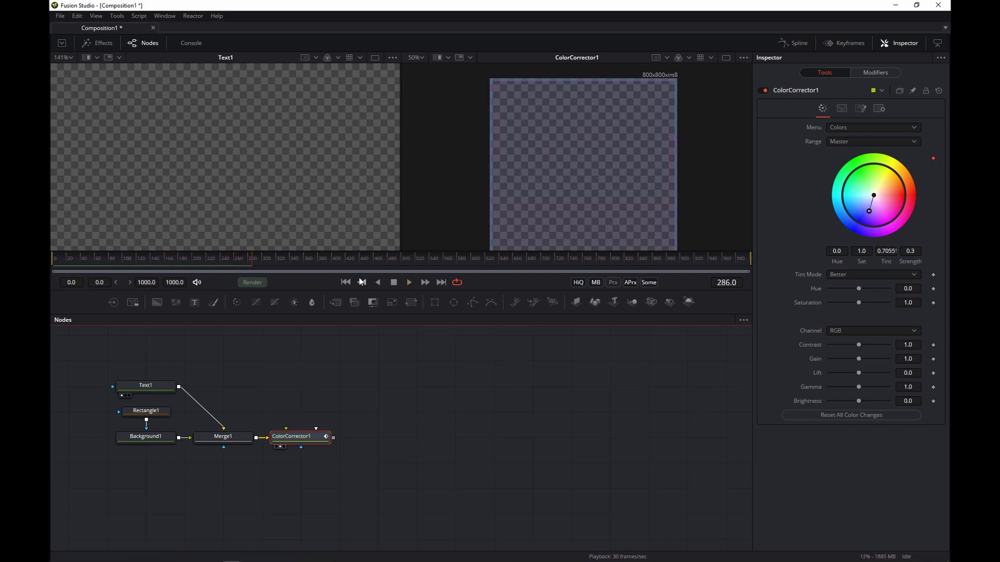
pyautogui.click(345, 283)
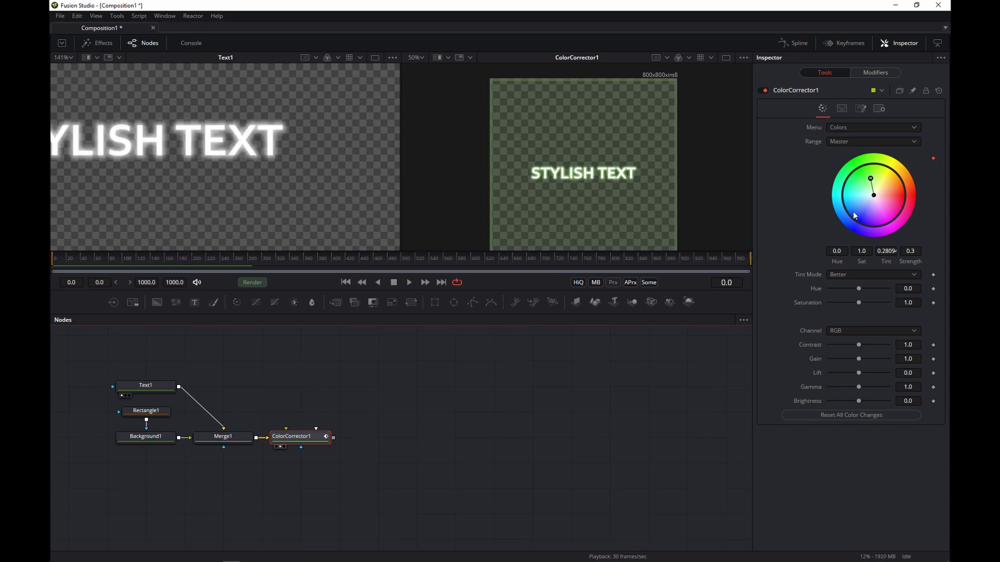
pyautogui.press('Right')
pyautogui.press('Right')
pyautogui.press('Right')
pyautogui.press('Right')
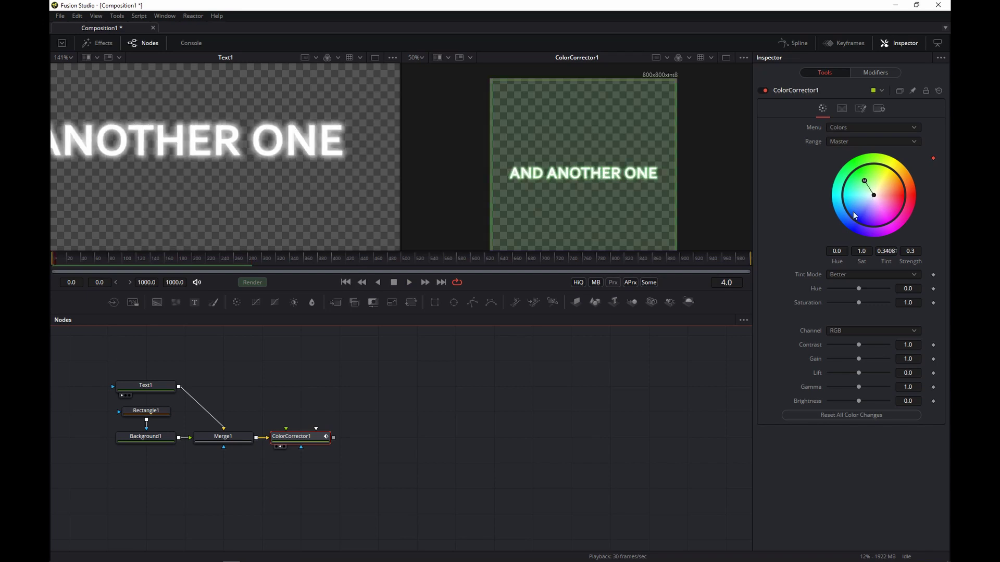
# Set the tint angle Shake modifier's smoothness to about 1.97 and its maximum to 2.
pyautogui.click(875, 73)
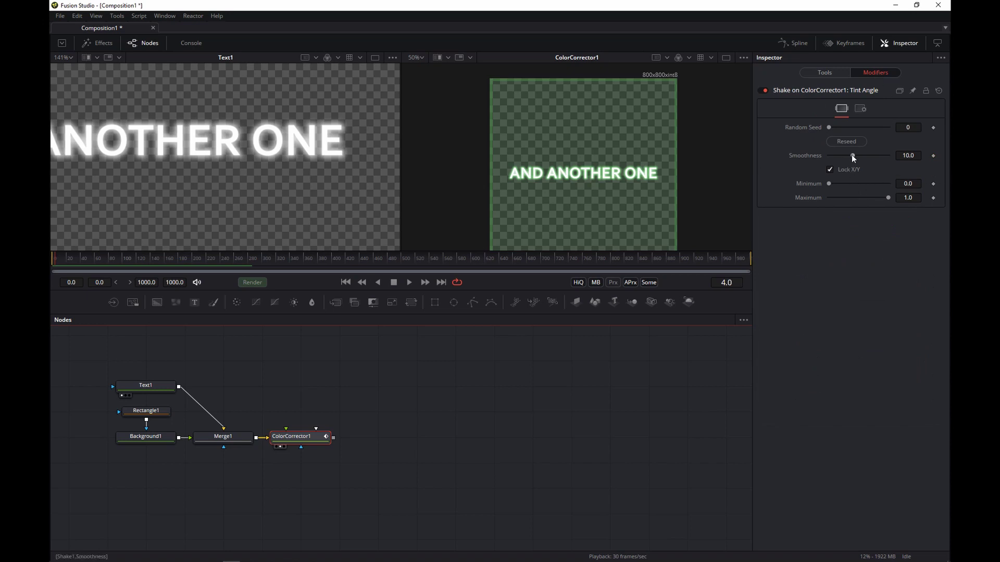
pyautogui.moveTo(852, 155); pyautogui.dragTo(832, 156)
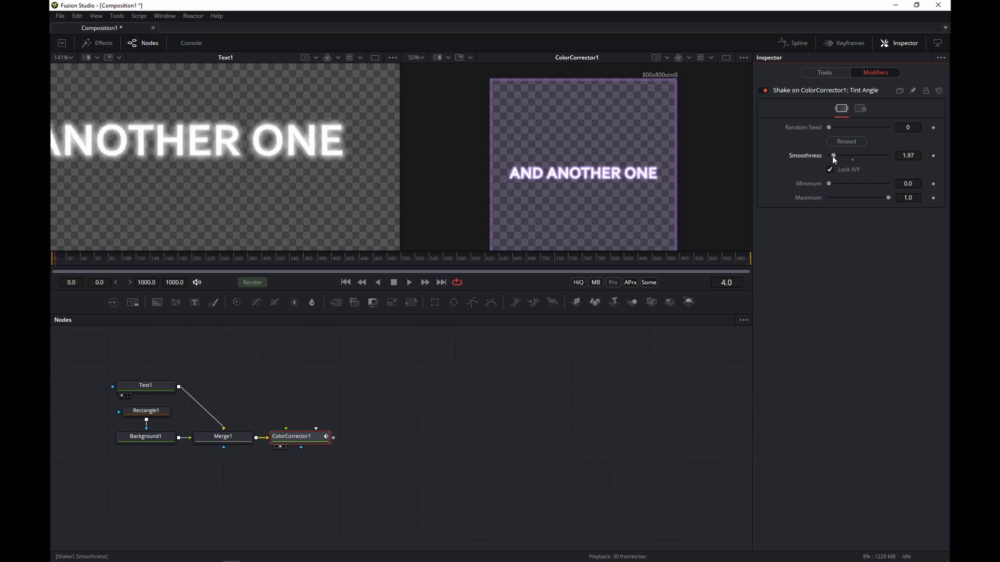
pyautogui.click(909, 198)
pyautogui.write('2')
pyautogui.press('Return')
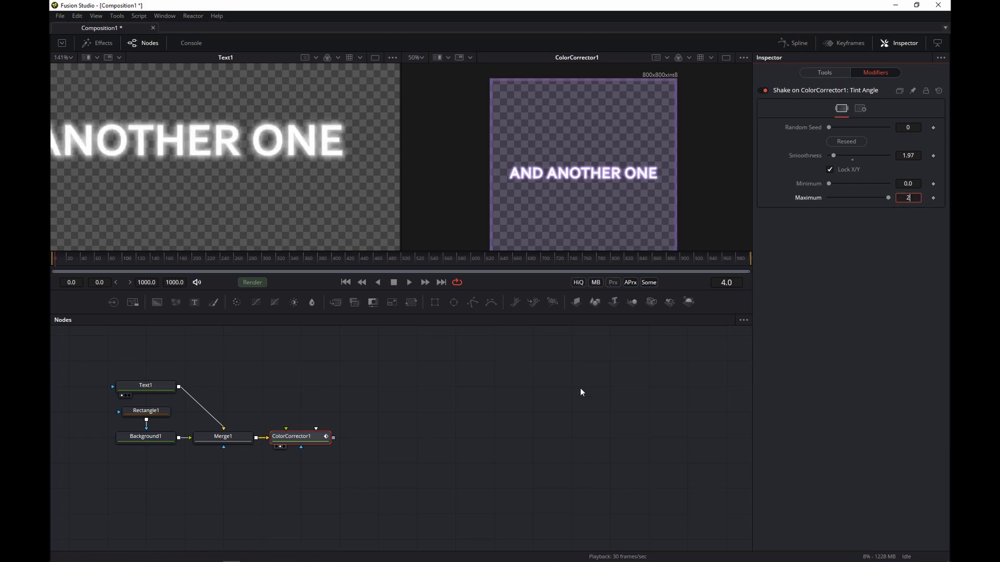
# Check the randomized tint frame by frame from the start, and return to the Color Corrector's own settings.
pyautogui.click(581, 388)
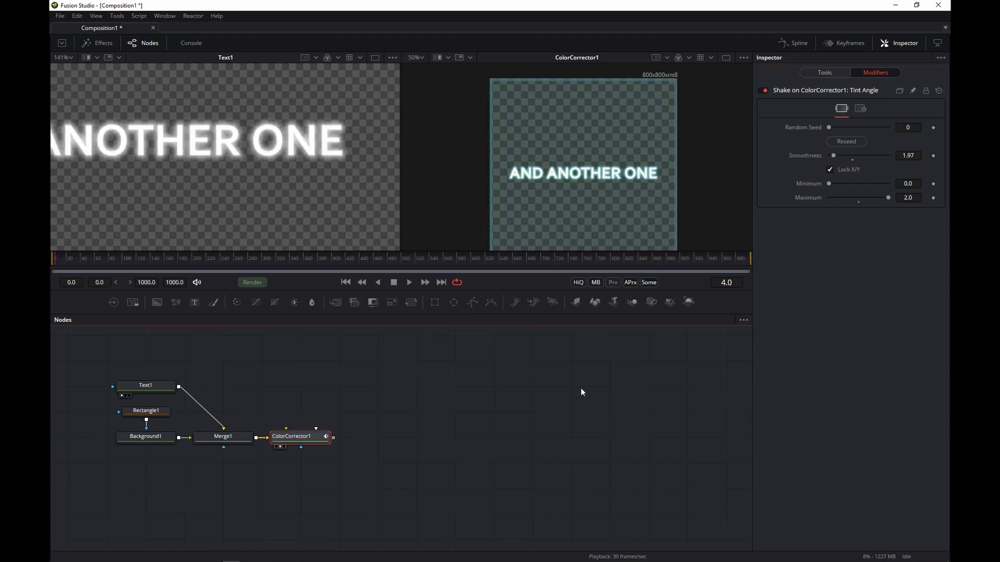
pyautogui.click(344, 282)
pyautogui.click(831, 73)
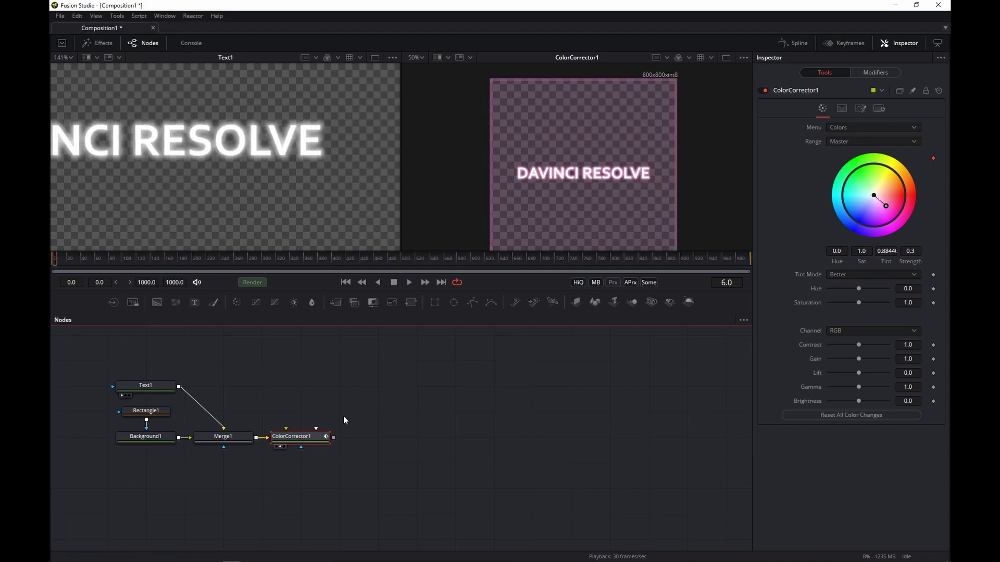
# Add a pEmitter node connected to a pRender node below the existing nodes, and show pRender1 in the second viewer.
pyautogui.click(279, 495)
pyautogui.scroll(-2, 279, 495)
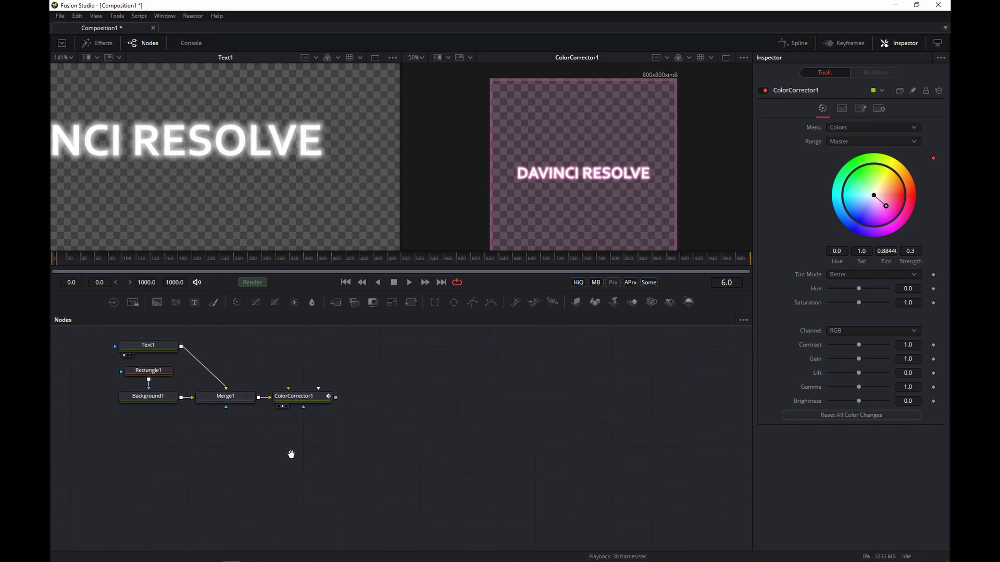
pyautogui.hotkey('shift', 'space')
pyautogui.write('pem')
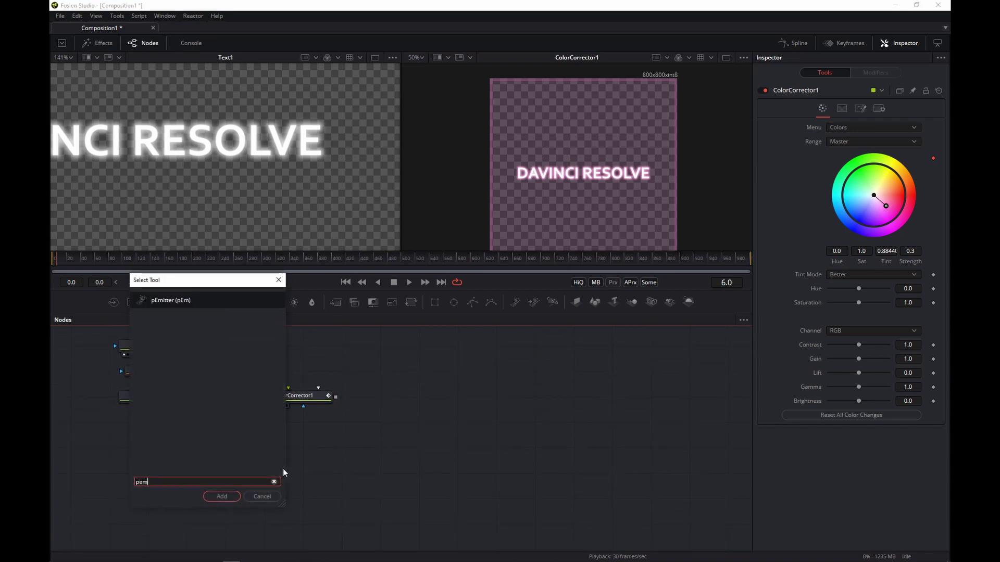
pyautogui.press('Return')
pyautogui.hotkey('shift', 'space')
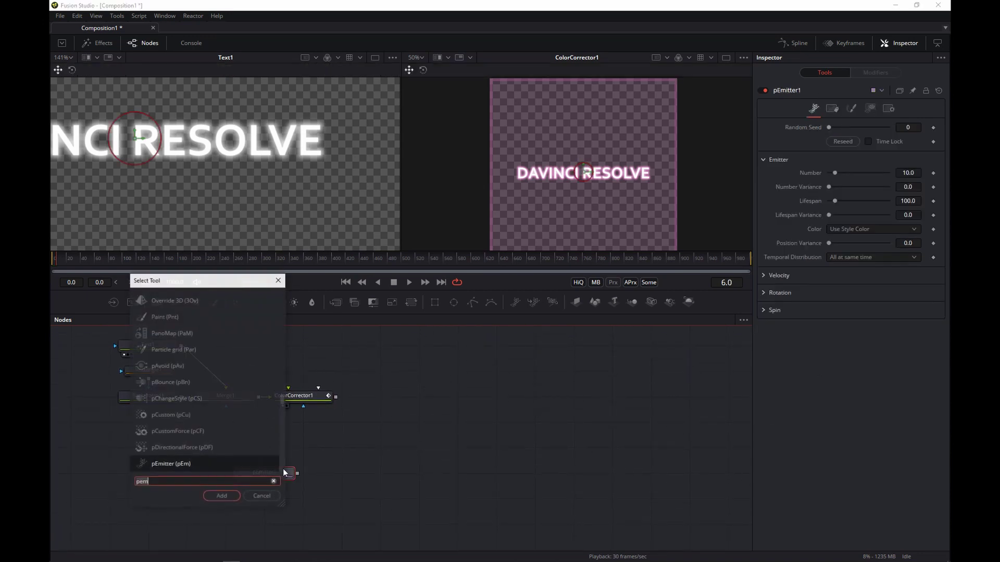
pyautogui.write('pren')
pyautogui.press('Return')
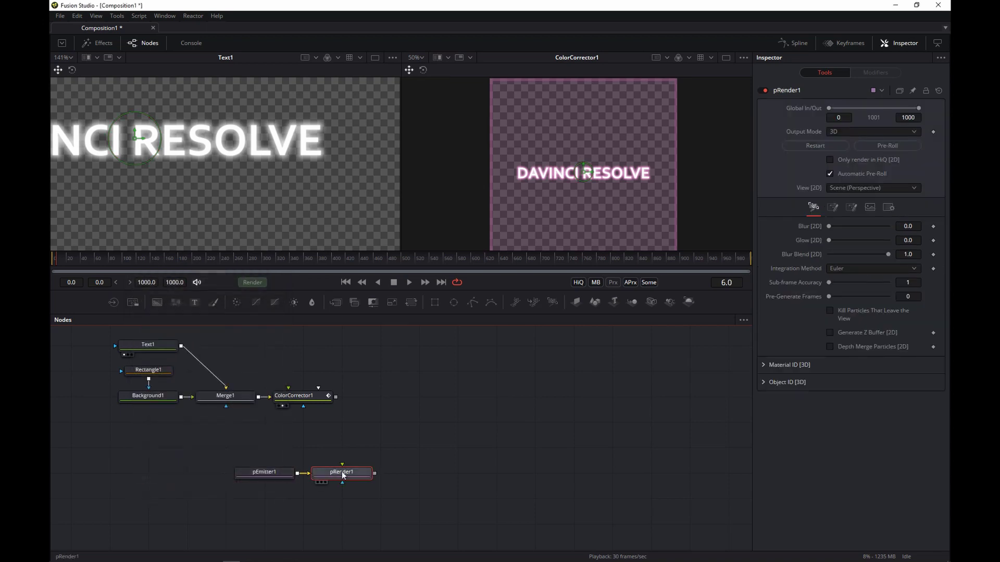
pyautogui.press('2')
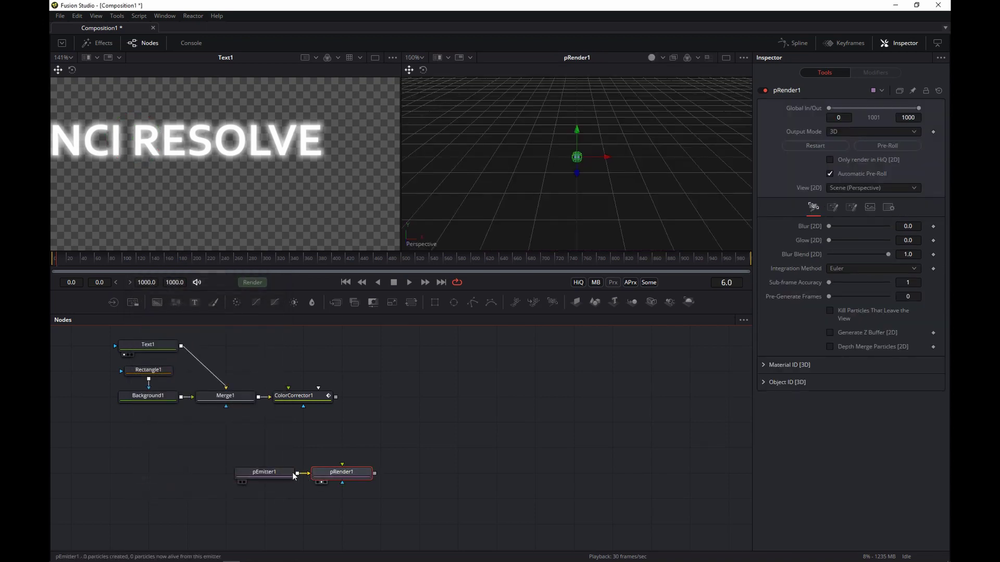
# Set pEmitter1's style to Bitmap with Animate on Particle Birth Time, and connect ColorCorrector1 as its style bitmap.
pyautogui.click(262, 474)
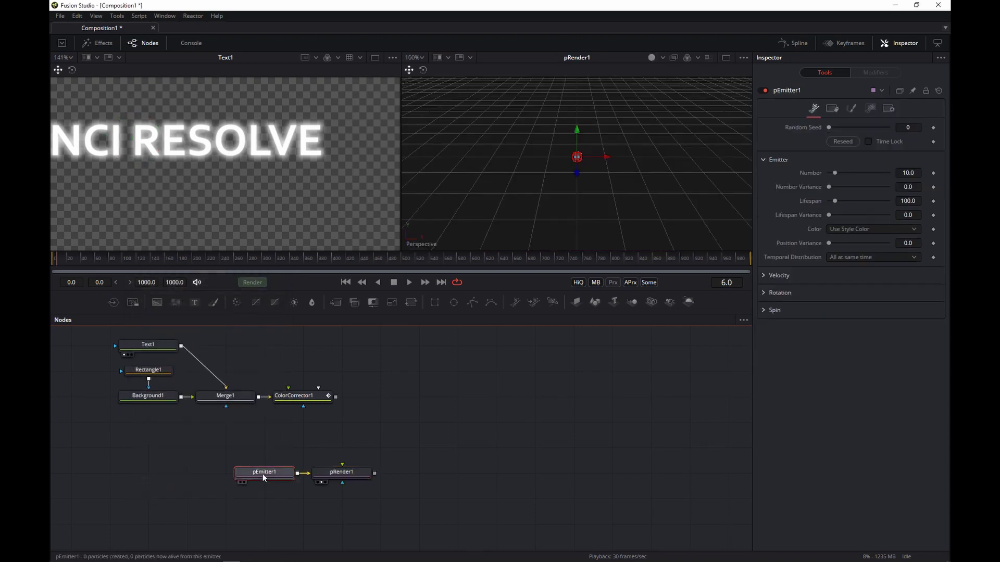
pyautogui.click(852, 108)
pyautogui.click(864, 139)
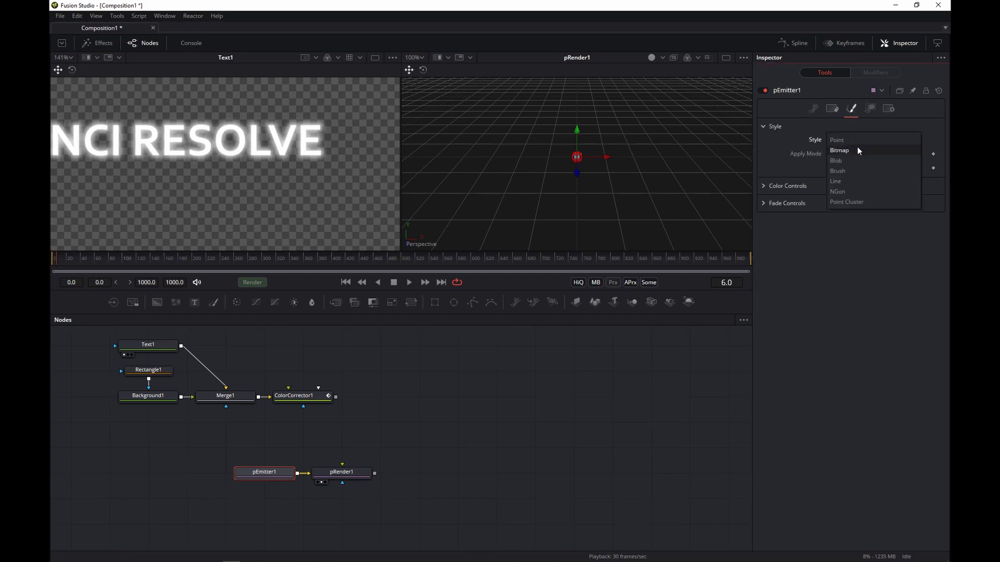
pyautogui.click(858, 150)
pyautogui.click(858, 156)
pyautogui.click(859, 171)
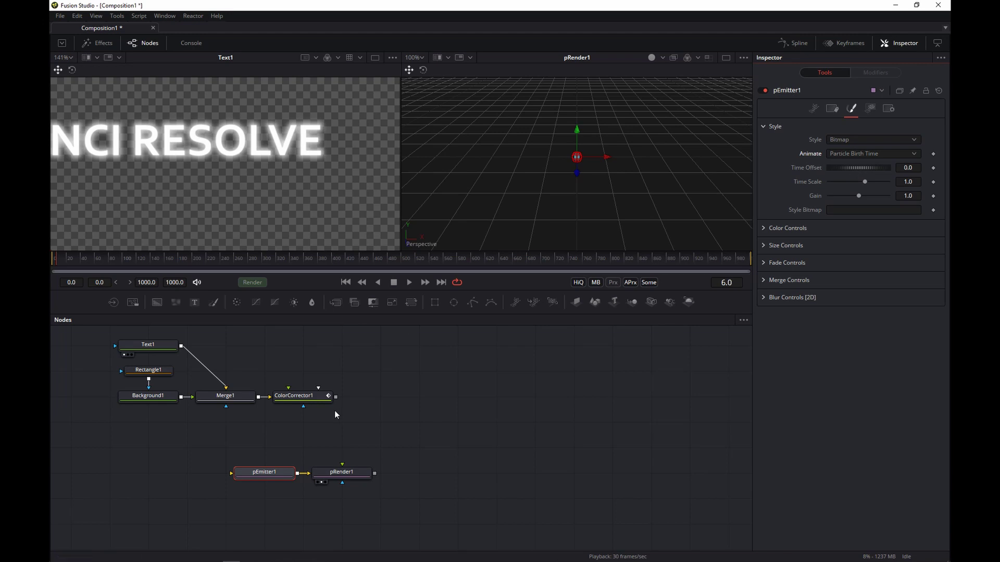
pyautogui.moveTo(336, 398); pyautogui.dragTo(245, 473)
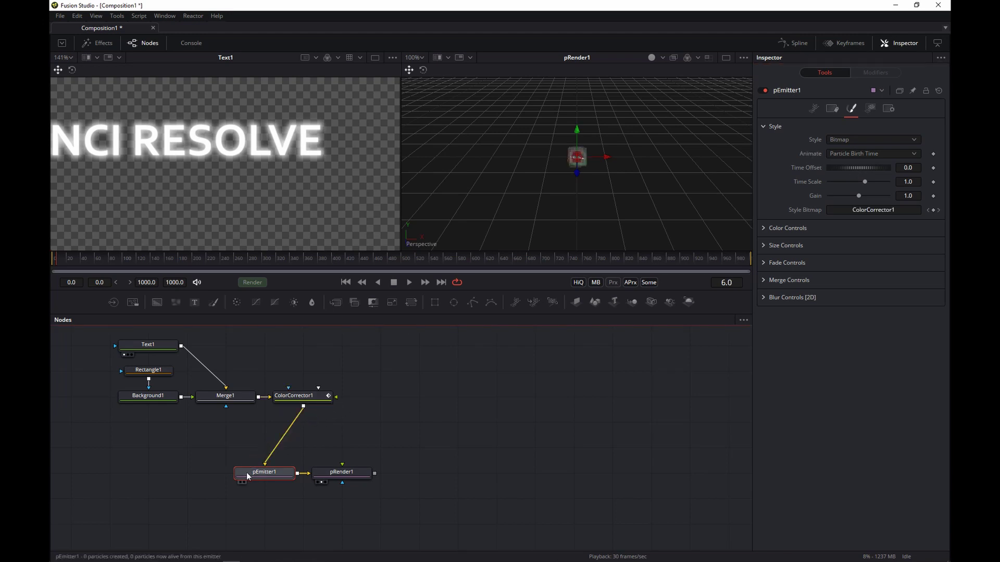
# Turn off Always Face Camera in pEmitter1's rotation settings and inspect the particles from another angle.
pyautogui.scroll(4, 597, 174)
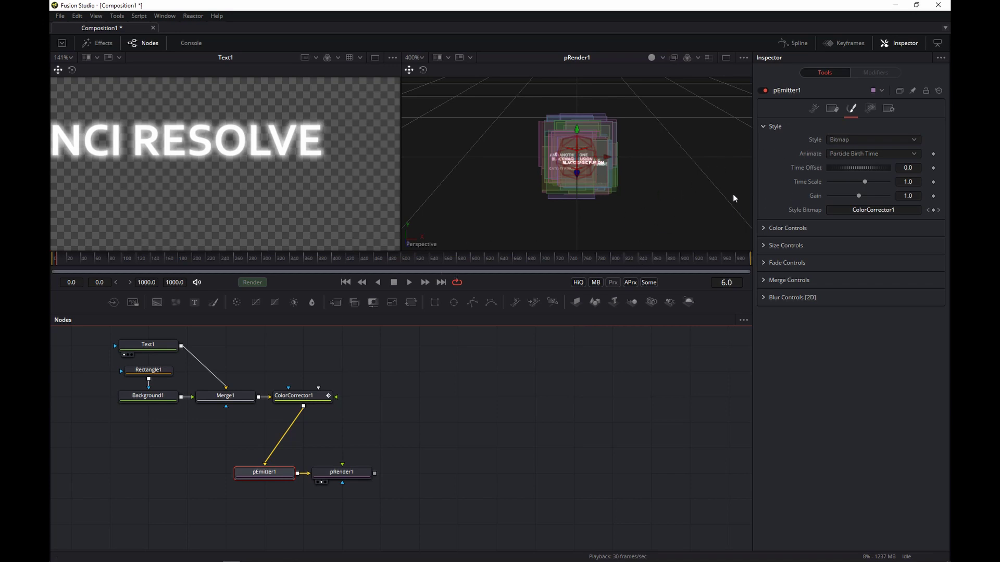
pyautogui.moveTo(607, 218)
pyautogui.mouseDown()
pyautogui.moveTo(583, 221)
pyautogui.moveTo(638, 212)
pyautogui.moveTo(518, 188)
pyautogui.moveTo(641, 123)
pyautogui.moveTo(606, 223)
pyautogui.moveTo(599, 204)
pyautogui.mouseUp()
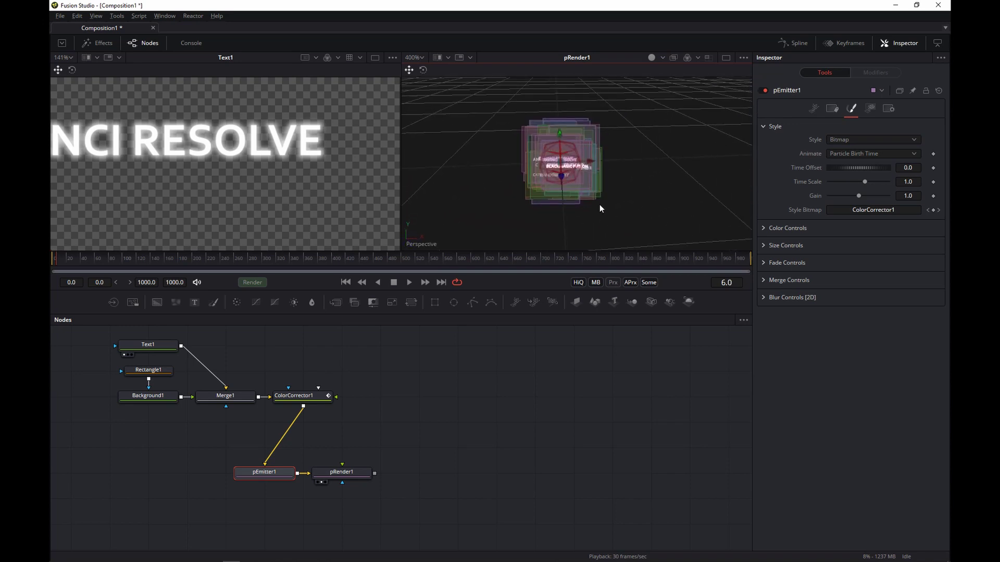
pyautogui.click(815, 109)
pyautogui.click(764, 292)
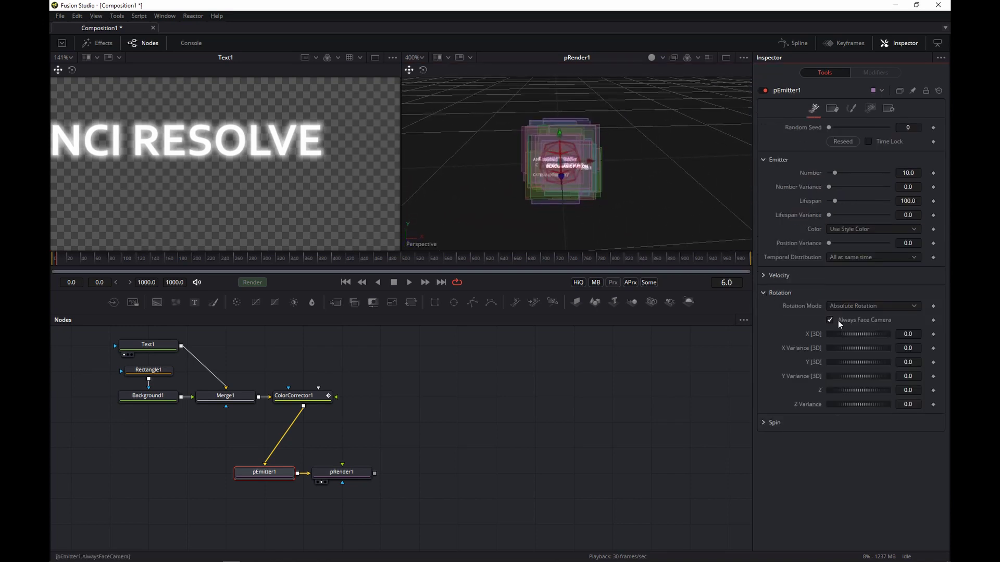
pyautogui.moveTo(677, 192); pyautogui.dragTo(663, 164)
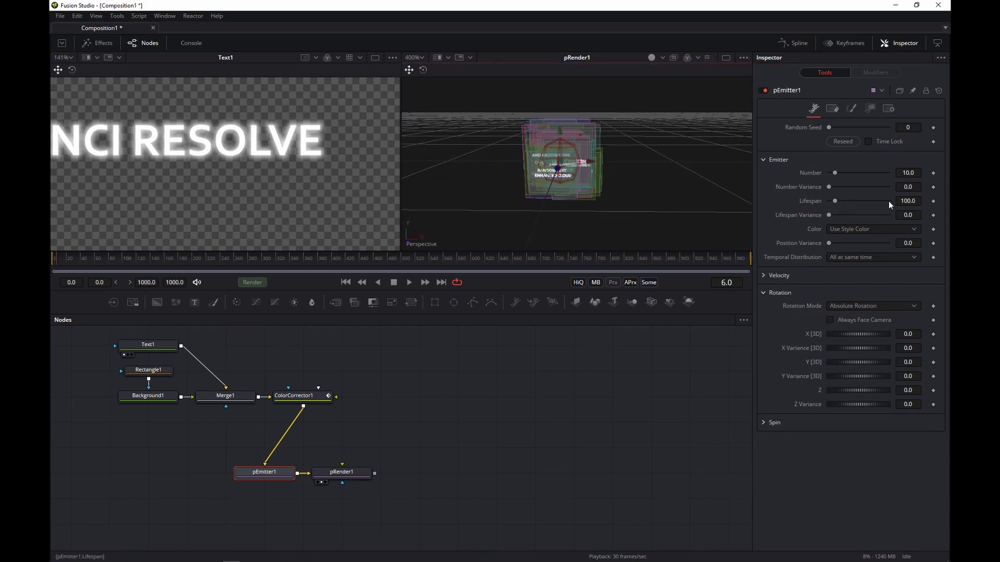
# Set pEmitter1's particle lifespan to 600, preview the emission from the first frame, and return to the start.
pyautogui.click(907, 201)
pyautogui.write('600')
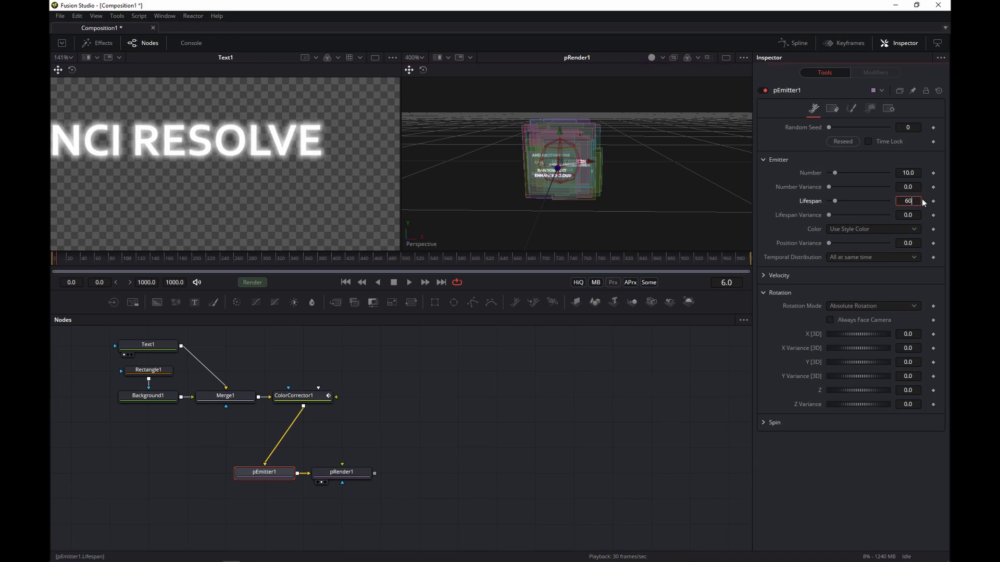
pyautogui.press('Tab')
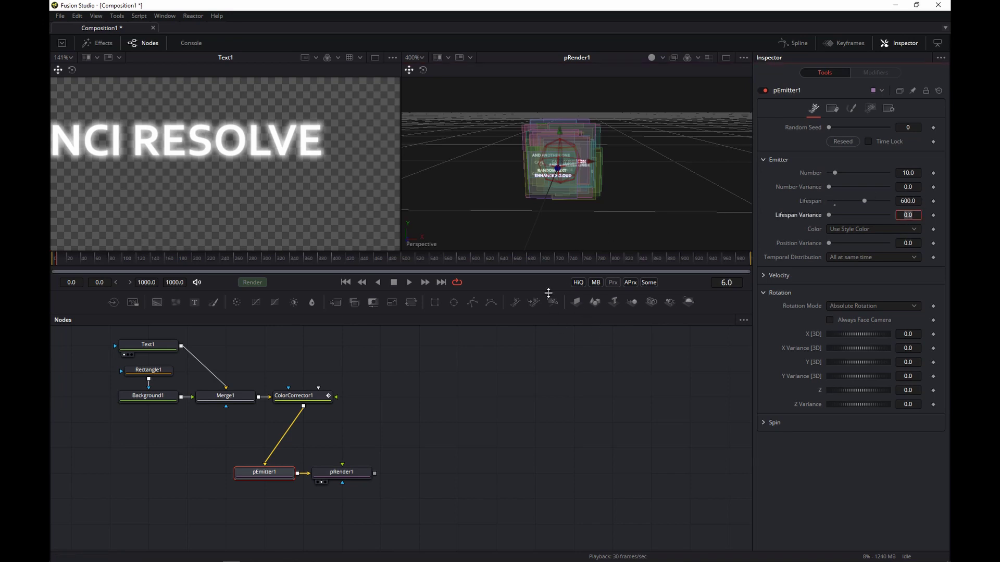
pyautogui.click(346, 282)
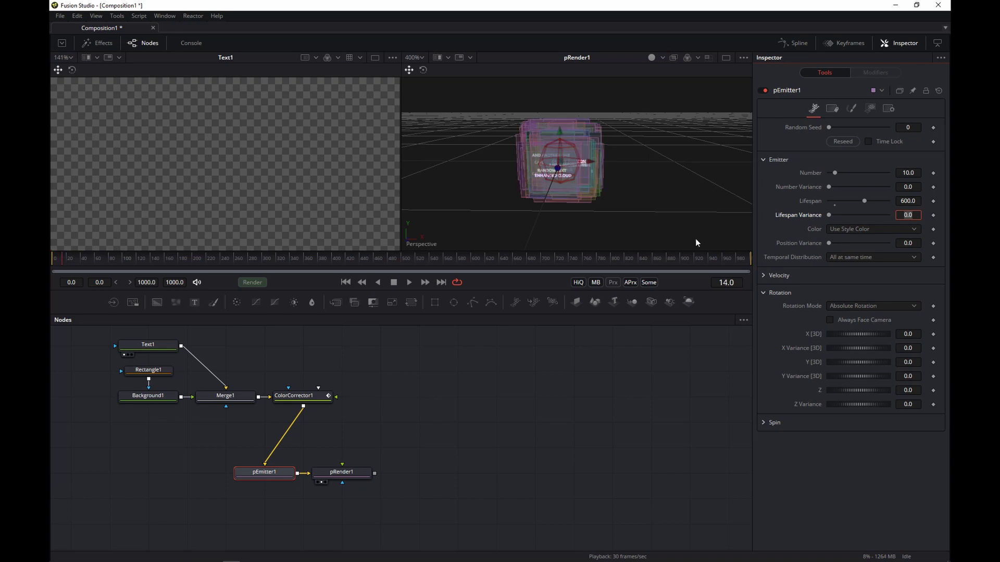
pyautogui.click(345, 282)
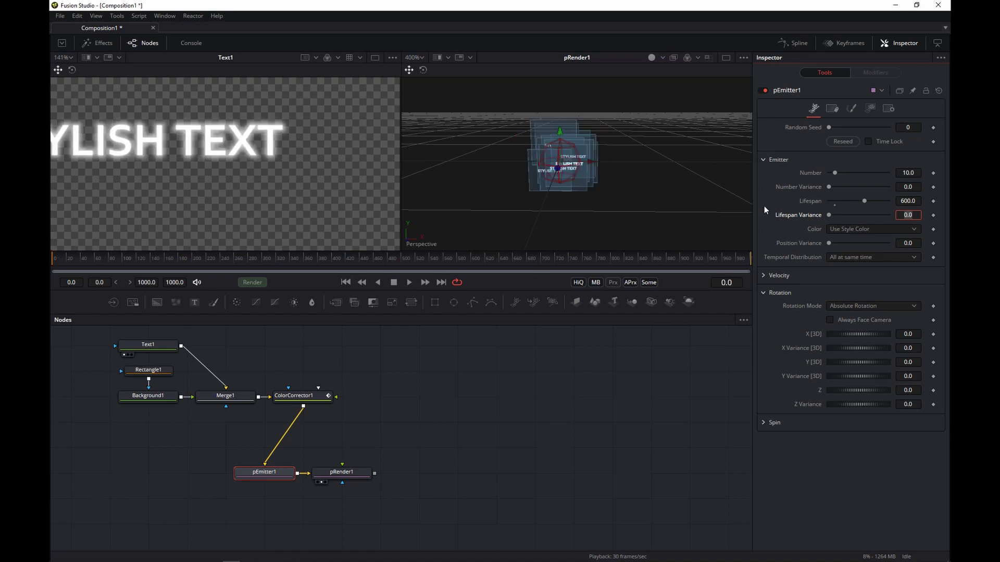
# Drive pEmitter1's Number with the expression iif(time<10,55,0) and play the composition to preview it.
pyautogui.rightClick(817, 174)
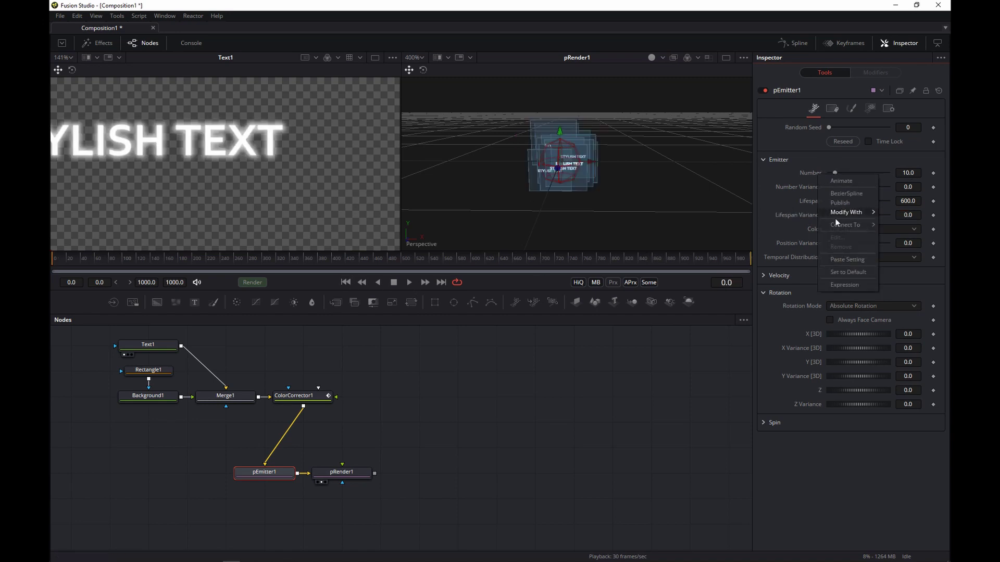
pyautogui.click(844, 285)
pyautogui.doubleClick(857, 186)
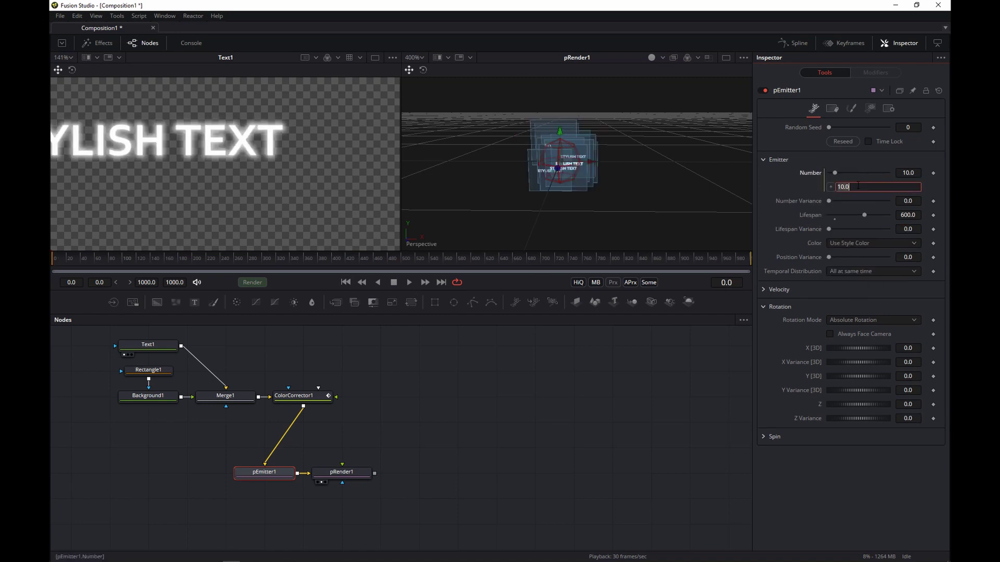
pyautogui.write('iif(time<10,55,0')
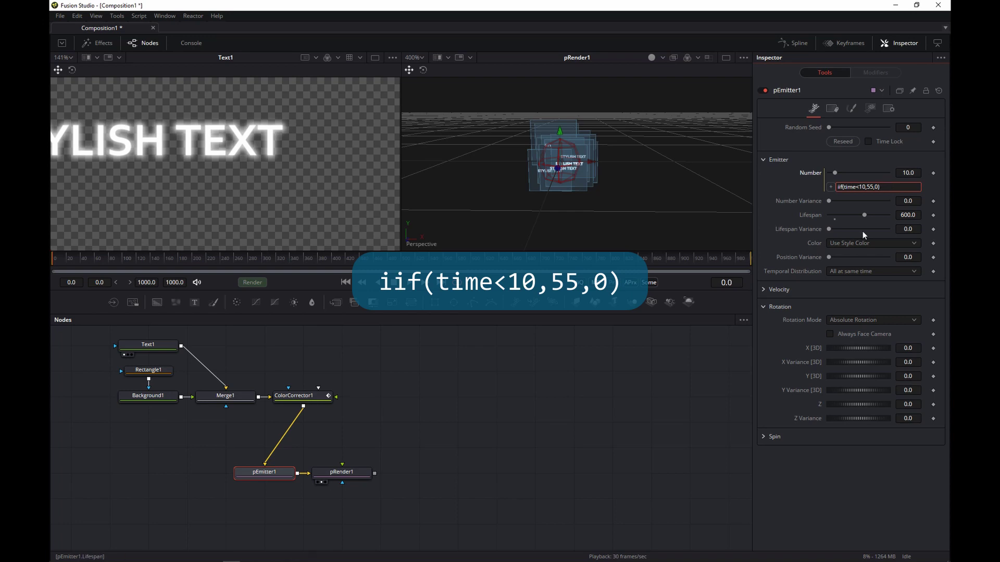
pyautogui.click(669, 401)
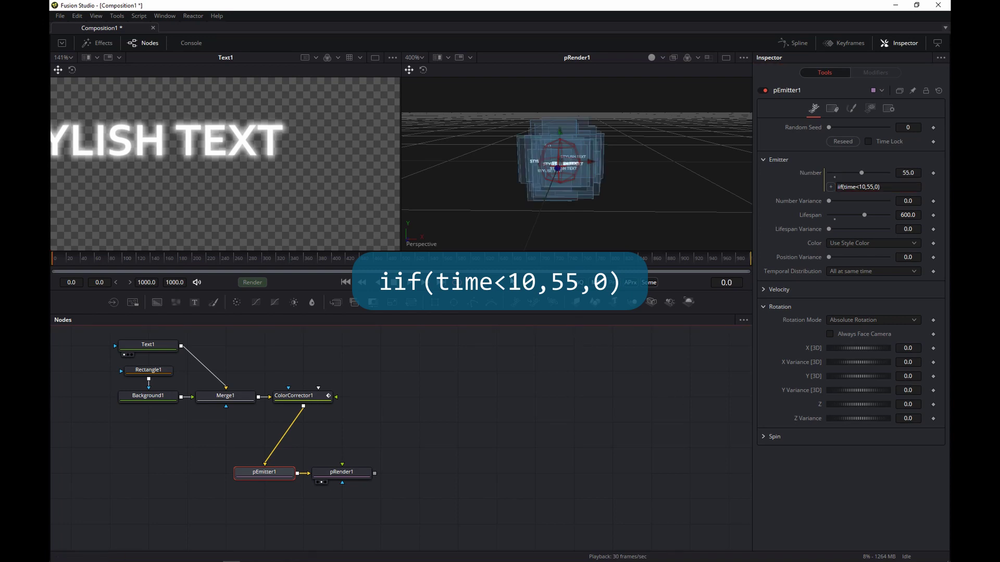
pyautogui.press('space')
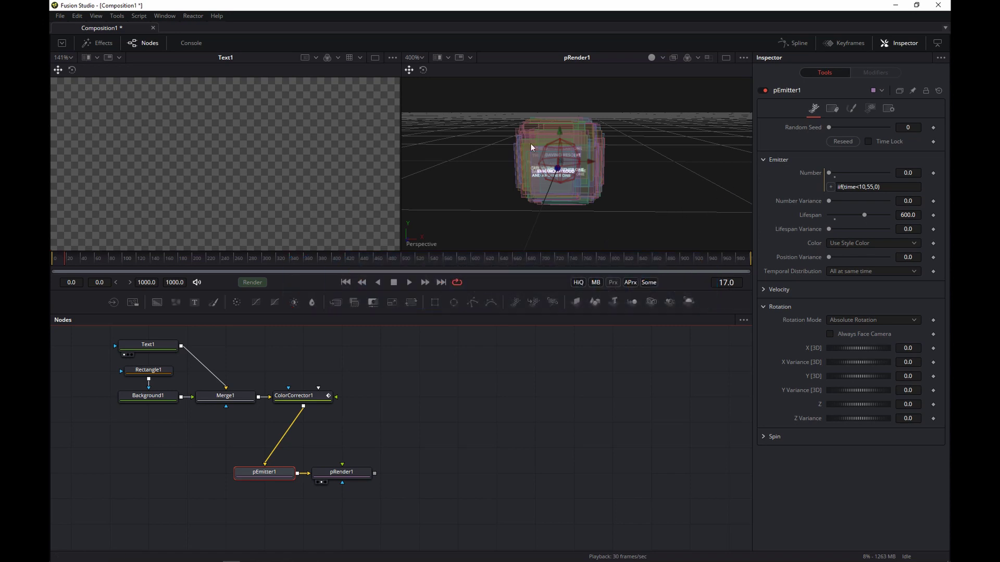
# Change pEmitter1's region to Cube and set the cube's width to 2.
pyautogui.hotkey('ctrl', 'f')
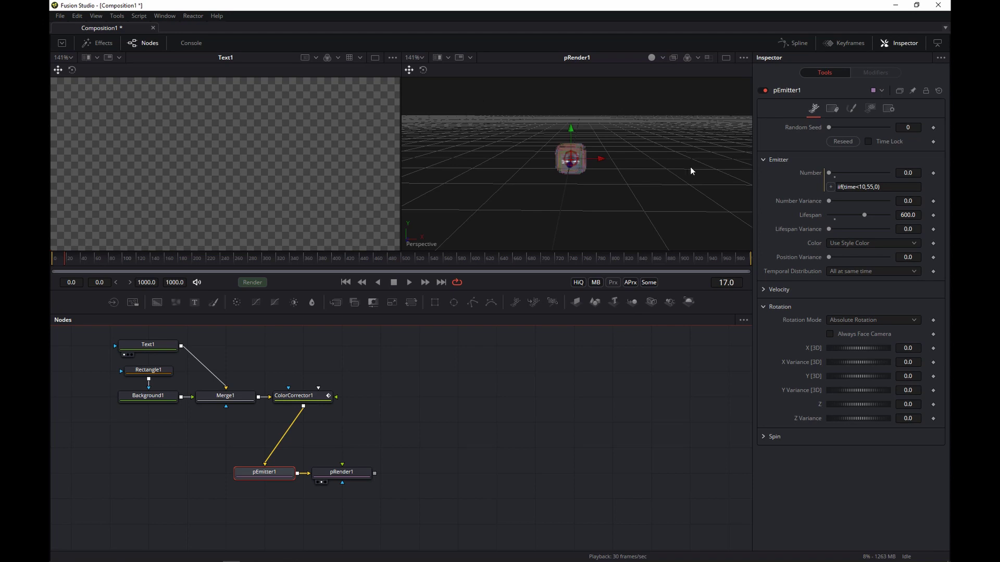
pyautogui.click(869, 108)
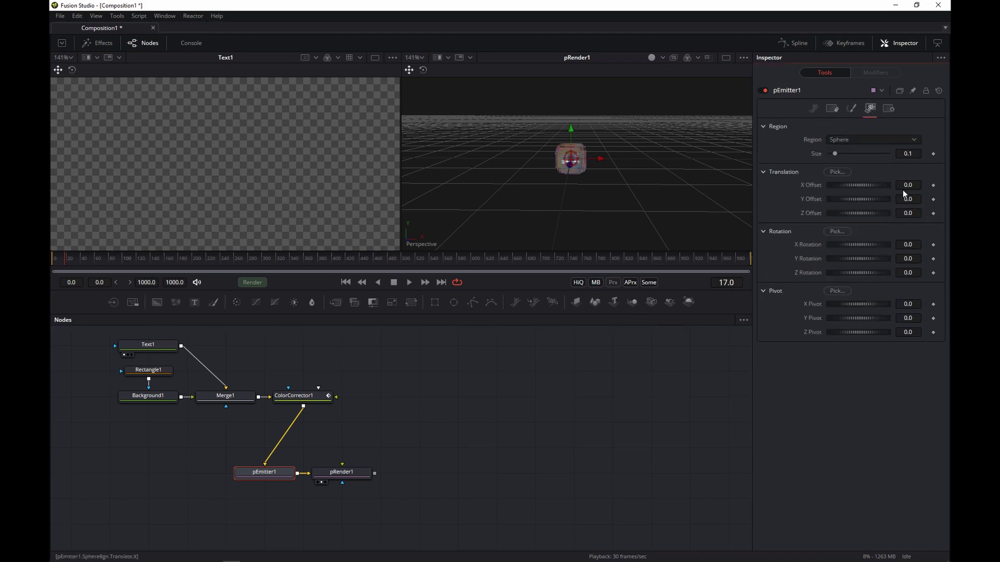
pyautogui.click(903, 141)
pyautogui.click(873, 100)
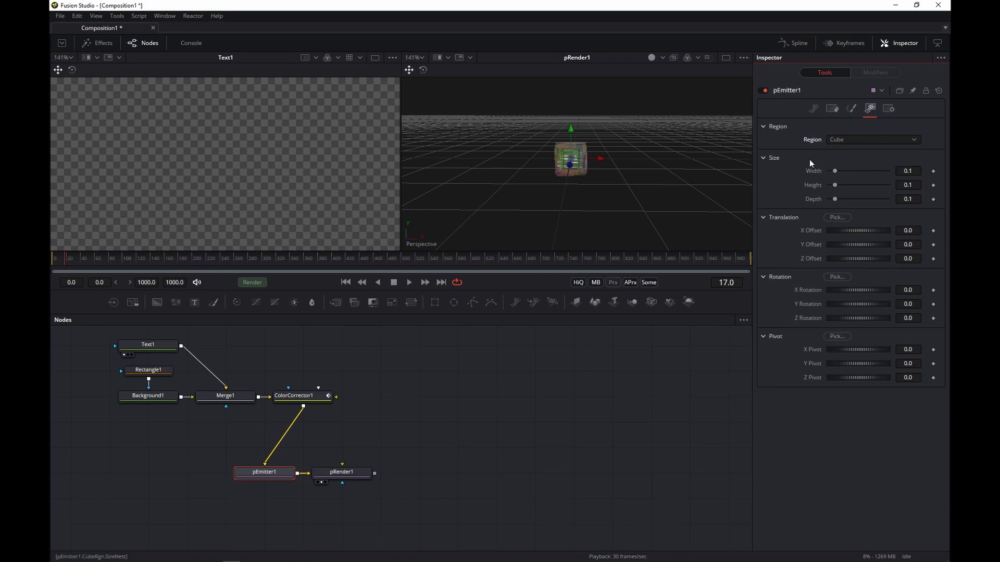
pyautogui.moveTo(835, 170); pyautogui.dragTo(950, 184)
pyautogui.click(907, 171)
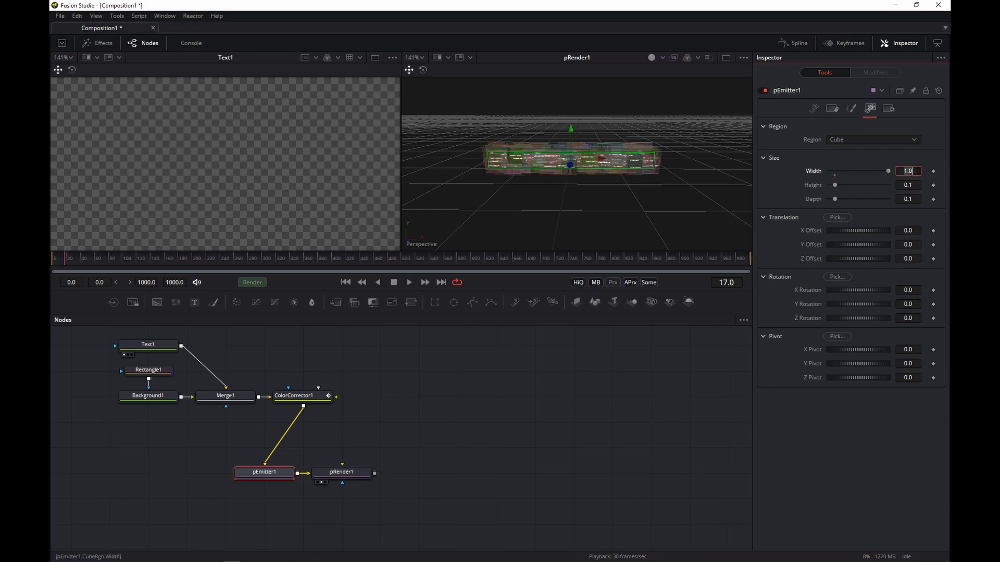
pyautogui.write('2')
pyautogui.press('Return')
pyautogui.scroll(-1, 623, 188)
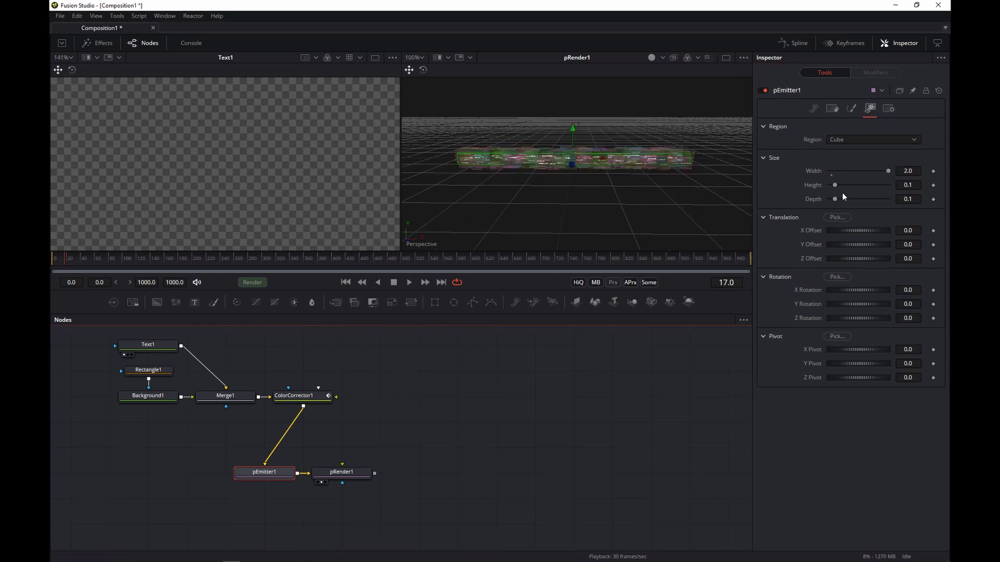
# Set the emitter cube's height to 1, depth to 2 and width to 3, checking the spread from several angles.
pyautogui.moveTo(834, 185); pyautogui.dragTo(904, 202)
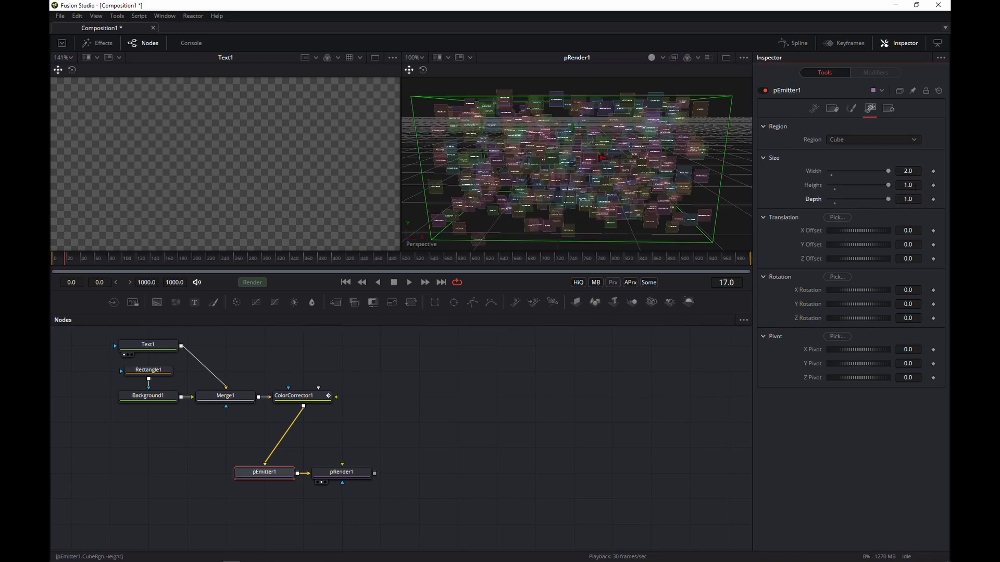
pyautogui.doubleClick(908, 198)
pyautogui.write('2')
pyautogui.press('Return')
pyautogui.moveTo(689, 167); pyautogui.dragTo(669, 194)
pyautogui.doubleClick(908, 171)
pyautogui.write('3')
pyautogui.press('Return')
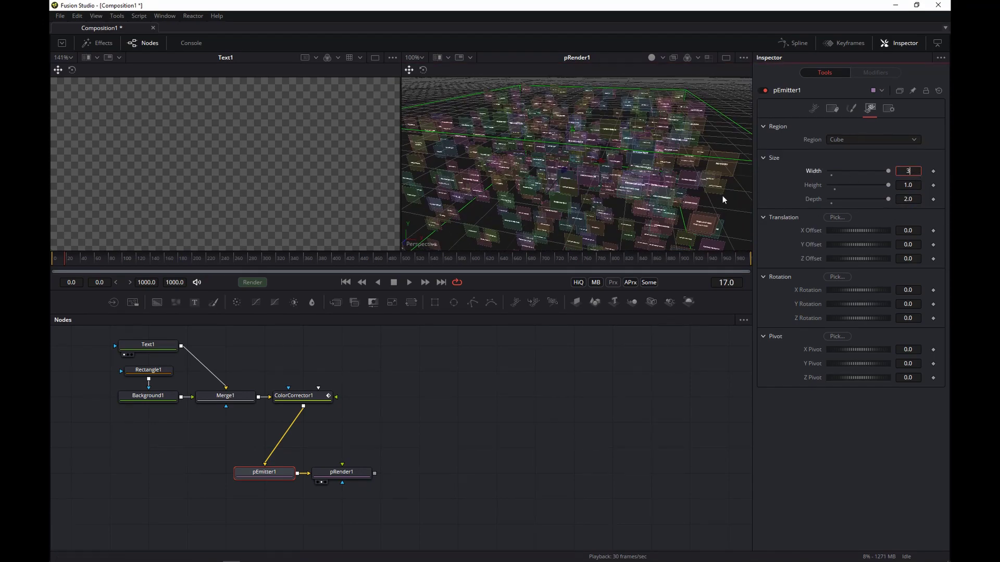
pyautogui.click(672, 187)
pyautogui.moveTo(672, 187); pyautogui.dragTo(678, 132)
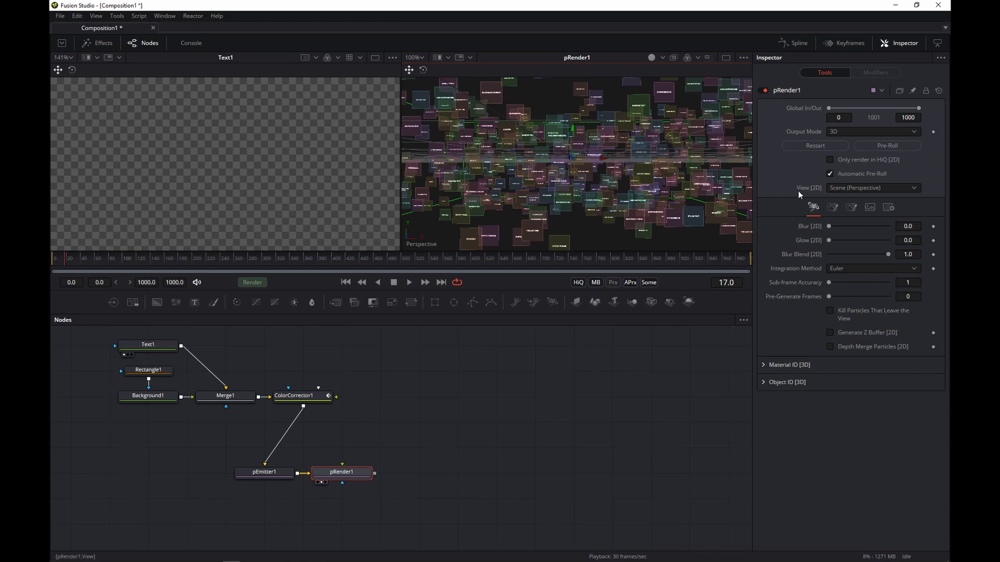
# Increase pEmitter1's particle size to 0.25 in the style's size controls.
pyautogui.click(266, 473)
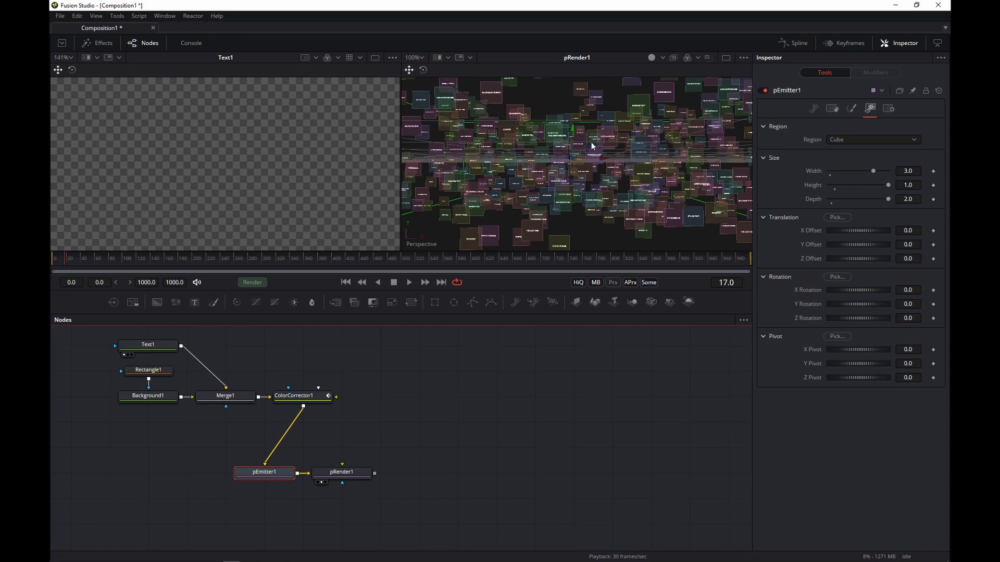
pyautogui.click(851, 109)
pyautogui.click(764, 246)
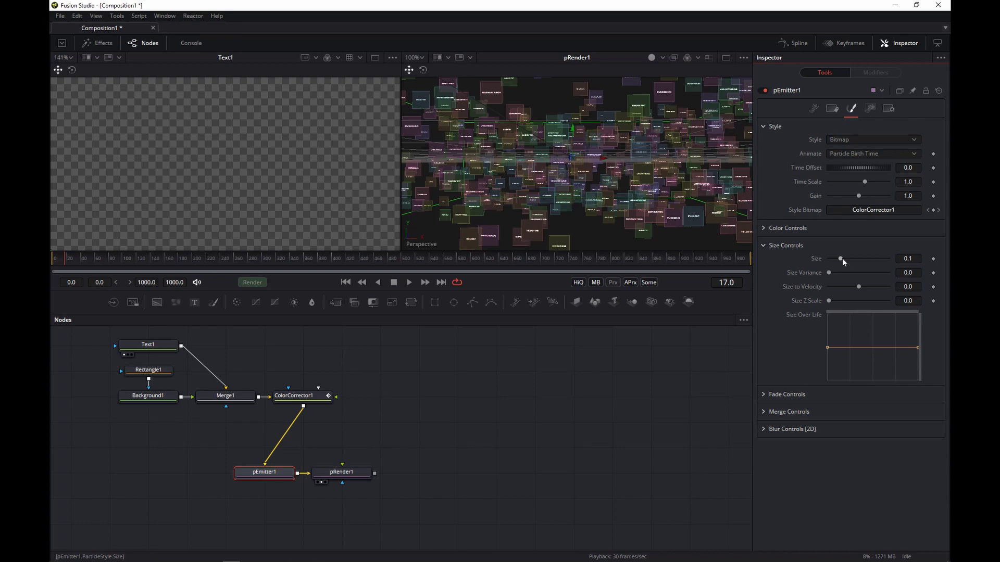
pyautogui.moveTo(842, 258); pyautogui.dragTo(857, 259)
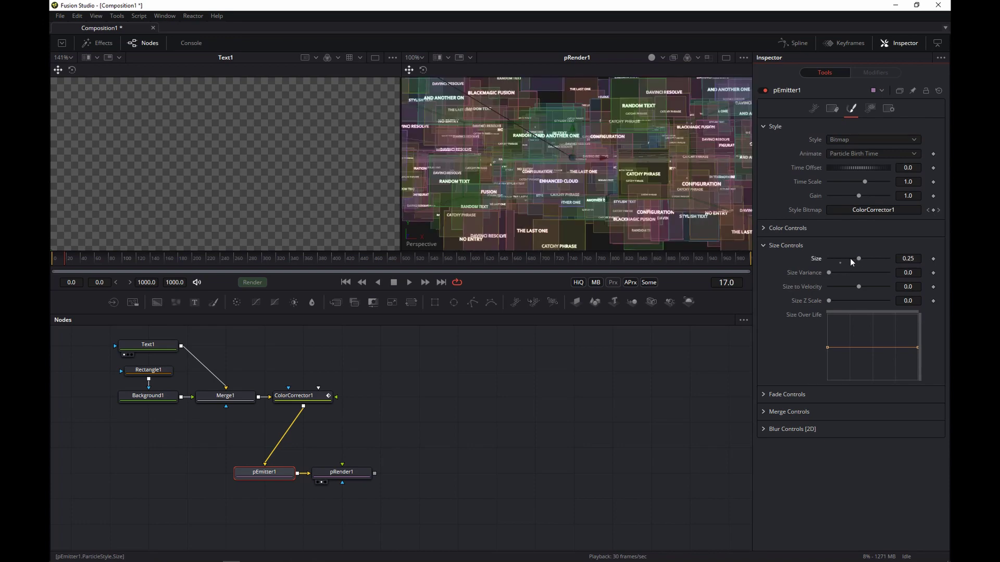
# Reduce pEmitter1's particle size to 0.189 and try to save the composition.
pyautogui.click(850, 259)
pyautogui.hotkey('ctrl', 's')
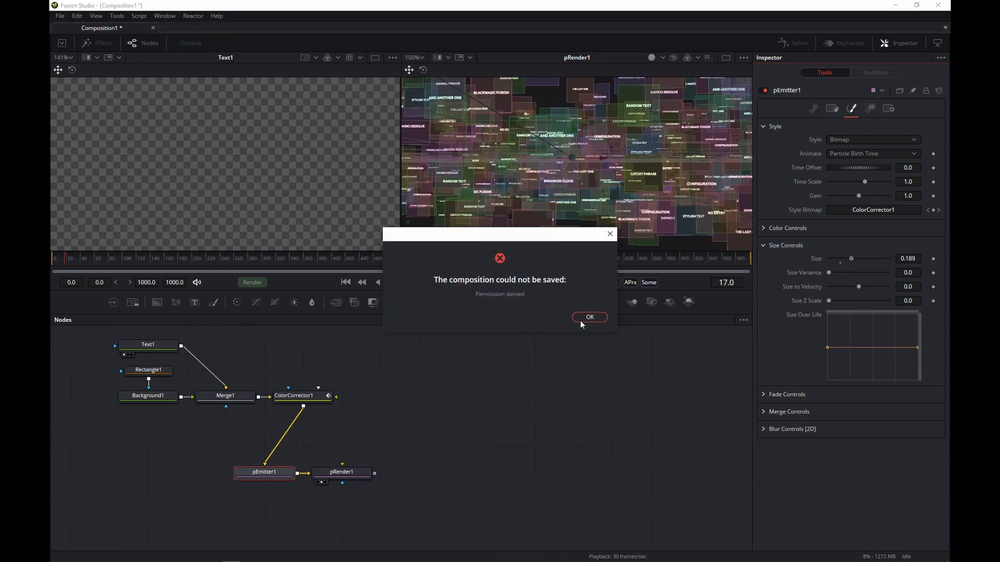
pyautogui.click(580, 321)
# Set pEmitter1's size variance to 0.122 and check the varied particle sizes in the 3D view.
pyautogui.click(831, 273)
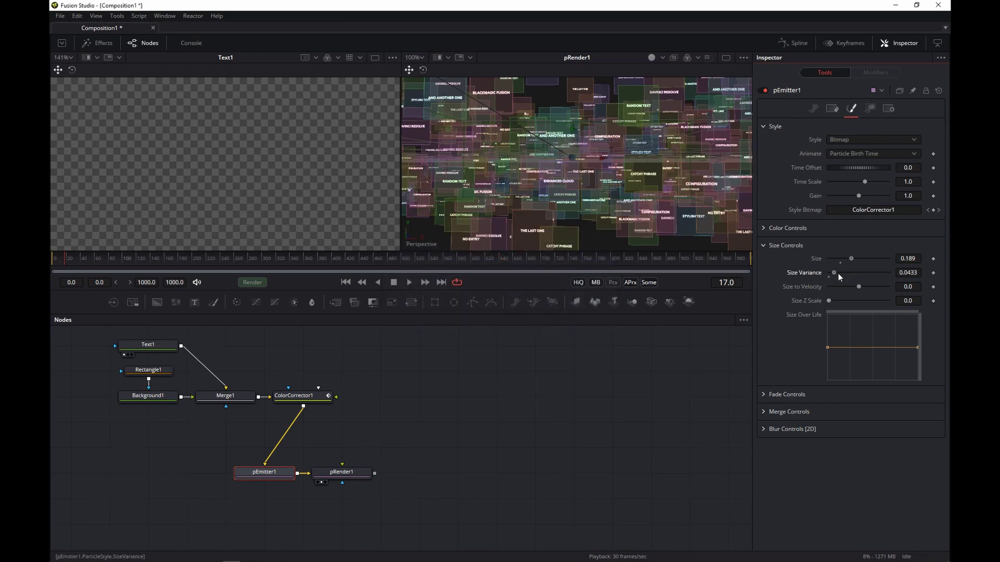
pyautogui.moveTo(839, 274); pyautogui.dragTo(844, 273)
pyautogui.moveTo(636, 167)
pyautogui.mouseDown()
pyautogui.moveTo(605, 189)
pyautogui.moveTo(587, 177)
pyautogui.moveTo(643, 148)
pyautogui.moveTo(617, 149)
pyautogui.moveTo(605, 164)
pyautogui.moveTo(552, 179)
pyautogui.moveTo(605, 173)
pyautogui.moveTo(642, 336)
pyautogui.moveTo(623, 140)
pyautogui.mouseUp()
pyautogui.scroll(3, 616, 148)
pyautogui.scroll(-1, 610, 171)
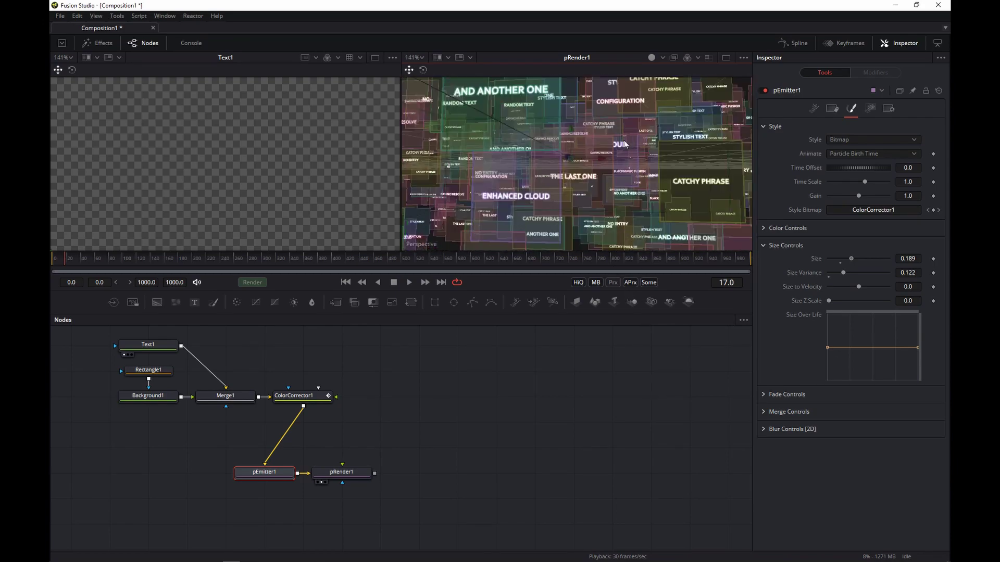
pyautogui.scroll(-1, 624, 140)
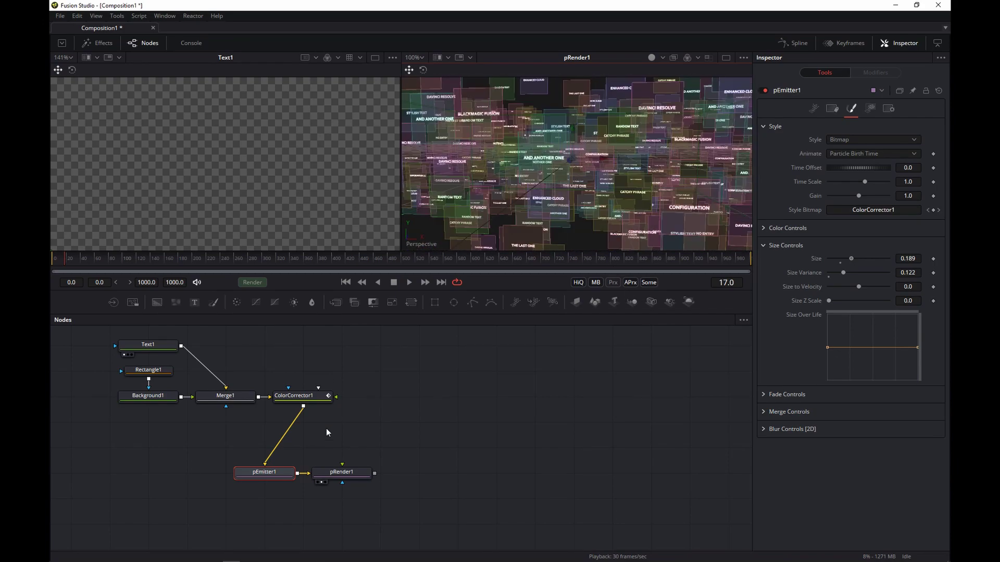
# Make room in the node flow by moving pRender1 away, and insert a pCustom node between pEmitter1 and pRender1.
pyautogui.moveTo(352, 477); pyautogui.dragTo(505, 477)
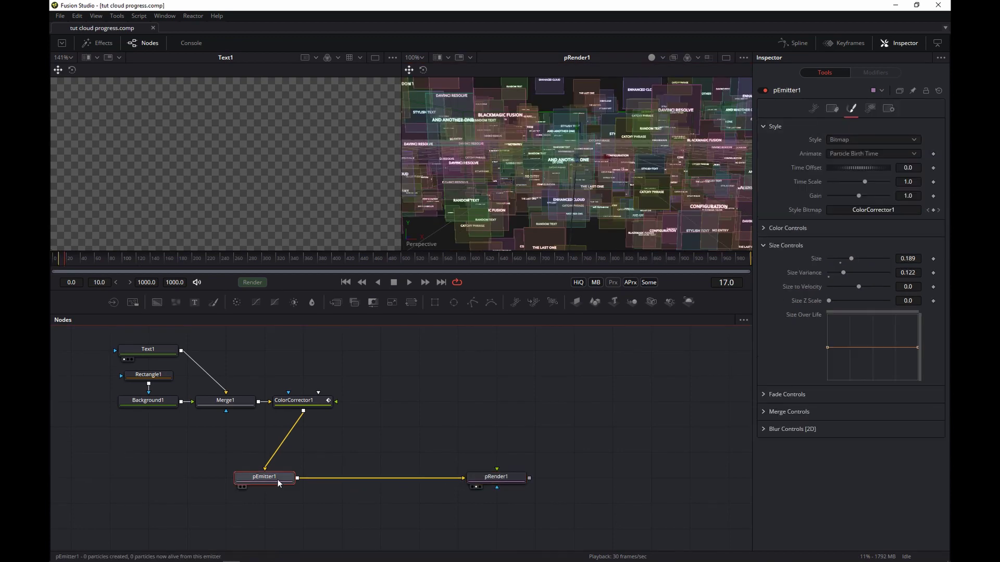
pyautogui.hotkey('shift', 'space')
pyautogui.write('pcustom')
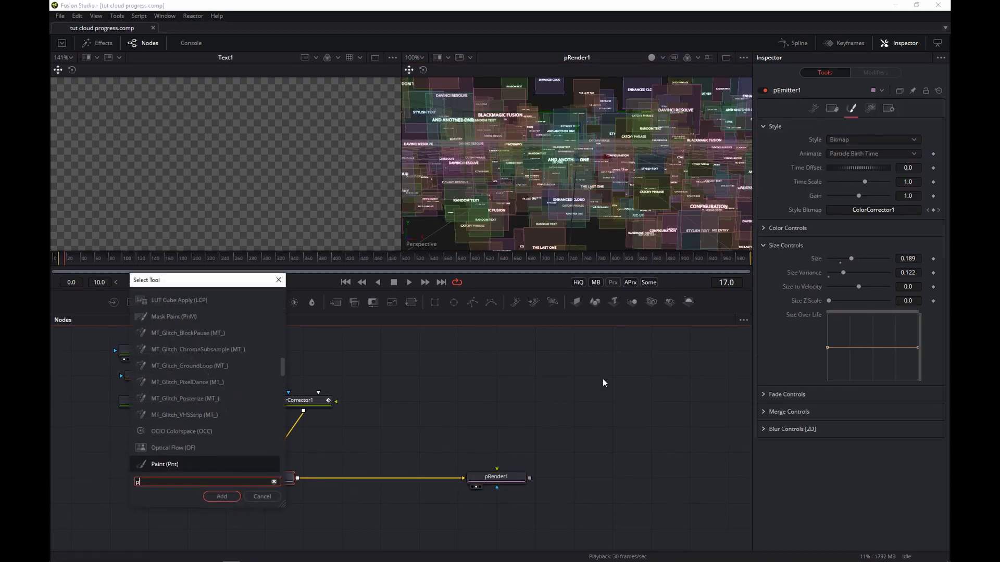
pyautogui.press('Return')
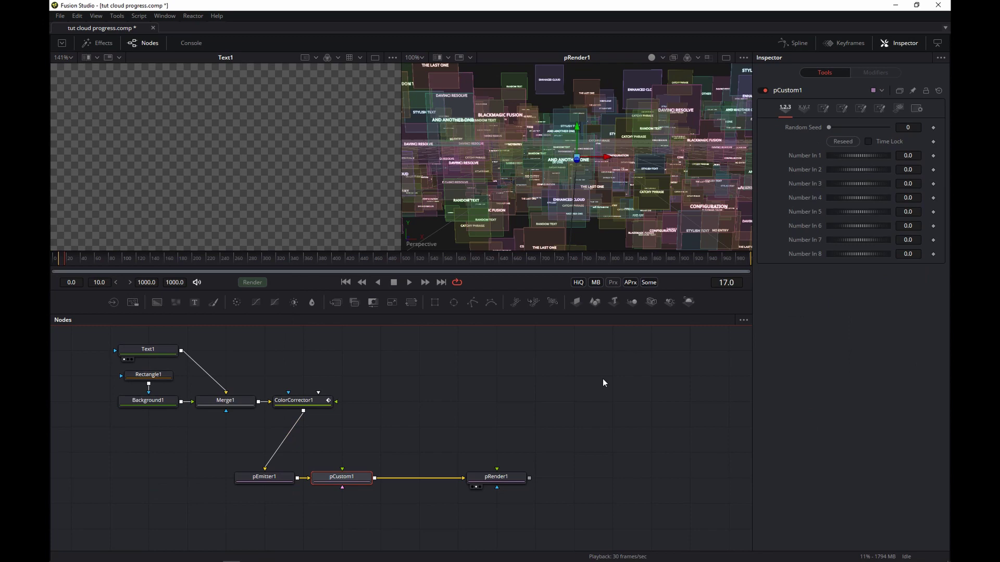
# Examine pCustom1's particle expression fields, from position and rotation down to mass and size.
pyautogui.click(862, 109)
pyautogui.scroll(-4, 882, 196)
pyautogui.click(883, 197)
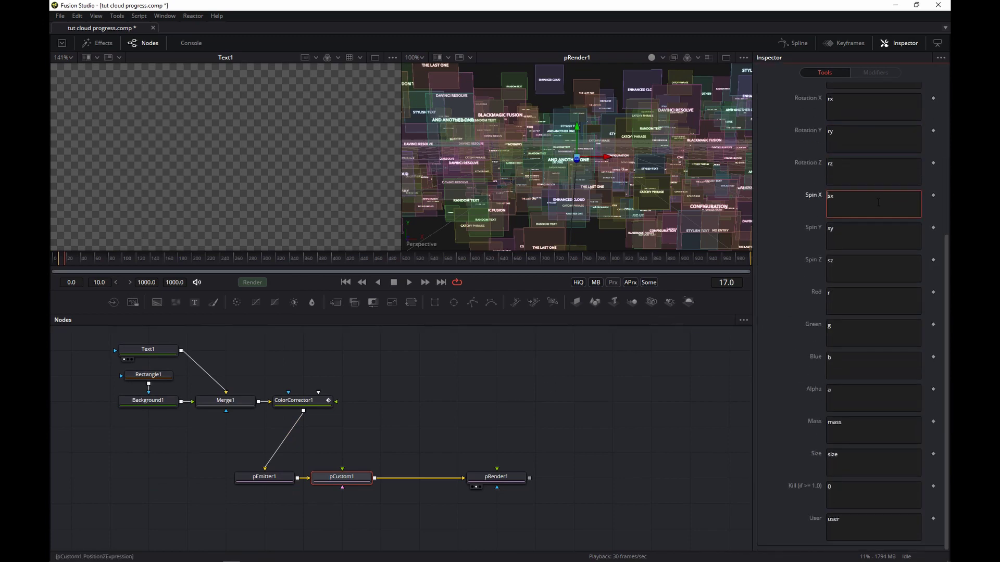
pyautogui.click(855, 465)
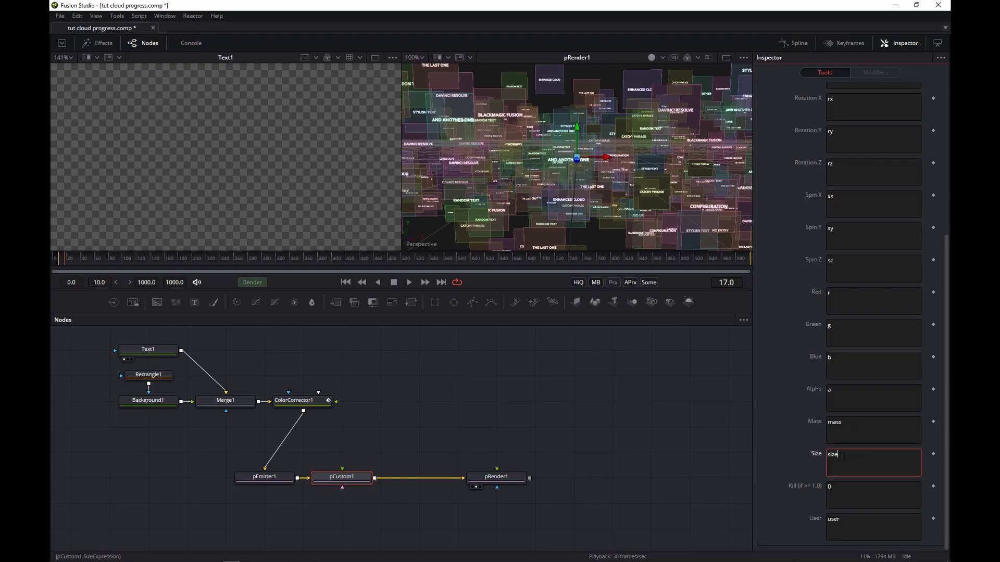
pyautogui.moveTo(855, 465); pyautogui.dragTo(828, 459)
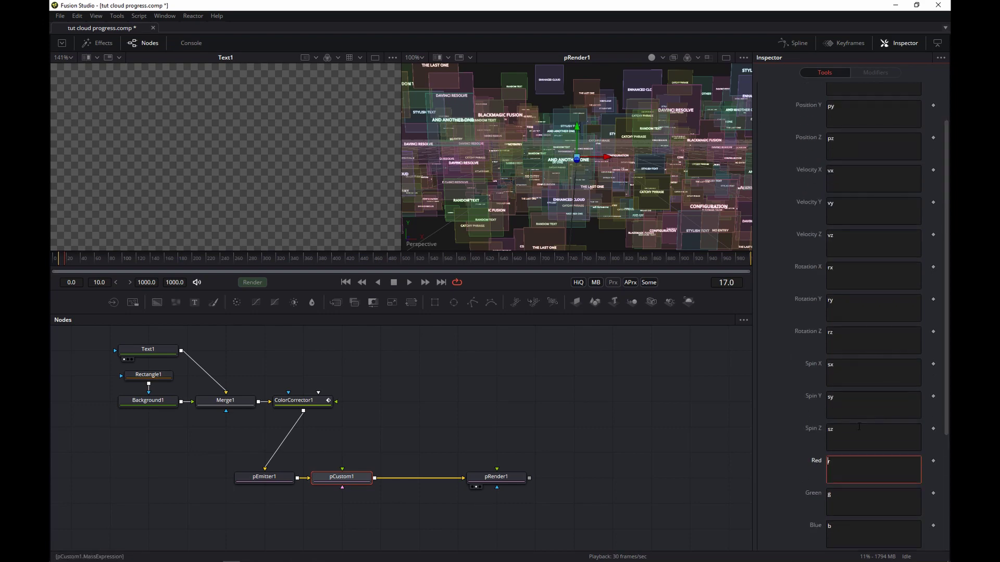
# Try -90 as pCustom1's Rotation X expression and check the particles' orientation from different angles.
pyautogui.scroll(5, 863, 364)
pyautogui.click(864, 329)
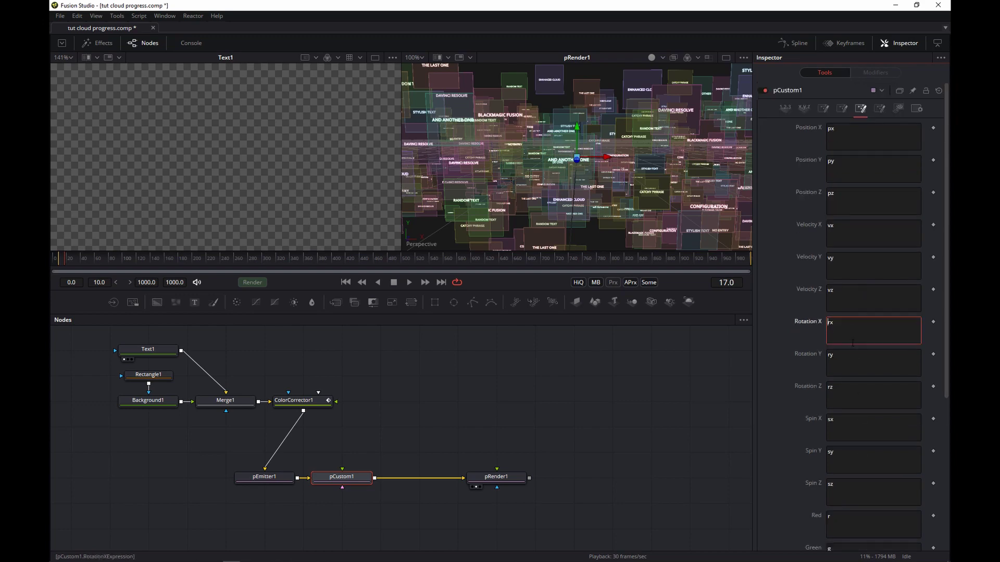
pyautogui.moveTo(845, 323); pyautogui.dragTo(829, 322)
pyautogui.write('45')
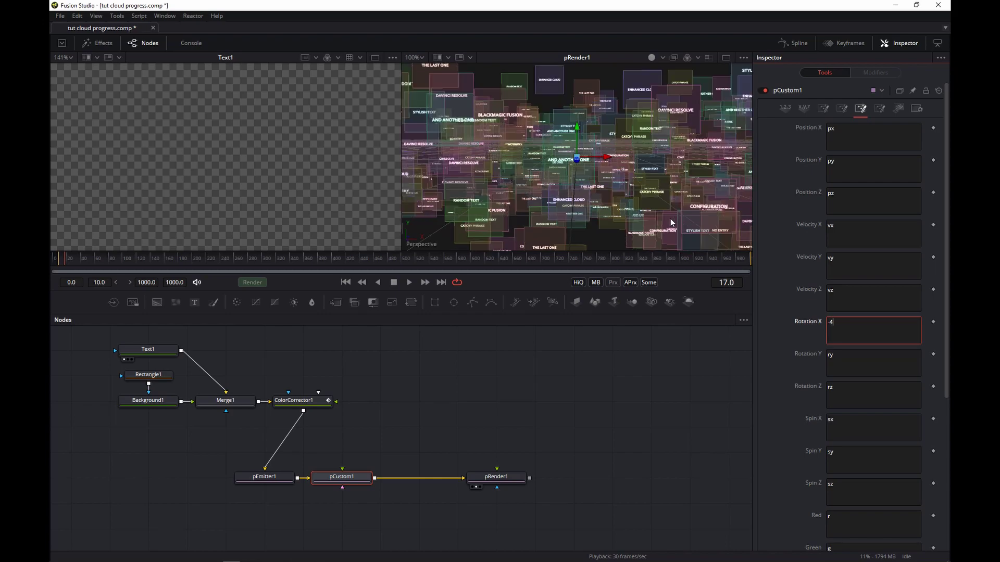
pyautogui.press('BackSpace')
pyautogui.press('BackSpace')
pyautogui.write('90')
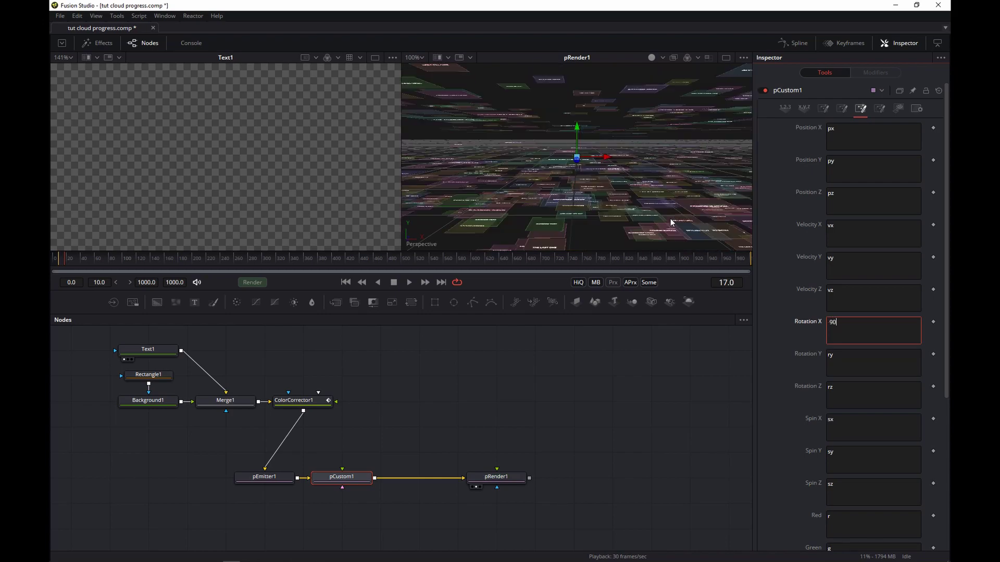
pyautogui.press('Return')
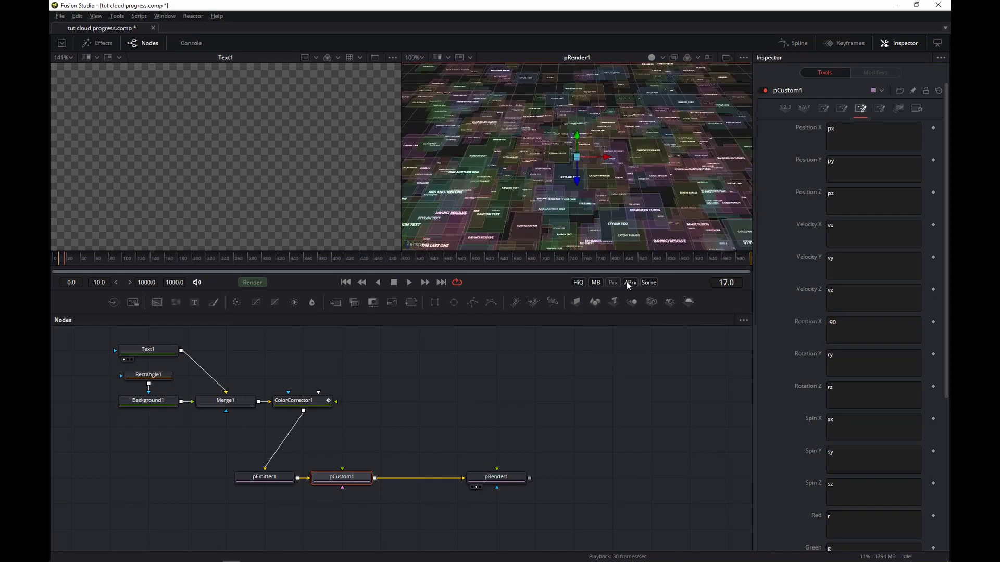
pyautogui.moveTo(617, 224); pyautogui.dragTo(620, 176)
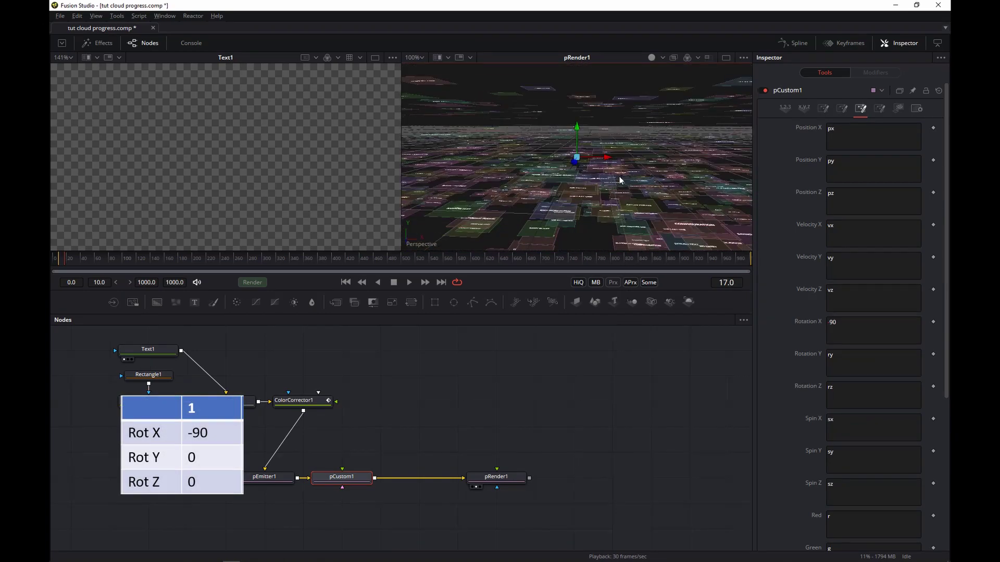
# Set pCustom1's Rotation X, Rotation Y and Rotation Z expressions to 0.
pyautogui.click(831, 322)
pyautogui.press('BackSpace')
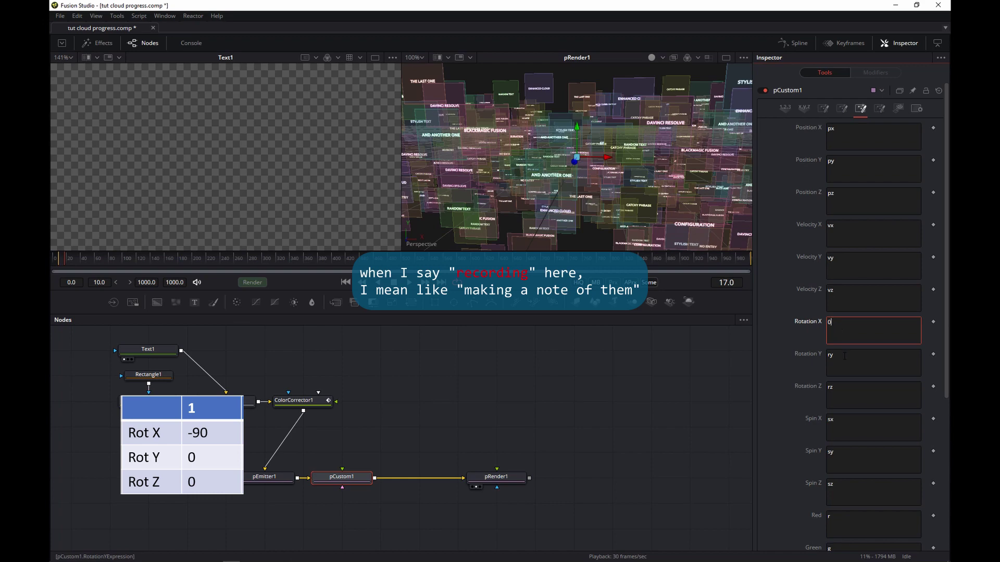
pyautogui.click(845, 356)
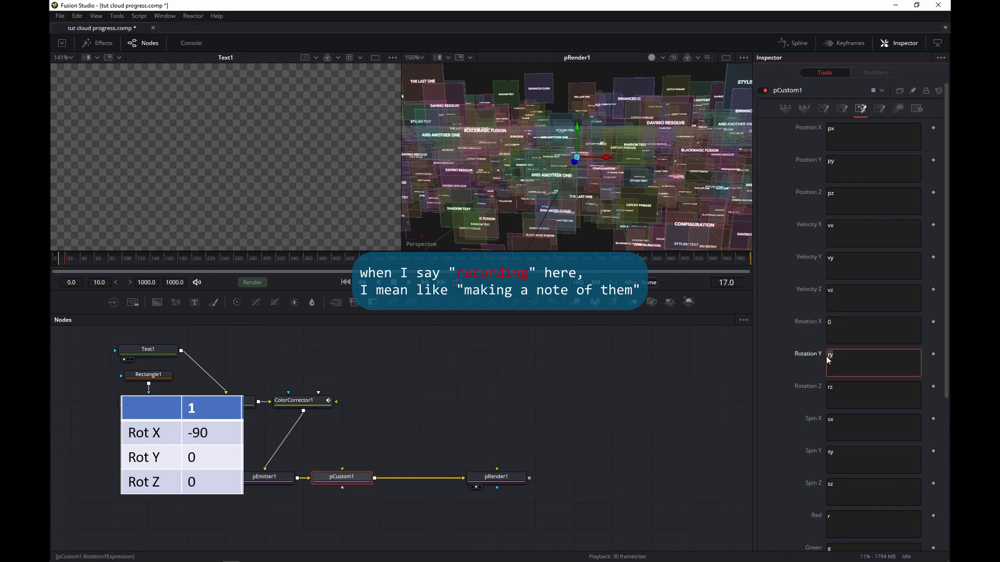
pyautogui.write('0')
pyautogui.click(837, 386)
pyautogui.write('0')
# Try 90 as pCustom1's Rotation Y expression with the other rotations at 0.
pyautogui.click(844, 321)
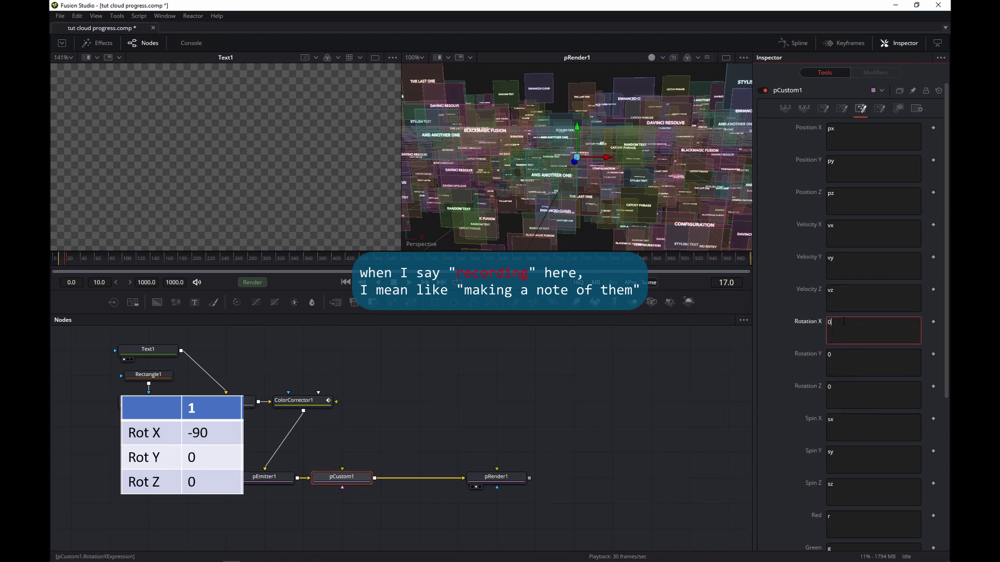
pyautogui.click(828, 355)
pyautogui.write('90')
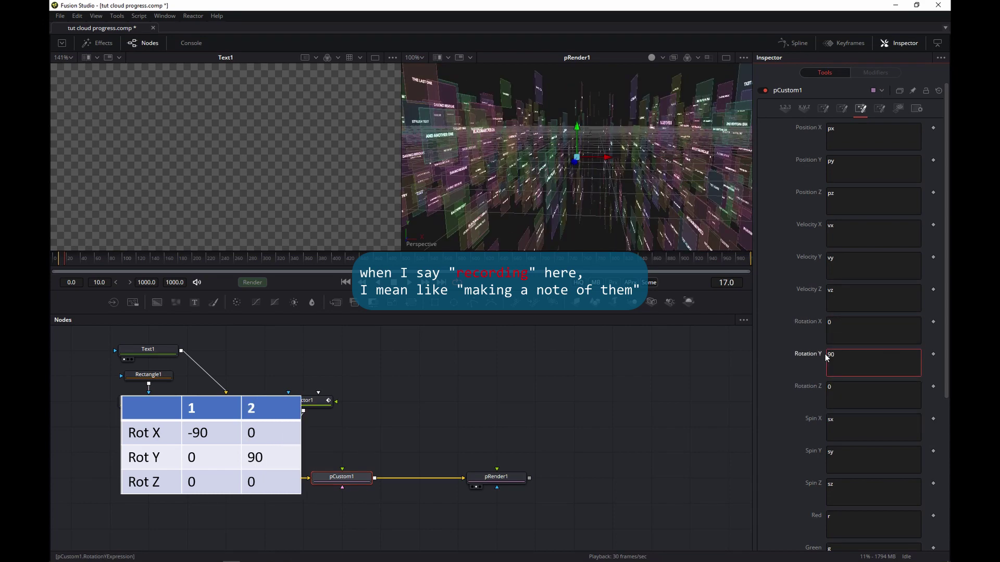
pyautogui.press('Return')
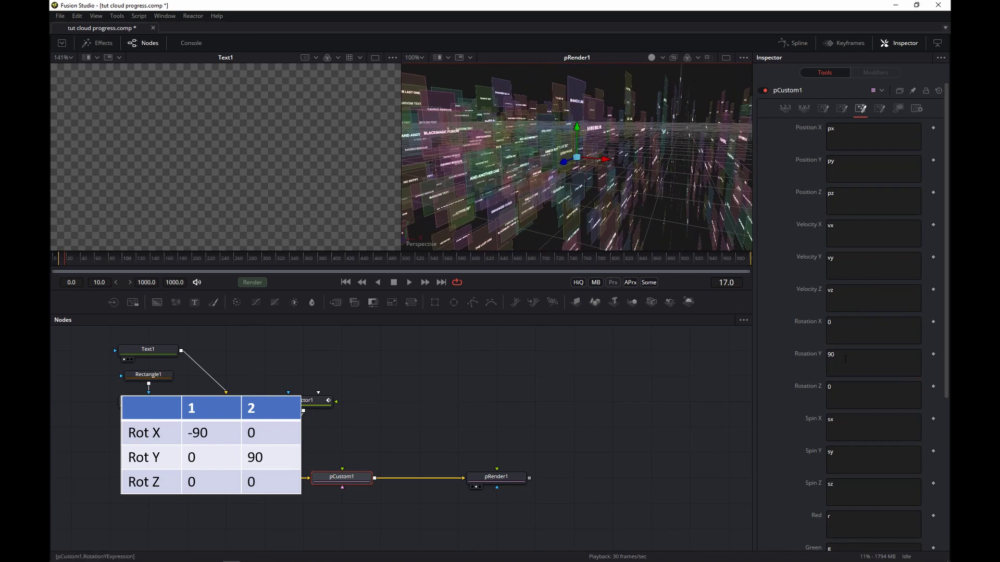
# Try -90 as pCustom1's Rotation Y expression and inspect the particles from both sides.
pyautogui.click(830, 355)
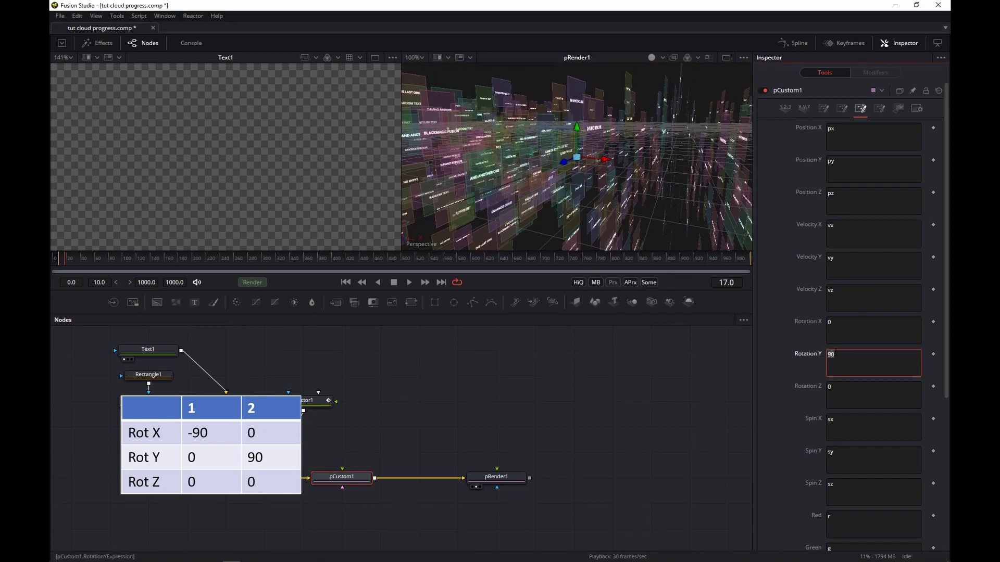
pyautogui.moveTo(583, 172); pyautogui.dragTo(708, 167)
pyautogui.moveTo(683, 220); pyautogui.dragTo(547, 207)
# Return pCustom1's Rotation Y expression to 0 and set Rotation Z to -90.
pyautogui.doubleClick(846, 358)
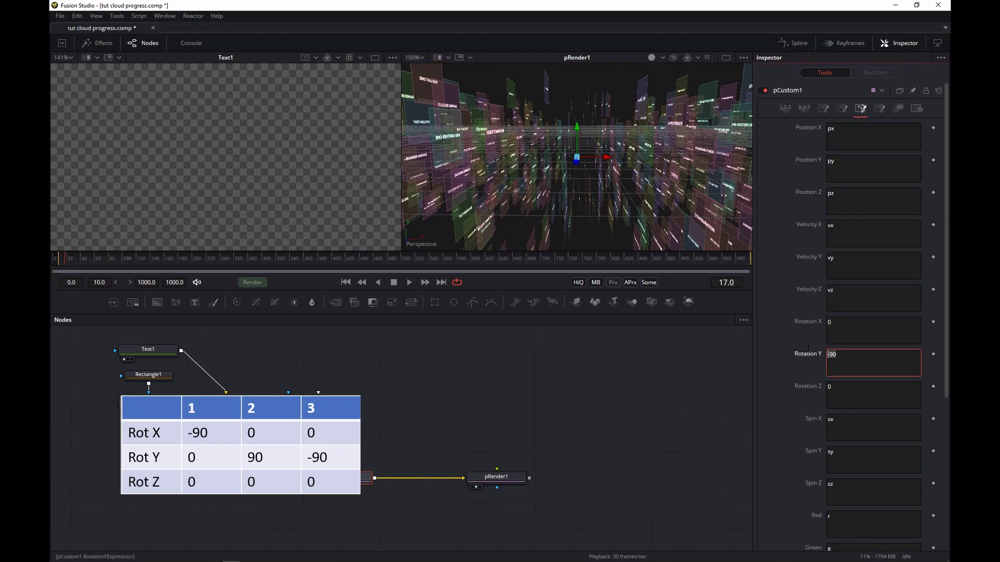
pyautogui.write('0')
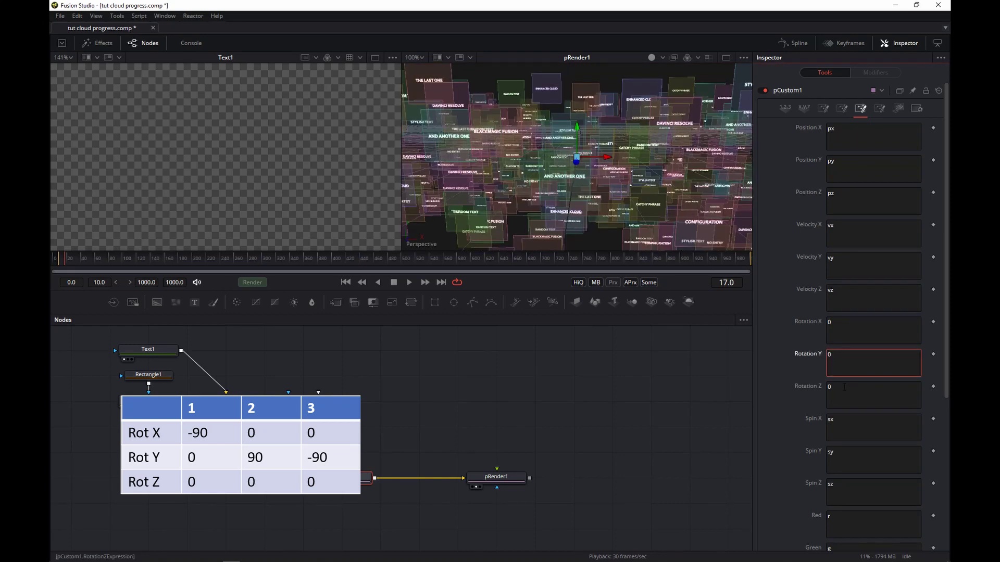
pyautogui.click(844, 387)
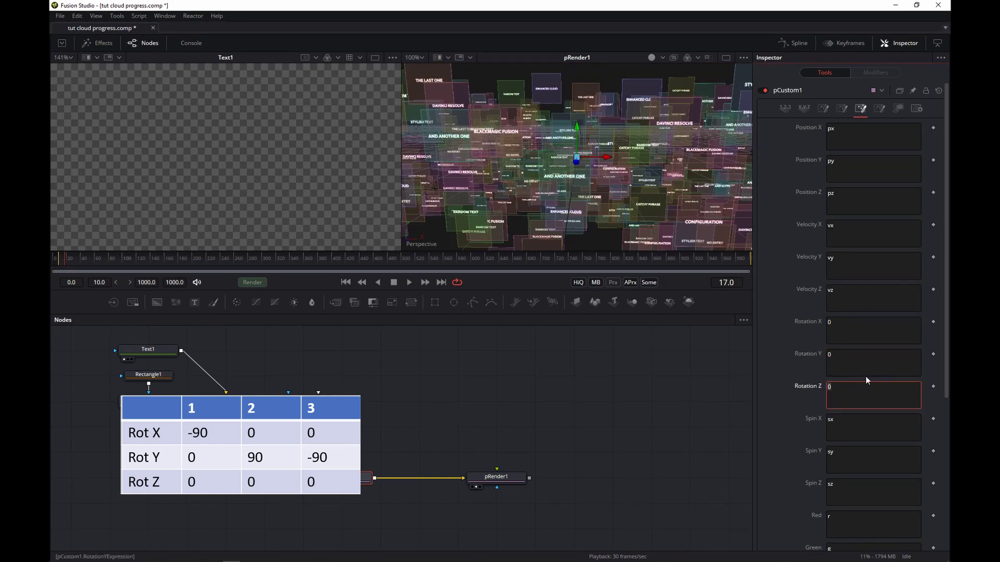
pyautogui.press('BackSpace')
pyautogui.write('90')
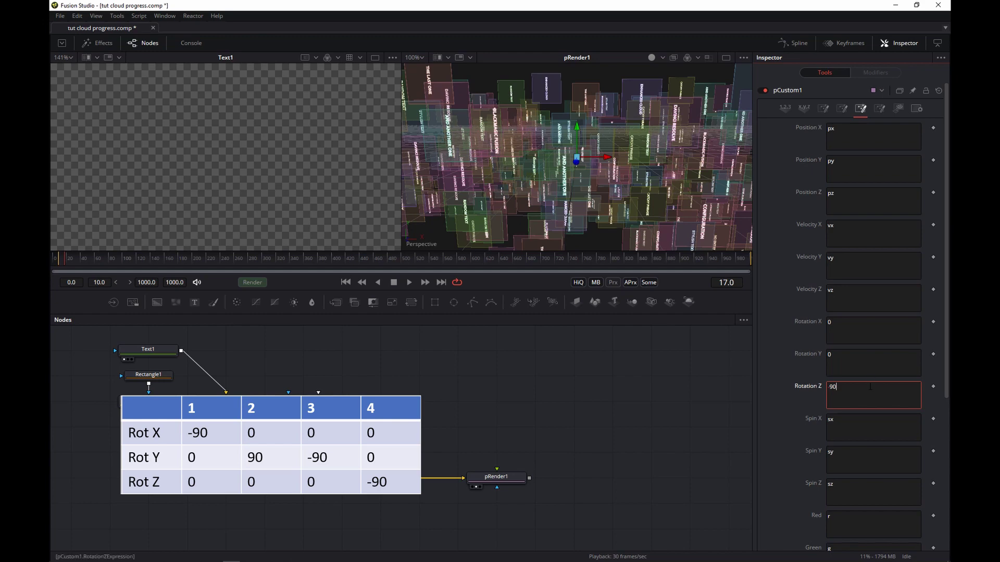
# Try -90 as pCustom1's Rotation X expression, keeping Rotation Z at -90, and view the particles from the side.
pyautogui.click(846, 323)
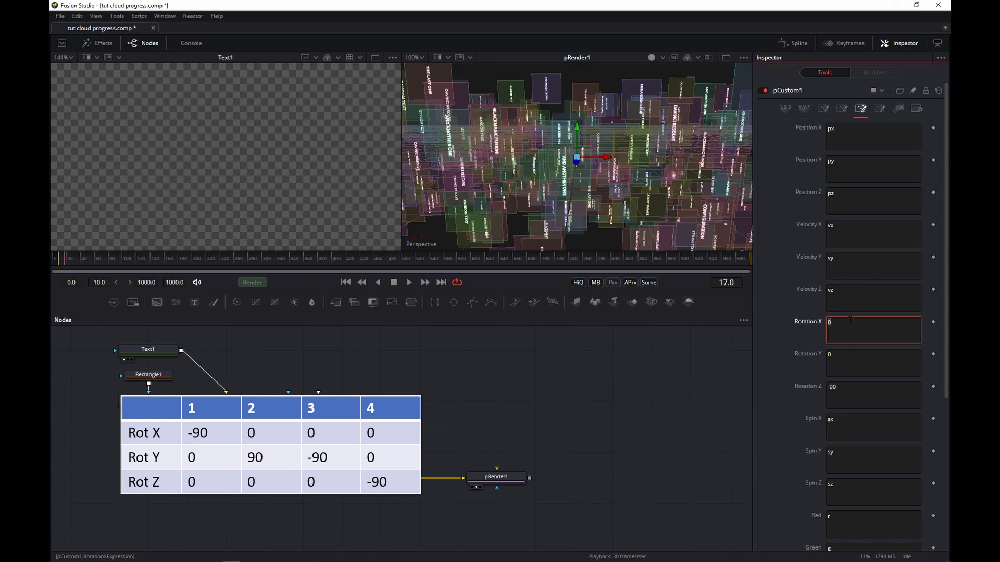
pyautogui.press('BackSpace')
pyautogui.write('90')
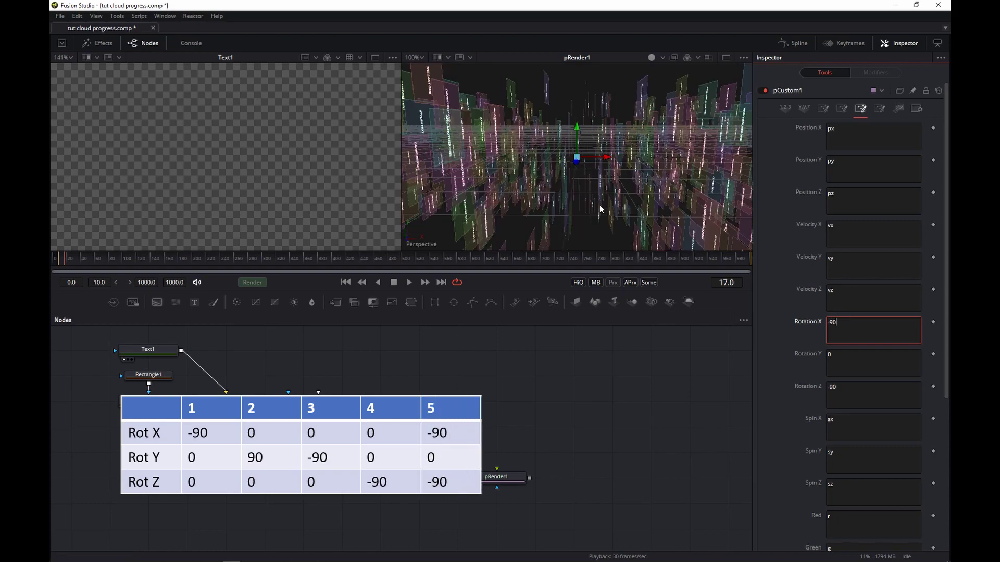
pyautogui.moveTo(617, 202); pyautogui.dragTo(485, 202)
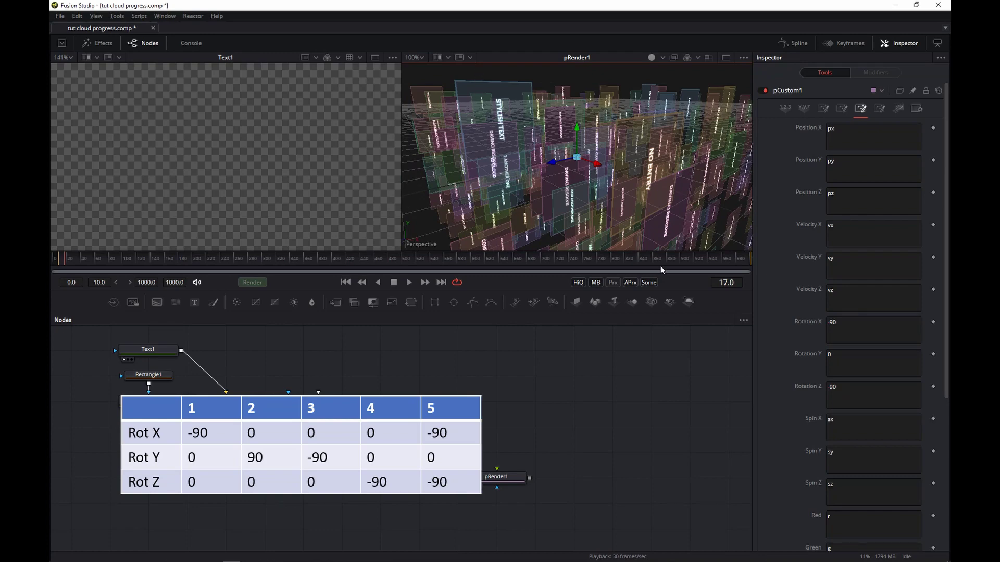
# Try 90 as pCustom1's Rotation X expression, keeping Rotation Z at -90, and view the particles from the opposite side.
pyautogui.click(832, 320)
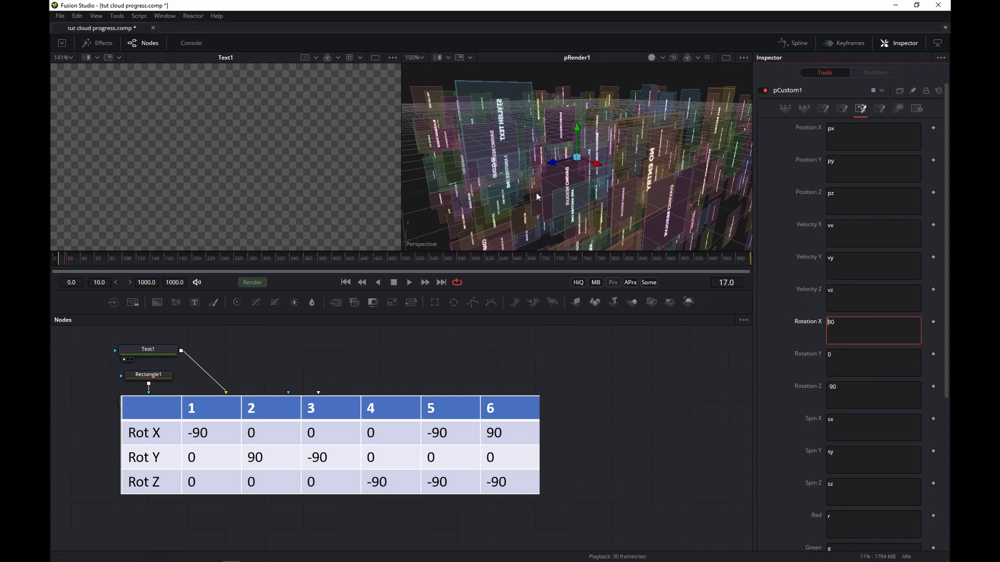
pyautogui.click(759, 198)
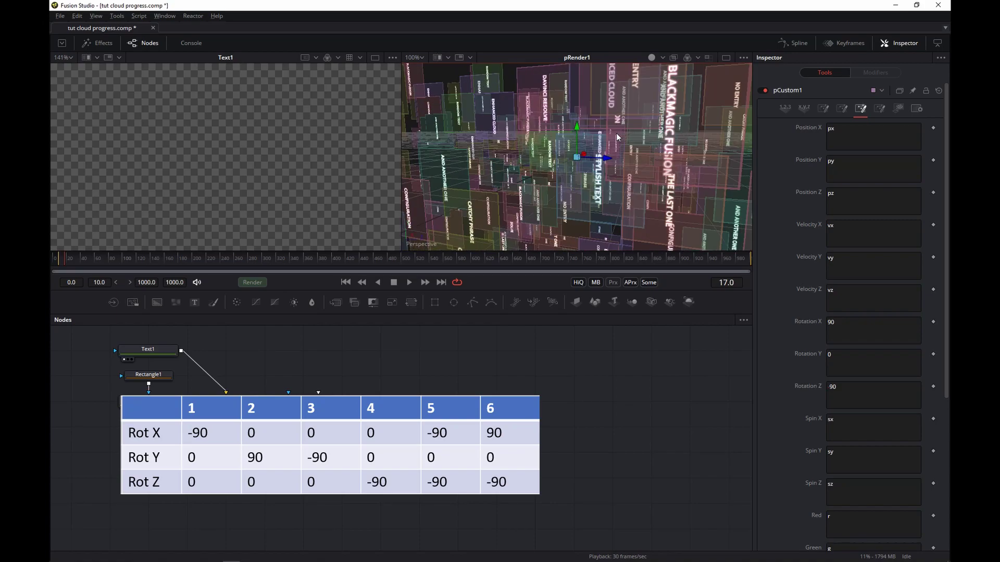
pyautogui.moveTo(613, 136); pyautogui.dragTo(445, 132)
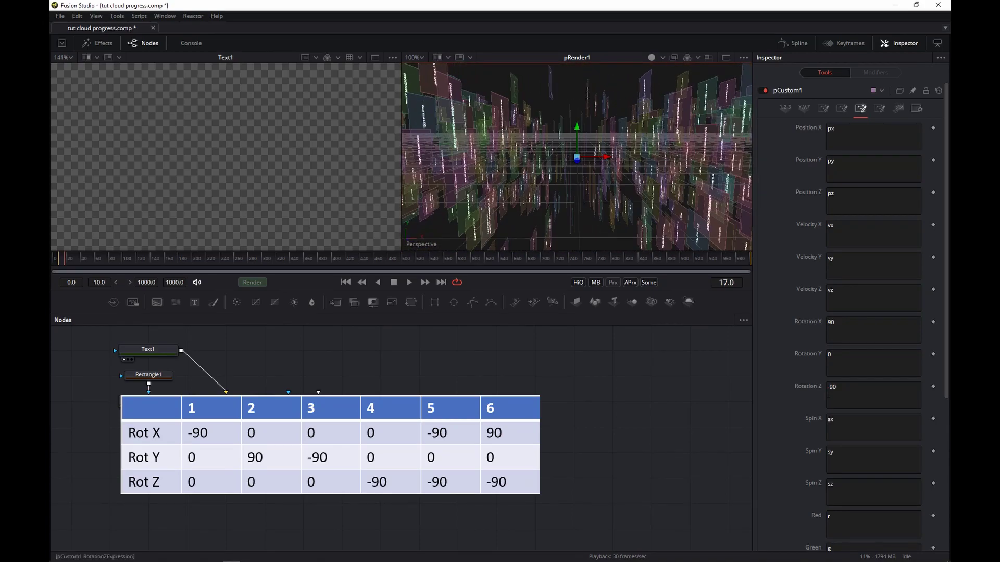
# Return pCustom1's Rotation X and Rotation Z expressions to 0.
pyautogui.click(852, 321)
pyautogui.press('Home')
pyautogui.press('Delete')
pyautogui.click(829, 386)
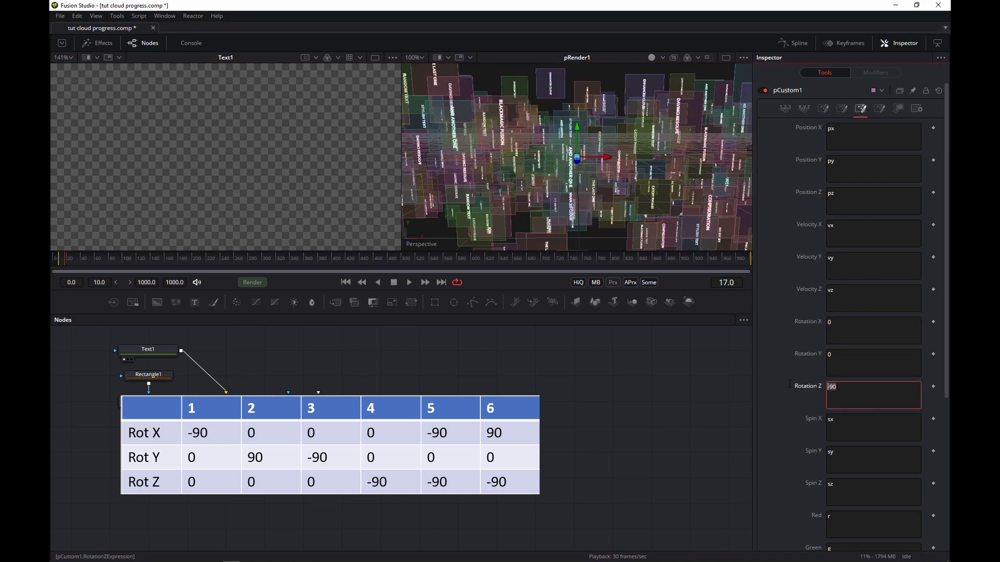
pyautogui.press('Delete')
pyautogui.press('Delete')
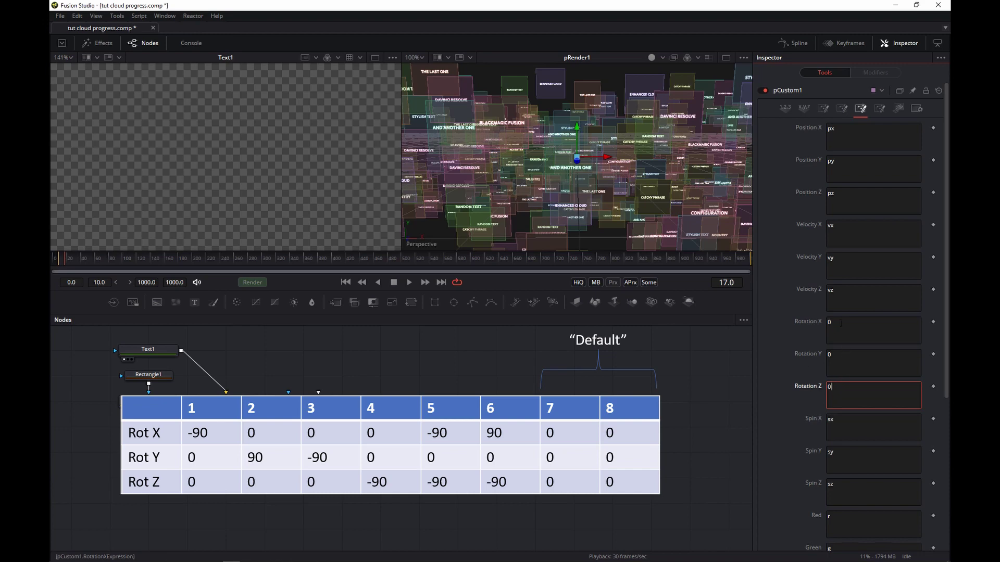
# Set pCustom1's Mass expression to ceil(rands(0,8,id)).
pyautogui.click(843, 320)
pyautogui.scroll(-5, 856, 372)
pyautogui.click(860, 334)
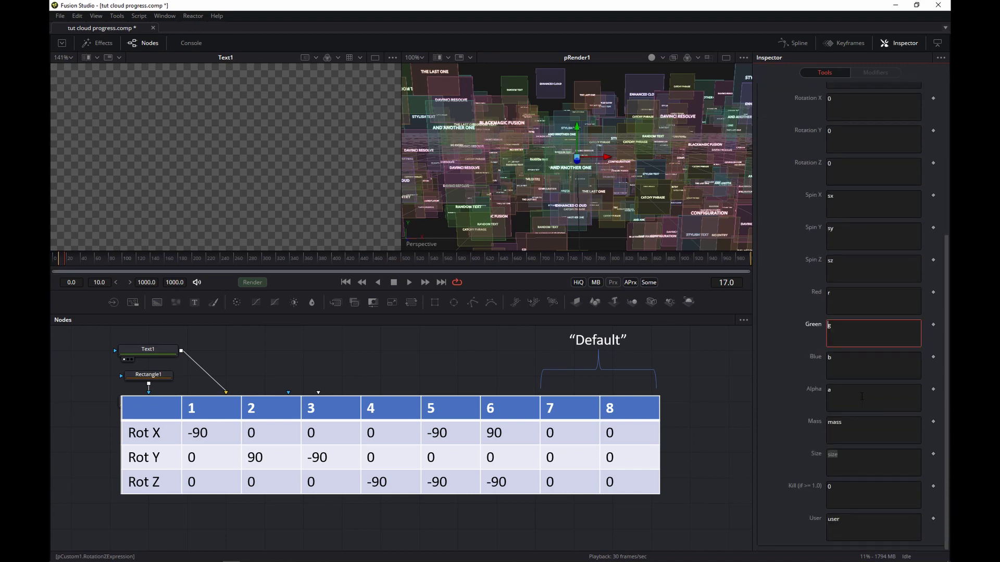
pyautogui.moveTo(843, 422); pyautogui.dragTo(823, 423)
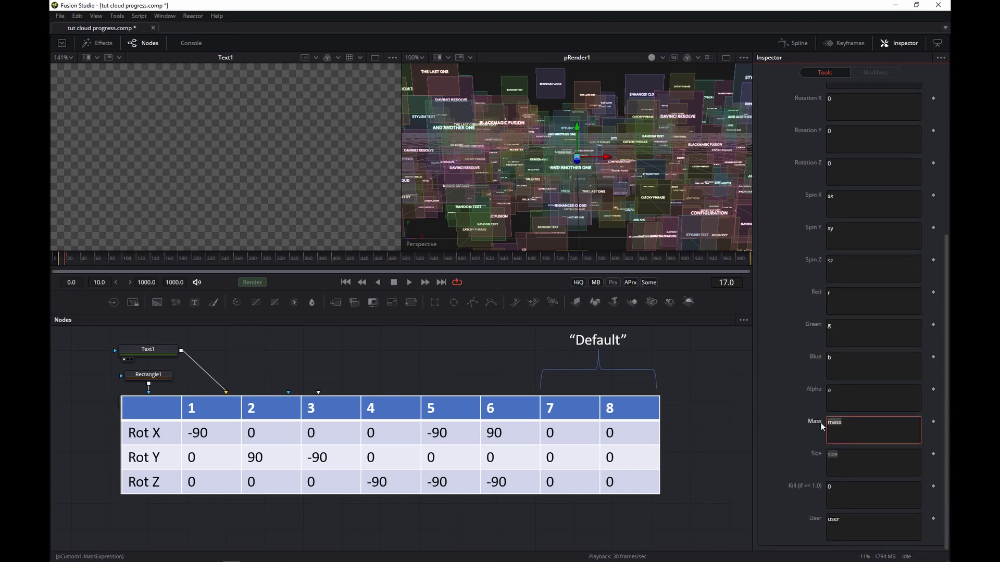
pyautogui.write('ceil(rands(0')
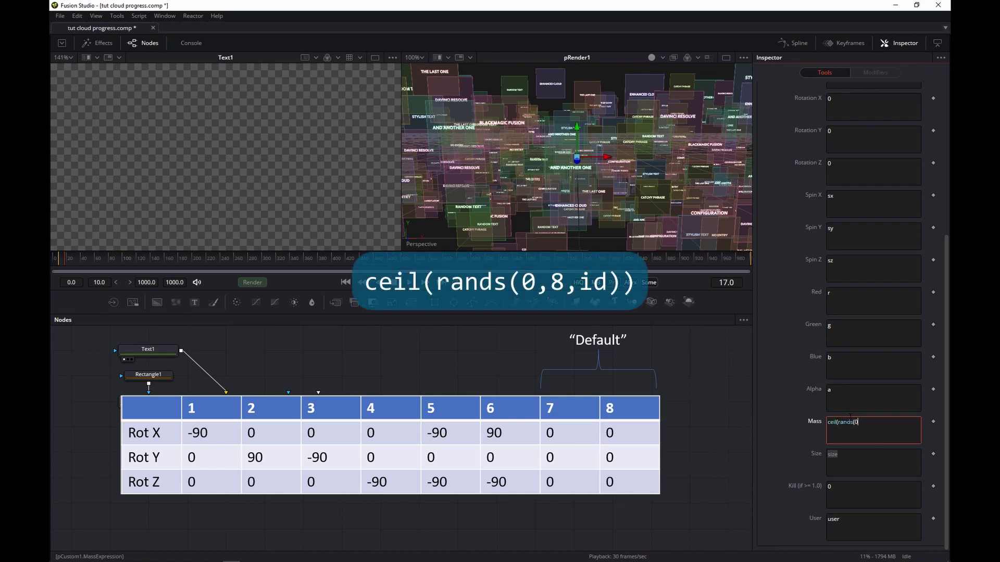
pyautogui.write(',8,id')
# Set pCustom1's Rotation X expression to if(mass==1,-90,0) and view the particles from different angles.
pyautogui.scroll(3, 823, 406)
pyautogui.click(832, 374)
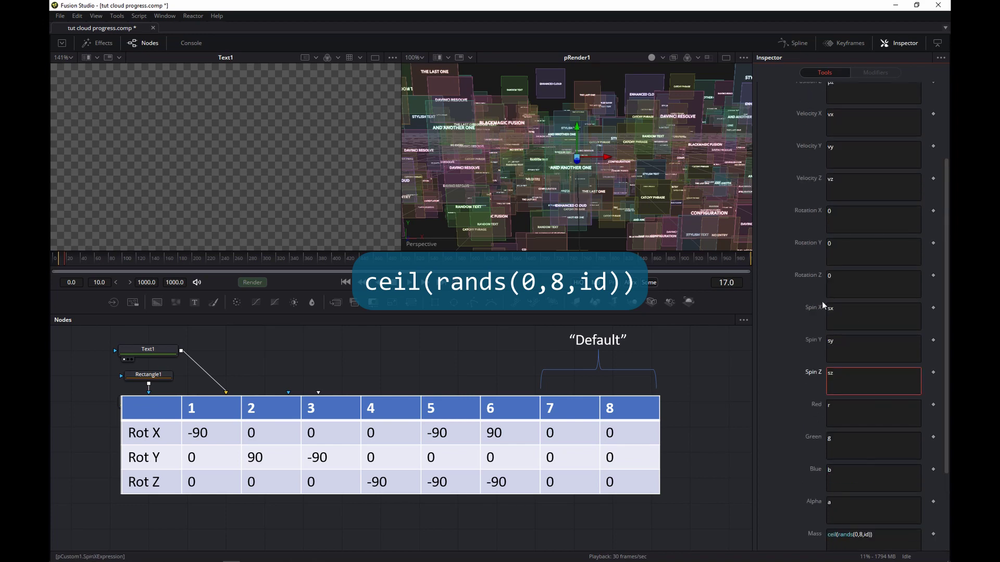
pyautogui.click(856, 219)
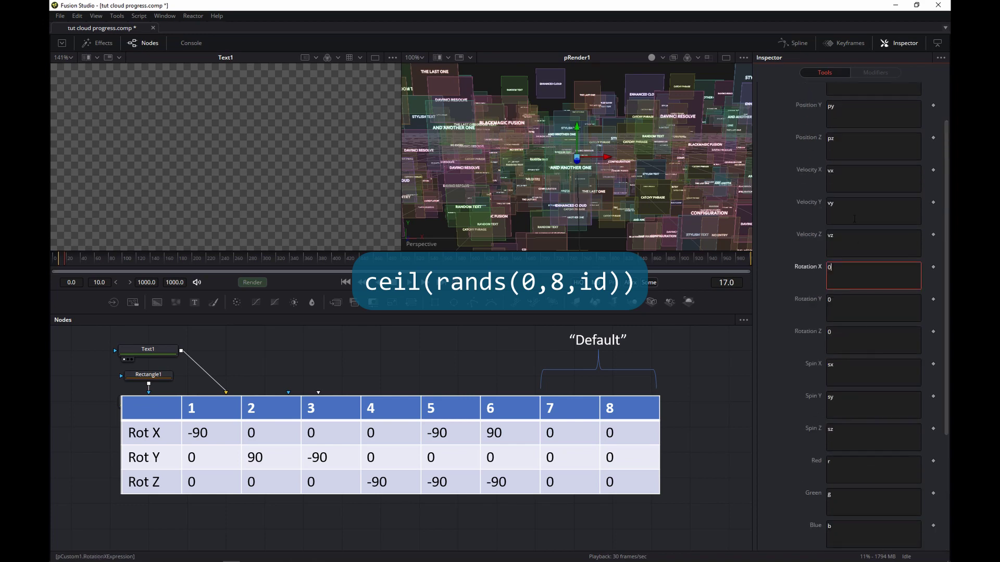
pyautogui.scroll(-1, 853, 219)
pyautogui.hotkey('ctrl', 'a')
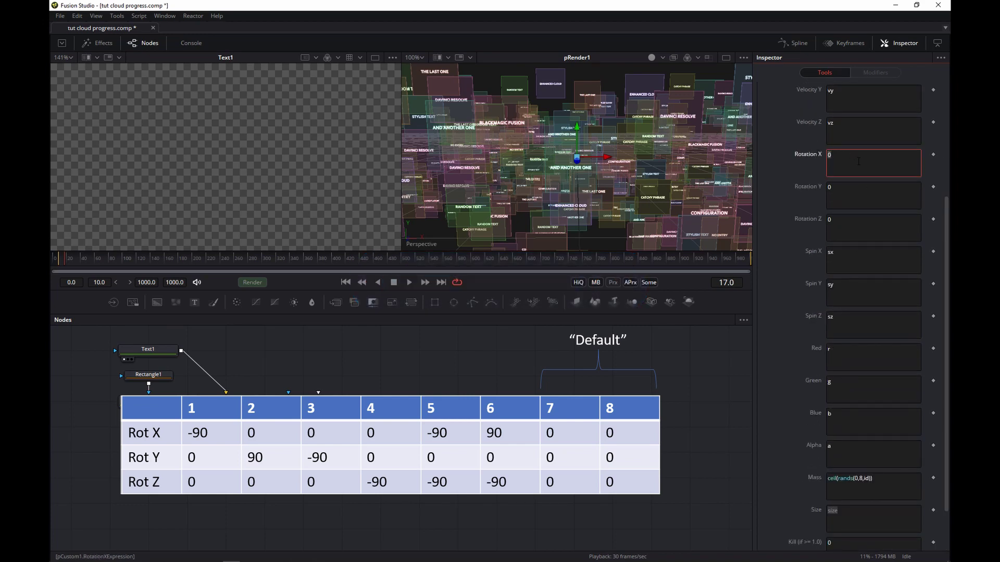
pyautogui.write('if(mass==')
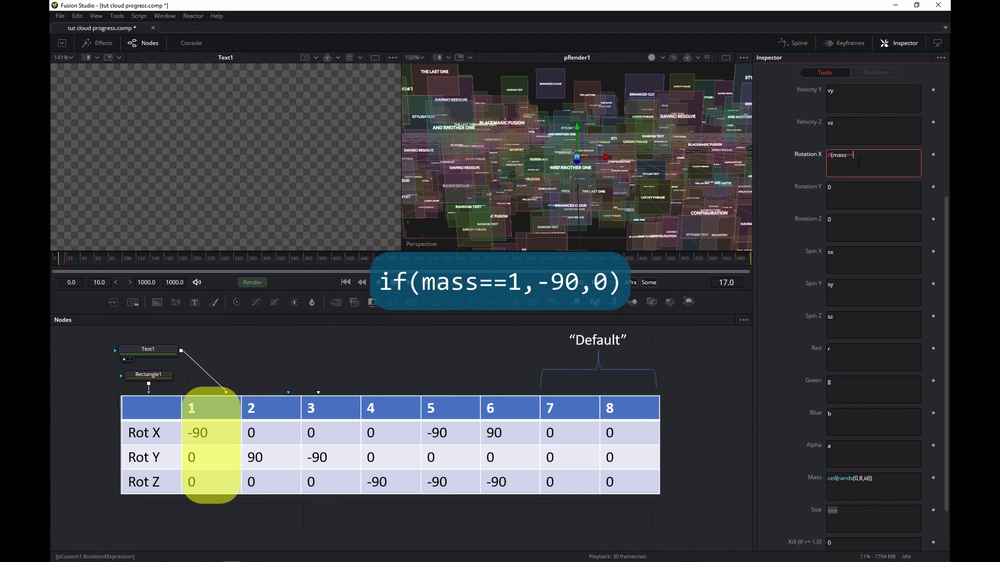
pyautogui.write('1,-90,0)')
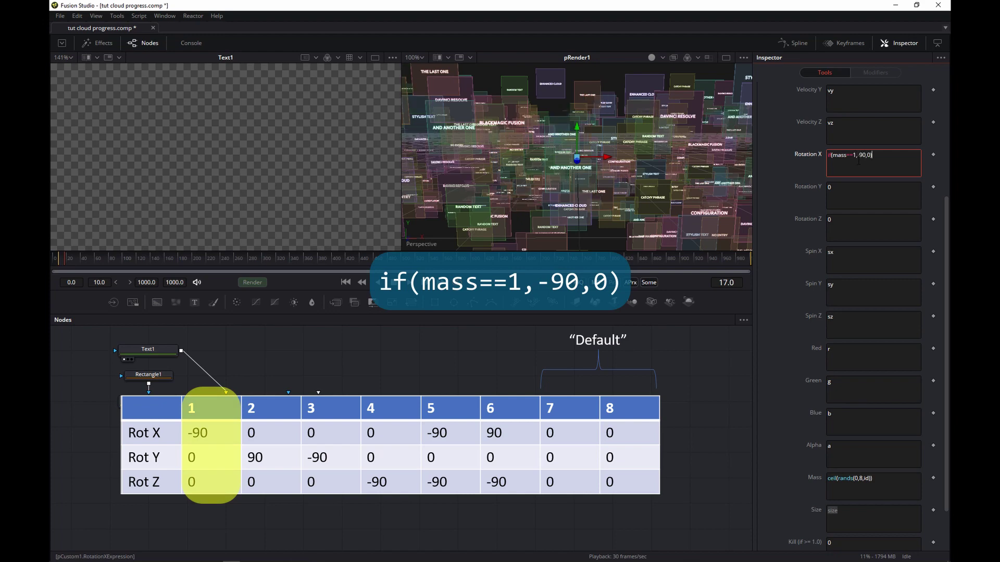
pyautogui.click(614, 130)
pyautogui.scroll(2, 592, 220)
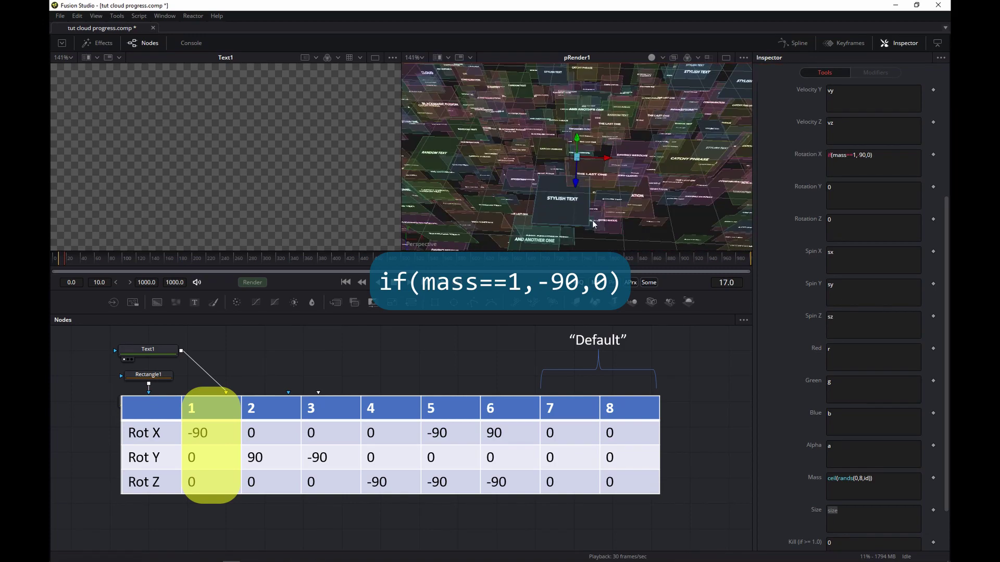
pyautogui.moveTo(658, 218); pyautogui.dragTo(652, 122)
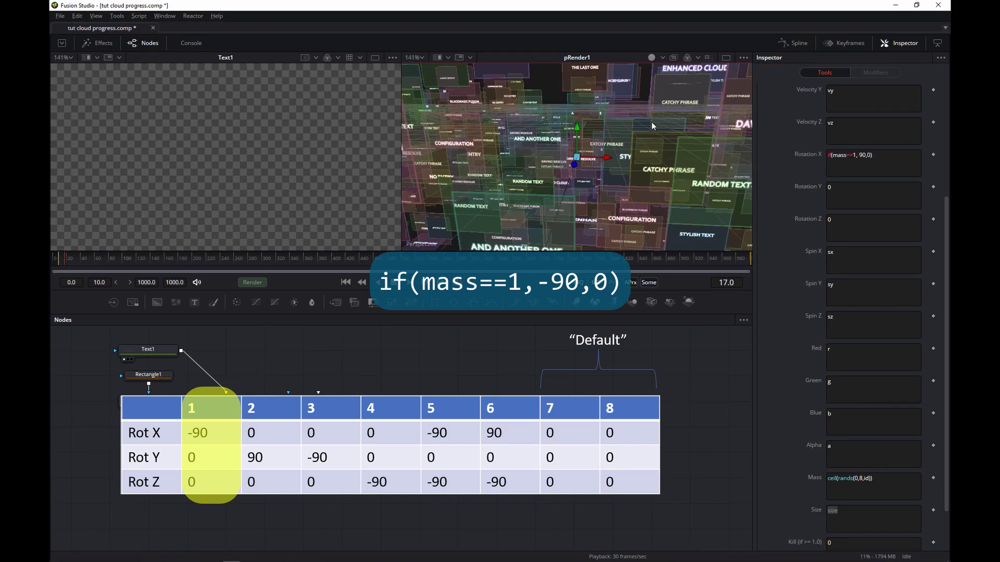
# Set pCustom1's Rotation Y expression to if(mass==2,90,0) and view the rotated particles.
pyautogui.click(883, 185)
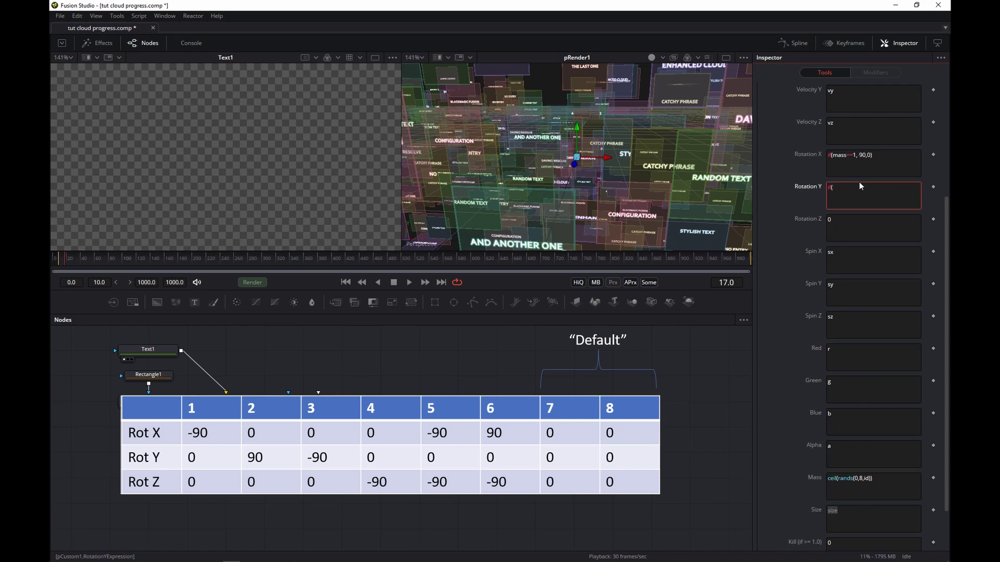
pyautogui.write('if(mass==')
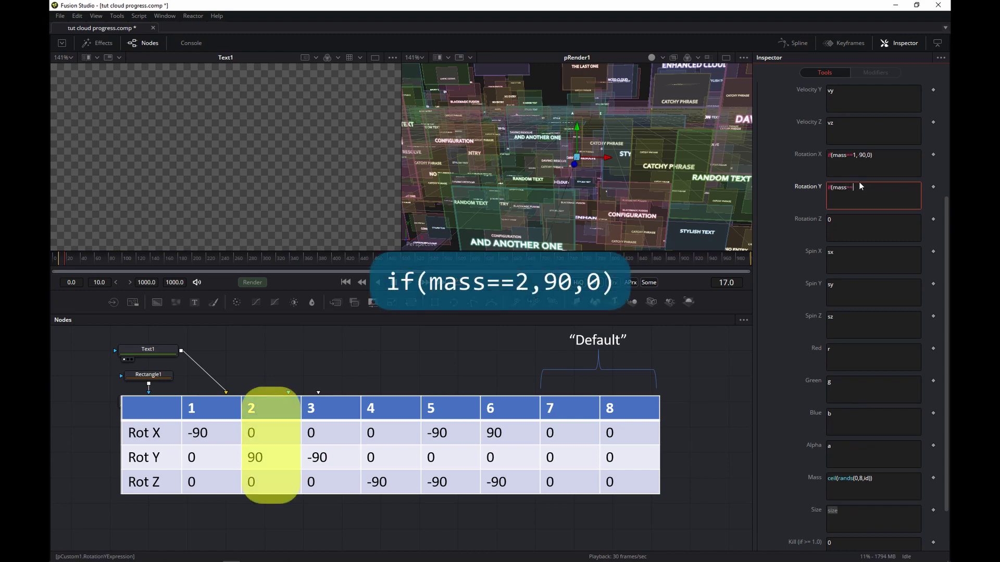
pyautogui.write('2,90,0)')
pyautogui.click(642, 139)
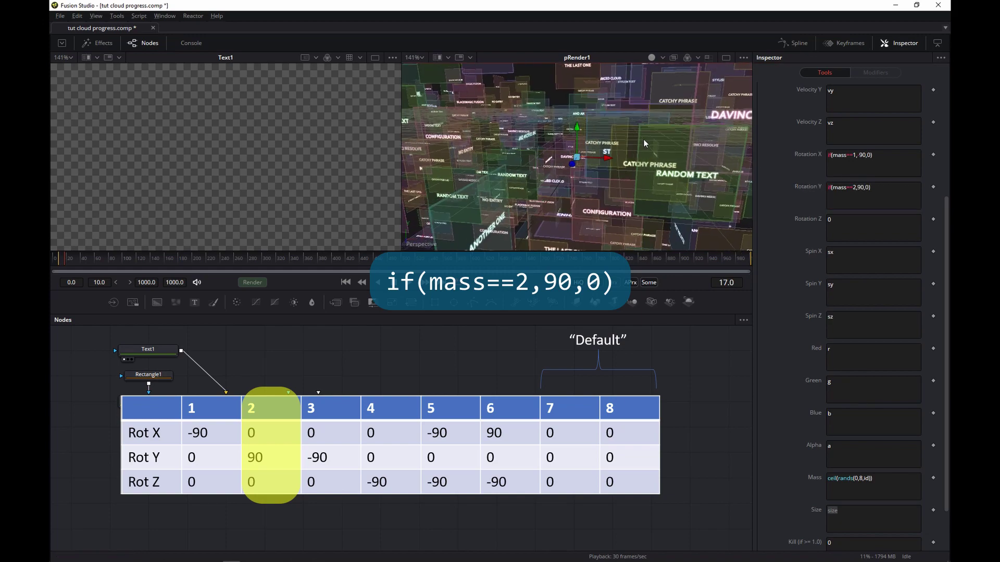
# Set pCustom1's Rotation Z expression to if(mass==4,-90,0).
pyautogui.click(851, 229)
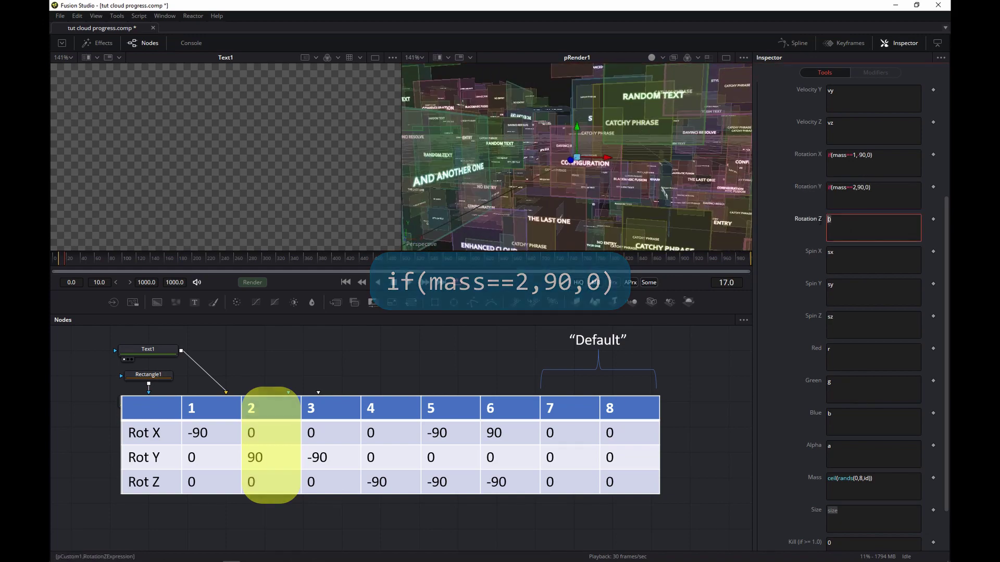
pyautogui.press('BackSpace')
pyautogui.write('if(mass==')
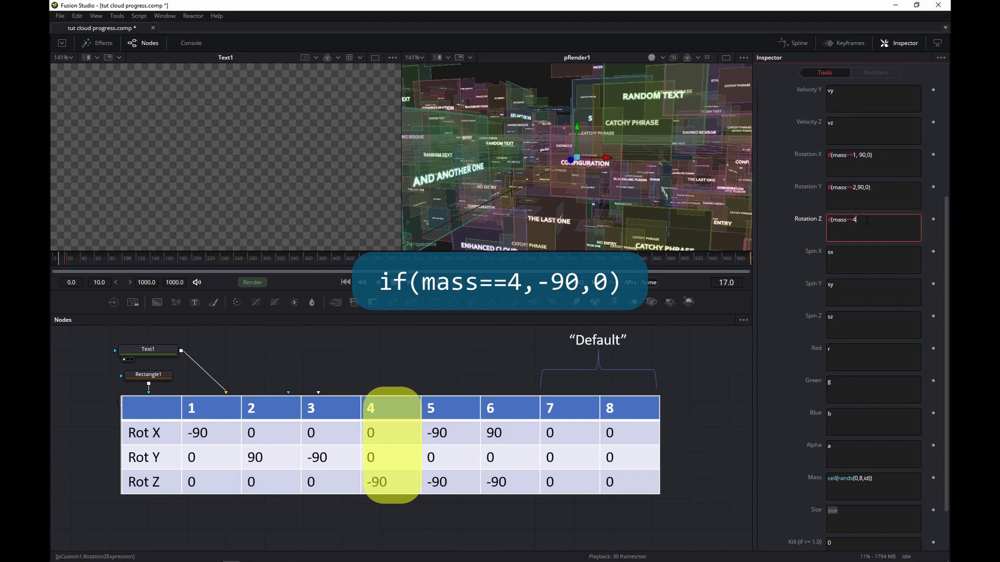
pyautogui.write('4, 90,0)')
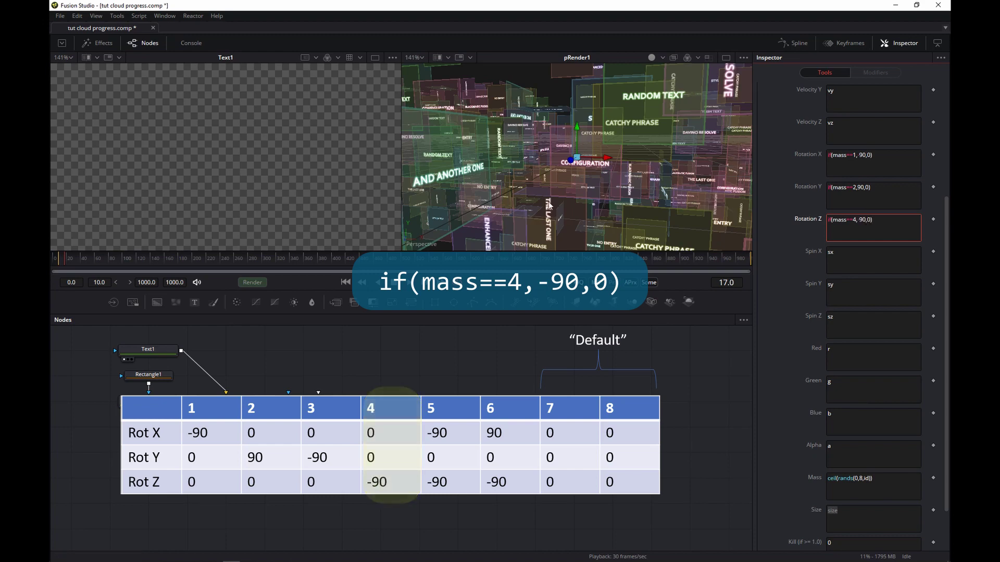
pyautogui.press('Tab')
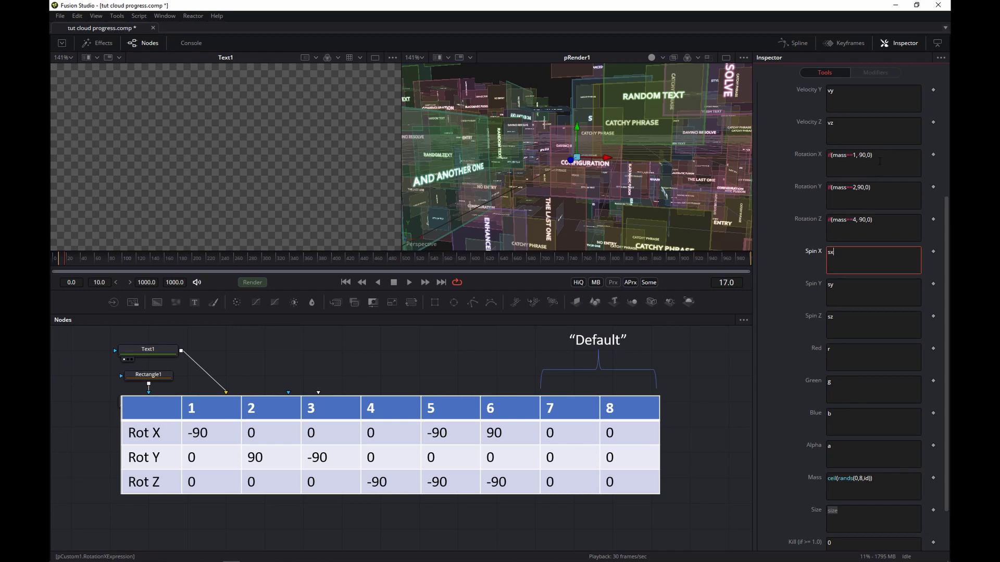
# Extend the Rotation Y expression to if(mass==2,90,if(mass==3,-90,0)) and view the particles from several sides.
pyautogui.click(867, 188)
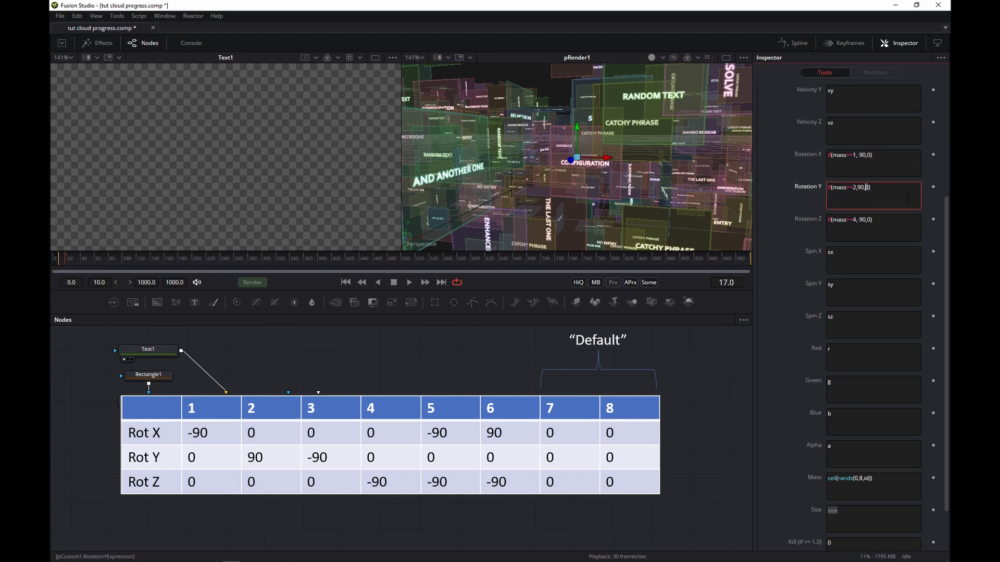
pyautogui.write('if')
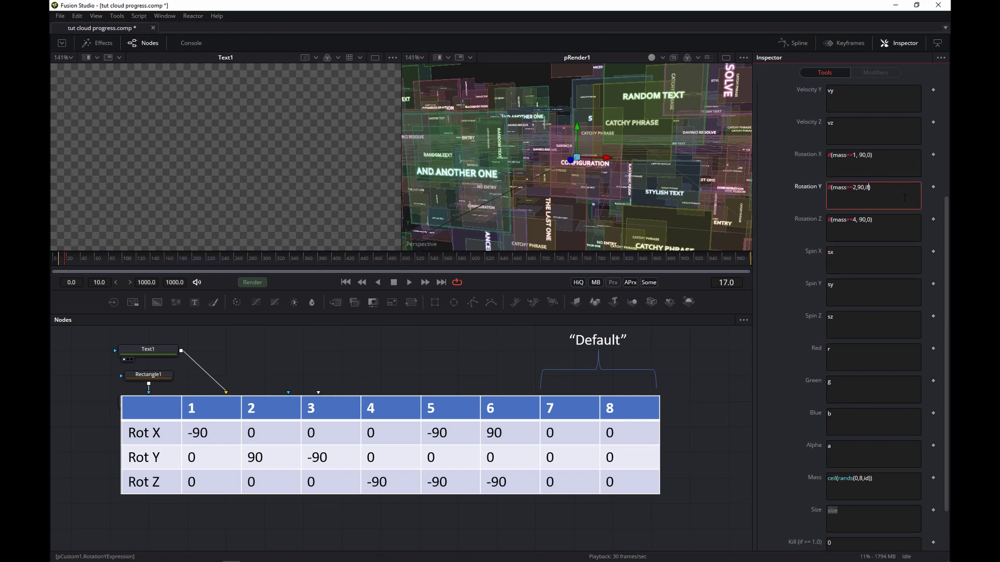
pyautogui.write('(mass==3')
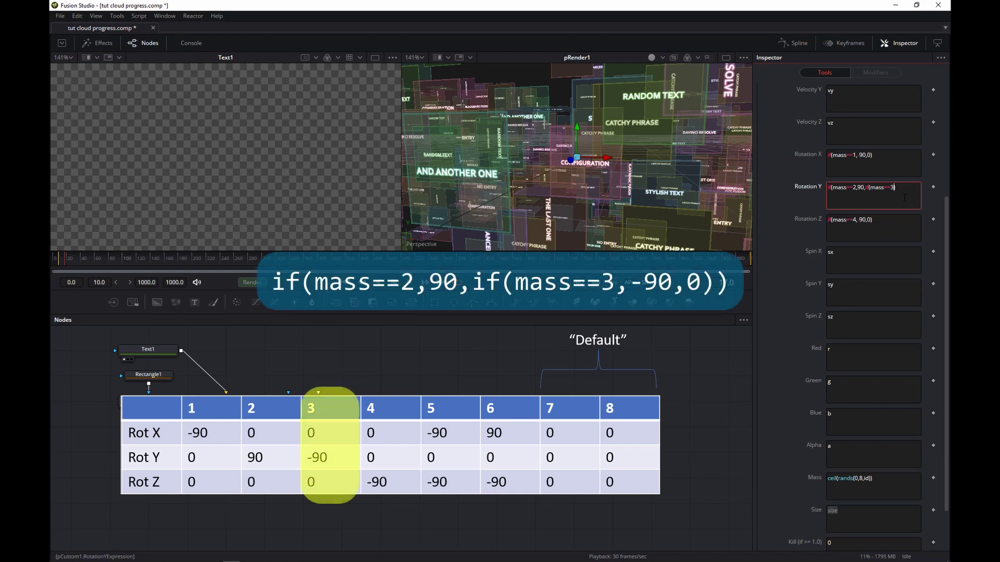
pyautogui.write(',-90,0)')
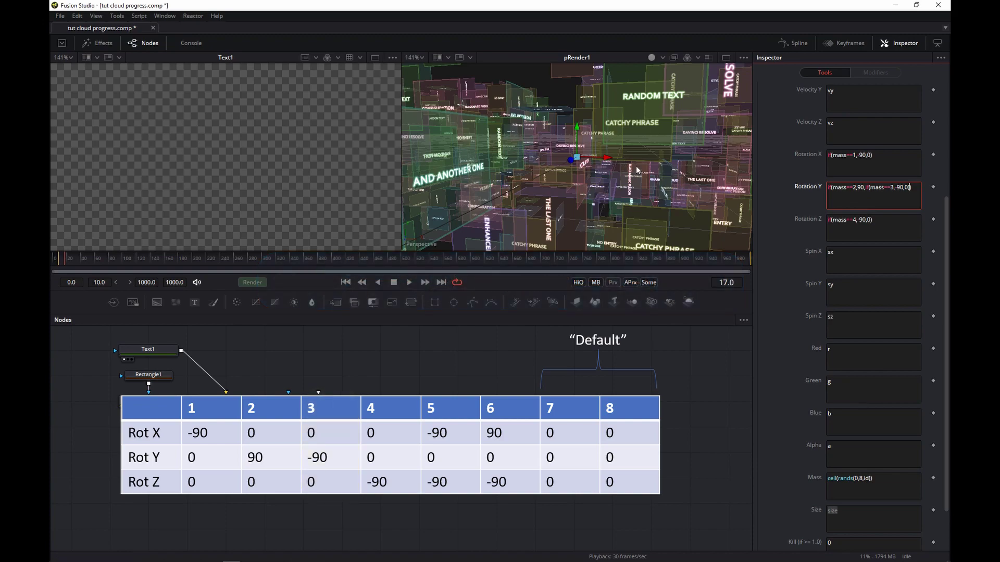
pyautogui.moveTo(583, 179); pyautogui.dragTo(784, 158)
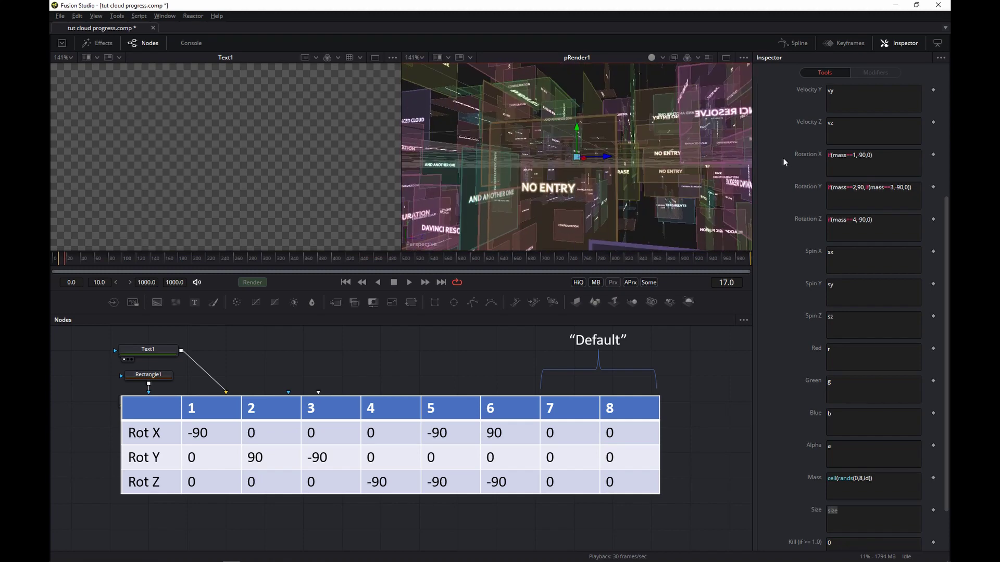
pyautogui.moveTo(601, 185); pyautogui.dragTo(435, 186)
# Add mass 5 to the Rotation X condition, making the expression if(mass==1 | mass==5,-90,0).
pyautogui.scroll(3, 874, 208)
pyautogui.click(854, 268)
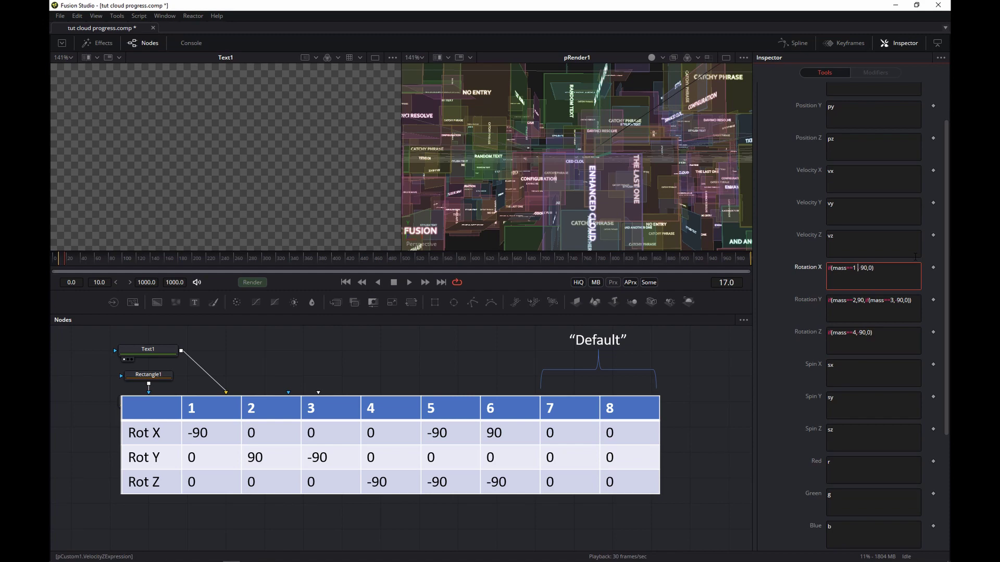
pyautogui.write('| ')
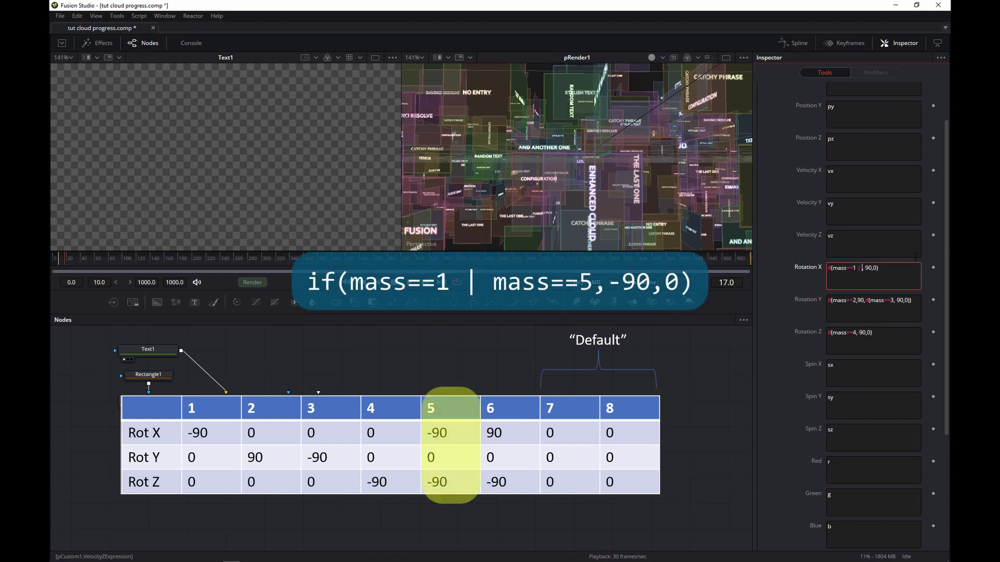
pyautogui.write('mass')
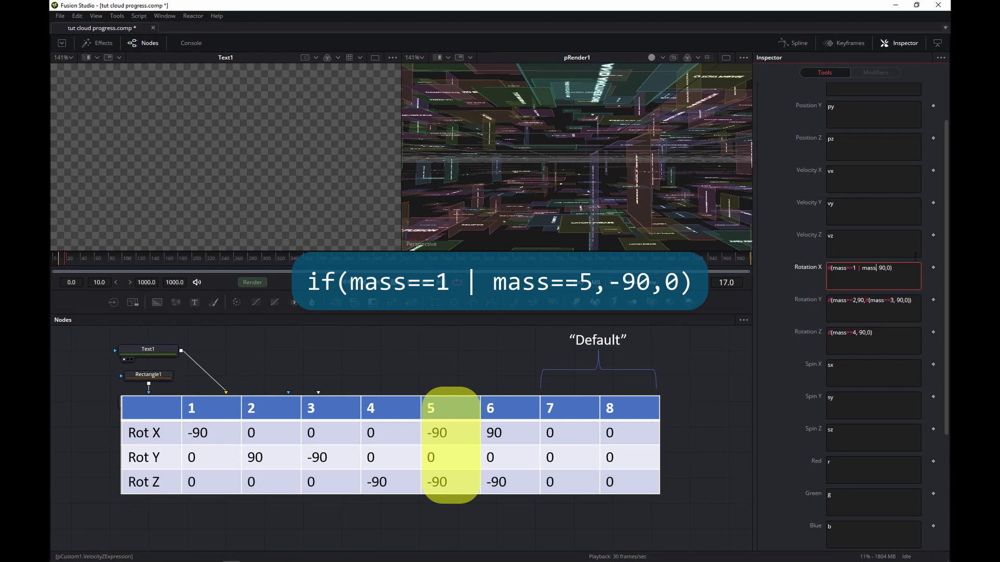
pyautogui.write('==5,')
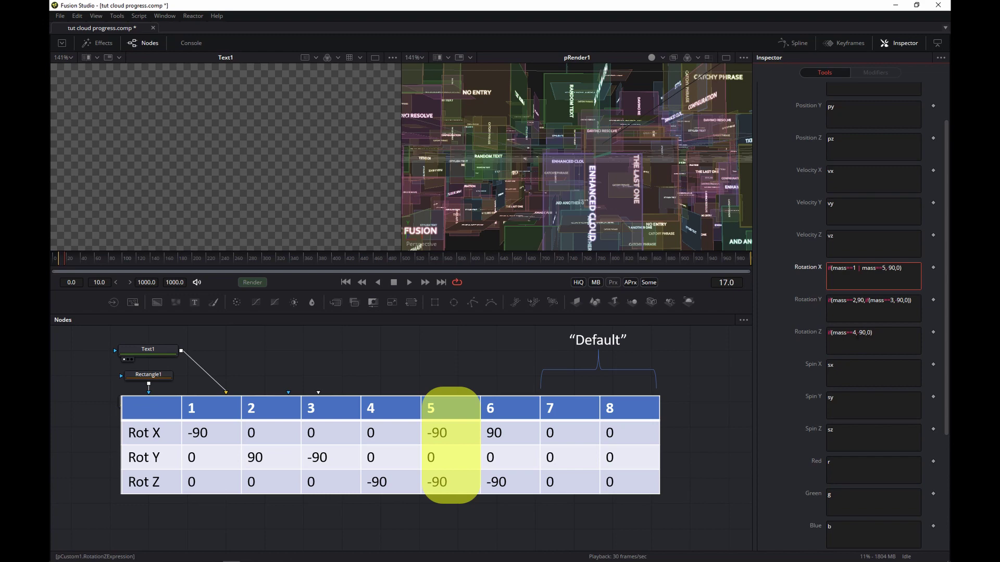
# Add masses 5 and 6 to the Rotation Z condition, making the expression if(mass==4 | mass==5 | mass==6,-90,0).
pyautogui.click(901, 328)
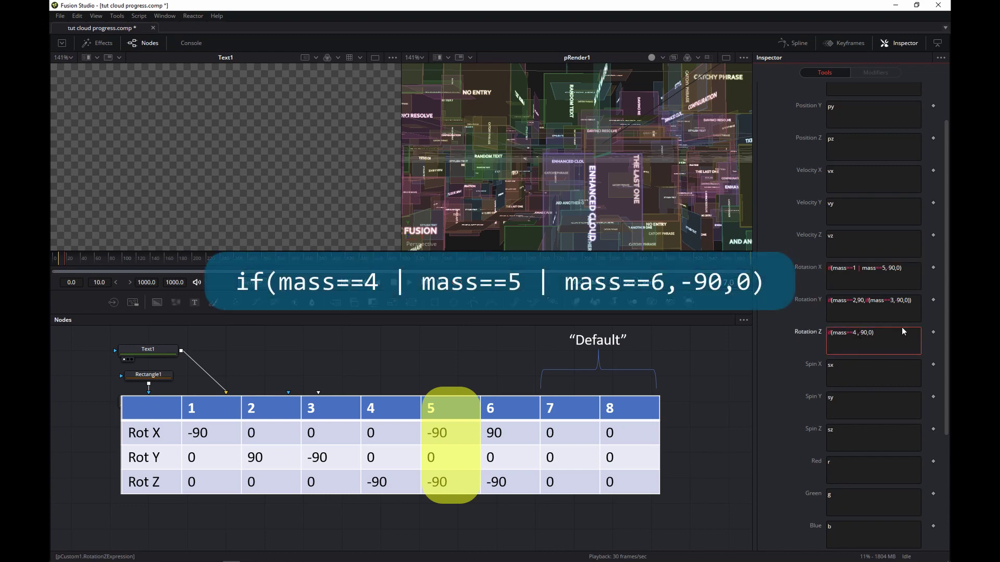
pyautogui.write('|')
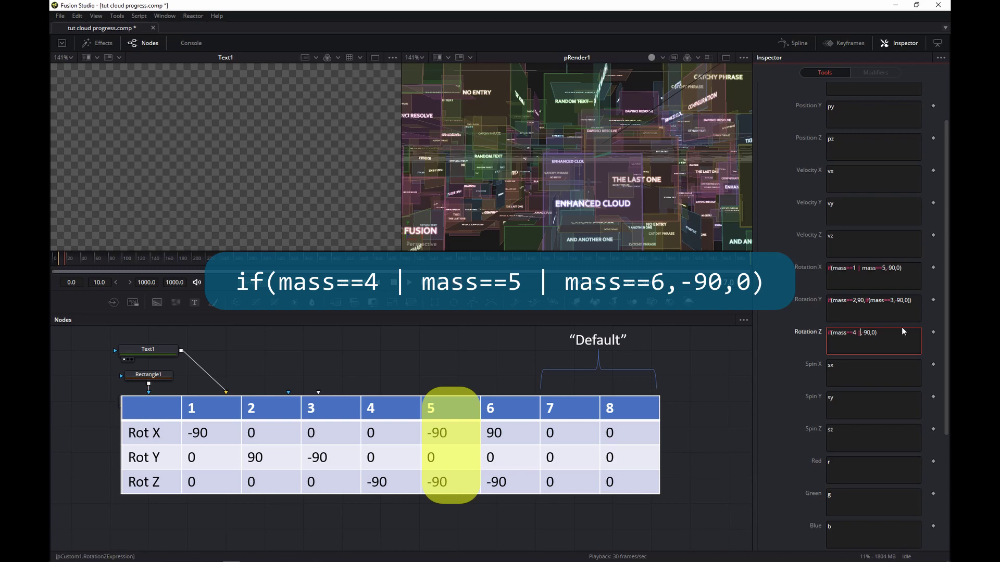
pyautogui.write(' mass==5 | ma')
pyautogui.write('ss==6,')
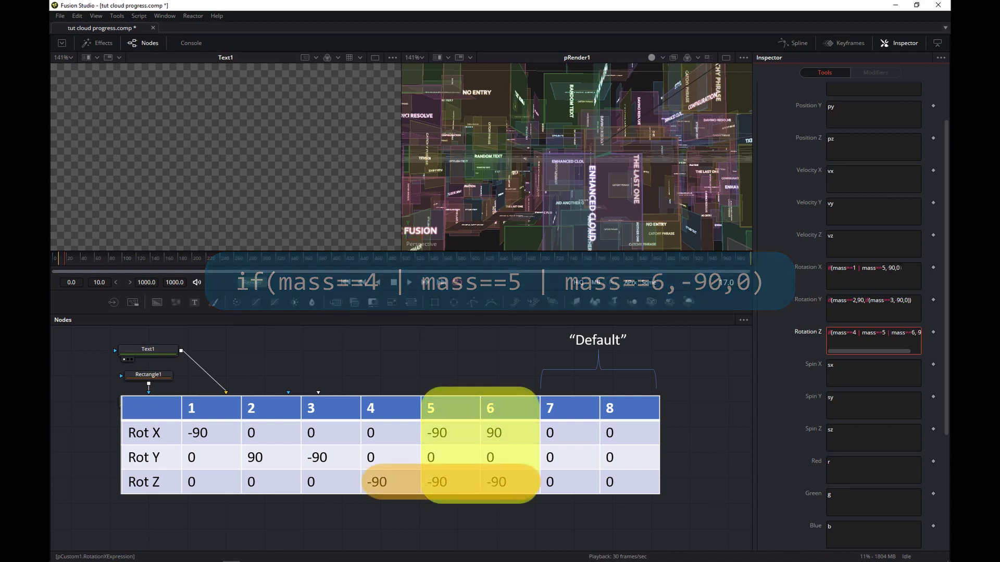
# Nest a mass 6 condition in Rotation X, making the expression if(mass==1 | mass==5,-90,if(mass==6,90,0)).
pyautogui.click(886, 275)
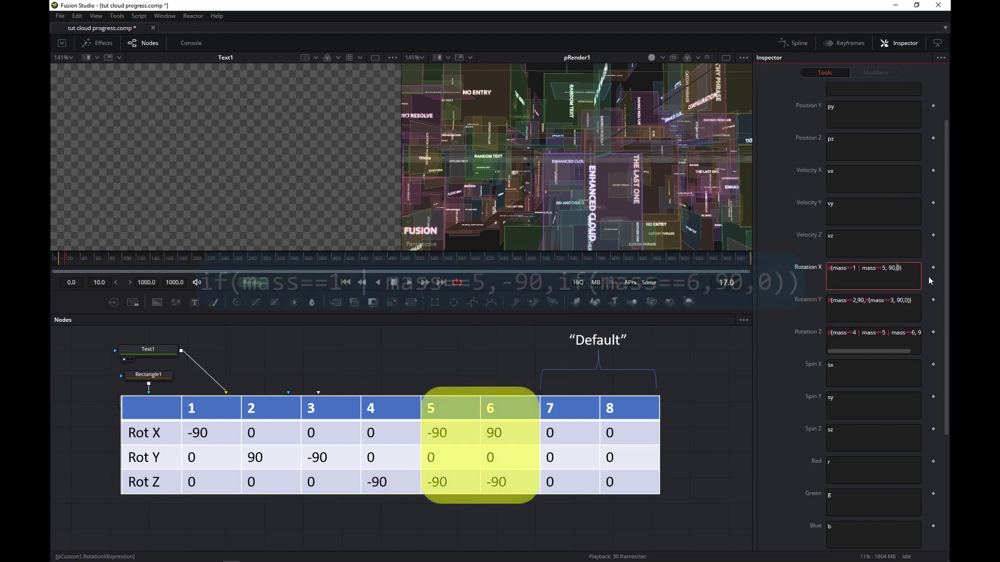
pyautogui.write('if(ma')
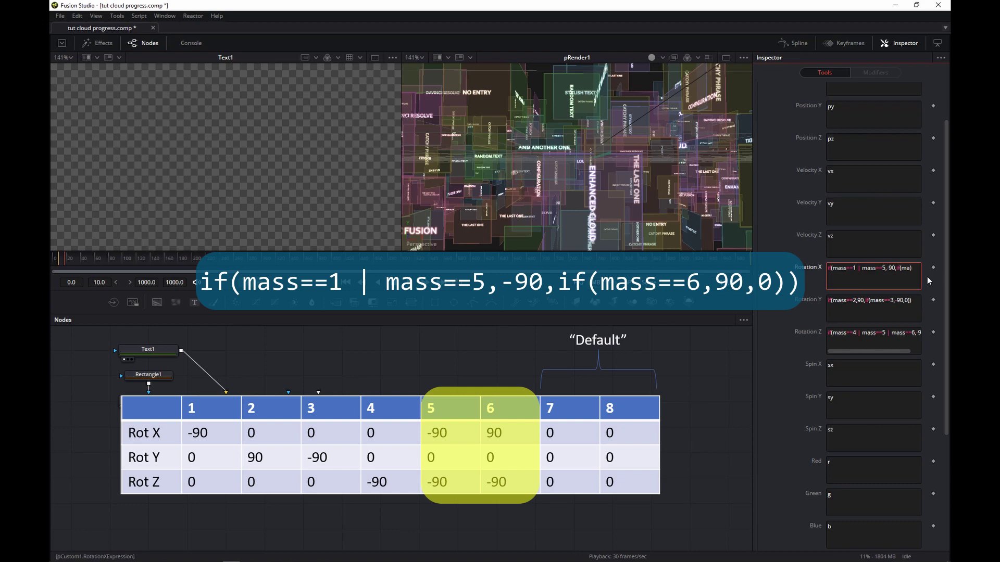
pyautogui.write('ss==')
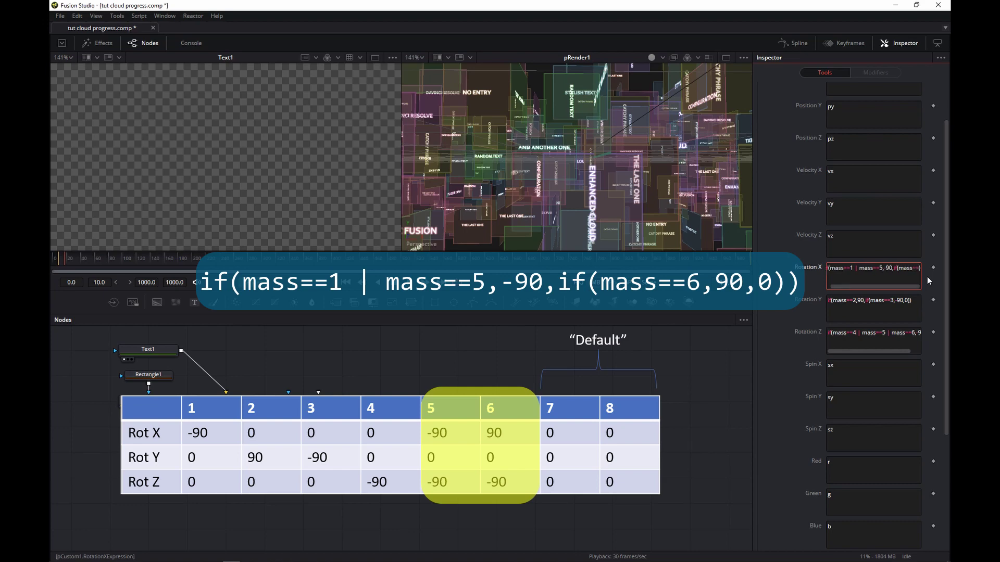
pyautogui.write('6,90,0')
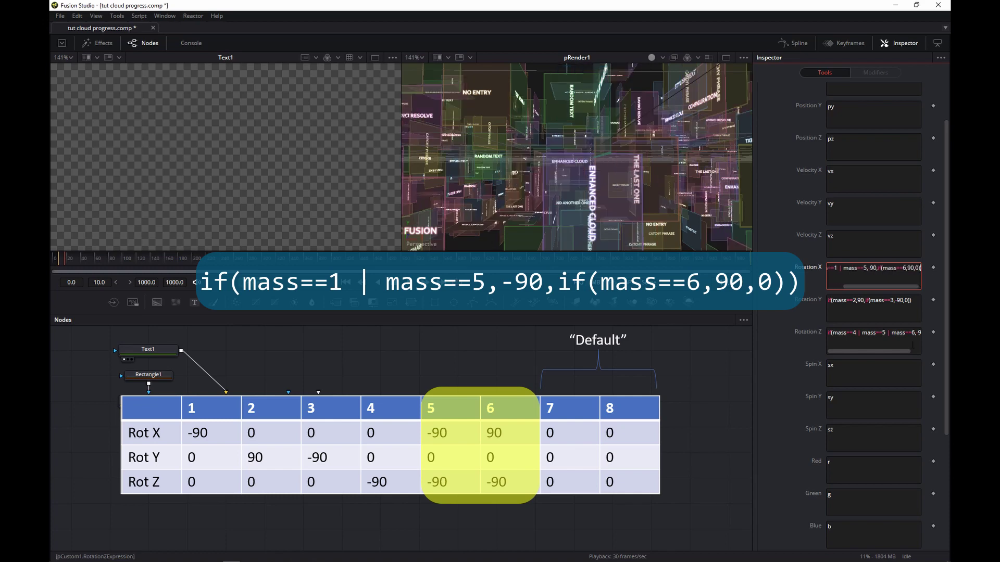
pyautogui.click(901, 349)
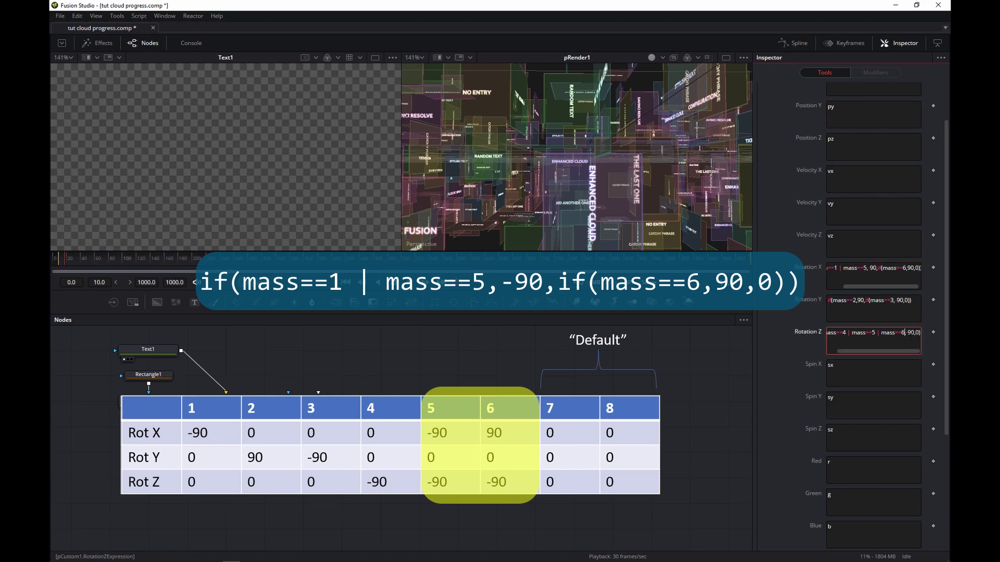
pyautogui.click(655, 344)
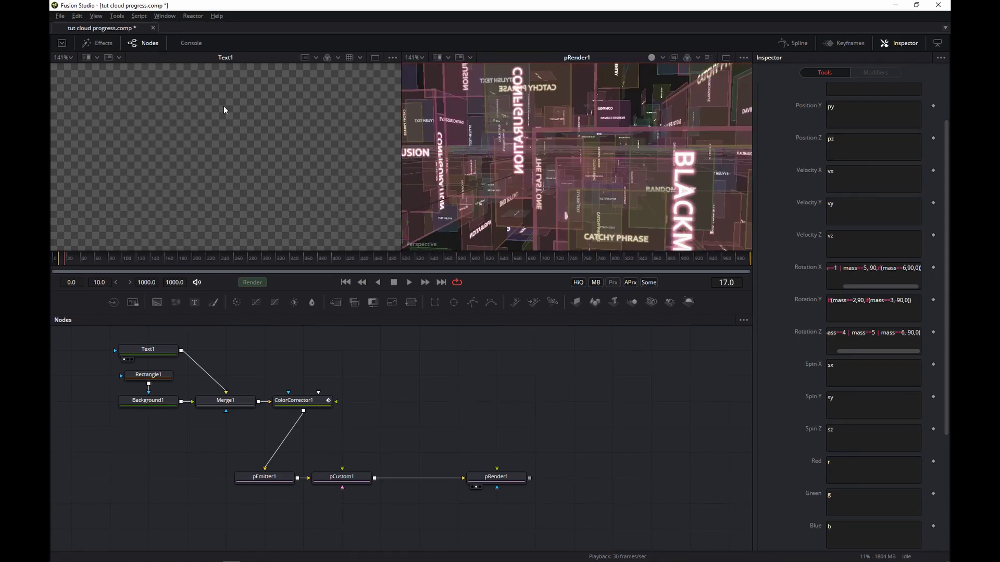
# Inspect the rotated text particles near and far, and save the composition.
pyautogui.scroll(-1, 668, 200)
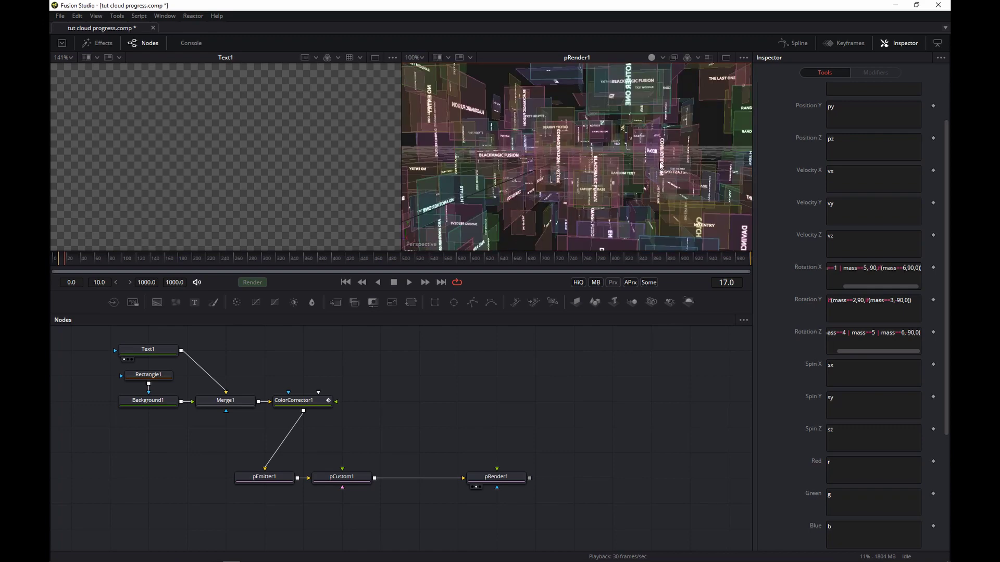
pyautogui.scroll(1, 600, 193)
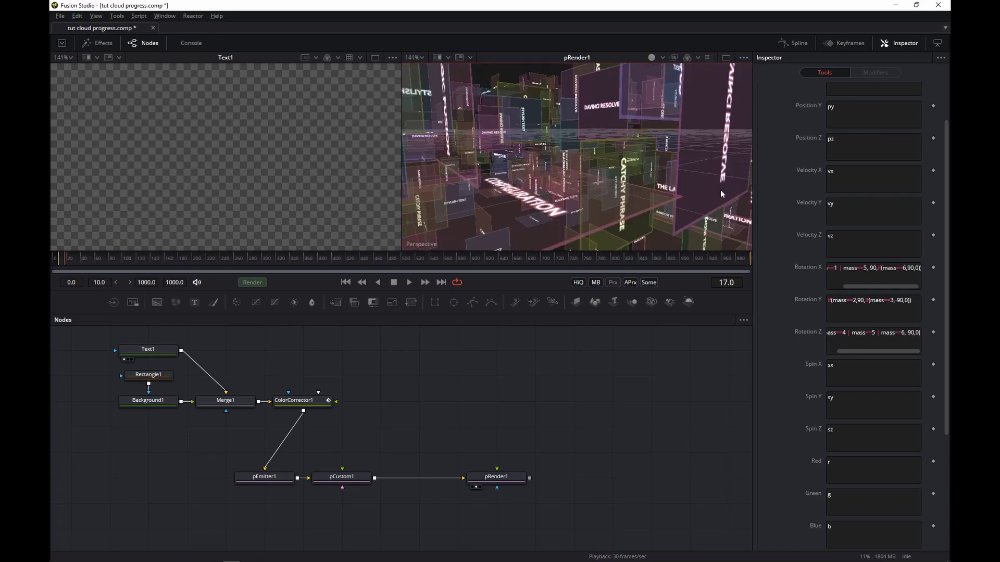
pyautogui.scroll(-1, 604, 180)
pyautogui.scroll(-1, 618, 179)
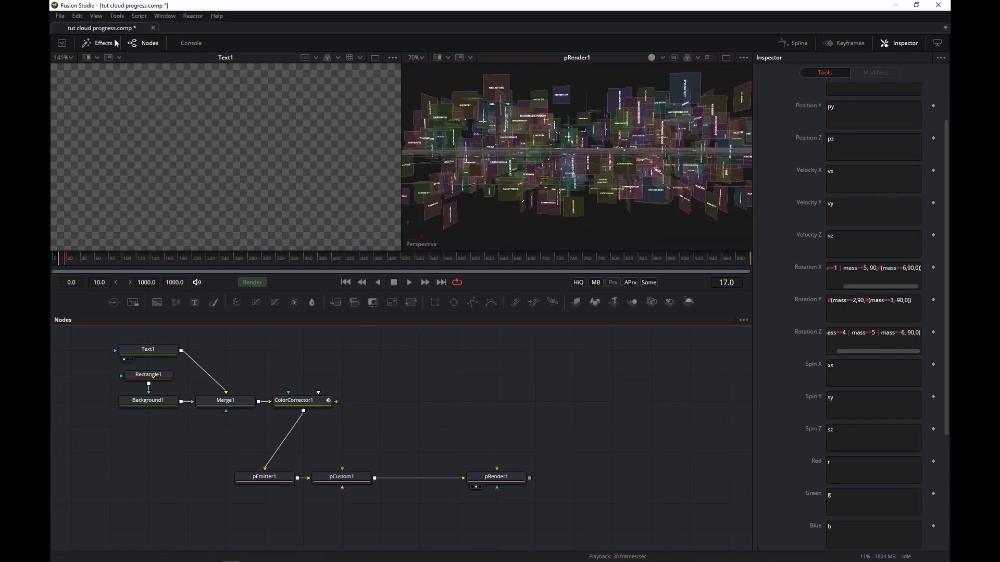
pyautogui.click(60, 15)
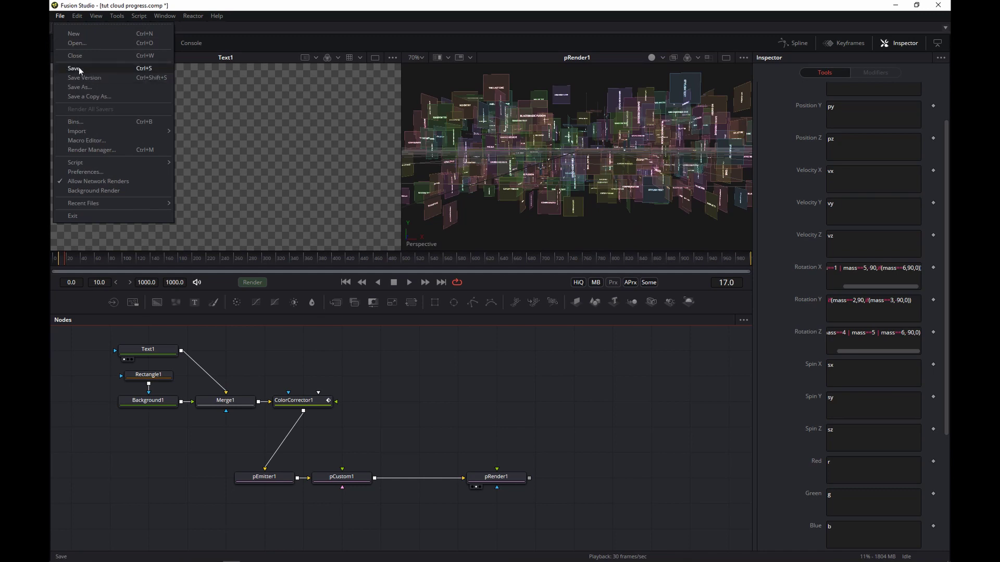
pyautogui.click(79, 68)
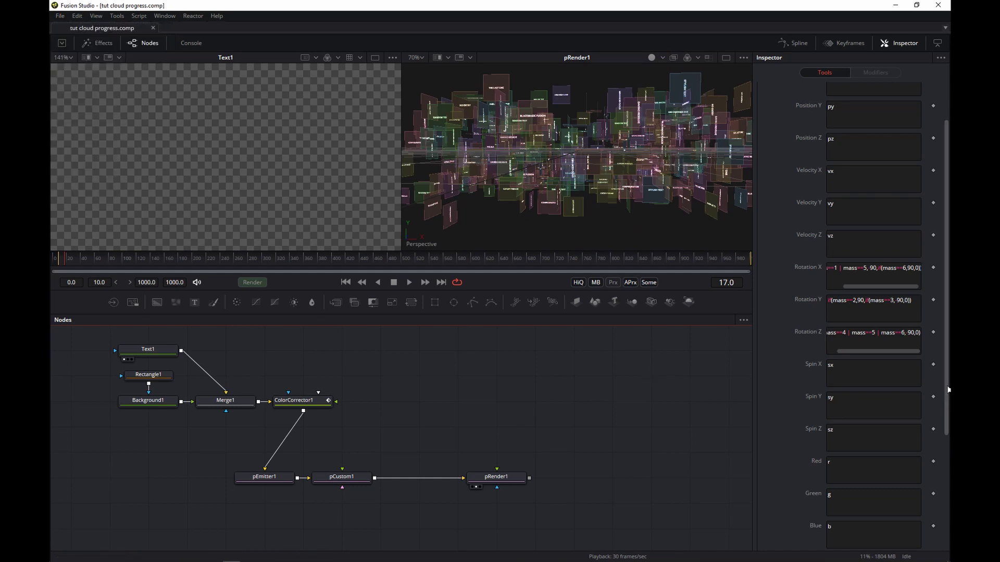
# Set pCustom1's Alpha expression to noise2(id,time) and play back the flickering particles.
pyautogui.moveTo(948, 393); pyautogui.dragTo(948, 499)
pyautogui.click(888, 395)
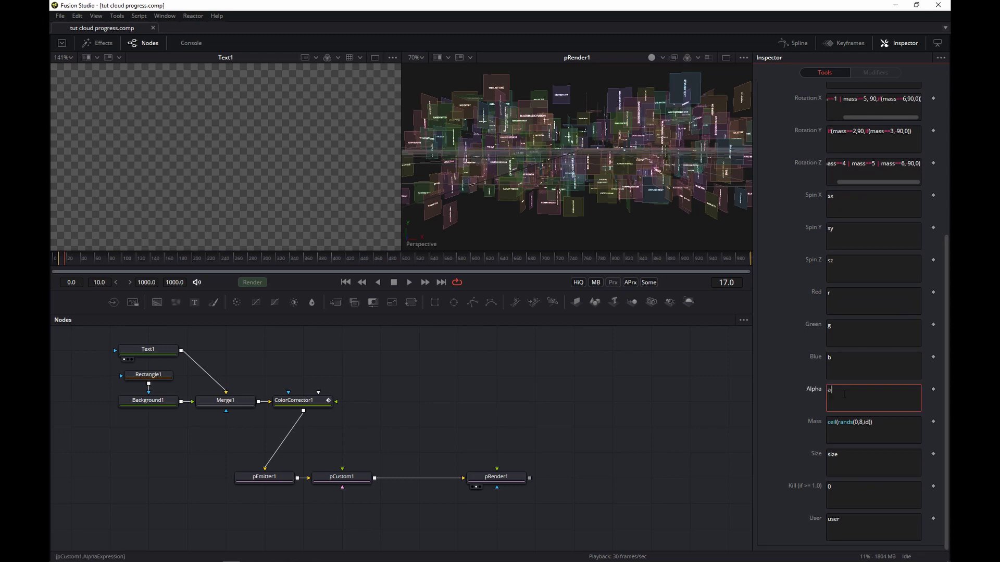
pyautogui.write('noi')
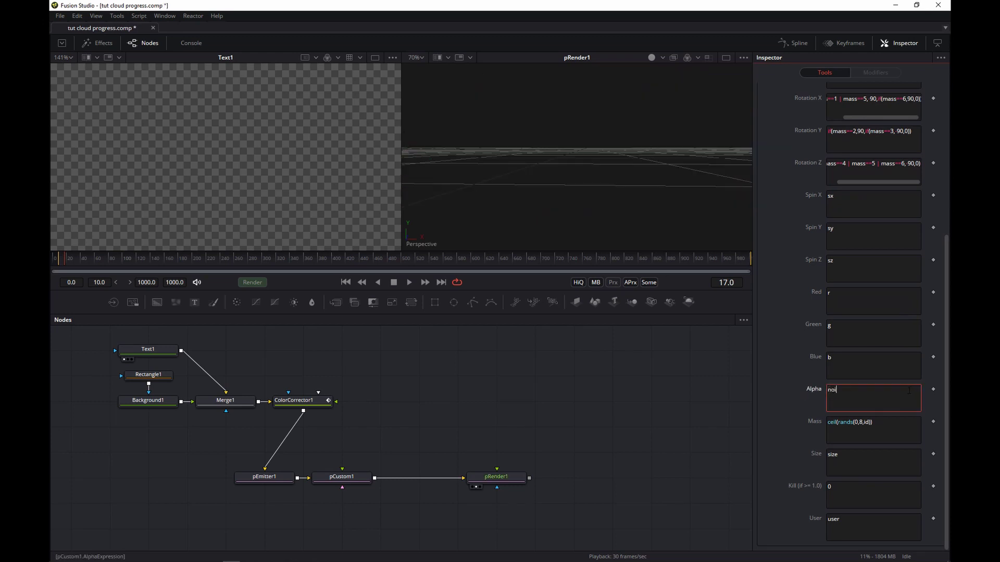
pyautogui.write('se2(id,time)')
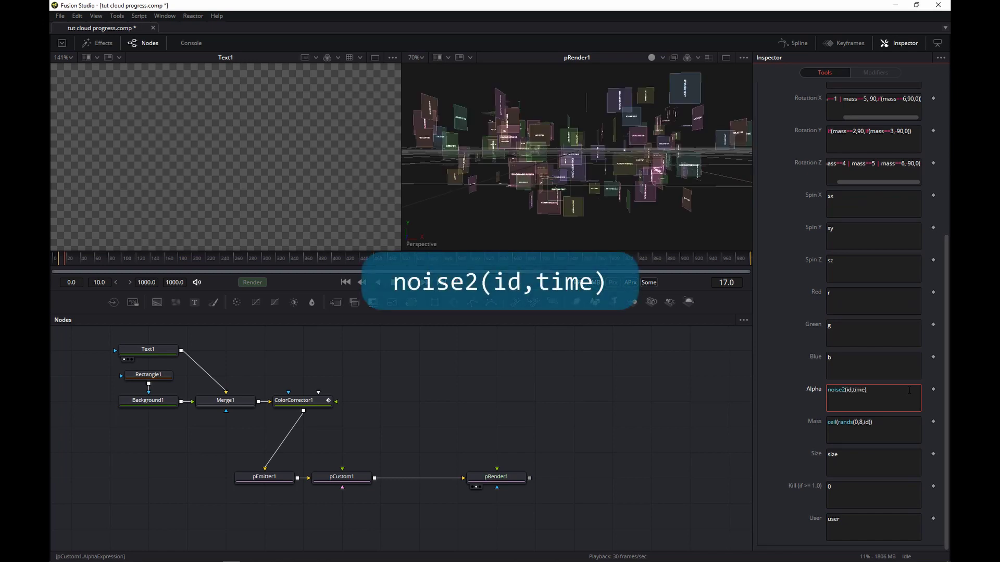
pyautogui.click(586, 429)
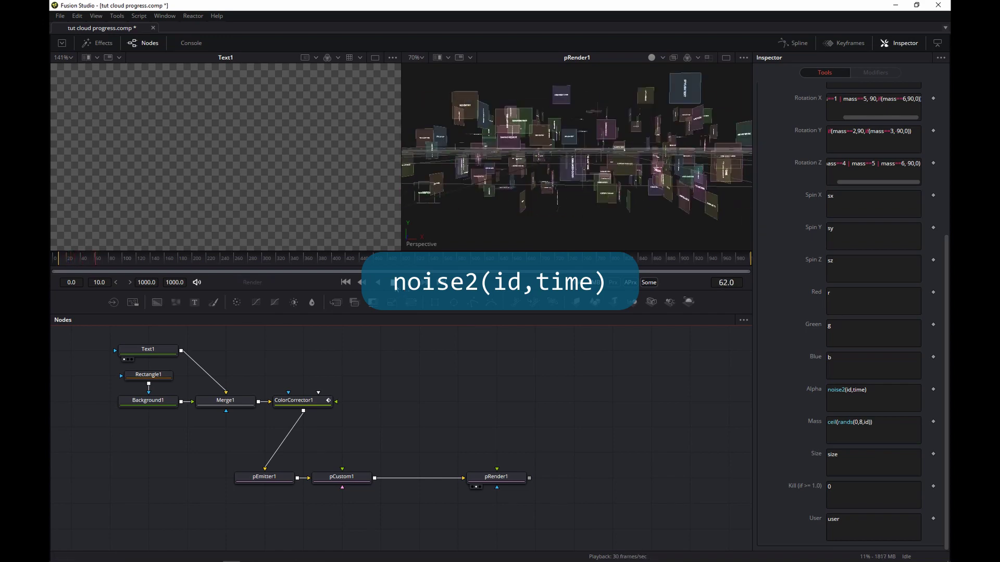
# Change the transparency mode of the 3D viewer showing pRender1.
pyautogui.click(919, 391)
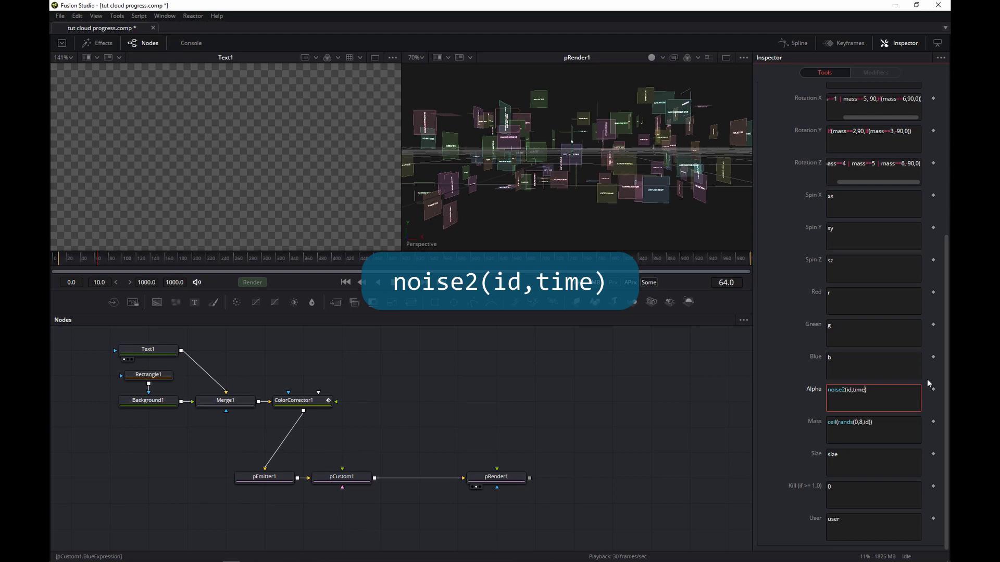
pyautogui.rightClick(570, 141)
pyautogui.moveTo(619, 207)
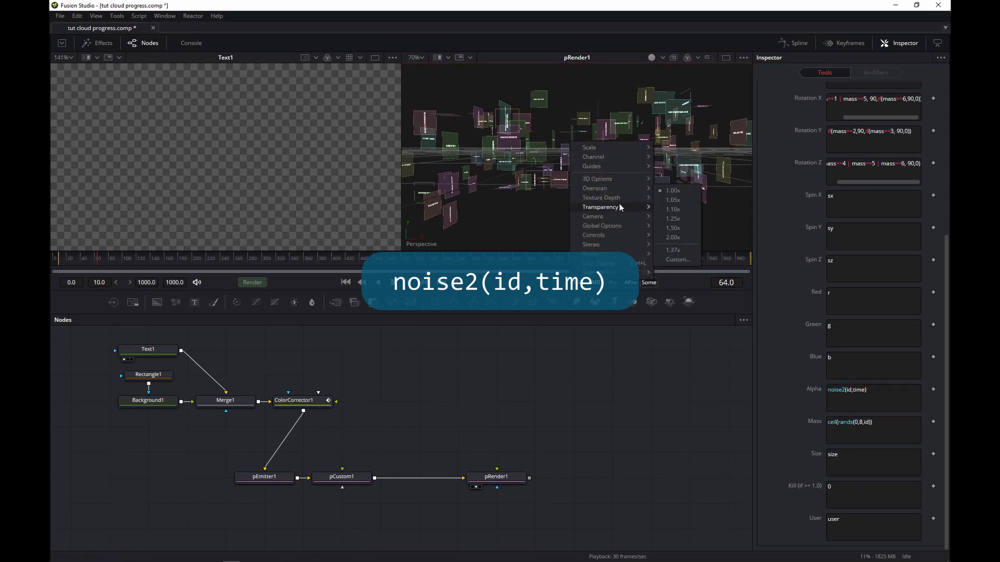
pyautogui.click(686, 220)
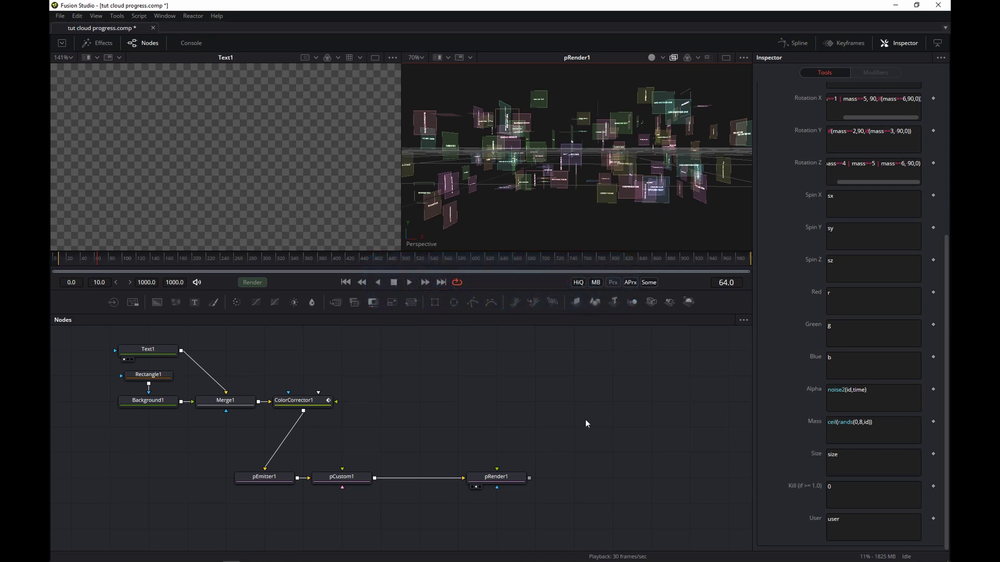
# Slow down the alpha noise by changing the expression to noise2(id,time/10), and play it back.
pyautogui.click(872, 388)
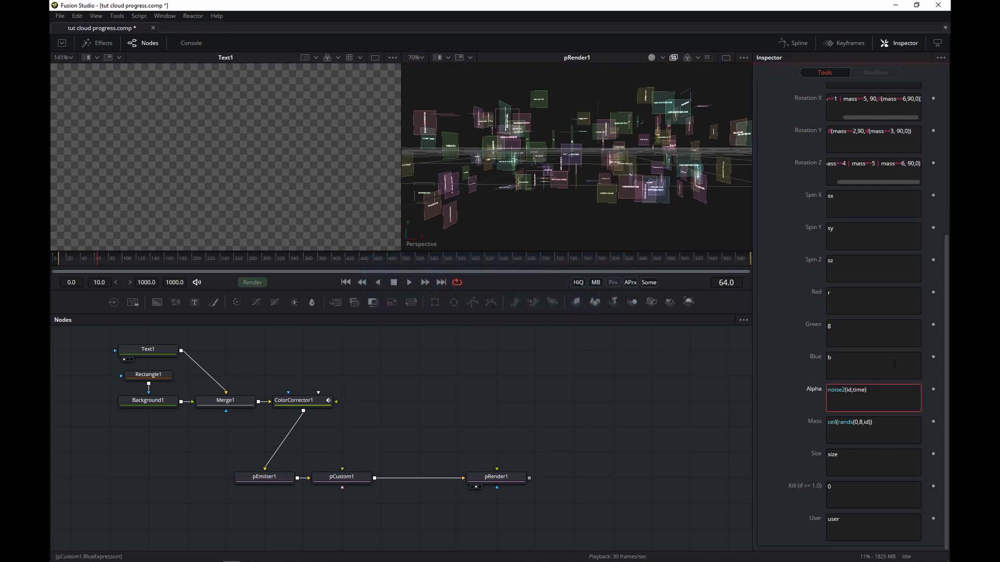
pyautogui.write('/10')
pyautogui.click(608, 398)
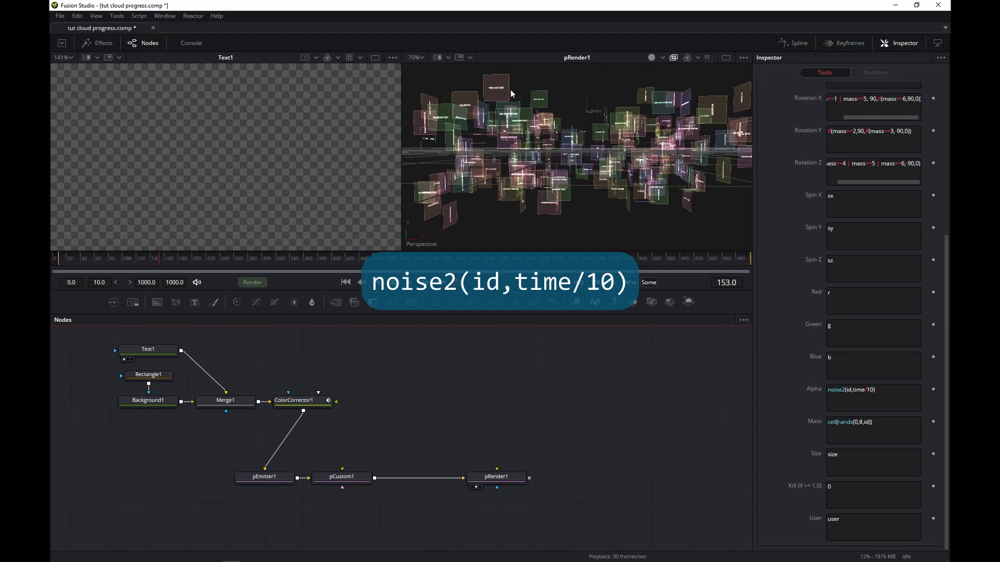
# Give the alpha a minimum by wrapping the expression as max(noise2(id,time/10),.7), and preview the result.
pyautogui.click(828, 390)
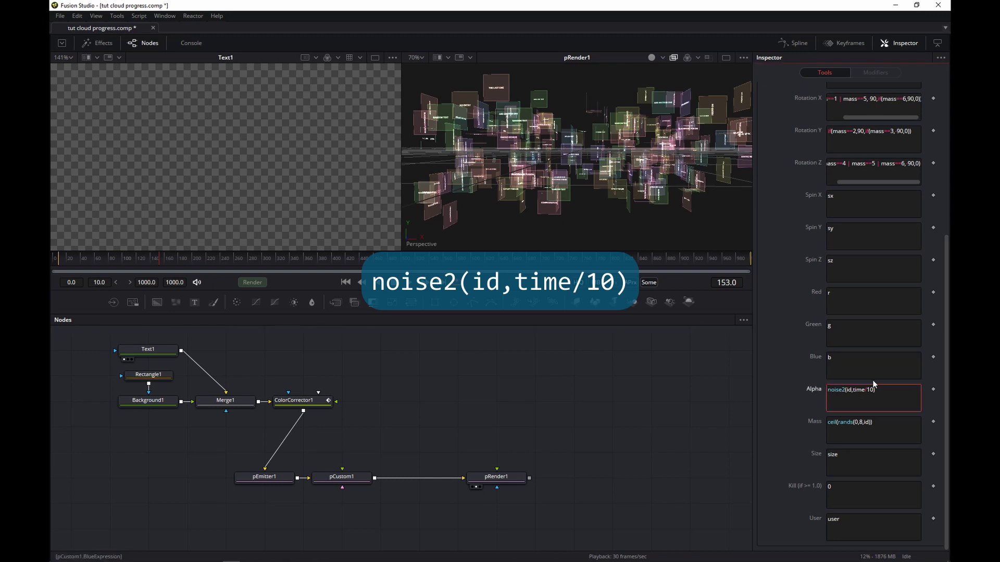
pyautogui.write('max(')
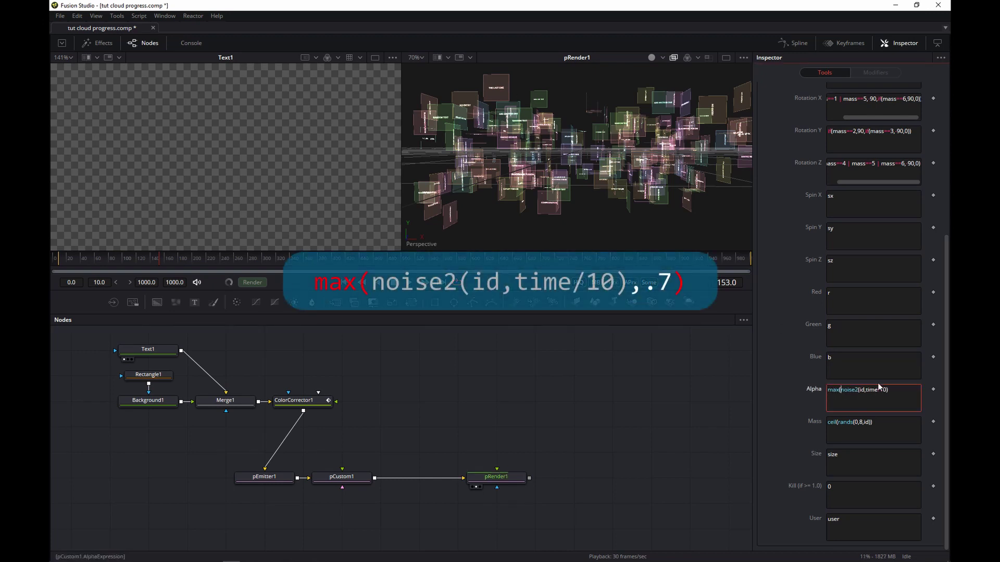
pyautogui.write(',')
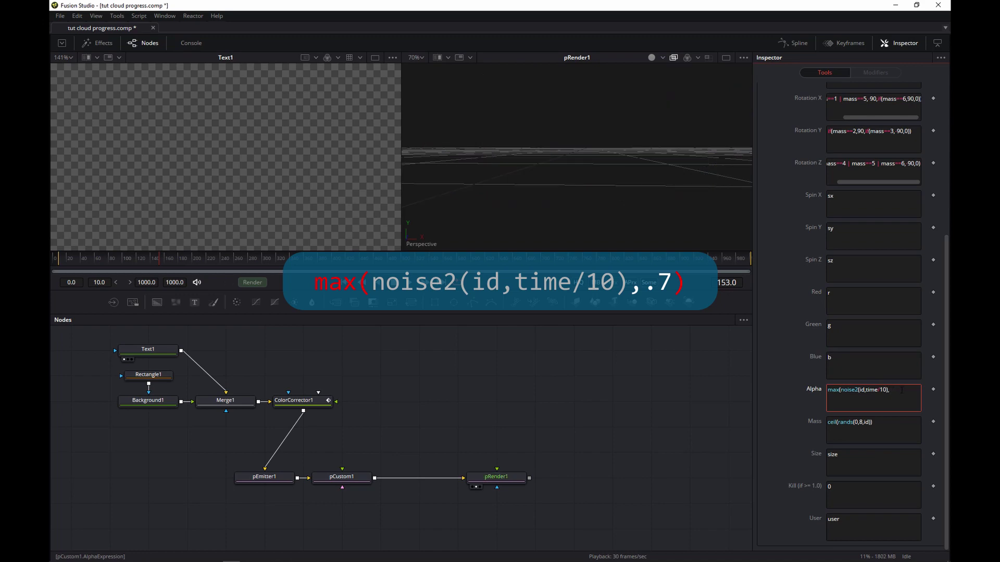
pyautogui.write('.7)')
pyautogui.click(600, 395)
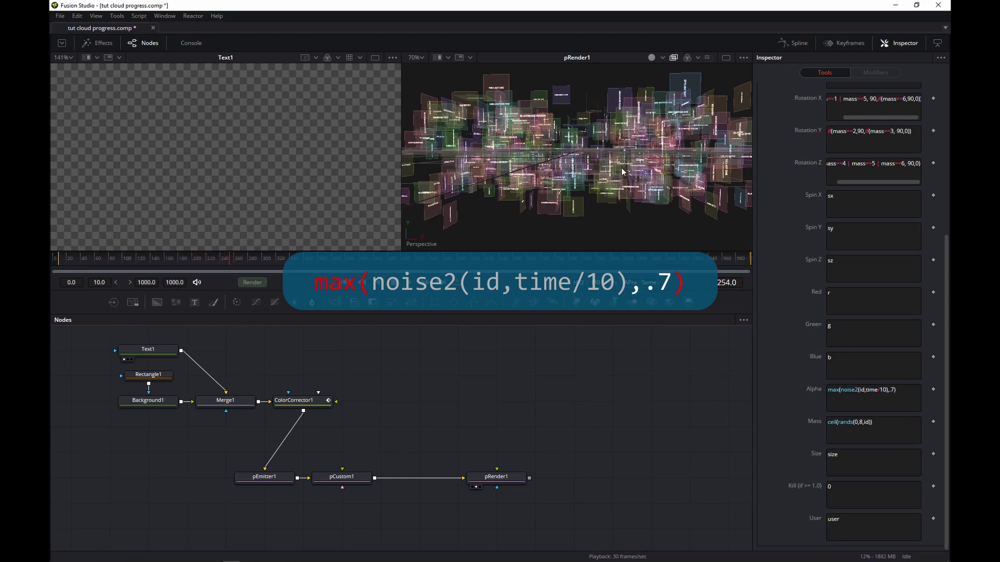
pyautogui.hotkey('ctrl', '1')
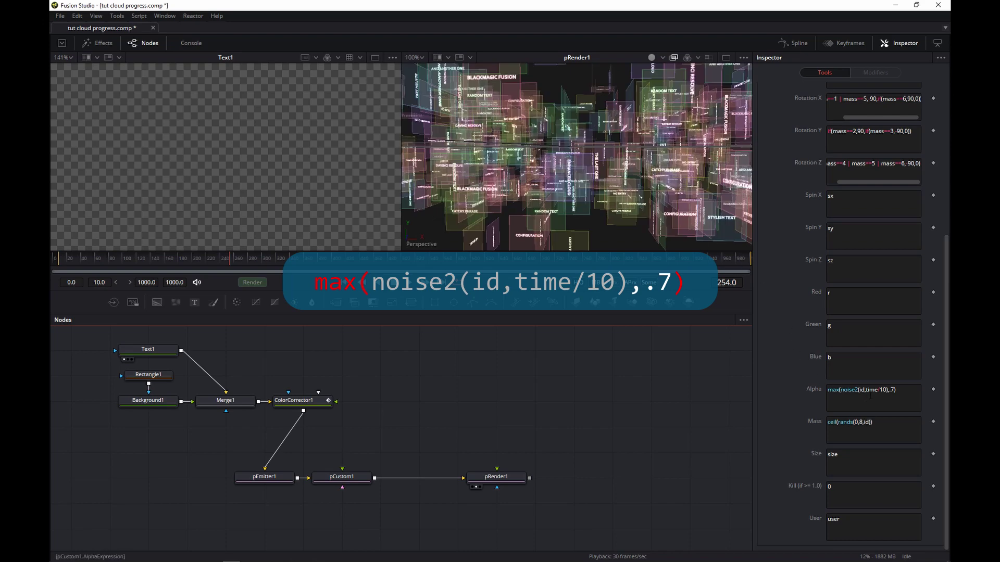
# Multiply the alpha noise by 5, making the expression max(noise2(id,time/10)*5,.7), and play it back.
pyautogui.click(908, 399)
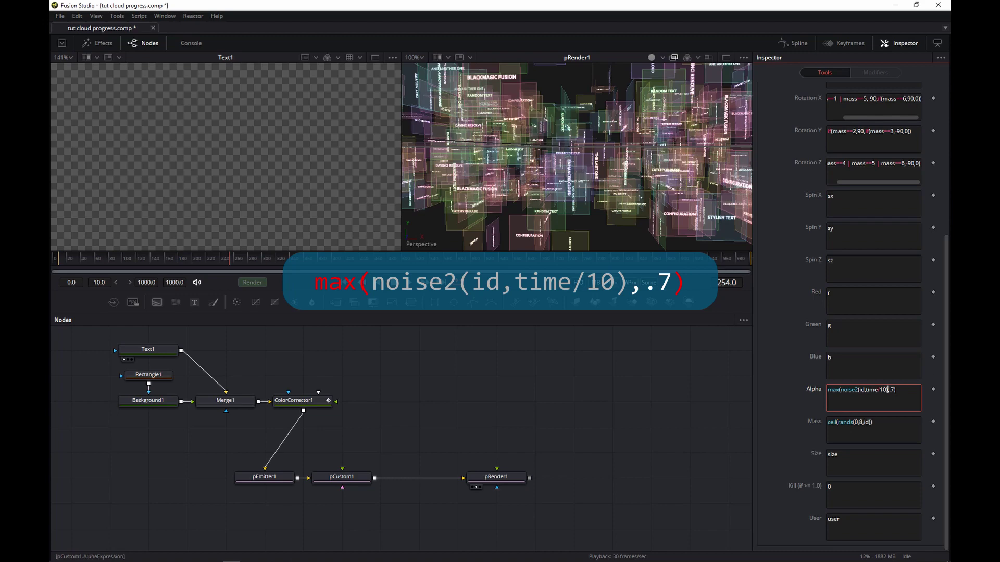
pyautogui.moveTo(890, 390); pyautogui.dragTo(840, 390)
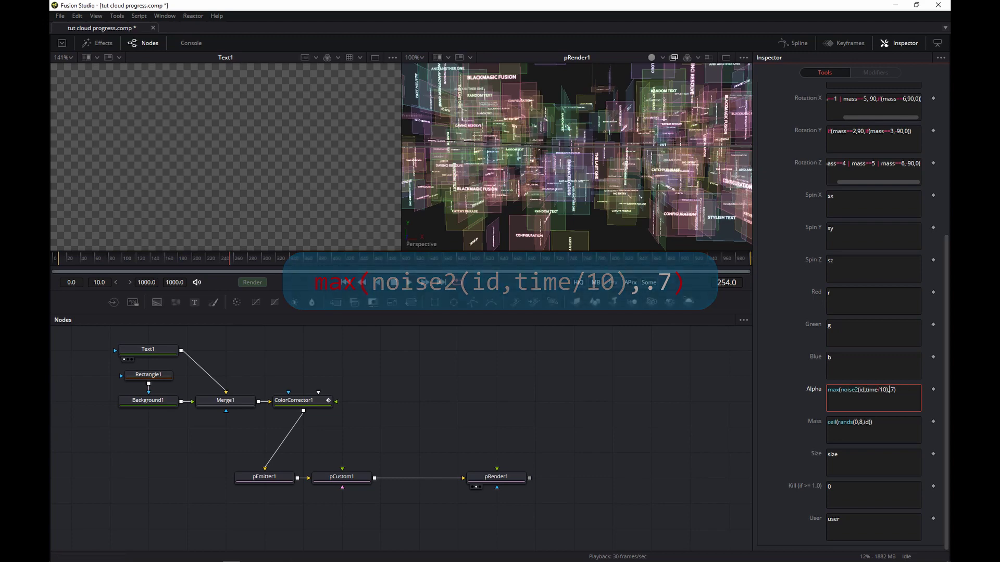
pyautogui.write('*5')
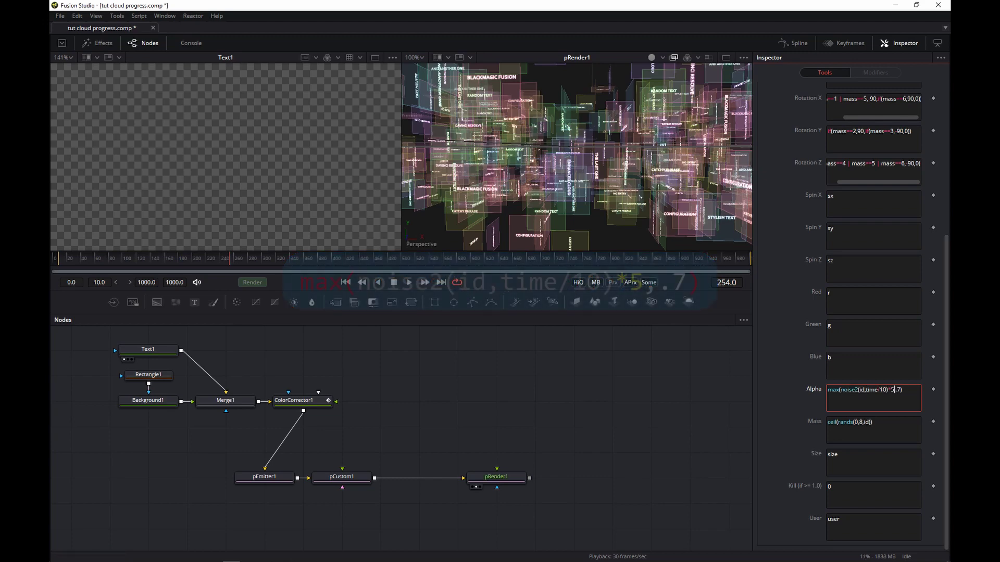
pyautogui.click(586, 393)
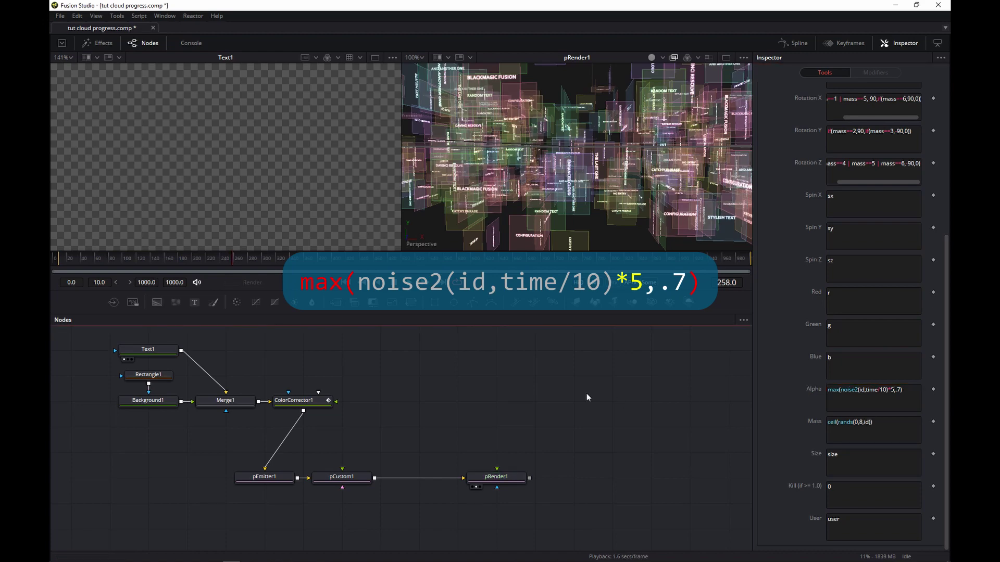
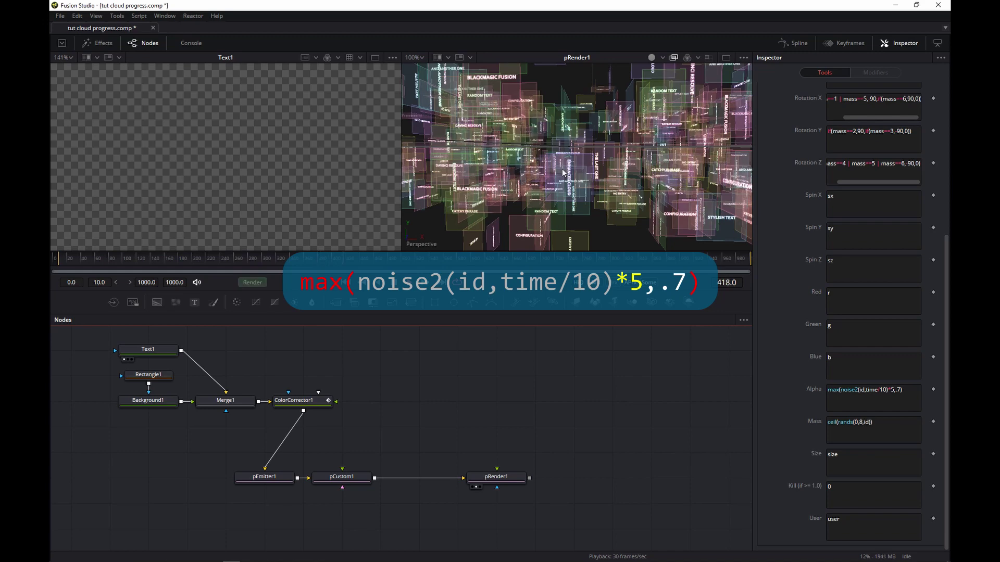
# Move pRender1 closer to pCustom1, add a Merge 3D node after it, view the merge and save the composition.
pyautogui.moveTo(518, 479); pyautogui.dragTo(480, 481)
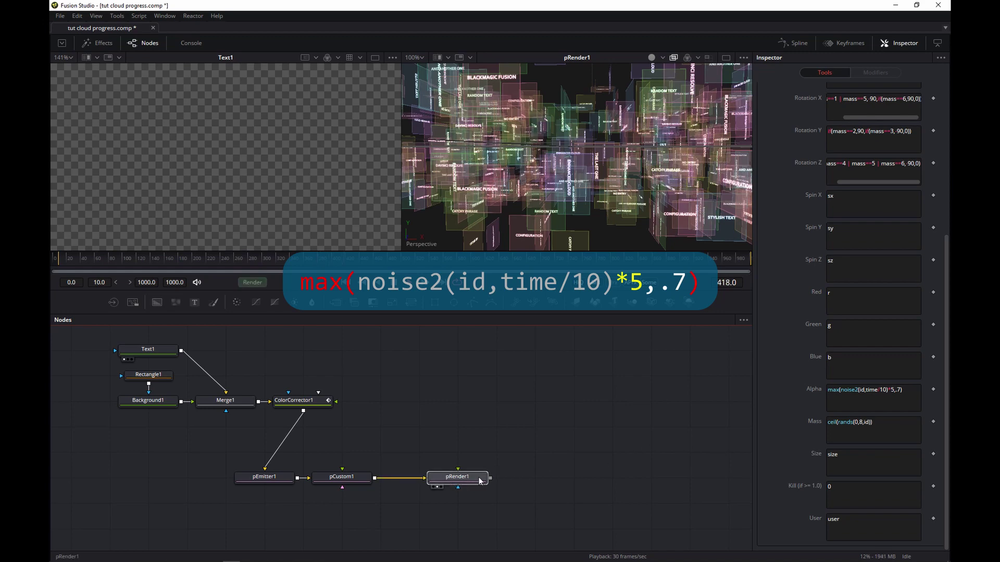
pyautogui.hotkey('shift', 'space')
pyautogui.write('pcus')
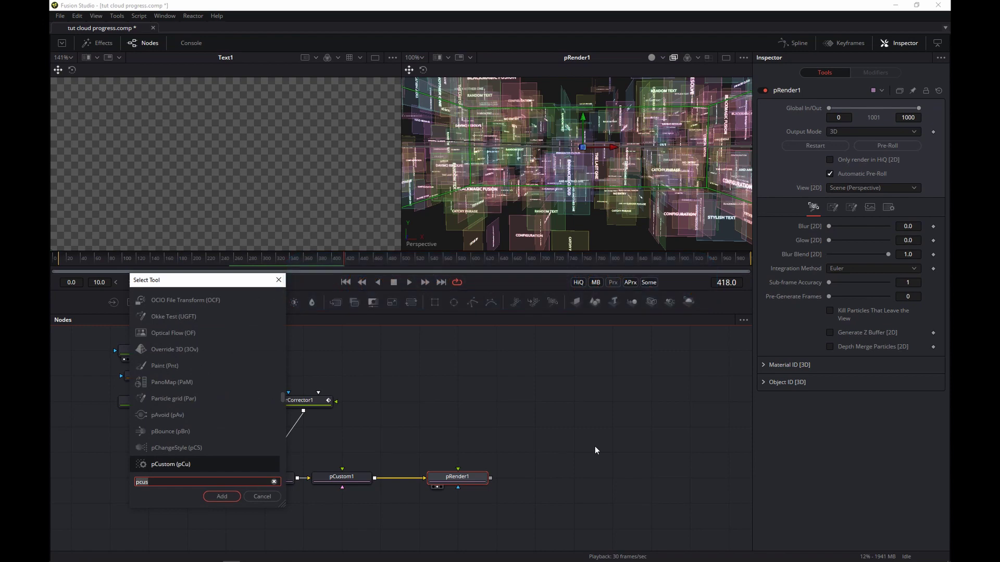
pyautogui.press('BackSpace')
pyautogui.press('BackSpace')
pyautogui.press('BackSpace')
pyautogui.press('BackSpace')
pyautogui.write('merge')
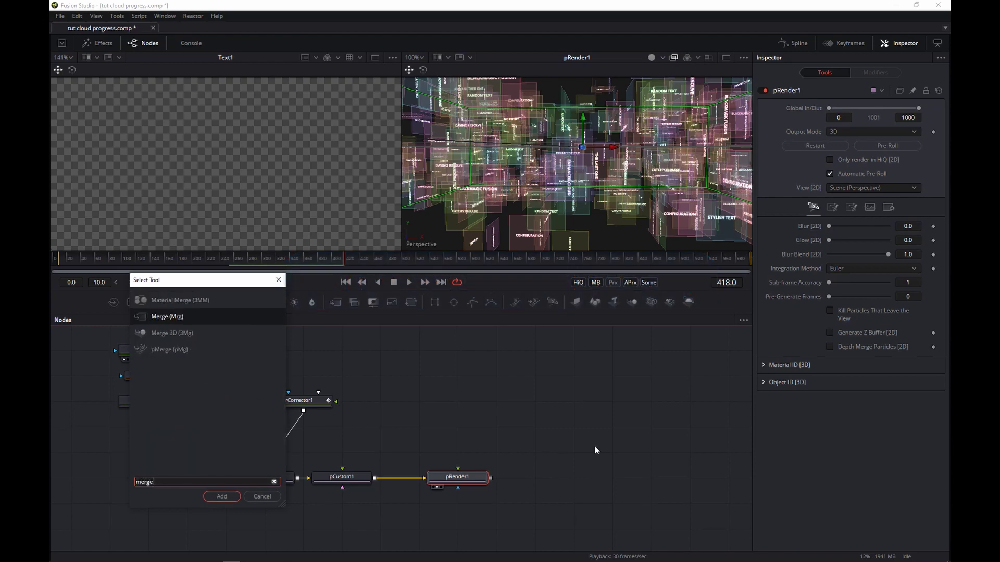
pyautogui.press('Down')
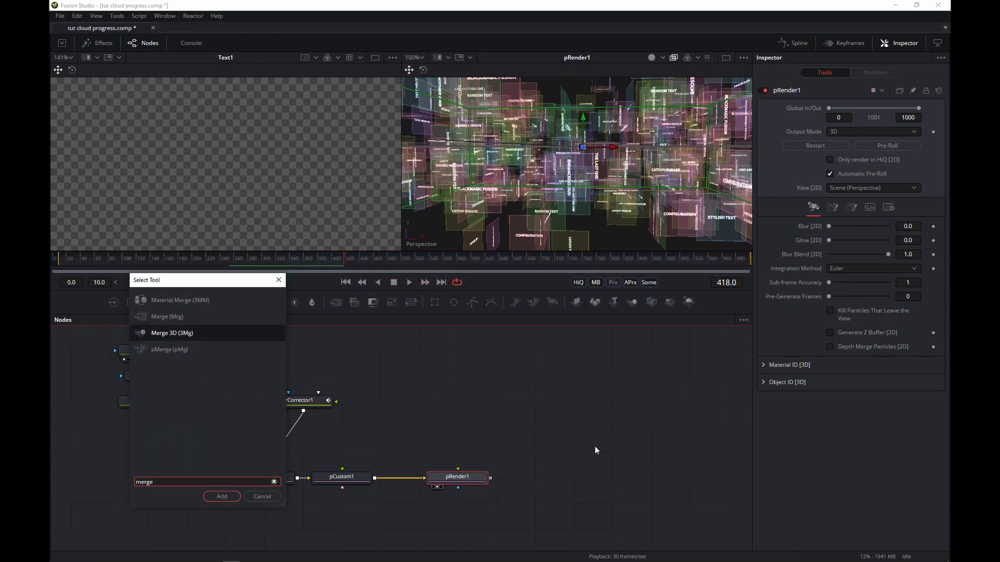
pyautogui.press('Return')
pyautogui.press('2')
pyautogui.click(391, 444)
pyautogui.hotkey('ctrl', 's')
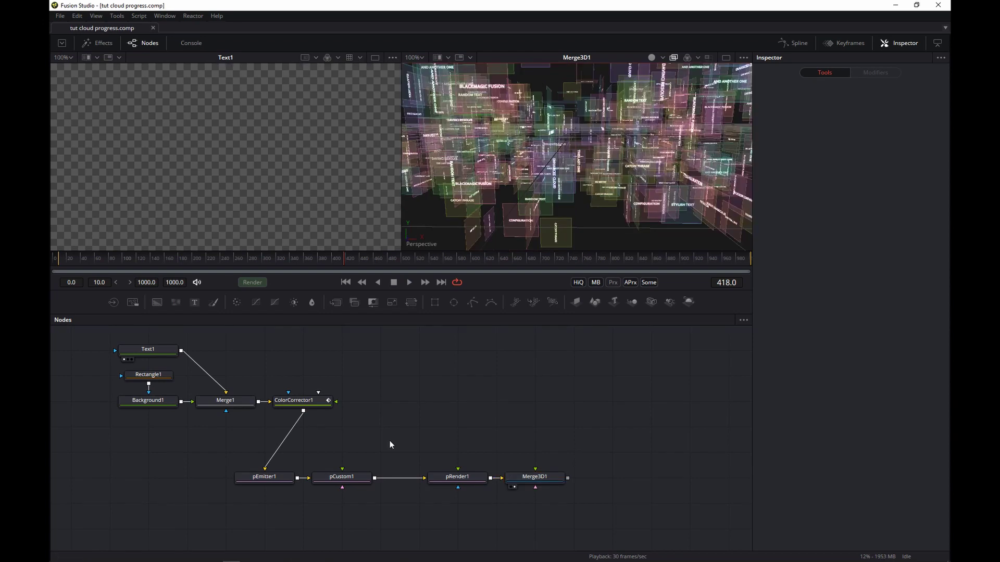
# Add a Camera 3D node above Merge3D1, connect it to the merge, and show Merge3D1 through the camera in the Text1 viewer.
pyautogui.click(536, 438)
pyautogui.hotkey('shift', 'space')
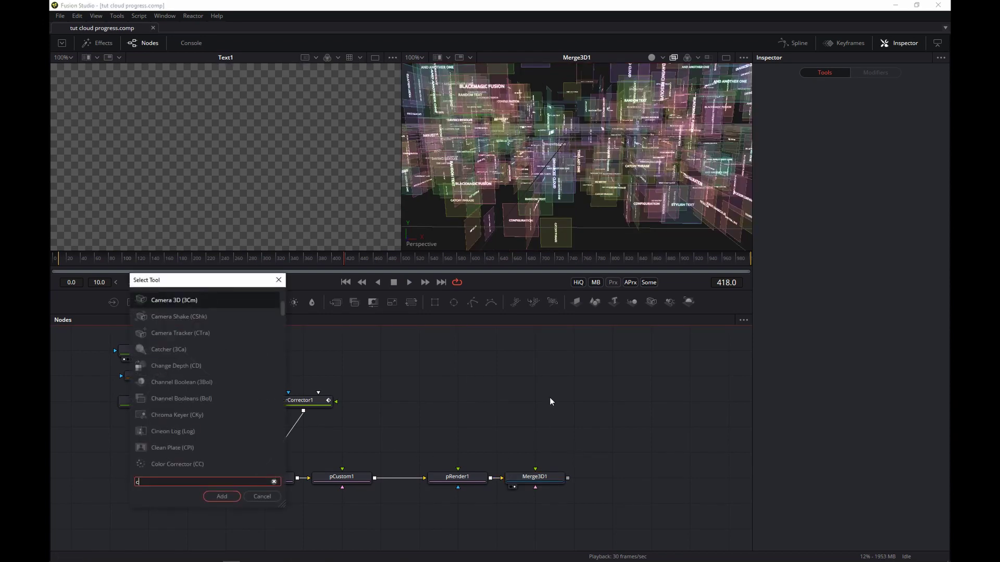
pyautogui.write('camew')
pyautogui.press('BackSpace')
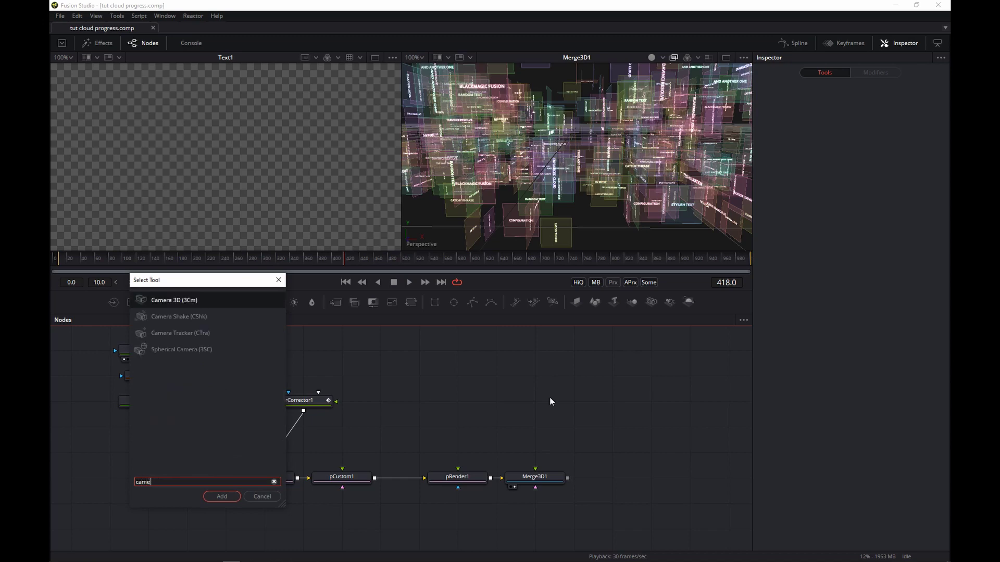
pyautogui.press('Return')
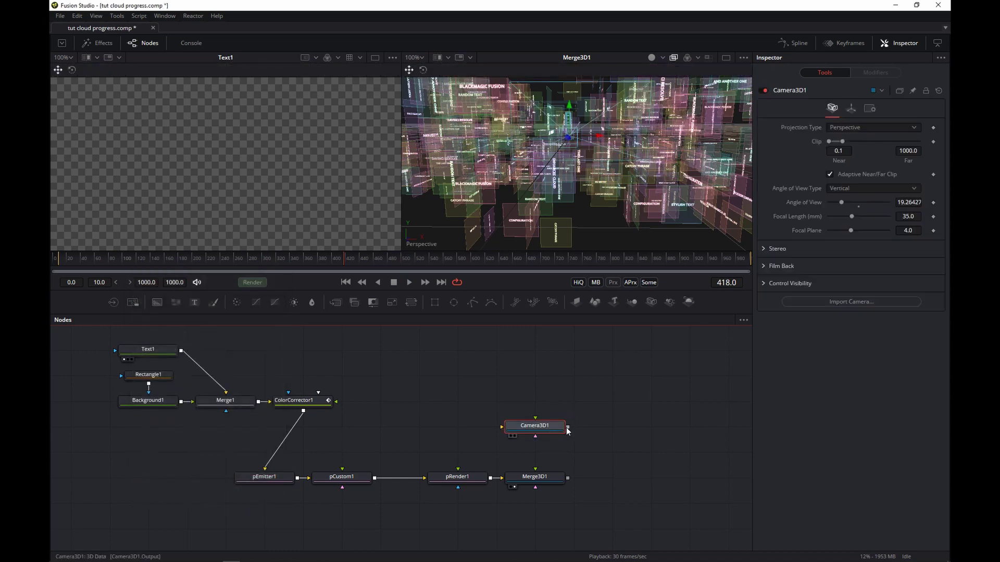
pyautogui.moveTo(567, 427); pyautogui.dragTo(544, 475)
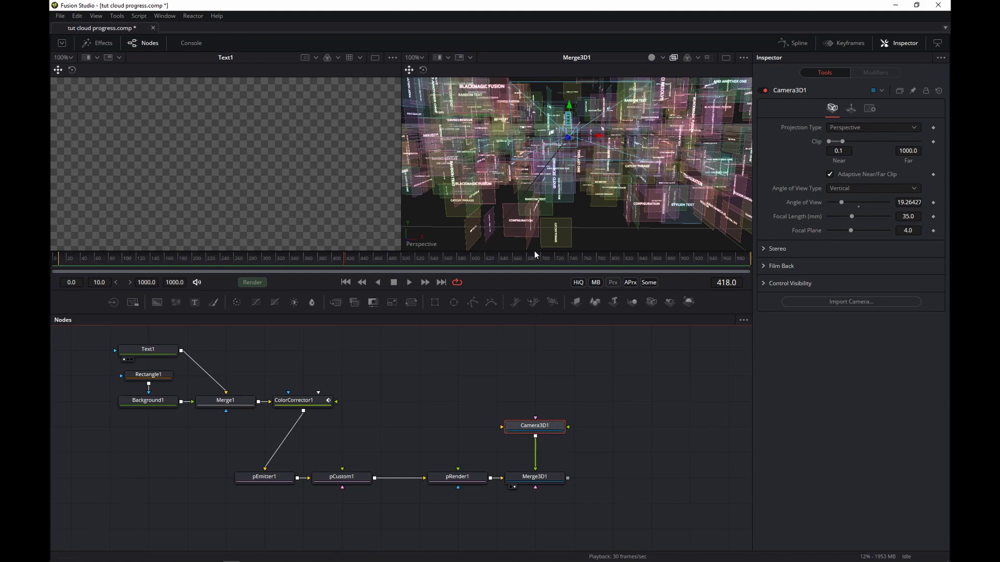
pyautogui.click(545, 478)
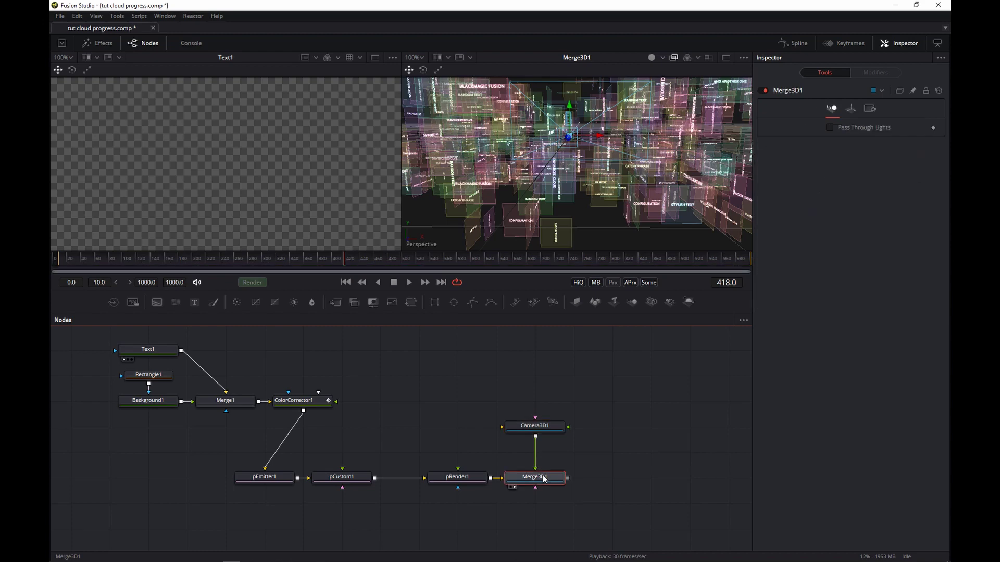
pyautogui.press('1')
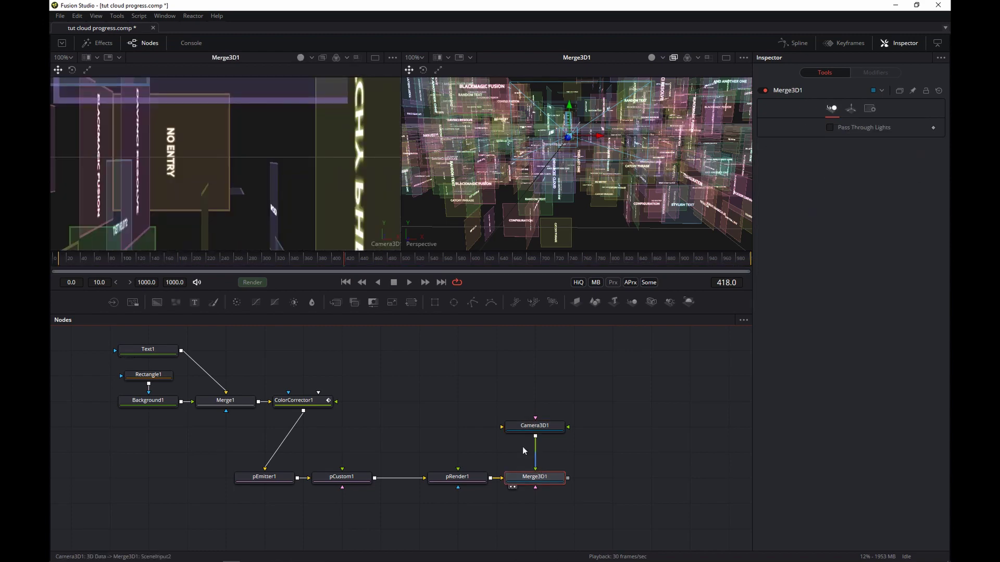
# Keep the viewer looking through Camera3D1 and pull the camera back from the text cloud to about Z 5.31.
pyautogui.rightClick(388, 247)
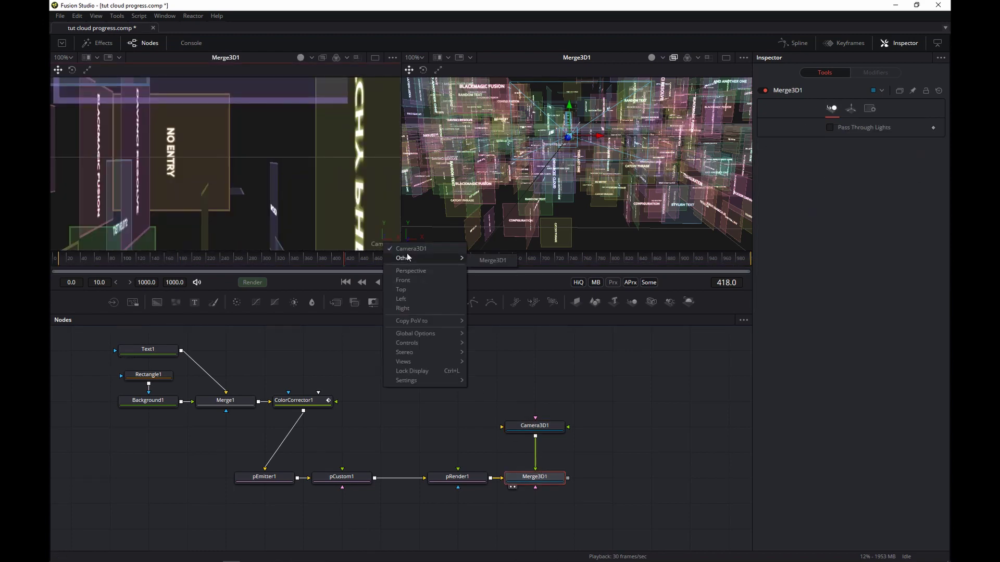
pyautogui.click(402, 249)
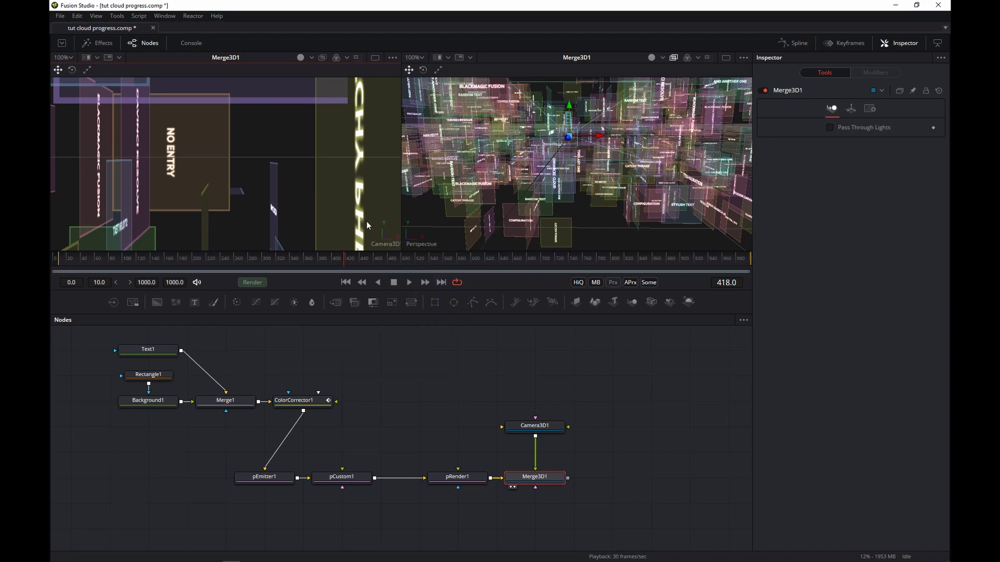
pyautogui.scroll(-5, 608, 207)
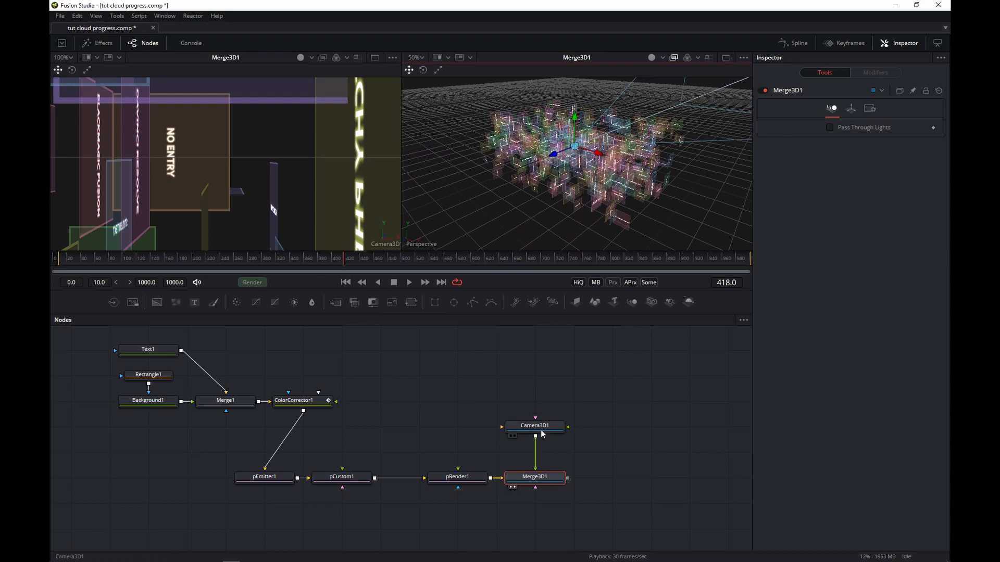
pyautogui.click(555, 157)
pyautogui.moveTo(565, 157); pyautogui.dragTo(313, 282)
pyautogui.scroll(-5, 453, 245)
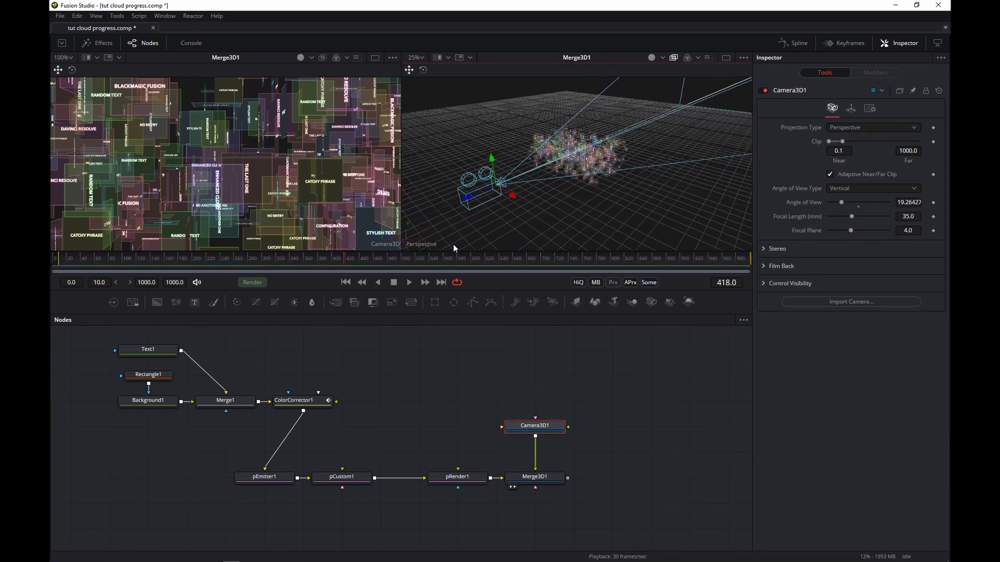
pyautogui.moveTo(474, 207); pyautogui.dragTo(367, 251)
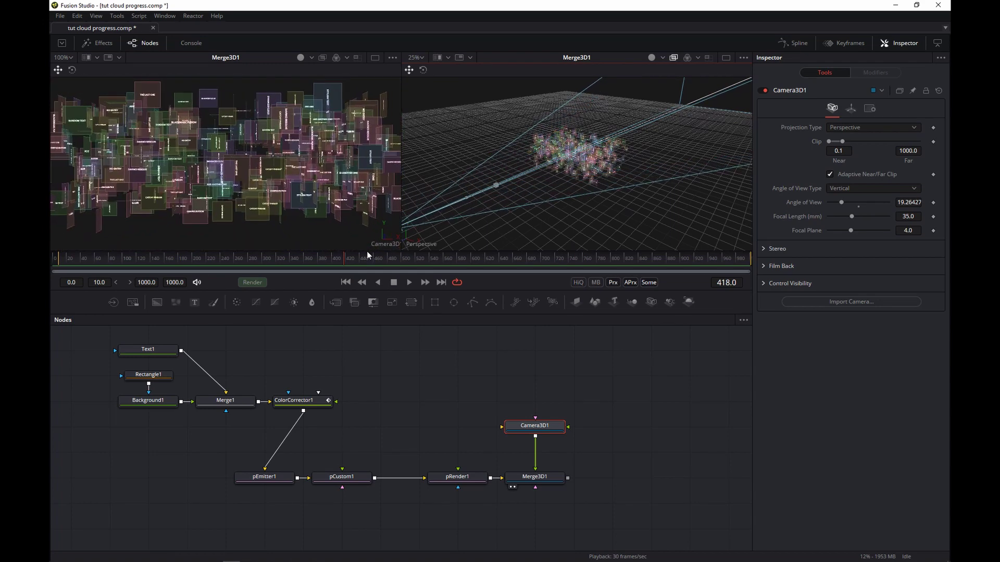
# Tilt Camera3D1 to an X rotation of -1.5 and raise its Y translation to 0.232.
pyautogui.click(852, 107)
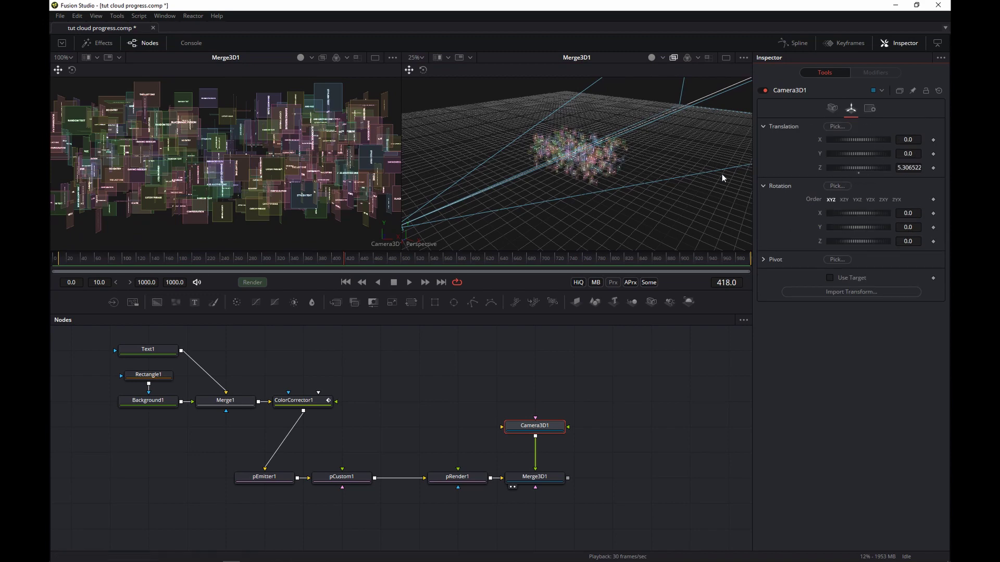
pyautogui.click(915, 213)
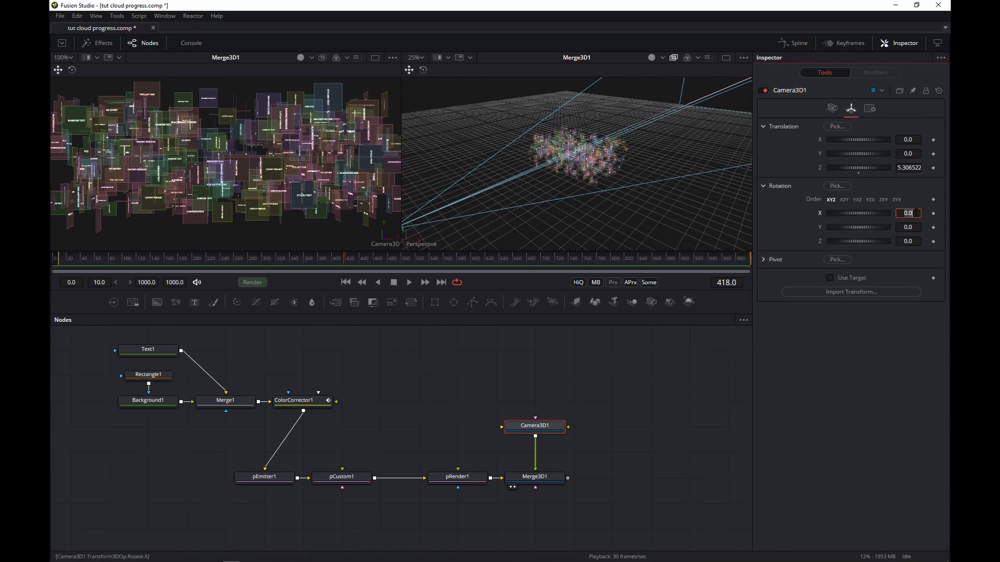
pyautogui.write('-1.5')
pyautogui.press('Tab')
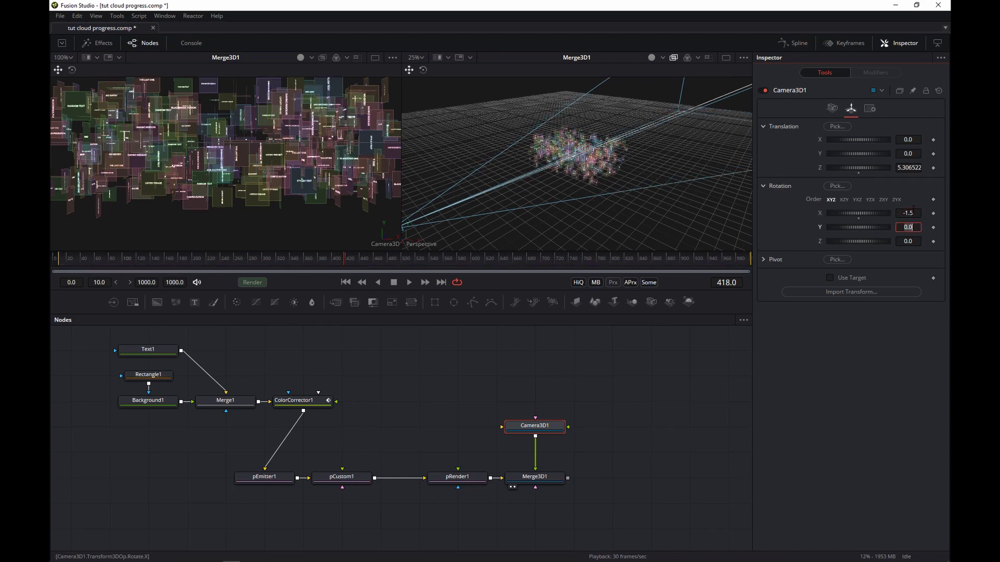
pyautogui.moveTo(864, 154); pyautogui.dragTo(867, 154)
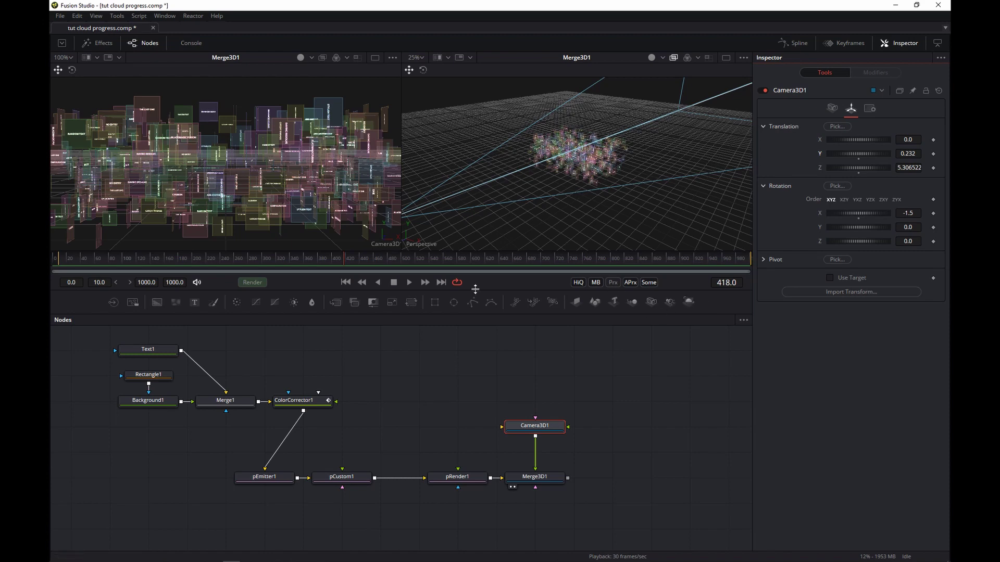
# Keyframe Camera3D1's translation and rotation on all axes at frame 10.
pyautogui.click(345, 282)
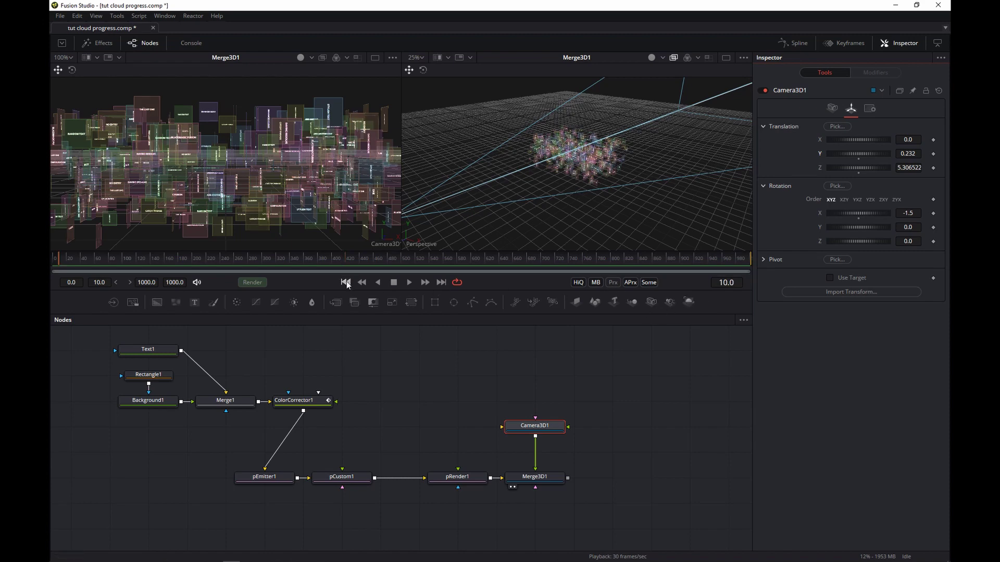
pyautogui.click(101, 282)
pyautogui.click(78, 333)
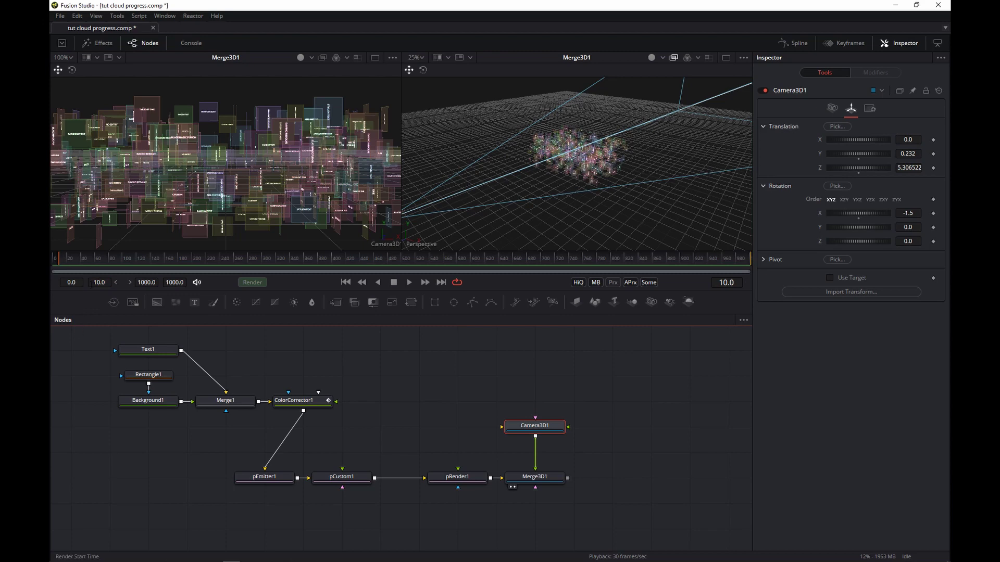
pyautogui.rightClick(798, 152)
pyautogui.click(836, 160)
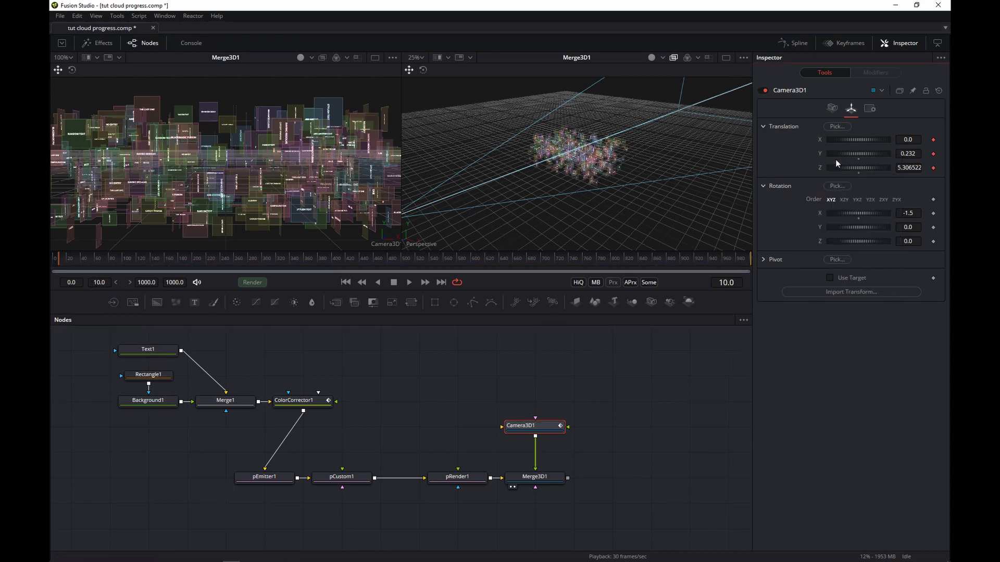
pyautogui.rightClick(800, 217)
pyautogui.click(824, 230)
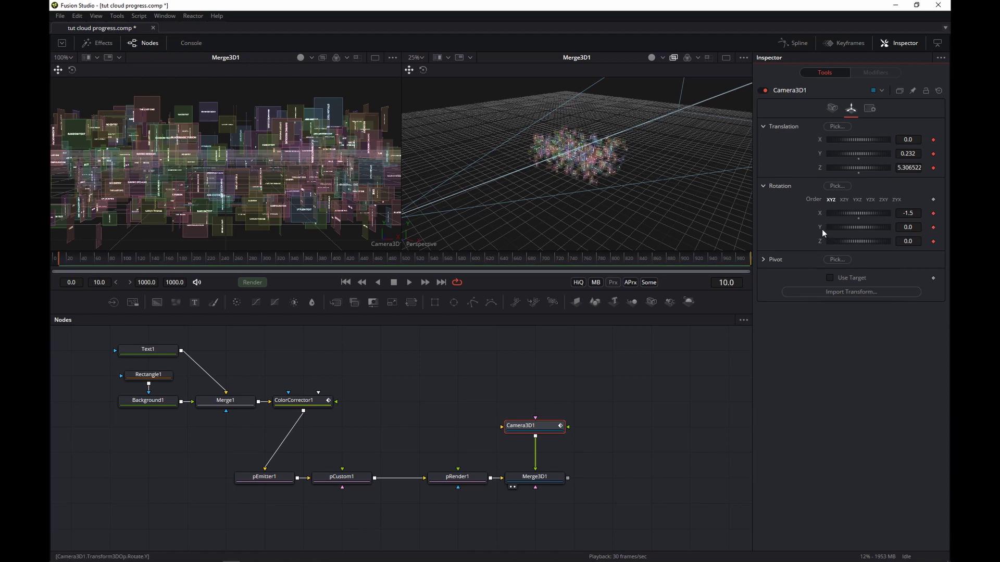
# At frame 90, move Camera3D1 forward into the text cloud, to about Y 0.099 and Z 0.214.
pyautogui.click(117, 260)
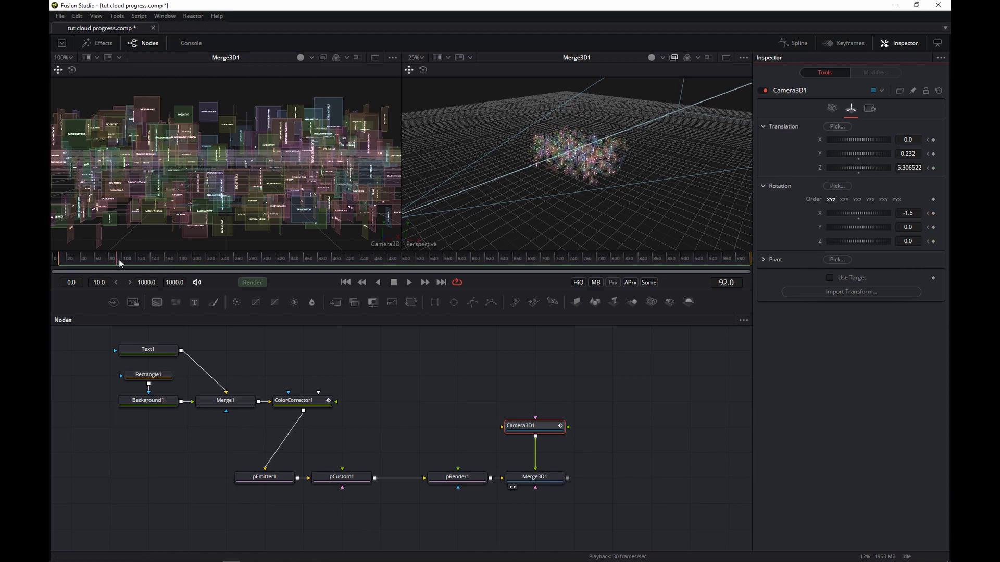
pyautogui.press('Left')
pyautogui.press('Left')
pyautogui.scroll(-2, 474, 226)
pyautogui.moveTo(437, 202); pyautogui.dragTo(638, 323)
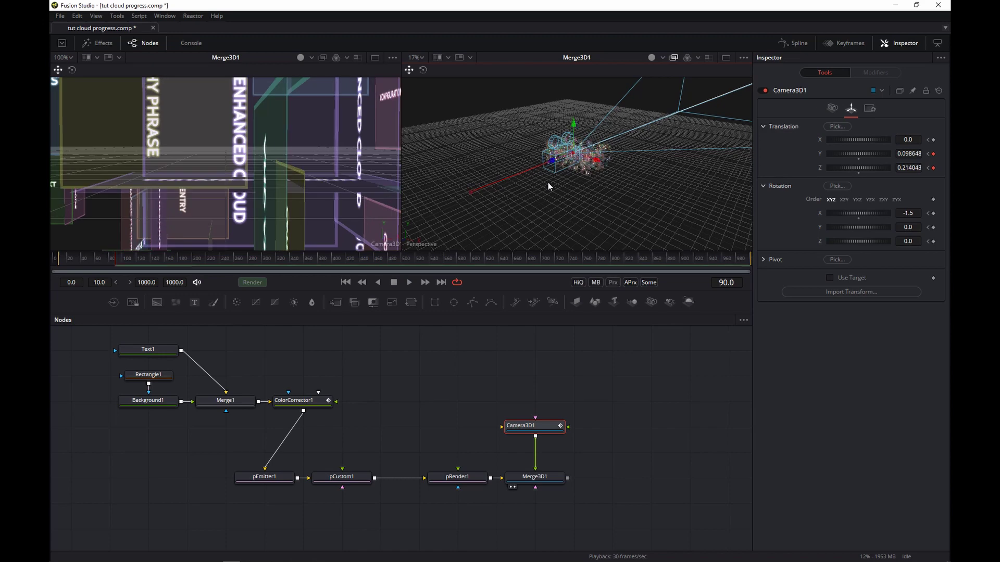
# Try turning Camera3D1 to a Y rotation of 93.9 at frame 90 and play the animation from frame 10.
pyautogui.scroll(6, 589, 203)
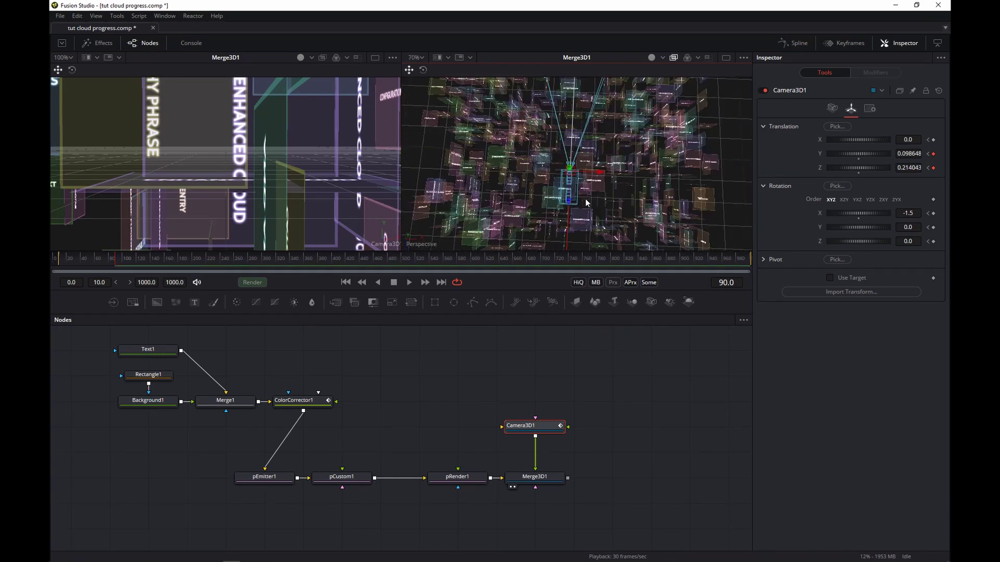
pyautogui.moveTo(585, 209); pyautogui.dragTo(568, 191)
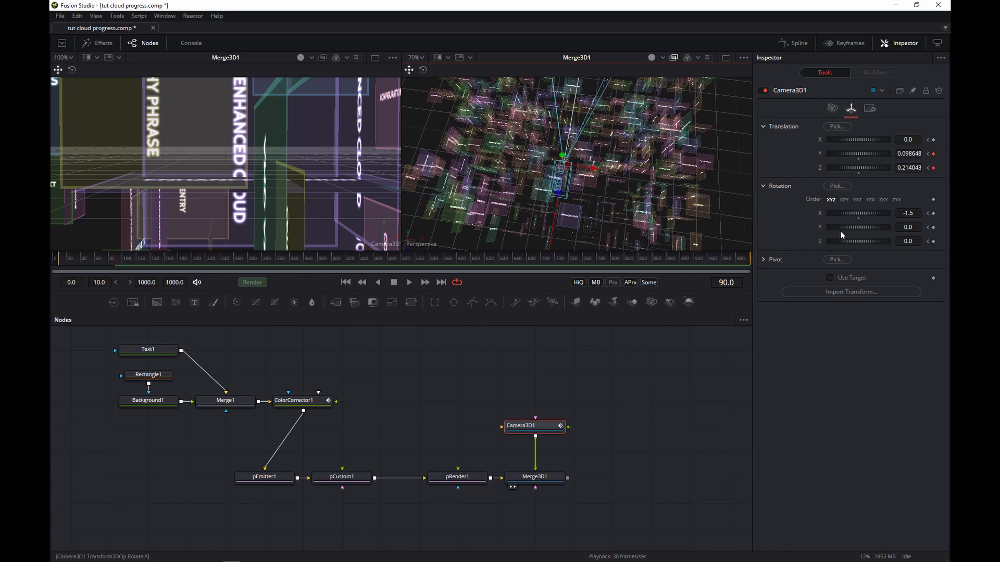
pyautogui.moveTo(856, 225); pyautogui.dragTo(875, 230)
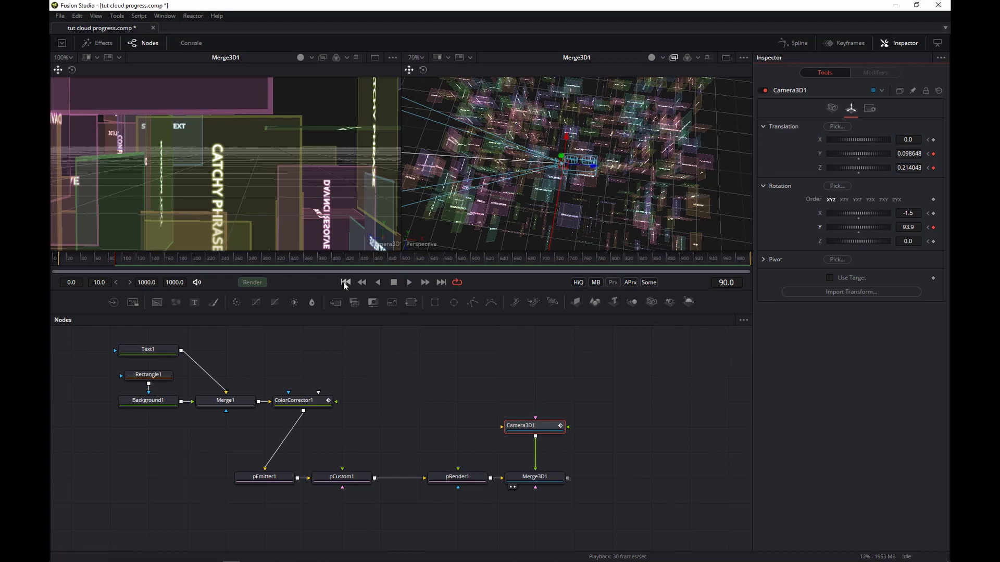
pyautogui.click(345, 282)
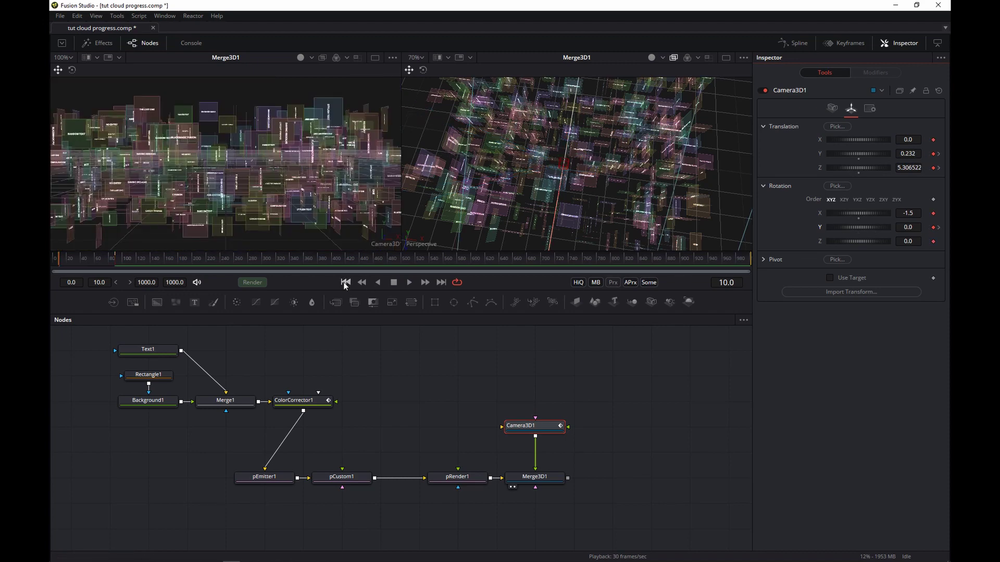
pyautogui.click(410, 282)
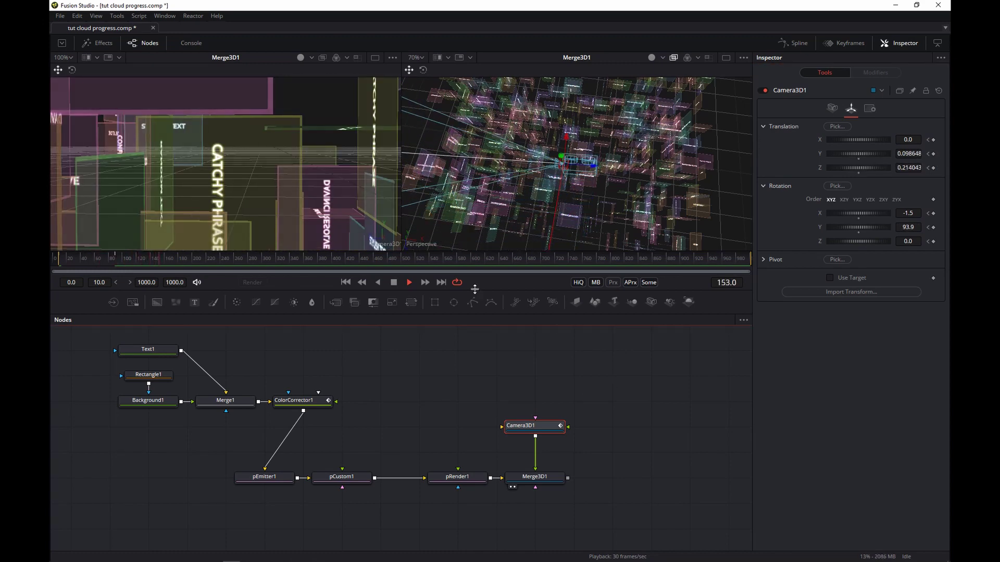
pyautogui.press('space')
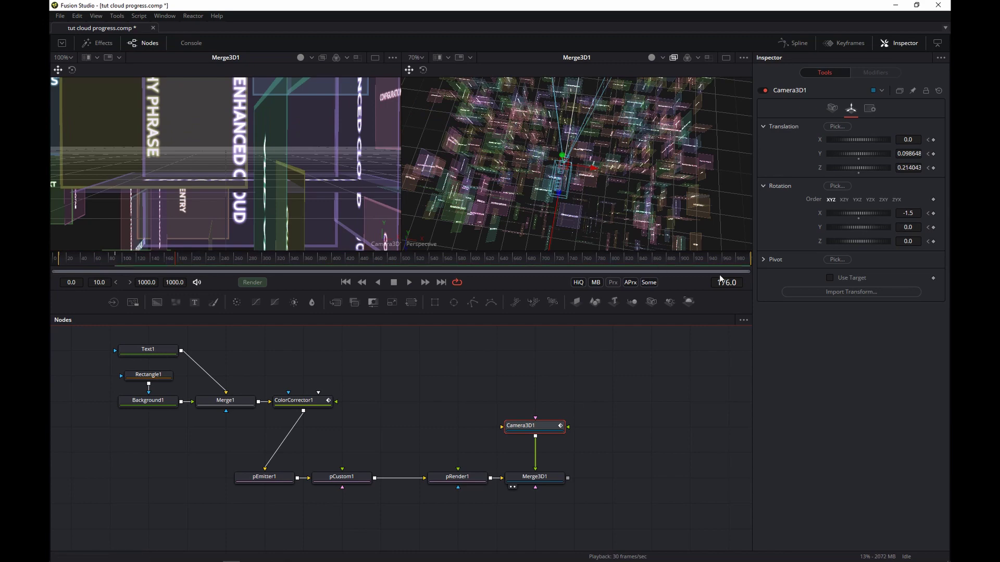
# Go to frame 70 and add a keyframe holding Camera3D1's Y rotation at 0.
pyautogui.press('[')
pyautogui.click(726, 282)
pyautogui.press('BackSpace')
pyautogui.press('BackSpace')
pyautogui.press('BackSpace')
pyautogui.press('BackSpace')
pyautogui.write('70')
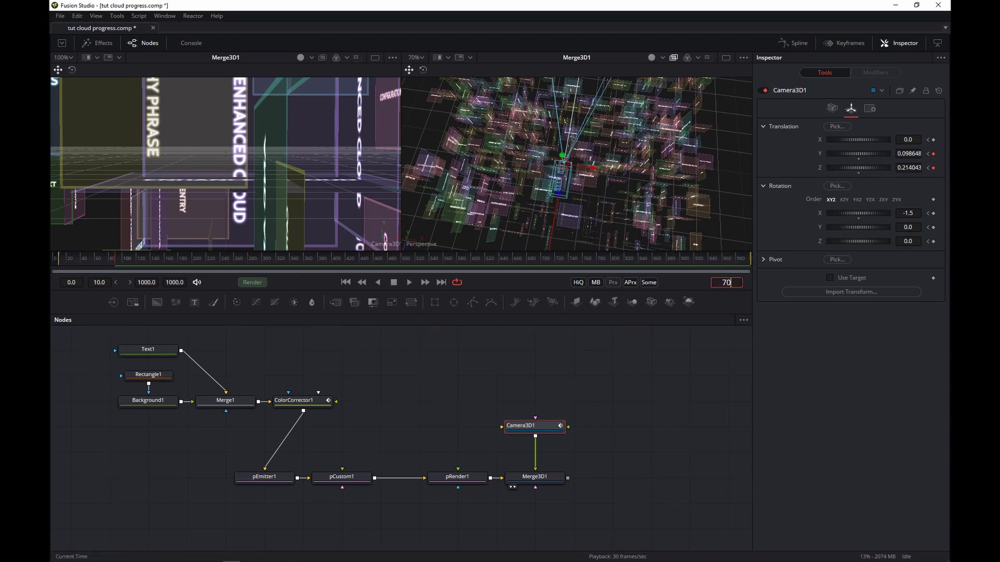
pyautogui.press('Return')
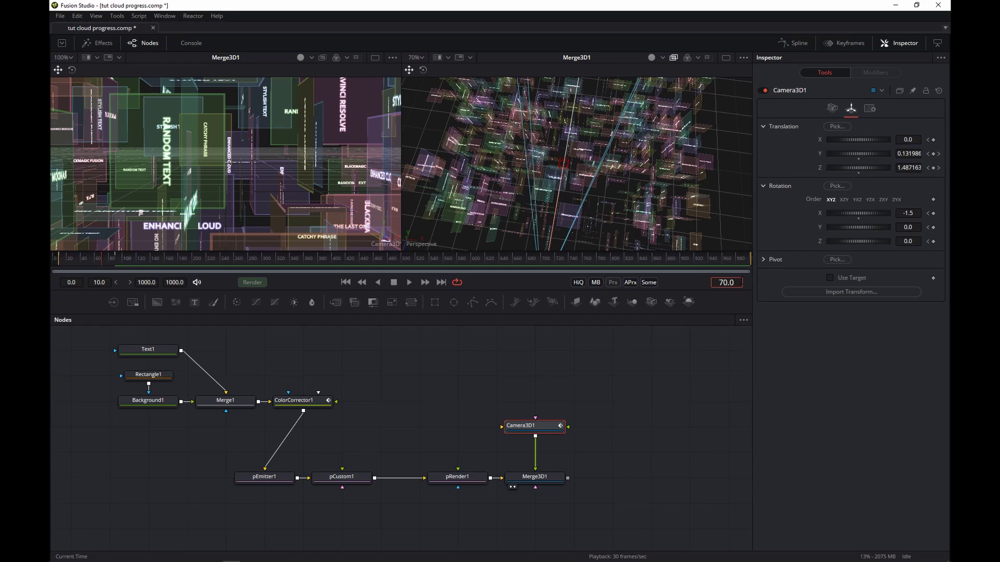
pyautogui.click(934, 228)
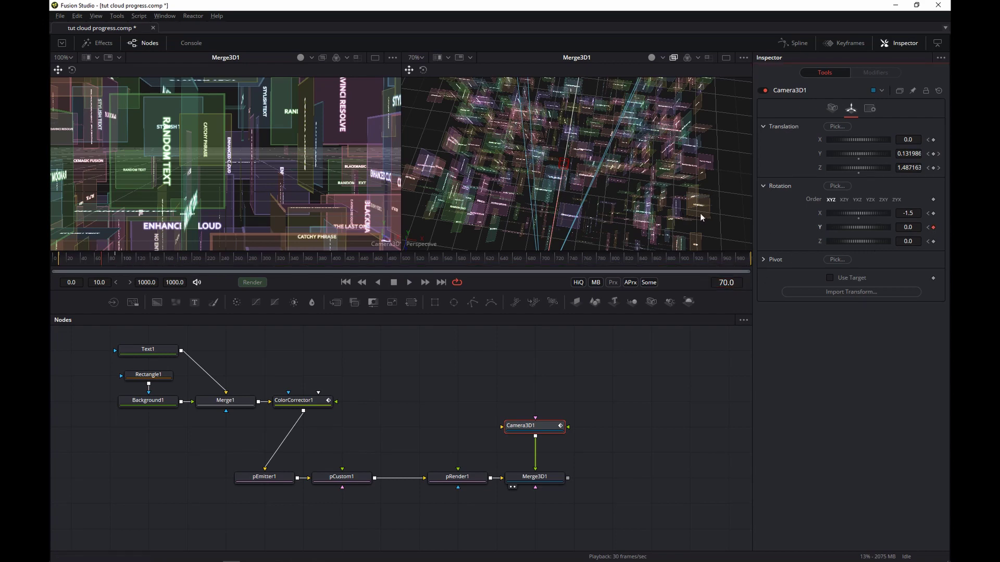
# Set Camera3D1's Y rotation to 90 at the frame 90 keyframe.
pyautogui.press(']')
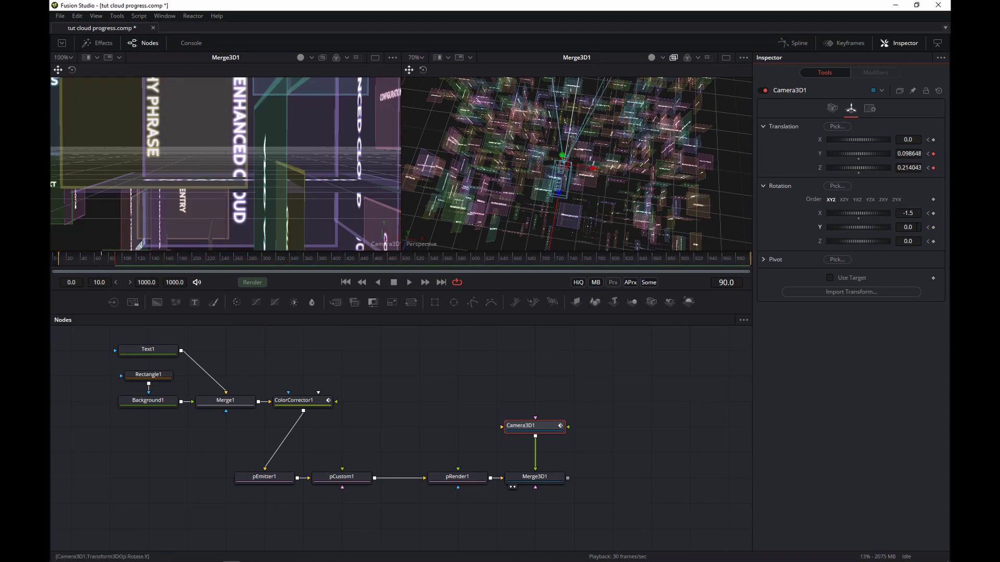
pyautogui.moveTo(877, 227); pyautogui.dragTo(891, 227)
pyautogui.doubleClick(908, 227)
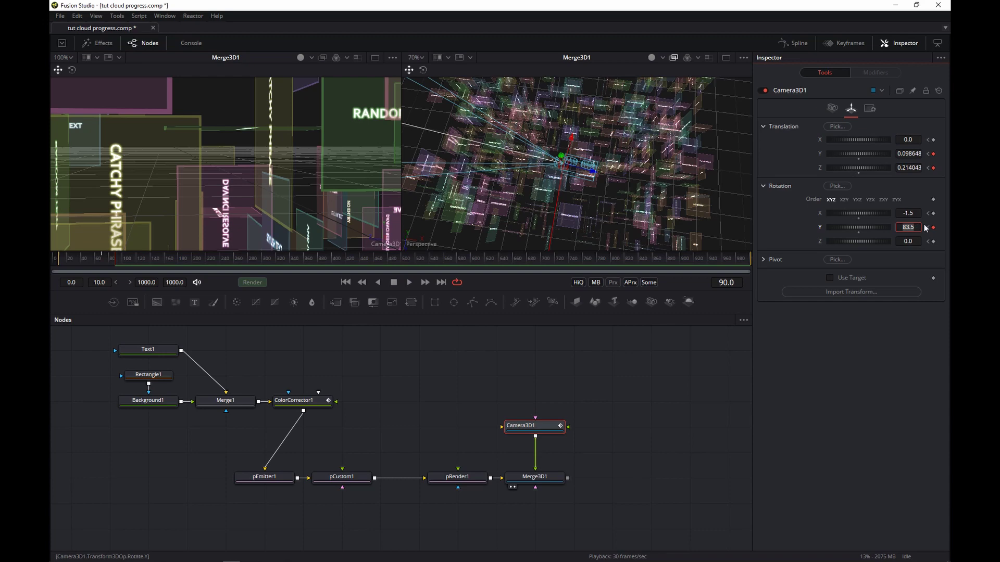
pyautogui.write('90')
pyautogui.press('Tab')
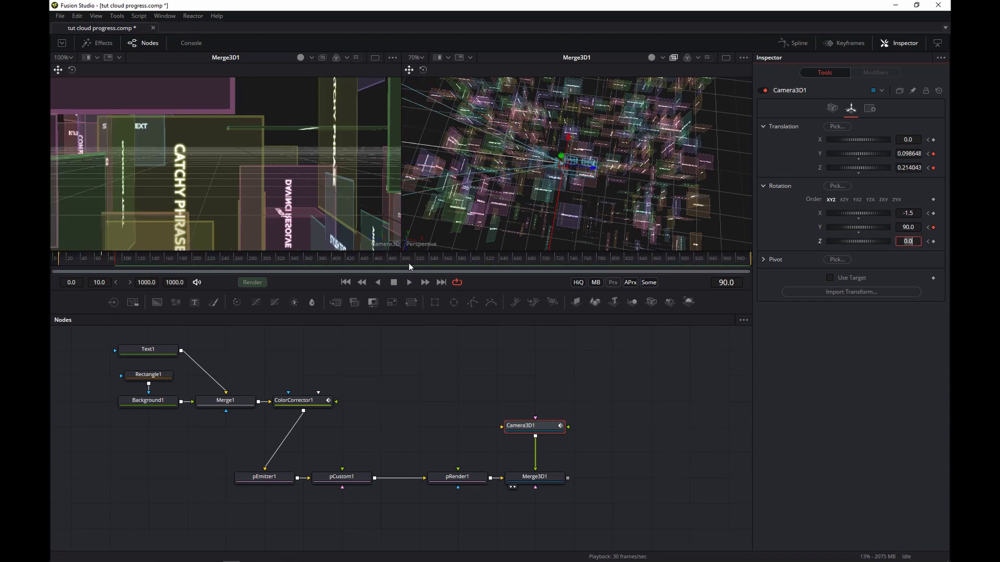
# Play back the camera move from frame 70, and replay it from the first render frame.
pyautogui.press('[')
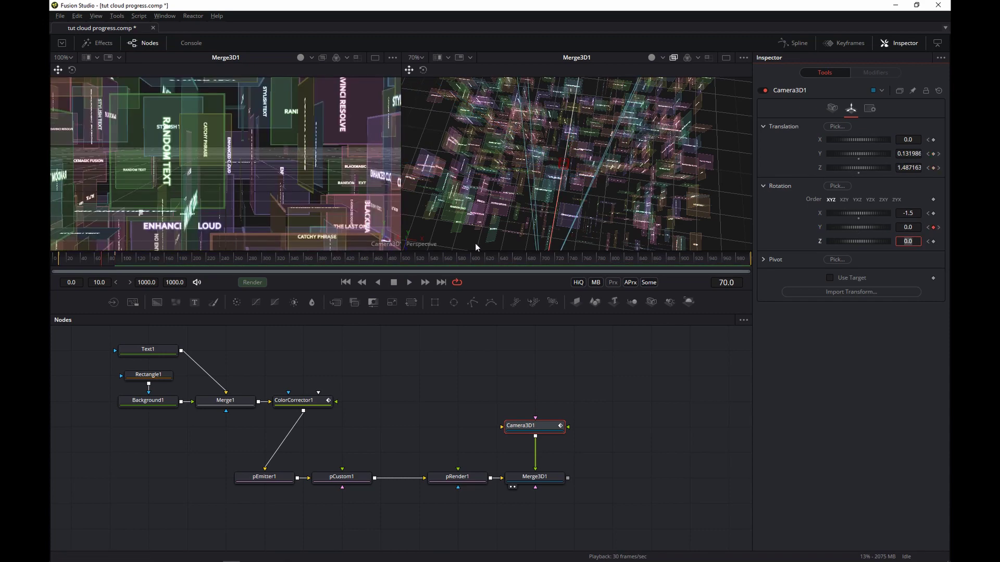
pyautogui.press('BackSpace')
pyautogui.click(579, 393)
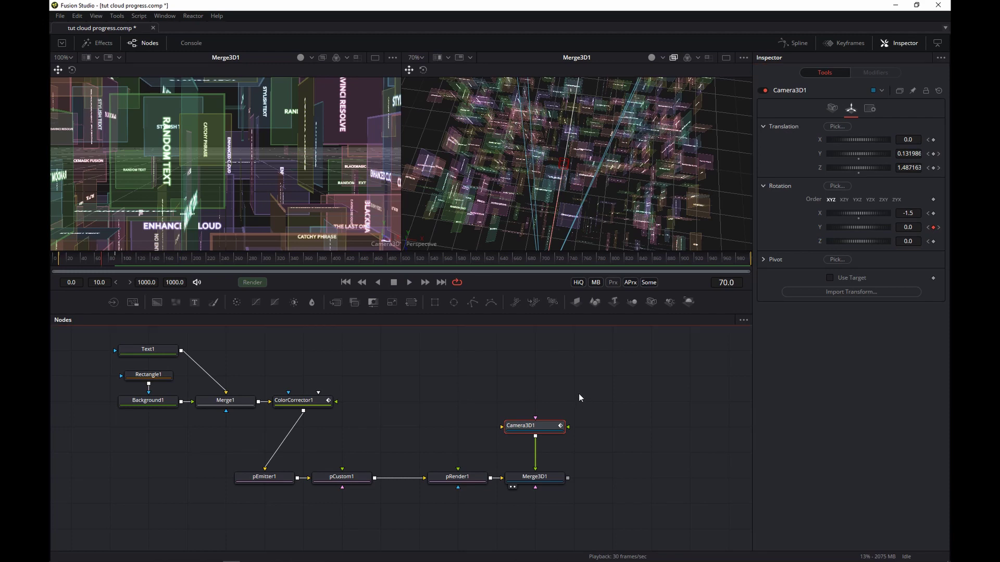
pyautogui.scroll(-3, 607, 204)
pyautogui.press('space')
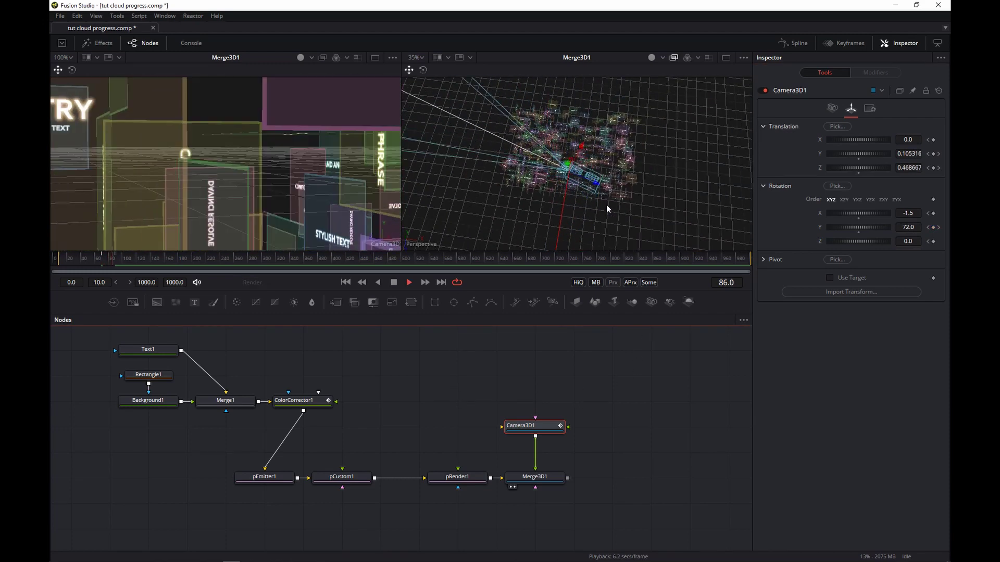
pyautogui.press('space')
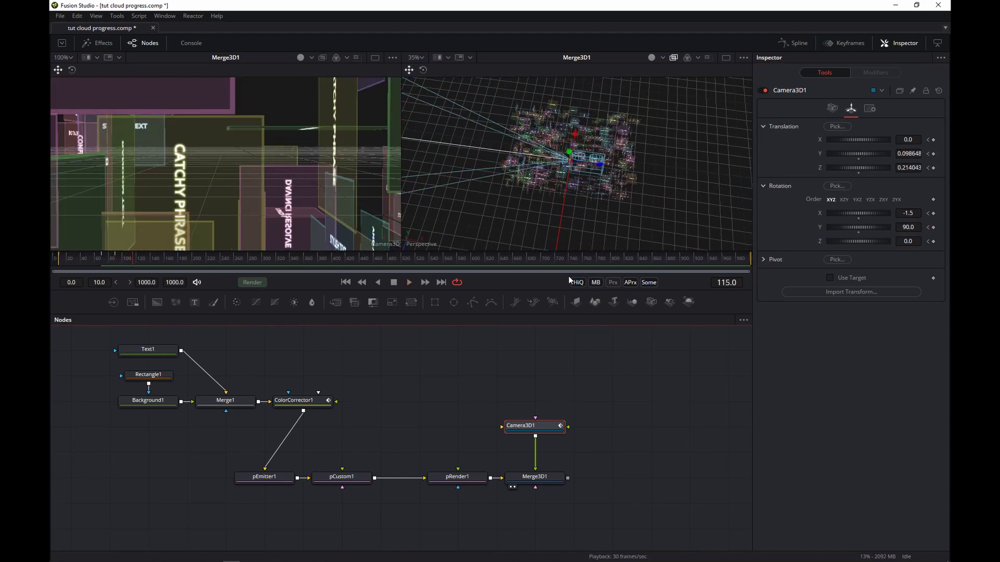
pyautogui.click(346, 282)
pyautogui.press('space')
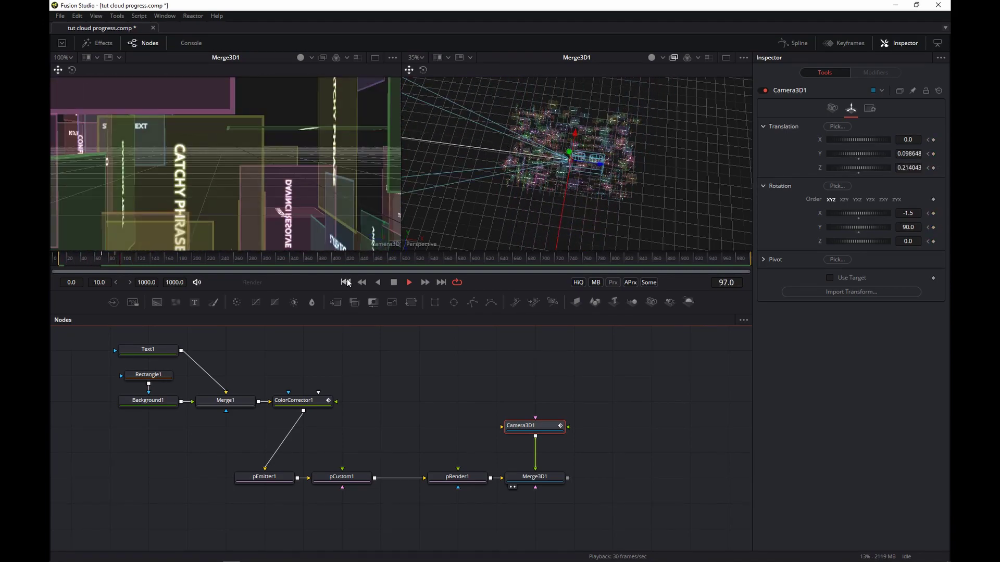
pyautogui.press('space')
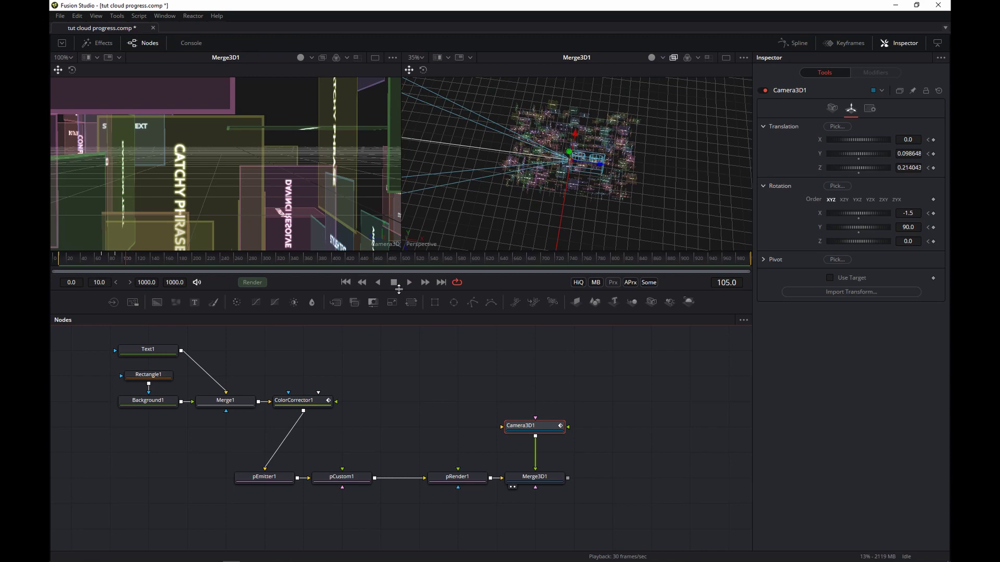
# Isolate Camera3D1's Z Offset curve in the Spline editor and smooth its final keyframe at frame 90.
pyautogui.click(797, 42)
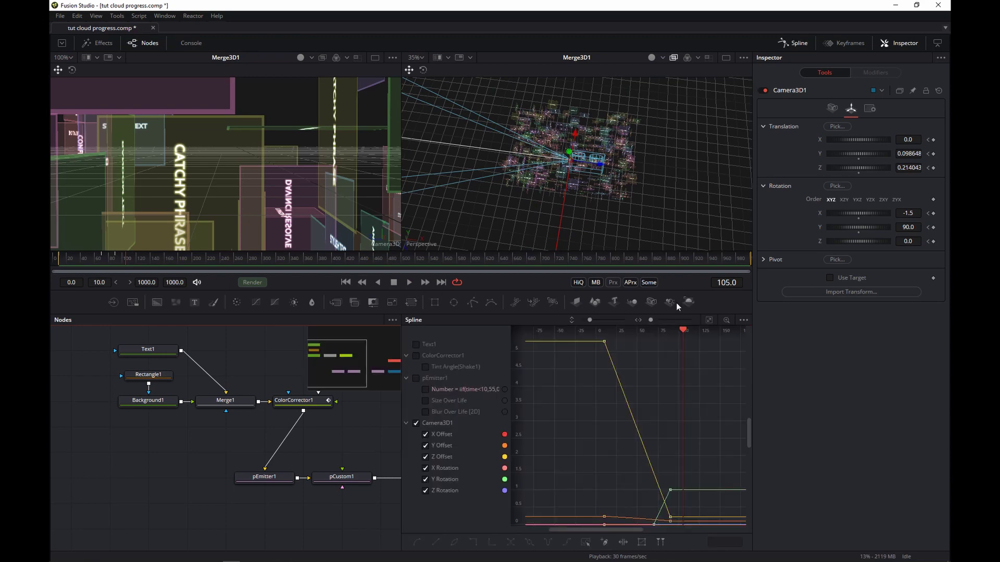
pyautogui.click(416, 423)
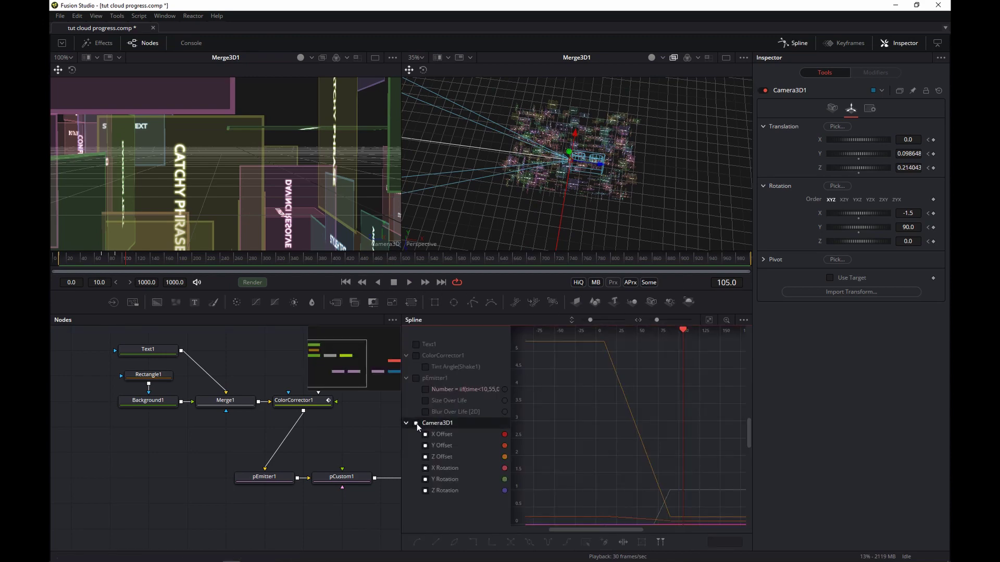
pyautogui.click(425, 457)
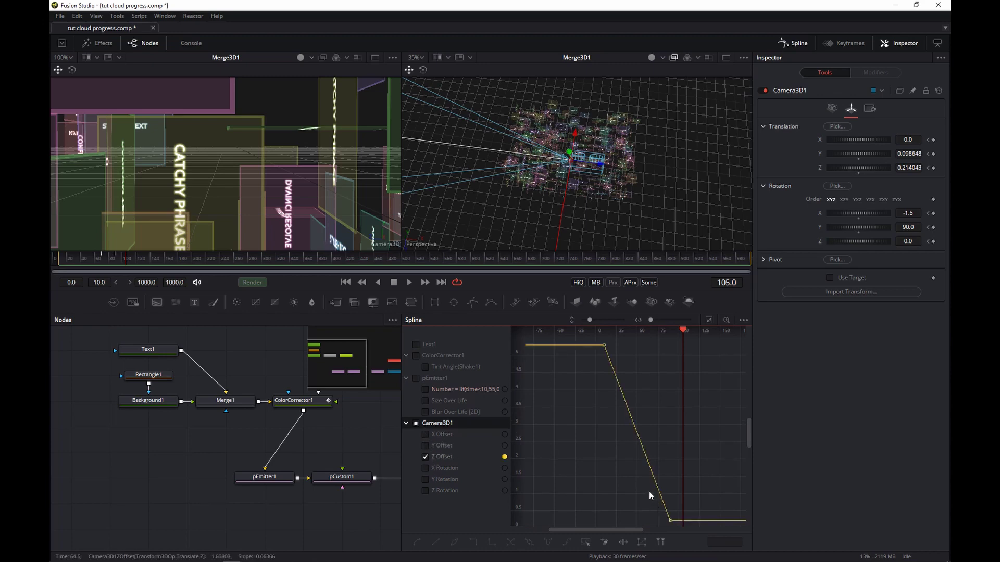
pyautogui.moveTo(680, 525); pyautogui.dragTo(680, 525)
pyautogui.click(437, 541)
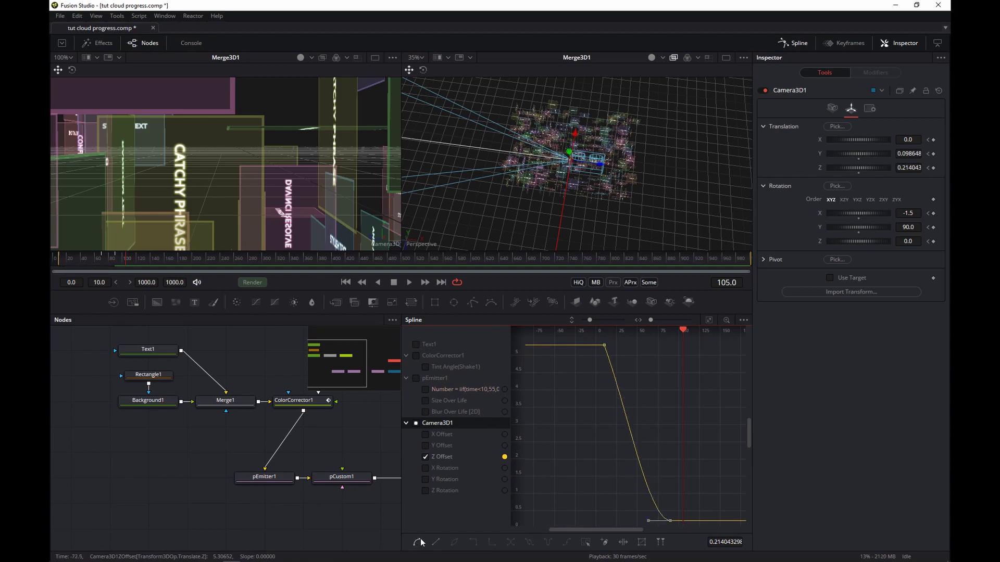
# Play back the camera move from the first render frame twice to check the smoothed Z motion.
pyautogui.click(345, 283)
pyautogui.press('space')
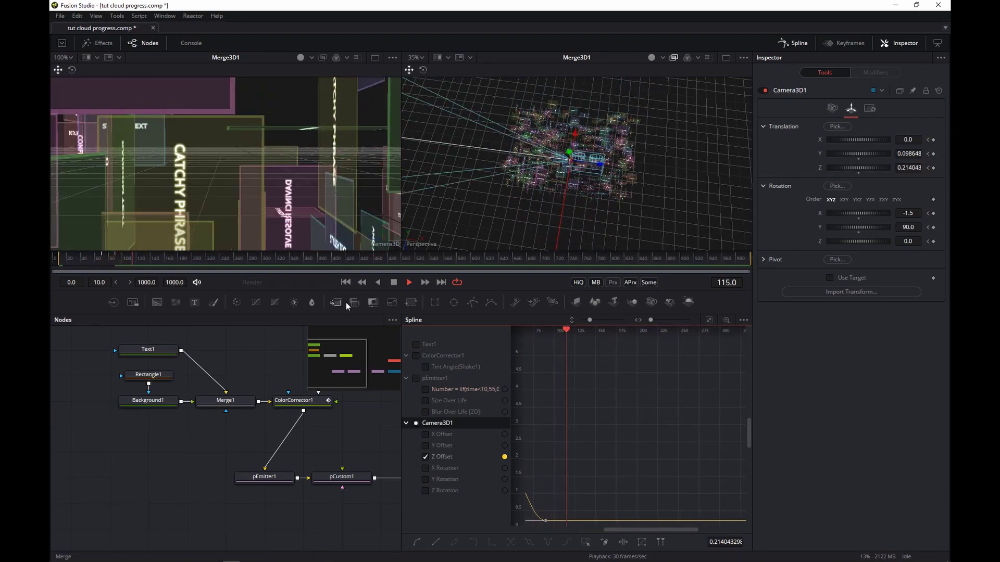
pyautogui.click(345, 282)
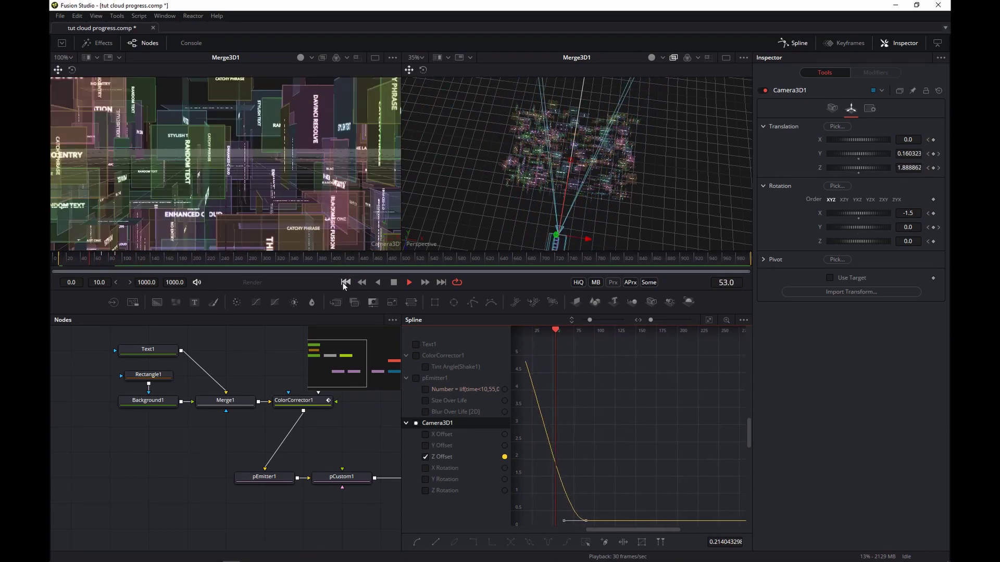
pyautogui.press('space')
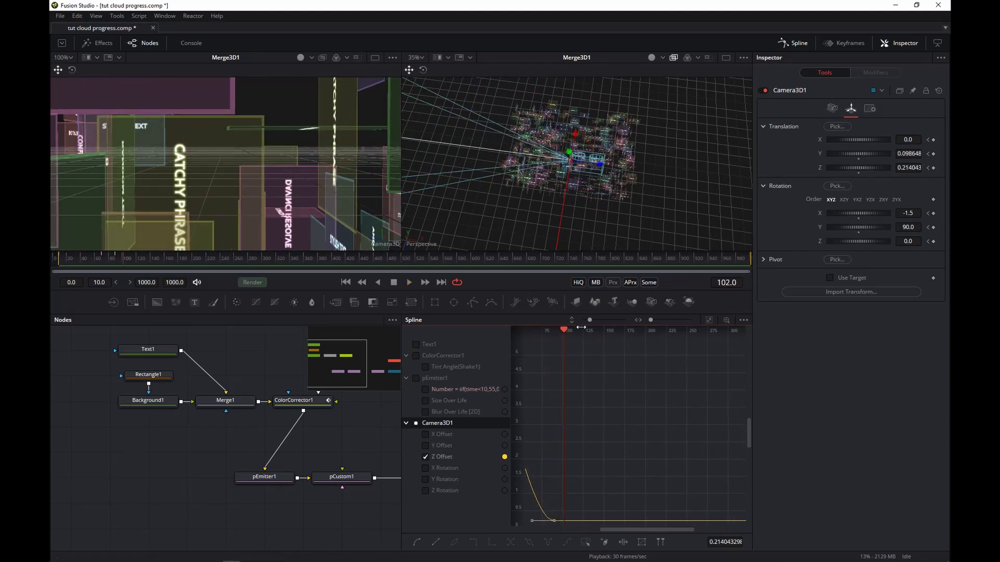
# Close the Spline editor and add keyframes for Camera3D1's X translation and X rotation at frame 90.
pyautogui.press('[')
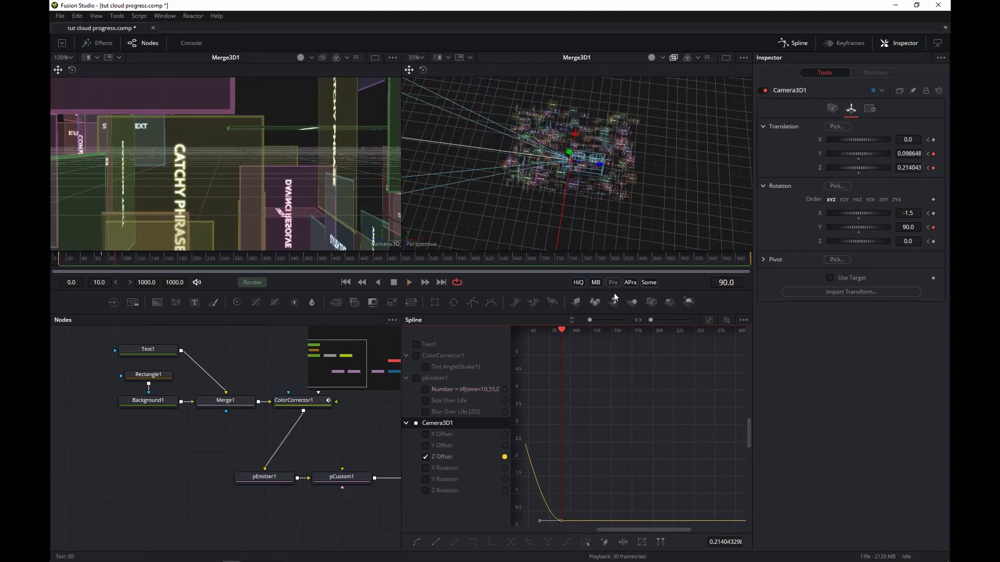
pyautogui.click(802, 41)
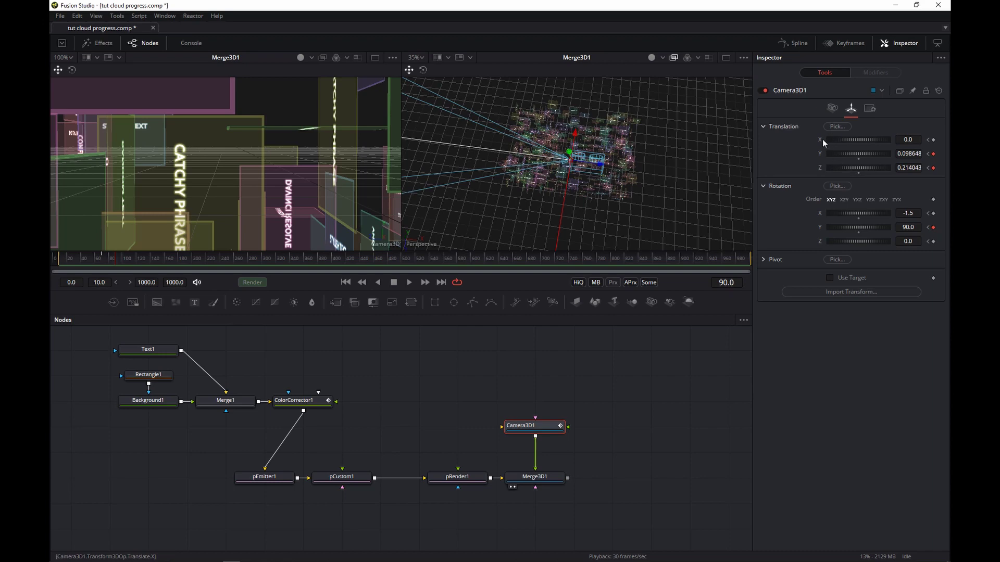
pyautogui.click(933, 140)
pyautogui.click(933, 213)
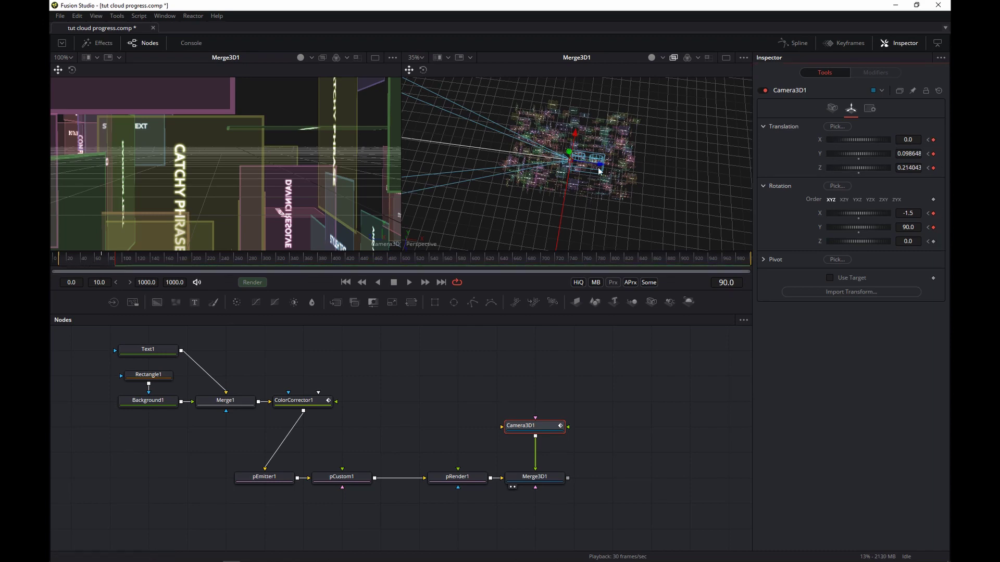
# At frame 150, move Camera3D1 to X -0.865, Y about -0.082 and Z 0.862.
pyautogui.moveTo(150, 258); pyautogui.dragTo(163, 259)
pyautogui.moveTo(867, 140); pyautogui.dragTo(860, 141)
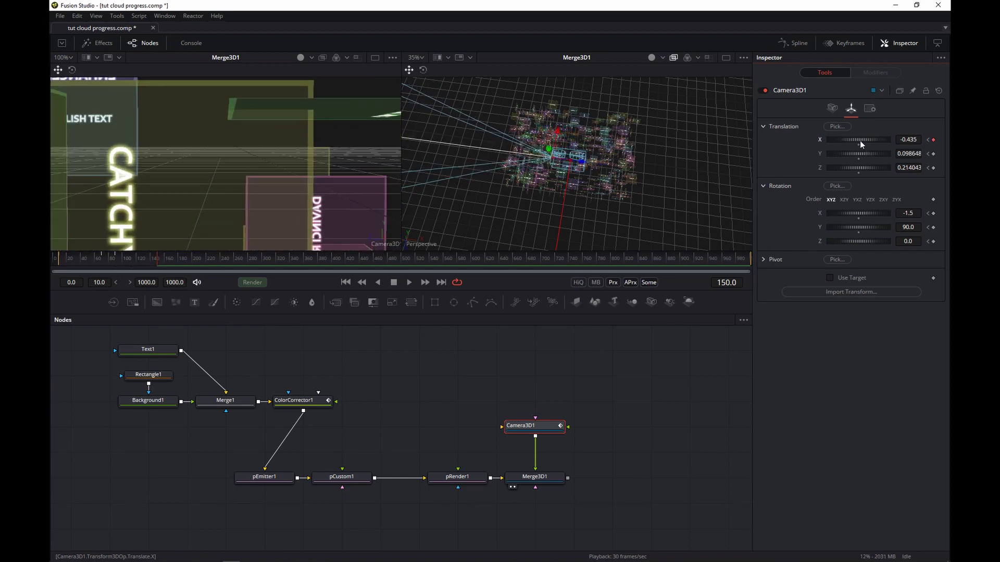
pyautogui.moveTo(553, 112)
pyautogui.mouseDown()
pyautogui.moveTo(553, 134)
pyautogui.moveTo(553, 121)
pyautogui.mouseUp()
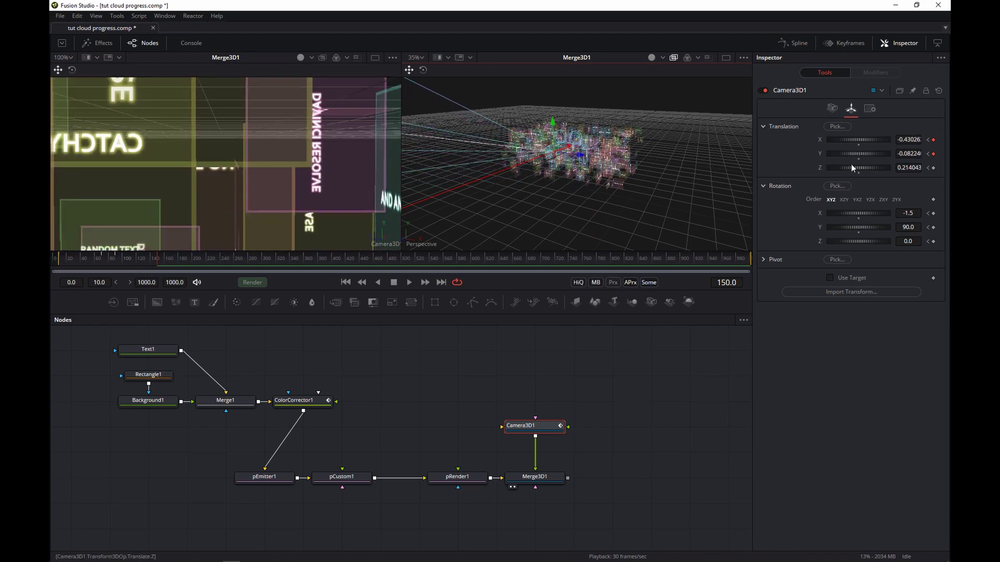
pyautogui.click(848, 167)
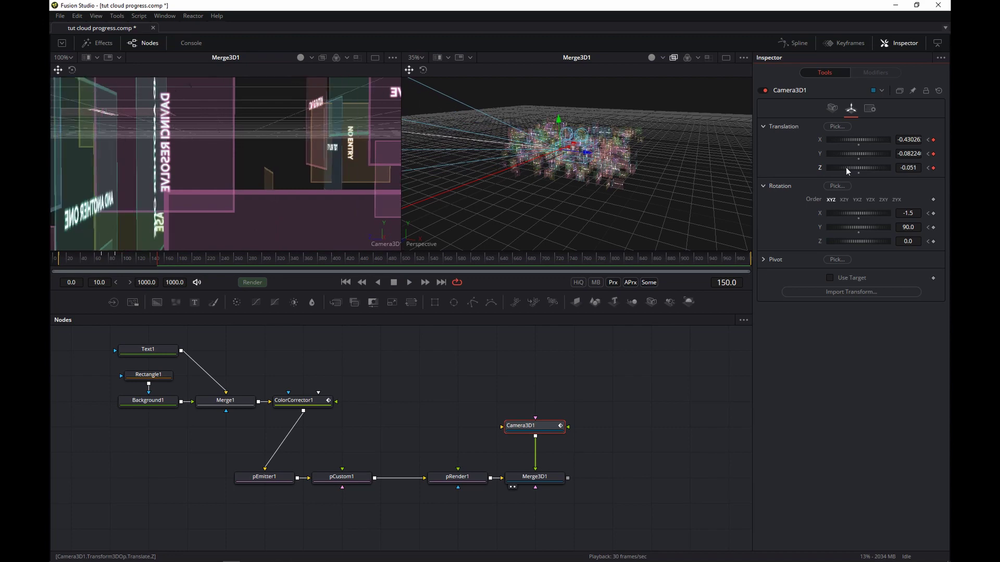
pyautogui.moveTo(846, 167); pyautogui.dragTo(855, 140)
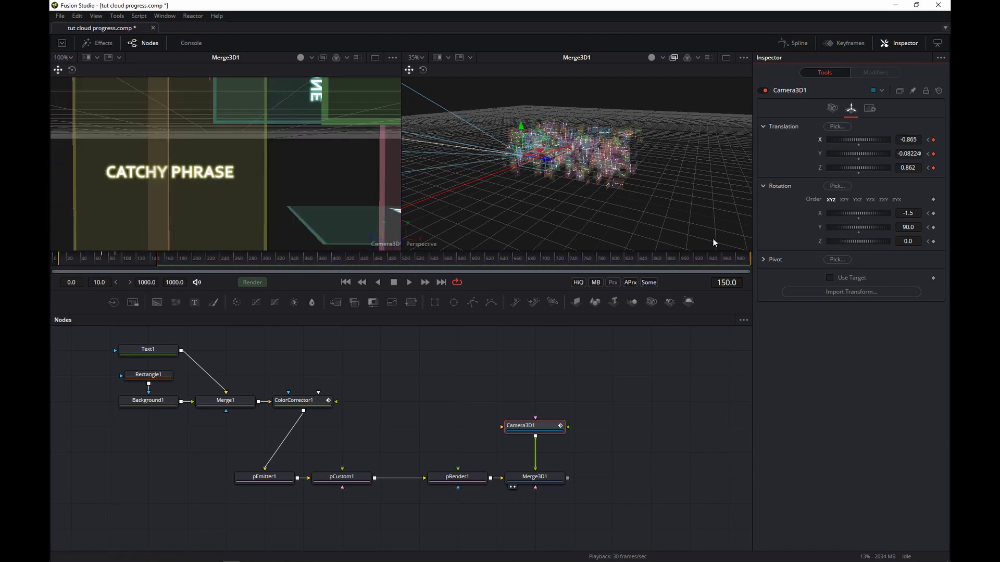
# Go to frame 130 and add a keyframe holding Camera3D1's Y rotation at 90.
pyautogui.click(726, 282)
pyautogui.press('BackSpace')
pyautogui.press('BackSpace')
pyautogui.press('BackSpace')
pyautogui.press('BackSpace')
pyautogui.press('BackSpace')
pyautogui.write('130')
pyautogui.press('Return')
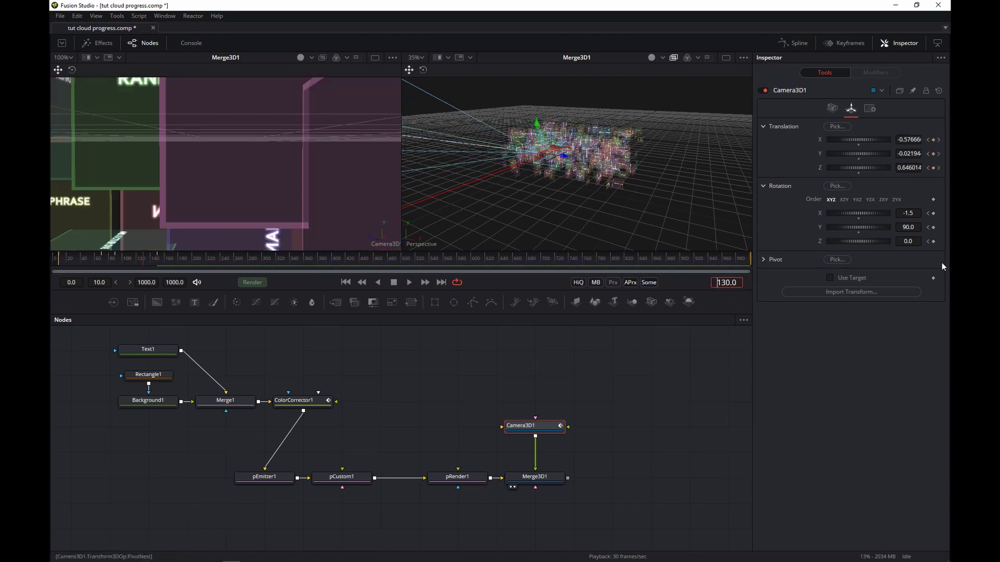
# Set Camera3D1's Y rotation to 0 at the frame 150 keyframe.
pyautogui.click(939, 168)
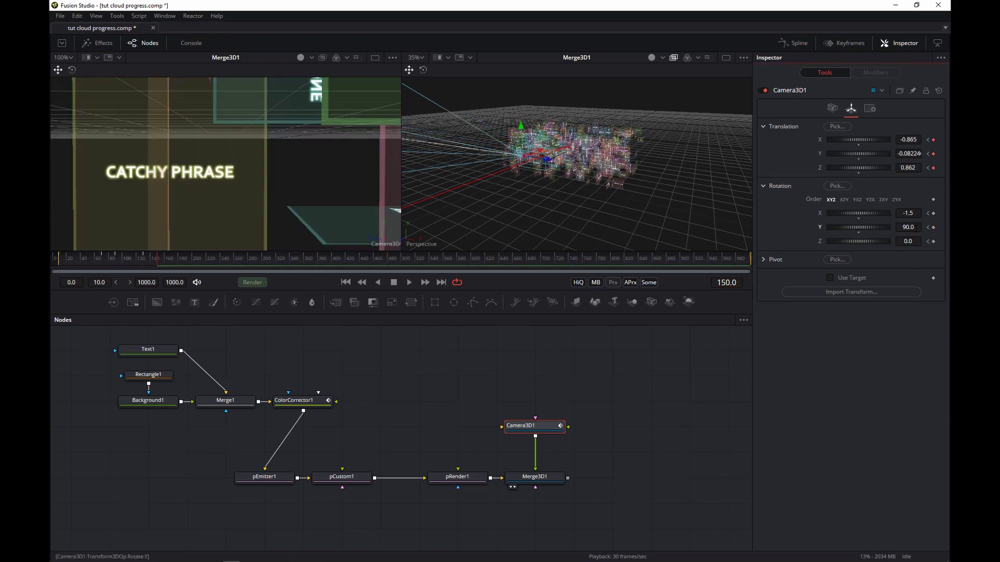
pyautogui.doubleClick(908, 228)
pyautogui.write('0')
pyautogui.press('Tab')
# Play the animation from the first render frame to check the second turn and return to the frame 150 keyframe.
pyautogui.click(345, 282)
pyautogui.click(408, 282)
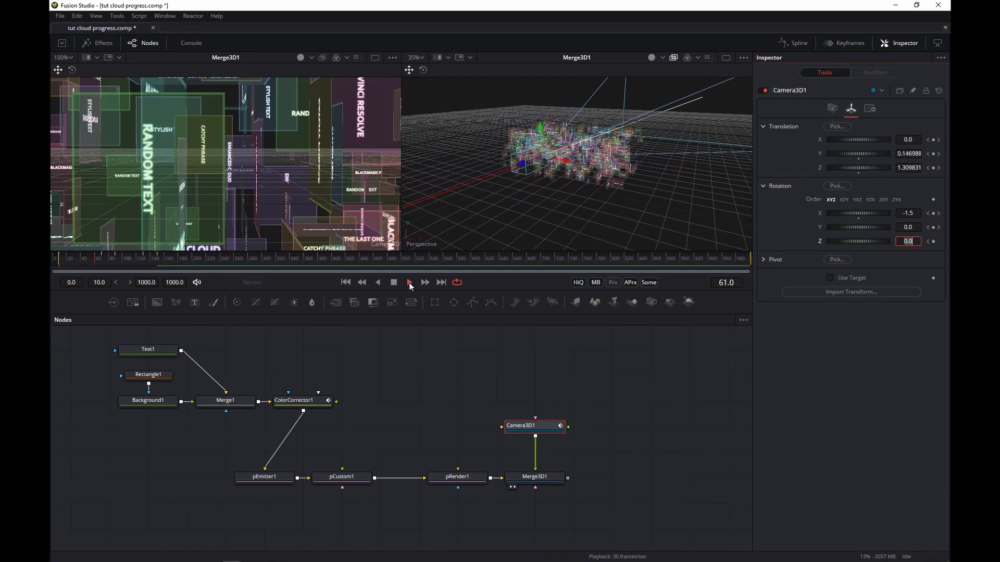
pyautogui.click(394, 282)
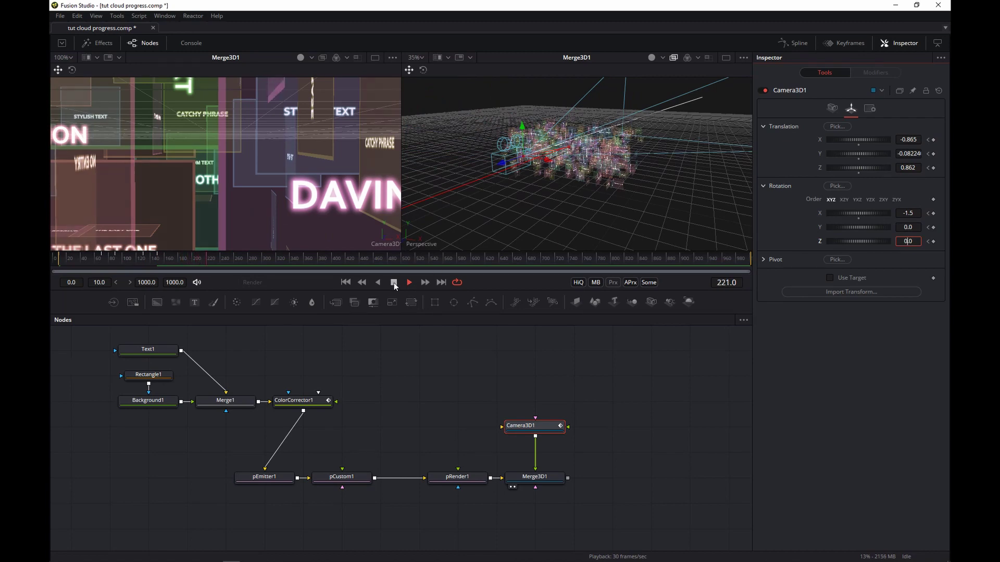
pyautogui.press('[')
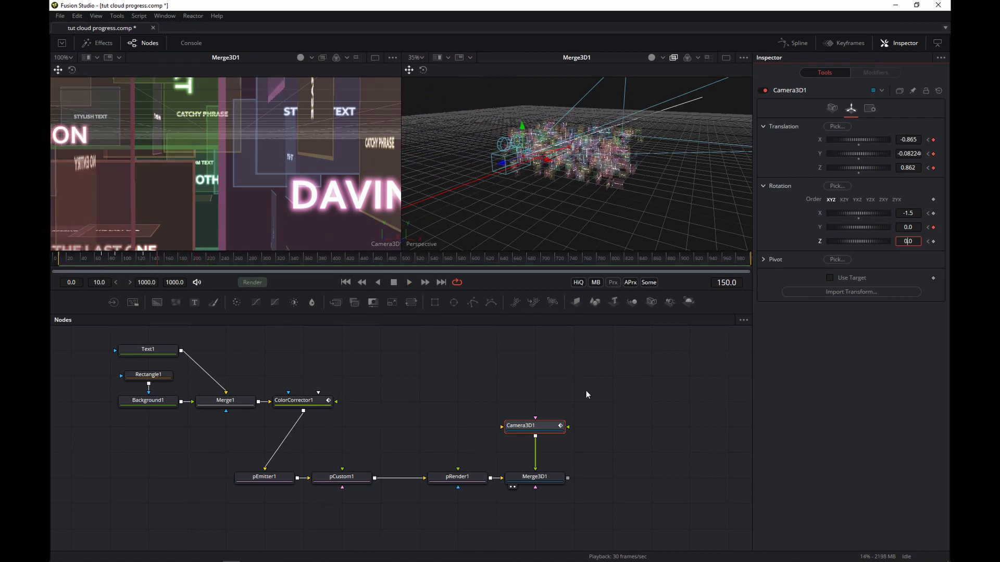
# Check the camera move from above in the perspective view and add keyframes for Camera3D1's X and Z rotation at frame 150.
pyautogui.click(588, 388)
pyautogui.press('alt')
pyautogui.moveTo(576, 170); pyautogui.dragTo(569, 221)
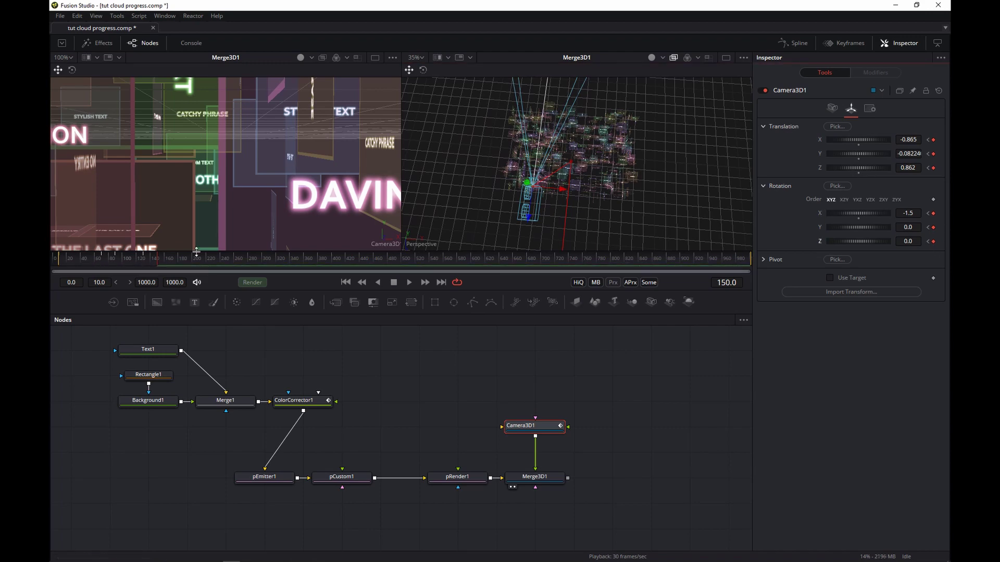
pyautogui.moveTo(527, 220); pyautogui.dragTo(539, 177)
pyautogui.press('space')
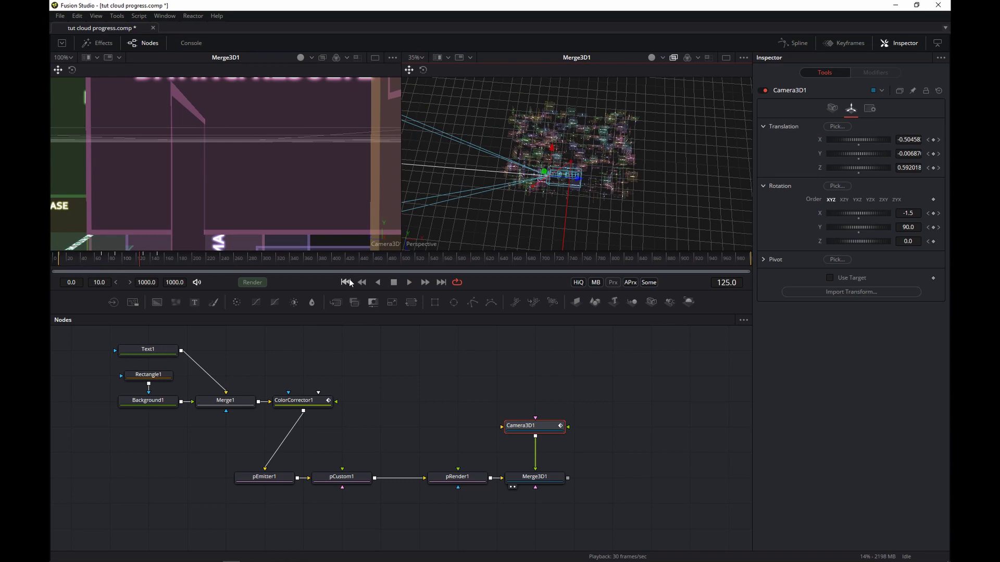
pyautogui.press('space')
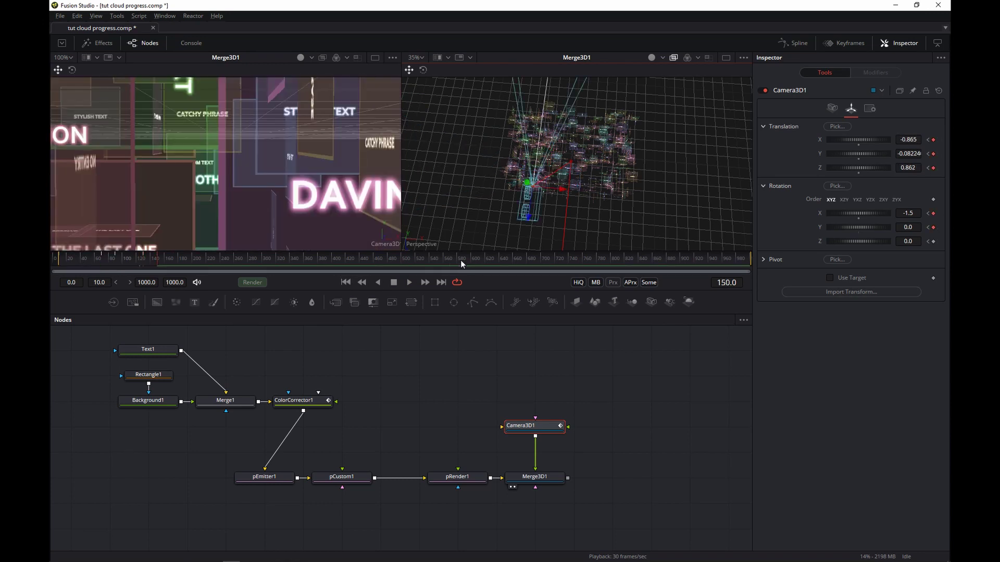
pyautogui.click(932, 242)
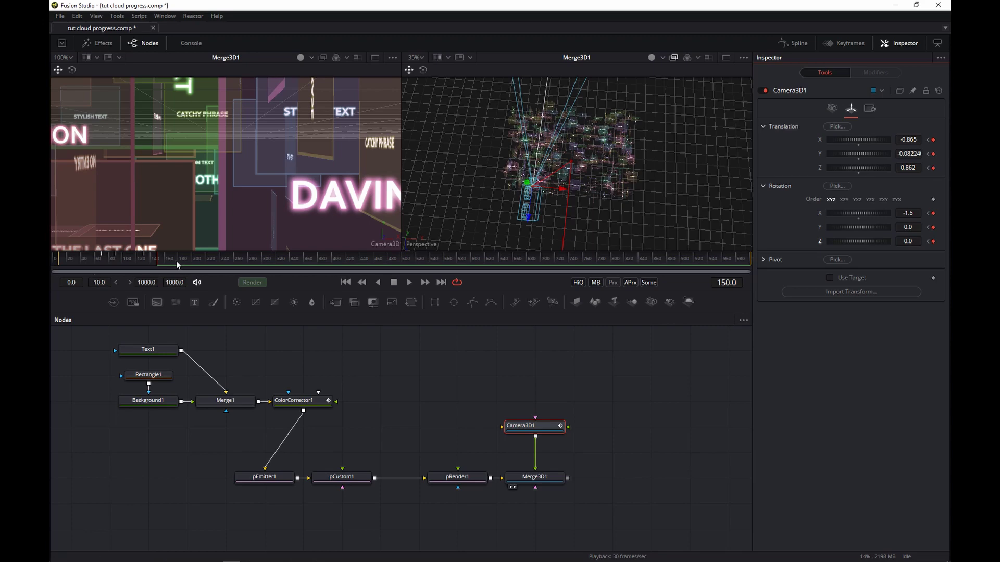
# At frame 199, move Camera3D1 deeper into the cloud and lower, to about Y -0.33 and Z -0.188.
pyautogui.click(192, 258)
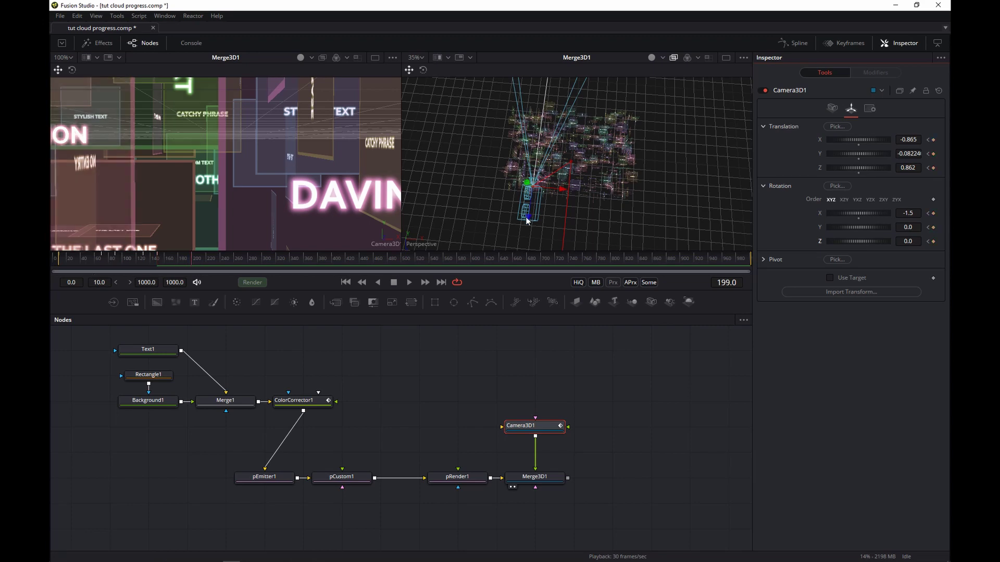
pyautogui.moveTo(527, 221); pyautogui.dragTo(531, 196)
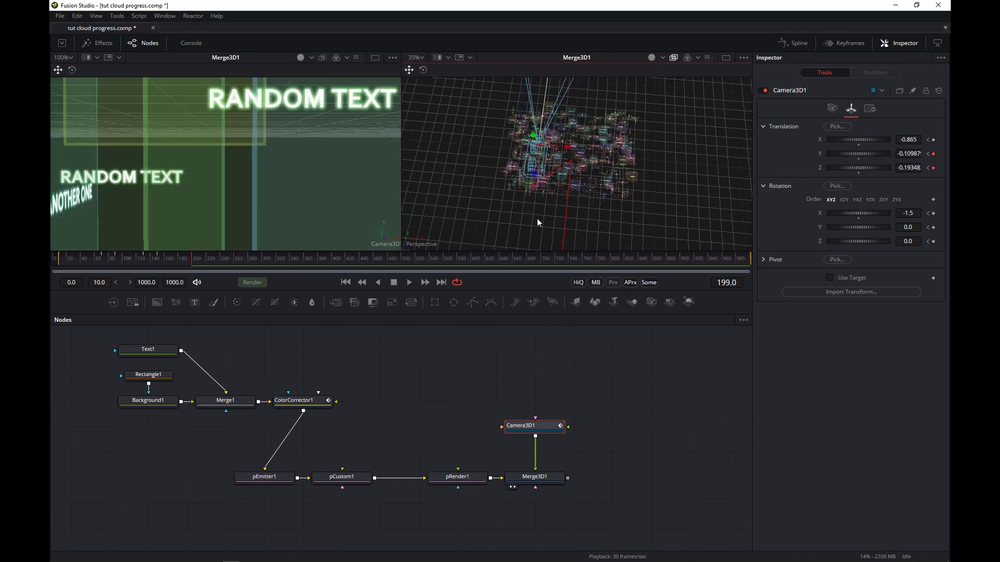
pyautogui.moveTo(538, 123); pyautogui.dragTo(539, 179)
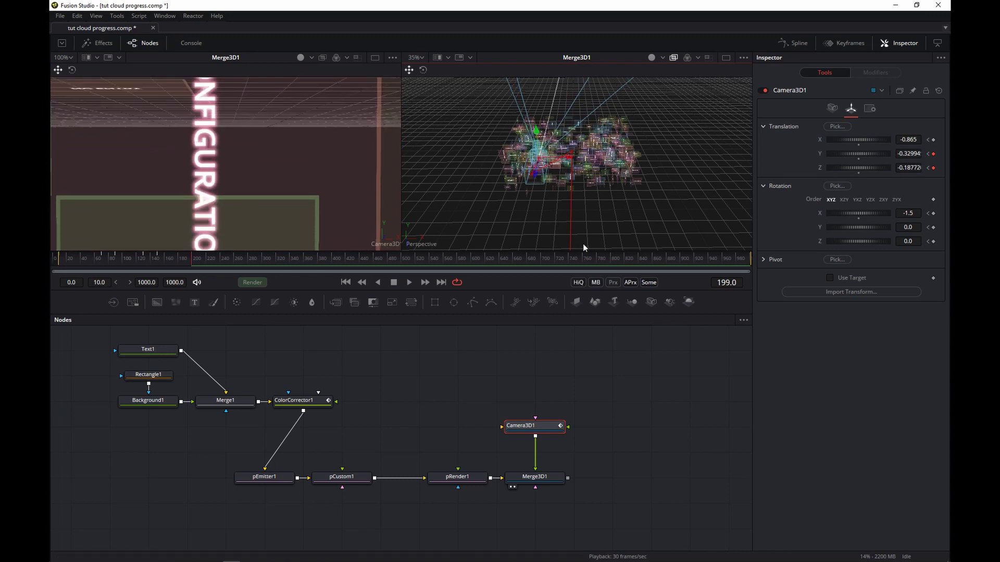
# Go to frame 179 and add a keyframe holding Camera3D1's Y rotation at 0.
pyautogui.click(726, 283)
pyautogui.write('179')
pyautogui.press('Return')
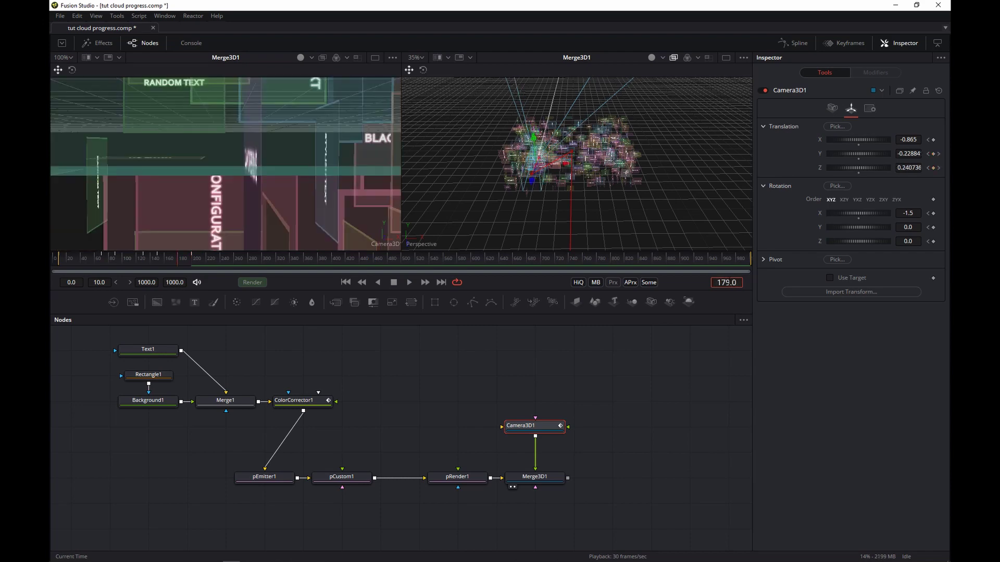
pyautogui.click(933, 228)
# Set Camera3D1's Y rotation to -90 at the frame 199 keyframe.
pyautogui.press(']')
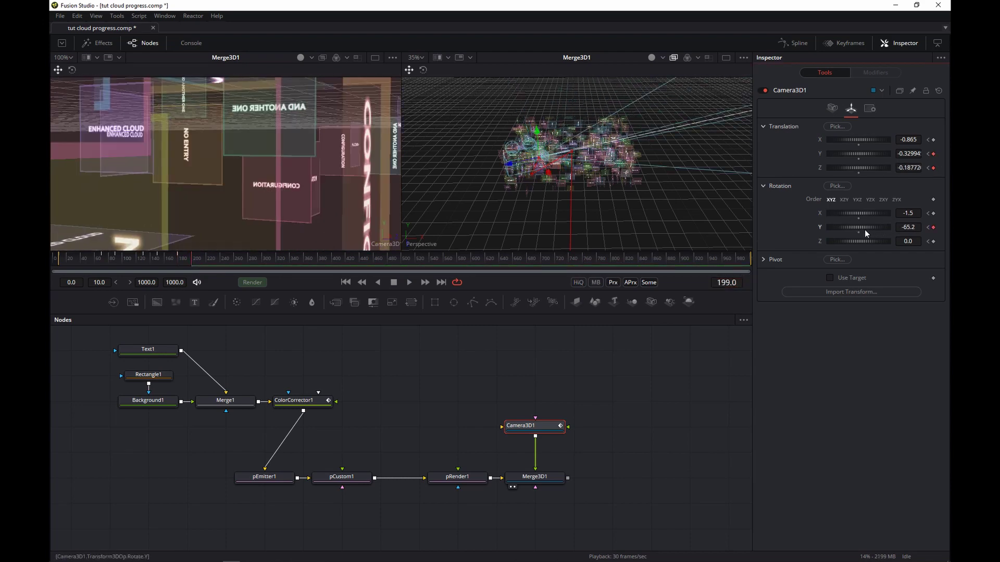
pyautogui.click(907, 227)
pyautogui.write('-90')
pyautogui.press('Return')
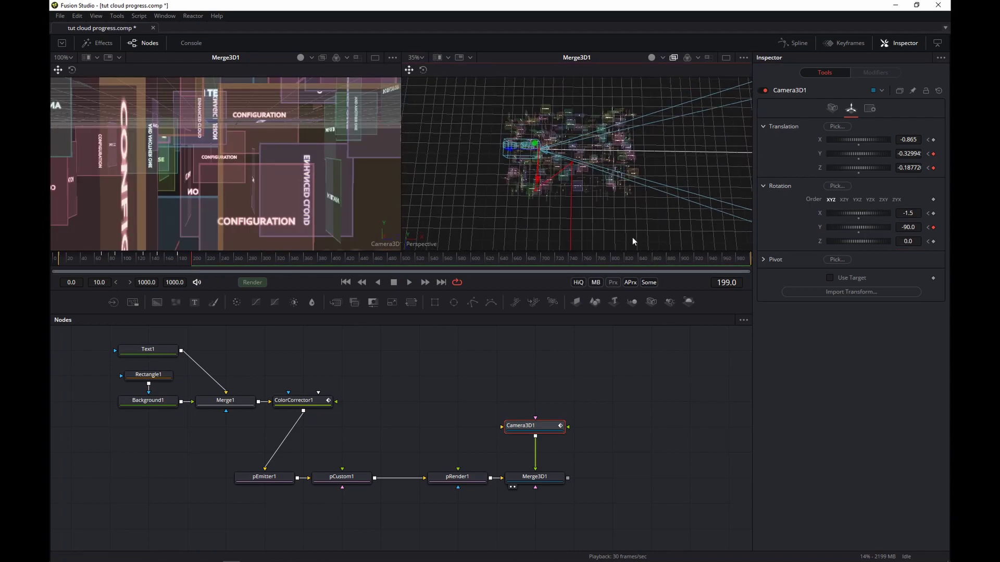
# Play the whole camera flight from the first render frame and stop it after the last turn.
pyautogui.click(345, 282)
pyautogui.press('space')
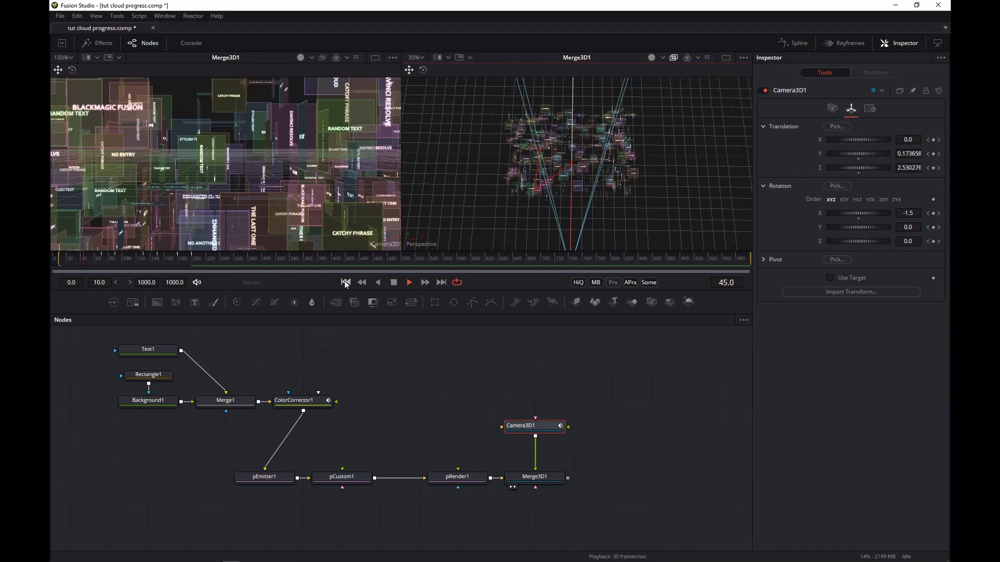
pyautogui.press('space')
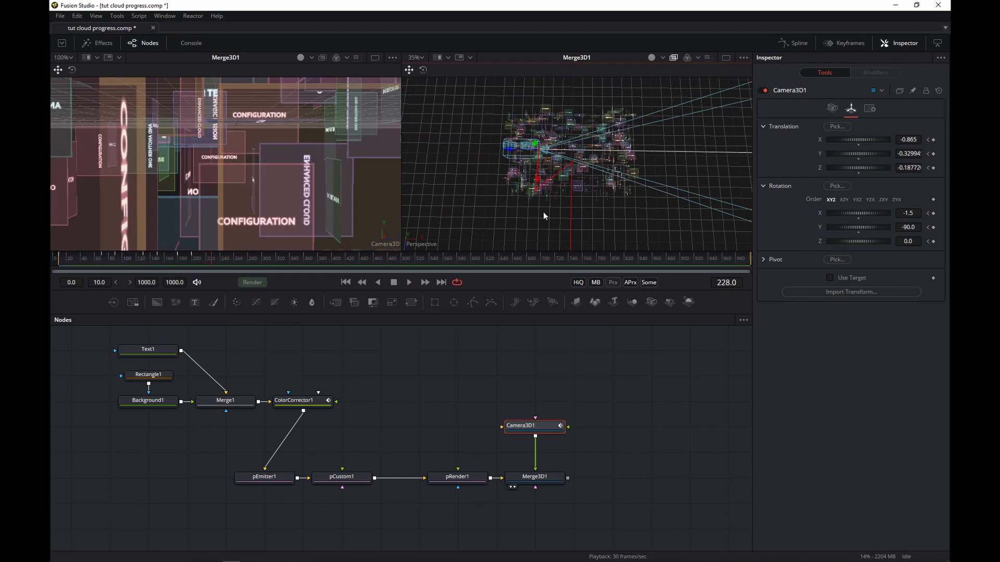
# Add a Renderer 3D node after Merge3D1 and show its output in the second viewer.
pyautogui.click(544, 478)
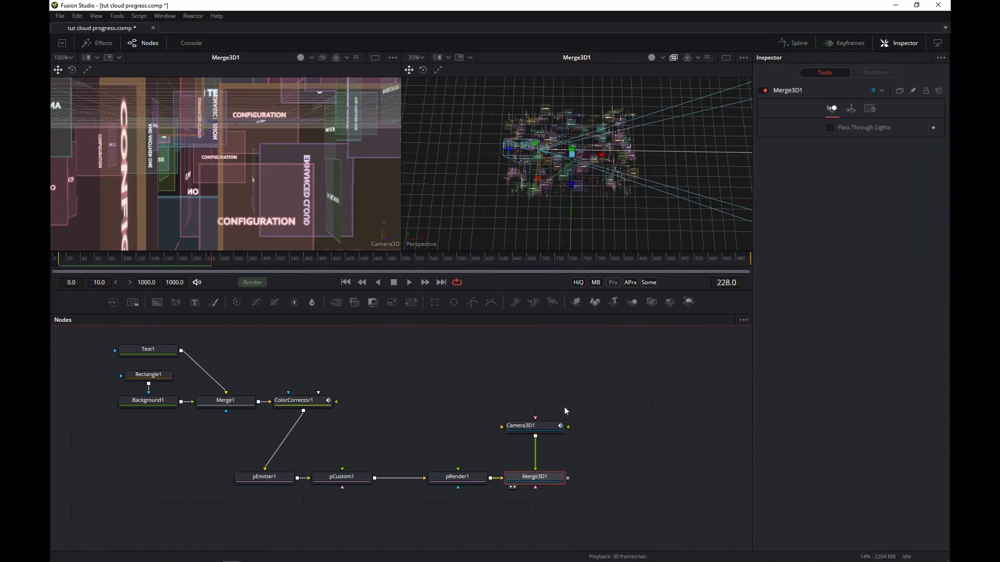
pyautogui.hotkey('shift', 'space')
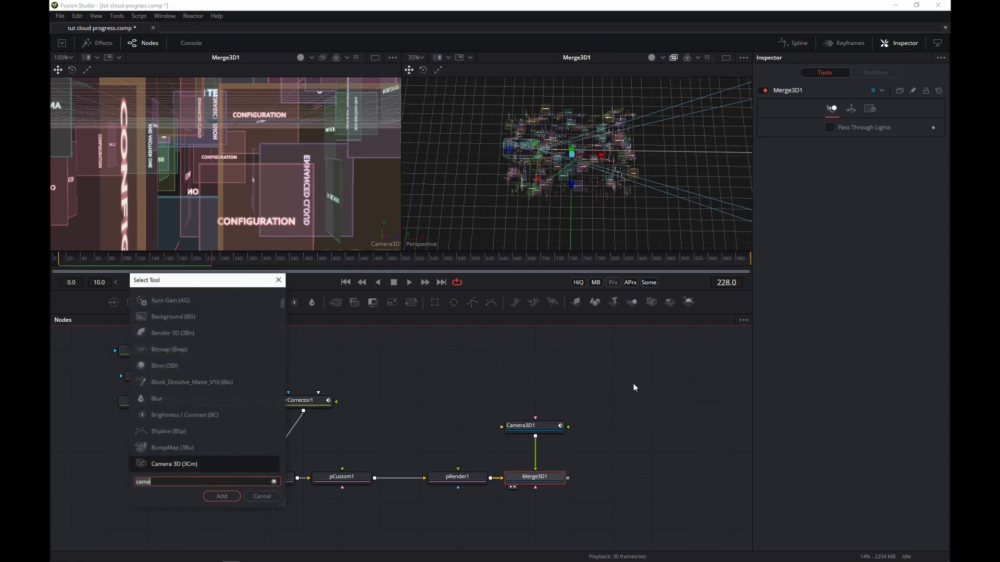
pyautogui.write('render')
pyautogui.press('Return')
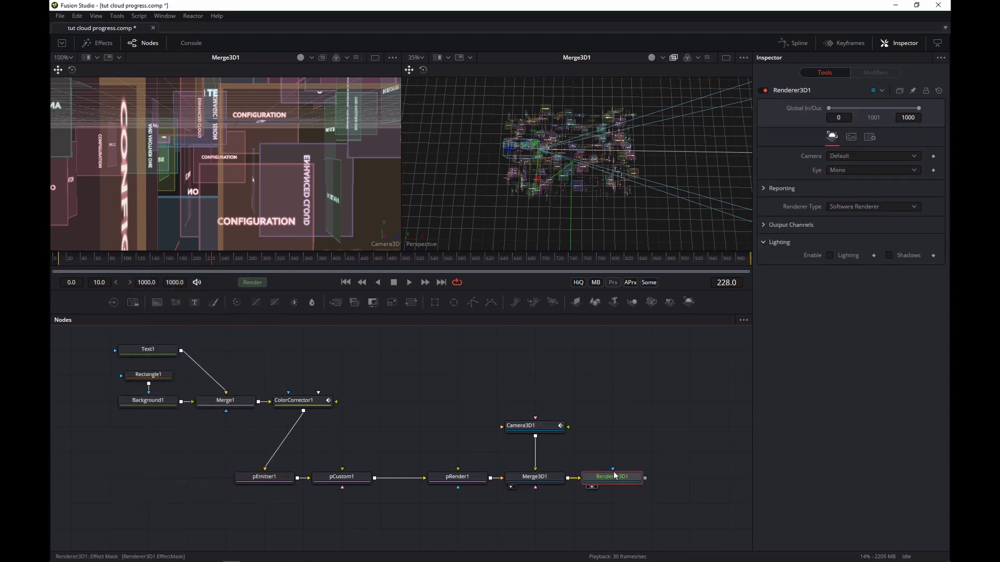
pyautogui.press('2')
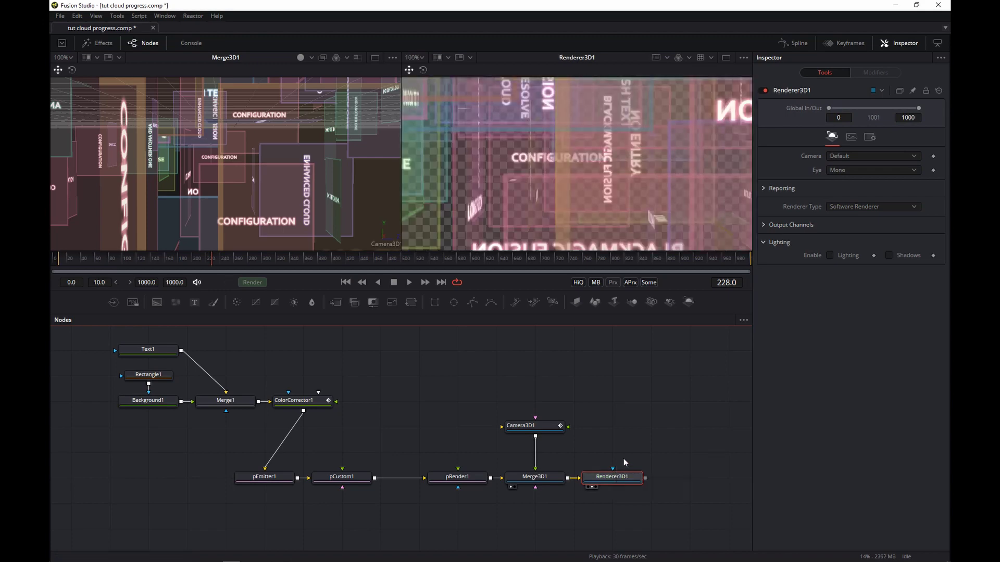
# Turn off the checkerboard background in the viewer showing Renderer3D1.
pyautogui.rightClick(633, 148)
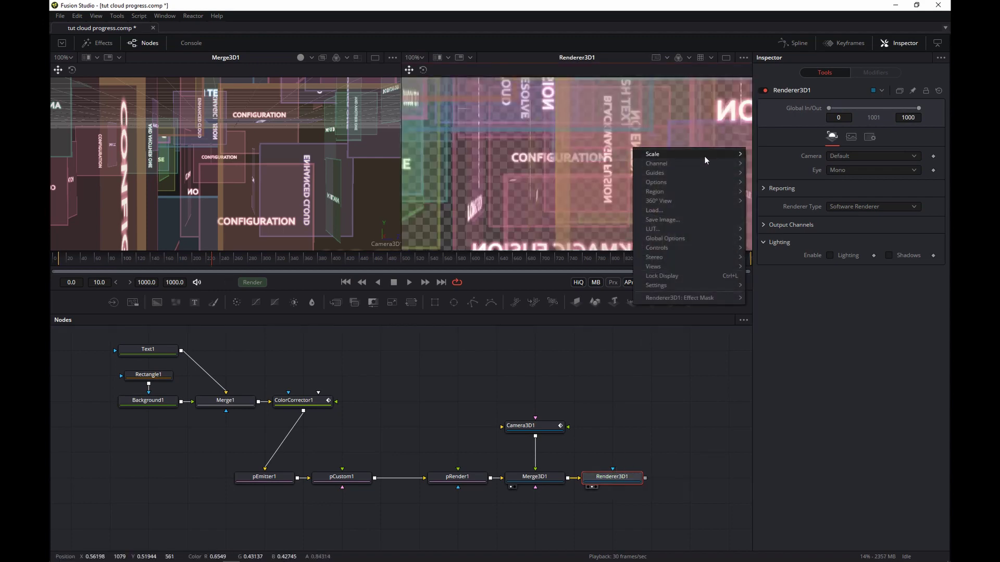
pyautogui.moveTo(694, 179)
pyautogui.click(779, 184)
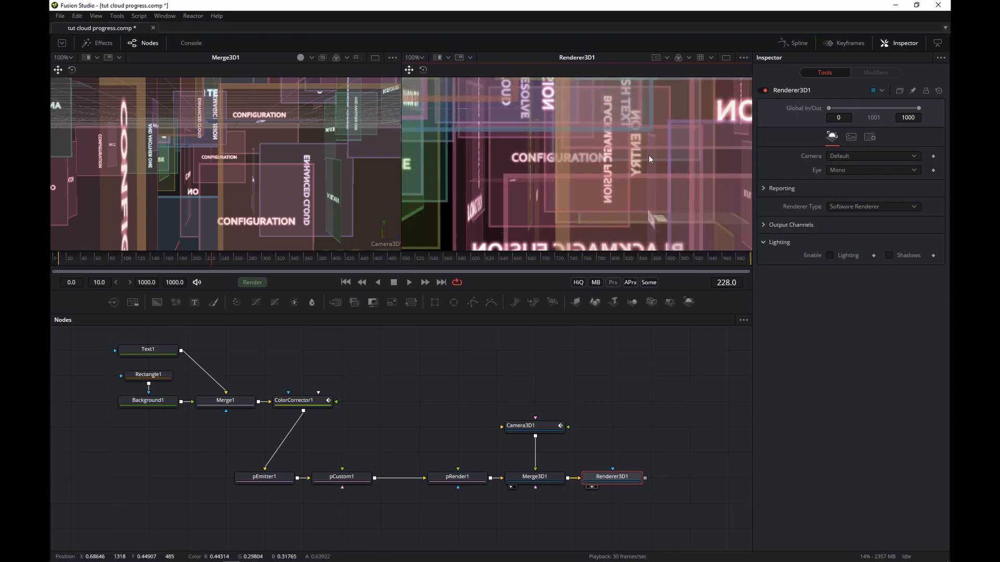
# Set Renderer3D1 to the OpenGL Renderer with Sorted (accurate) transparency and save the composition.
pyautogui.click(851, 206)
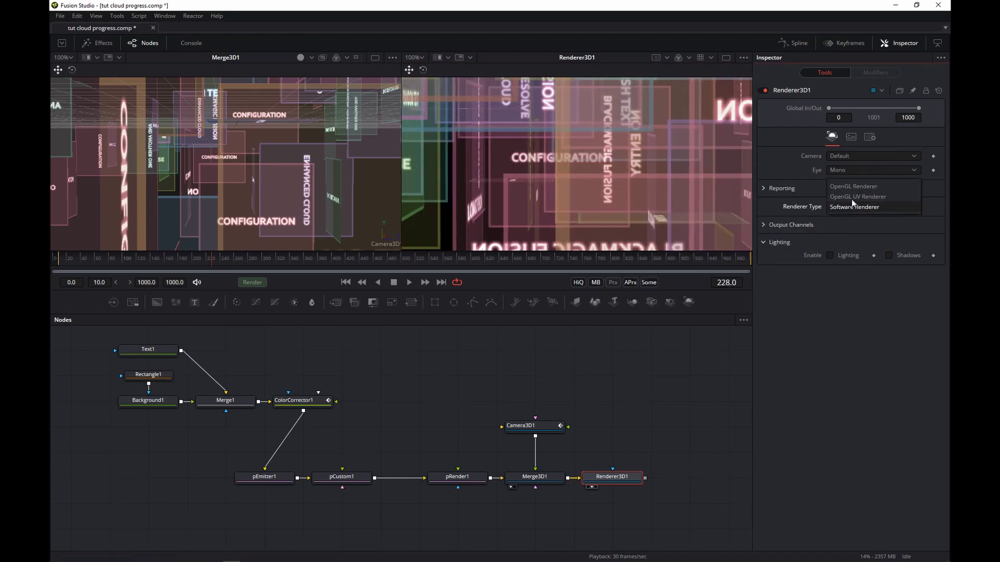
pyautogui.click(851, 185)
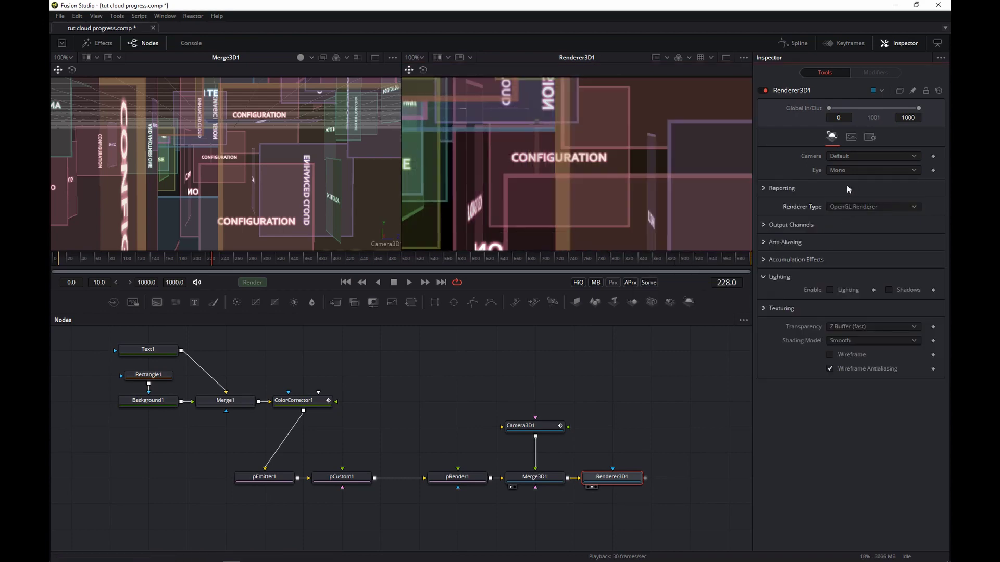
pyautogui.click(864, 326)
pyautogui.click(864, 337)
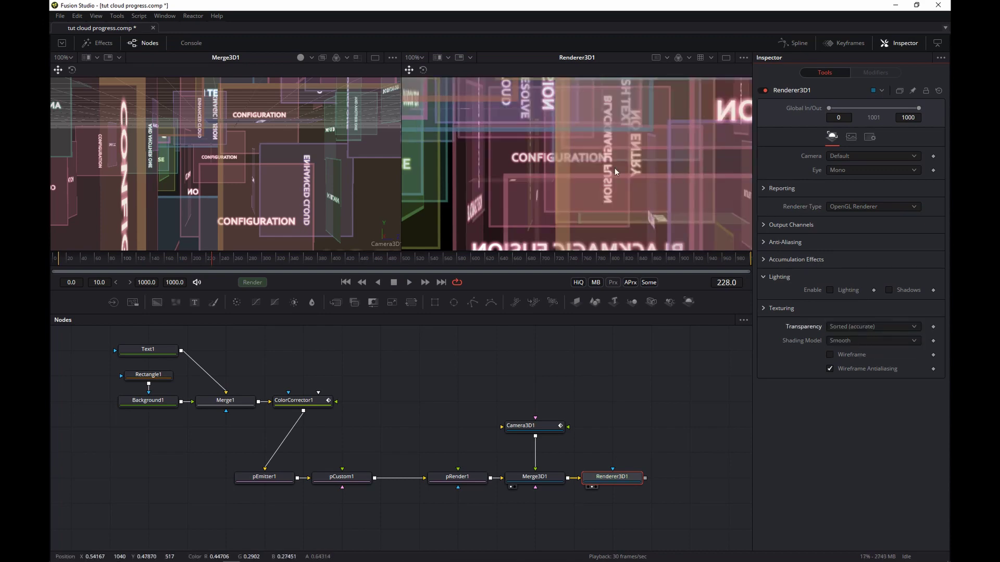
pyautogui.scroll(-3, 615, 168)
pyautogui.scroll(2, 614, 168)
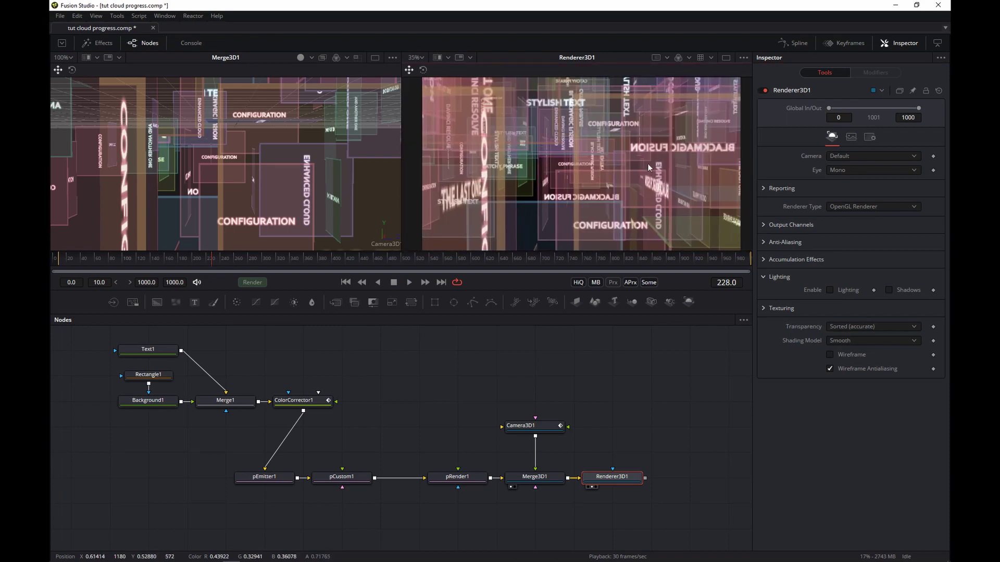
pyautogui.hotkey('ctrl', 's')
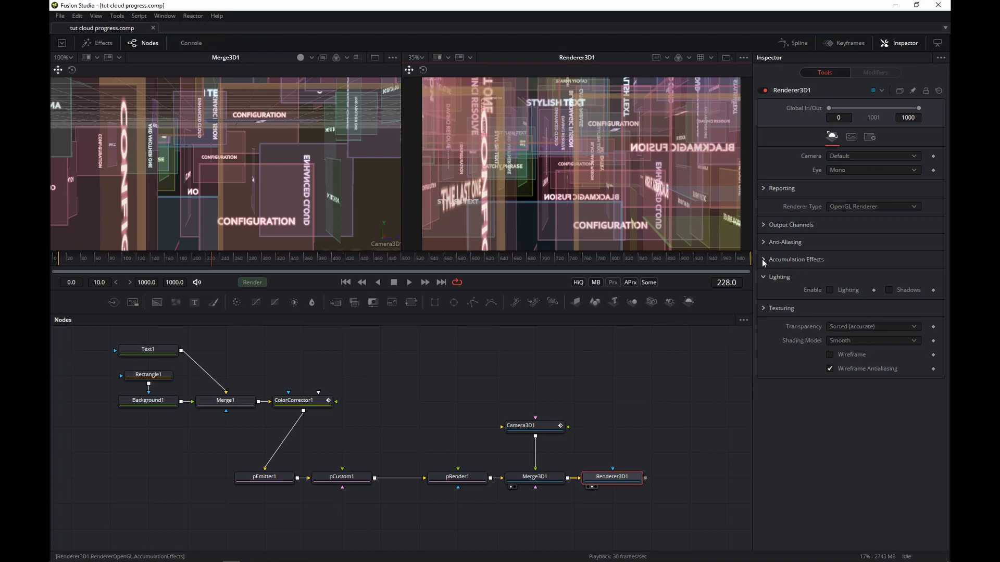
# Switch the Merge3D1 viewer from Camera3D1 to the Perspective view and frame the particle cloud around the camera.
pyautogui.click(543, 479)
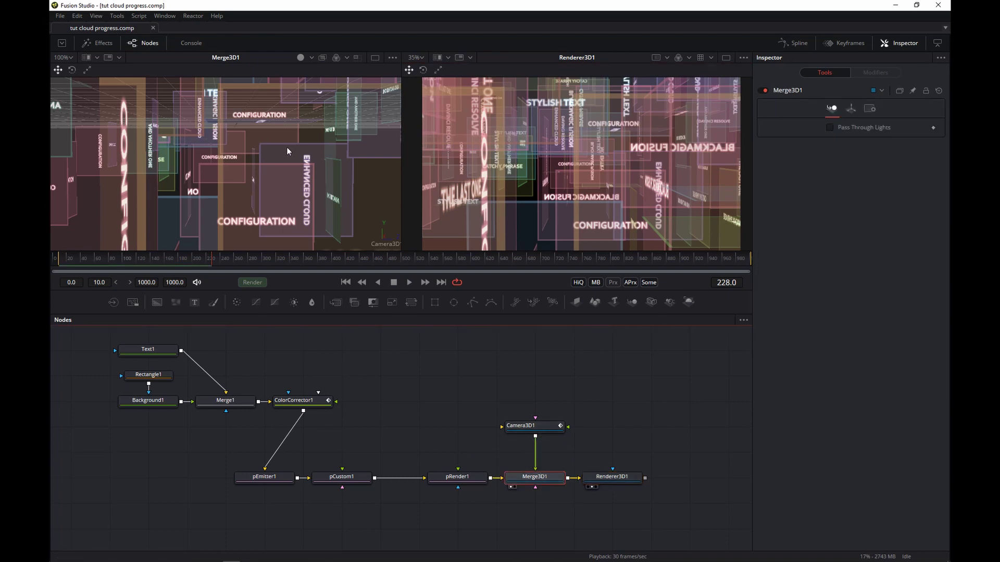
pyautogui.rightClick(390, 246)
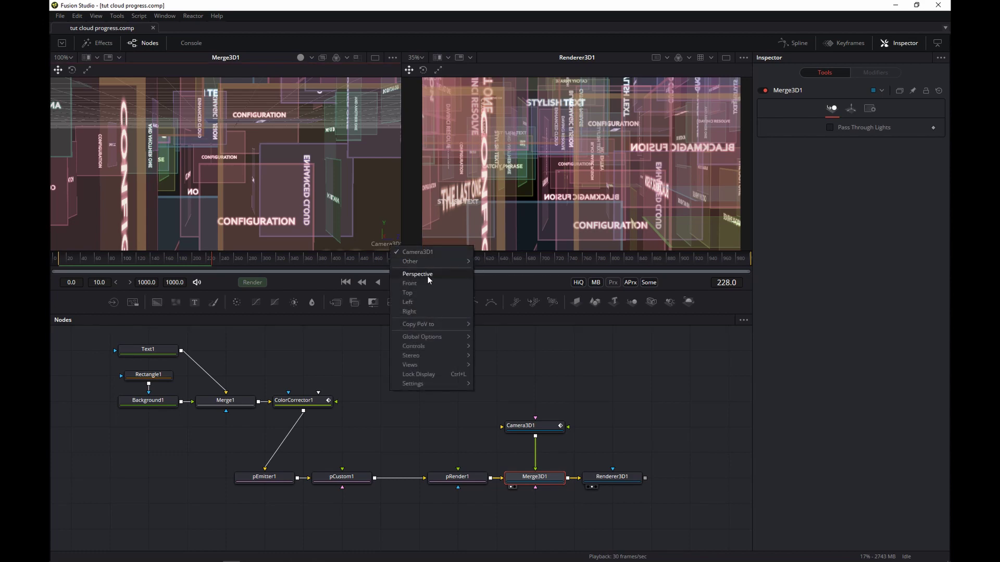
pyautogui.click(417, 275)
pyautogui.press('f')
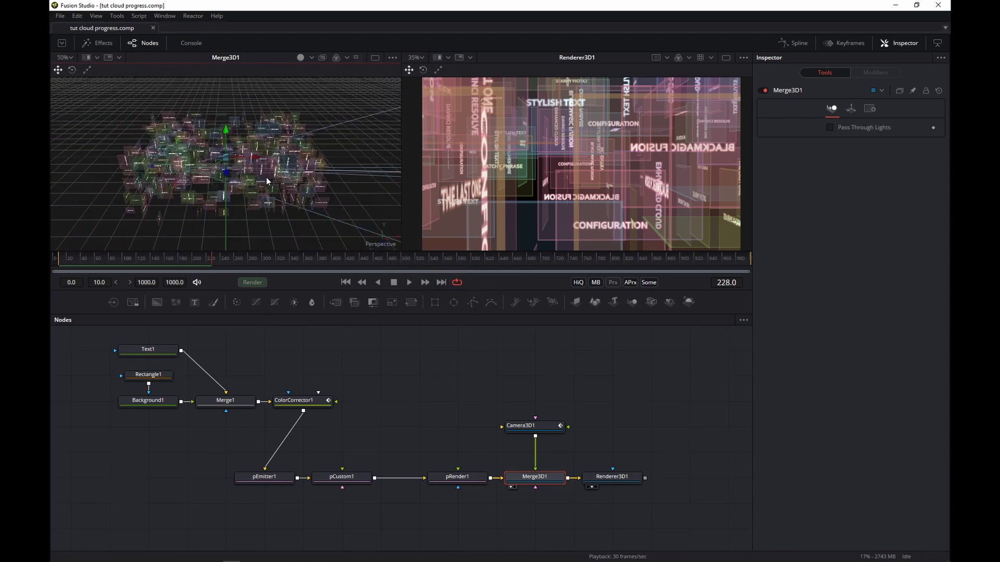
pyautogui.scroll(2, 176, 185)
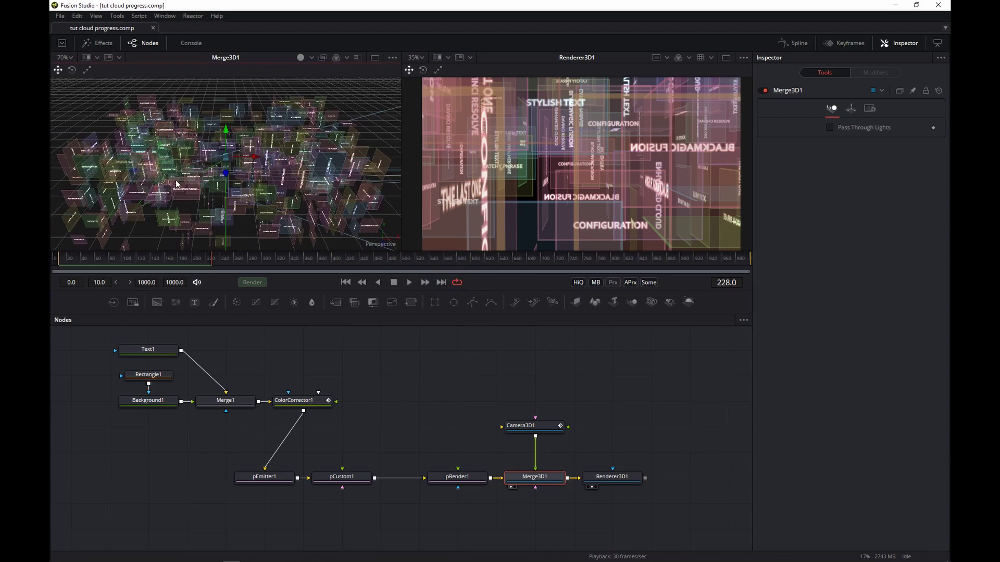
pyautogui.moveTo(179, 182); pyautogui.dragTo(291, 156)
pyautogui.scroll(2, 199, 208)
pyautogui.moveTo(198, 208); pyautogui.dragTo(185, 169)
pyautogui.click(81, 201)
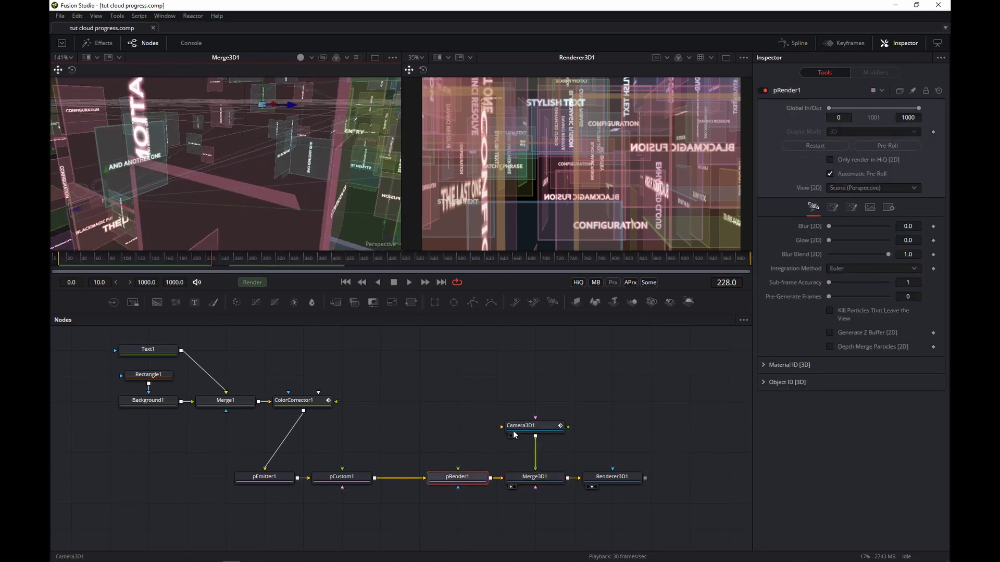
# Make Camera3D1's focal plane visible with 10 subdivisions and fit the scene in the perspective viewer.
pyautogui.click(515, 427)
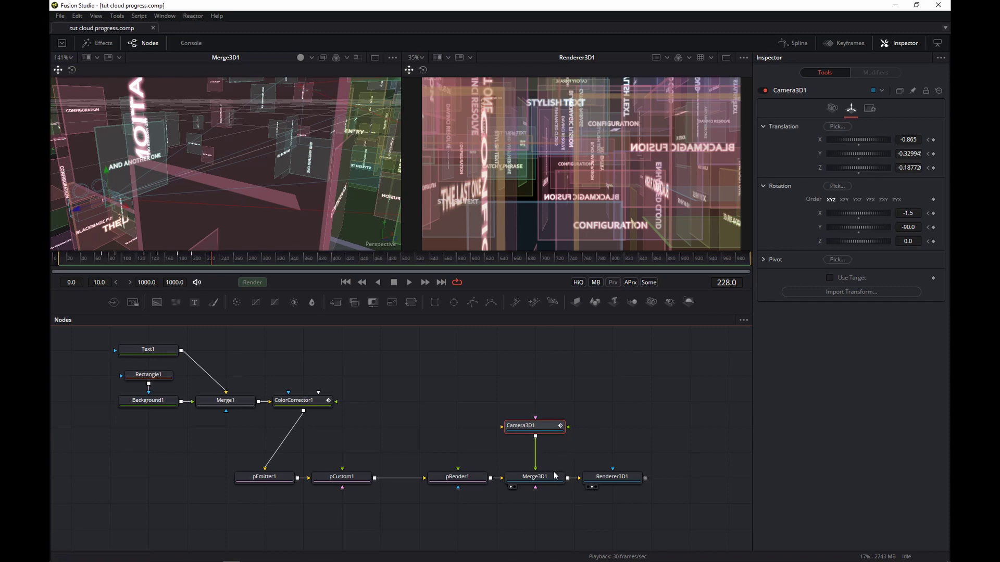
pyautogui.click(832, 108)
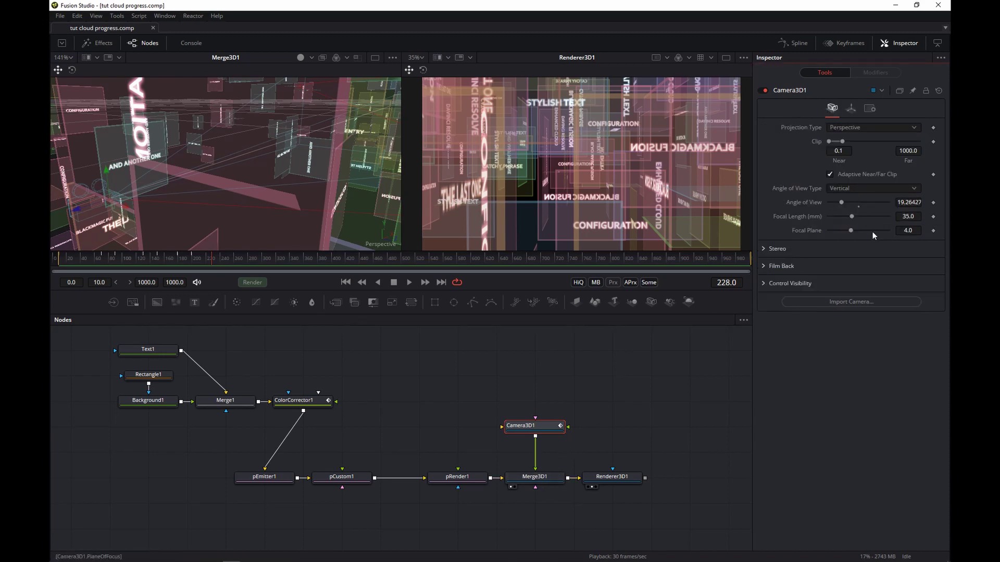
pyautogui.click(763, 285)
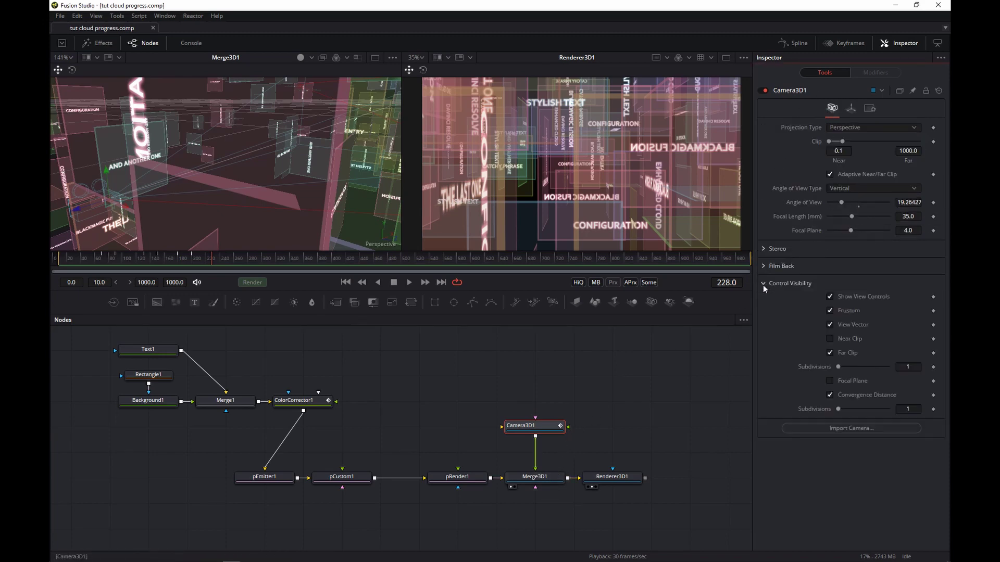
pyautogui.click(830, 381)
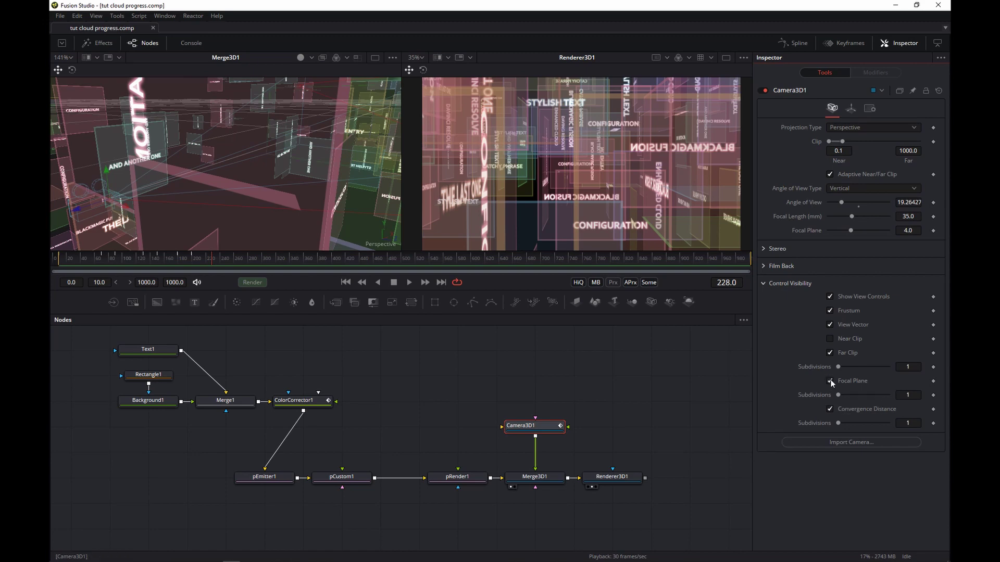
pyautogui.moveTo(838, 396); pyautogui.dragTo(874, 398)
pyautogui.moveTo(346, 139); pyautogui.dragTo(321, 156)
pyautogui.hotkey('ctrl', 'f')
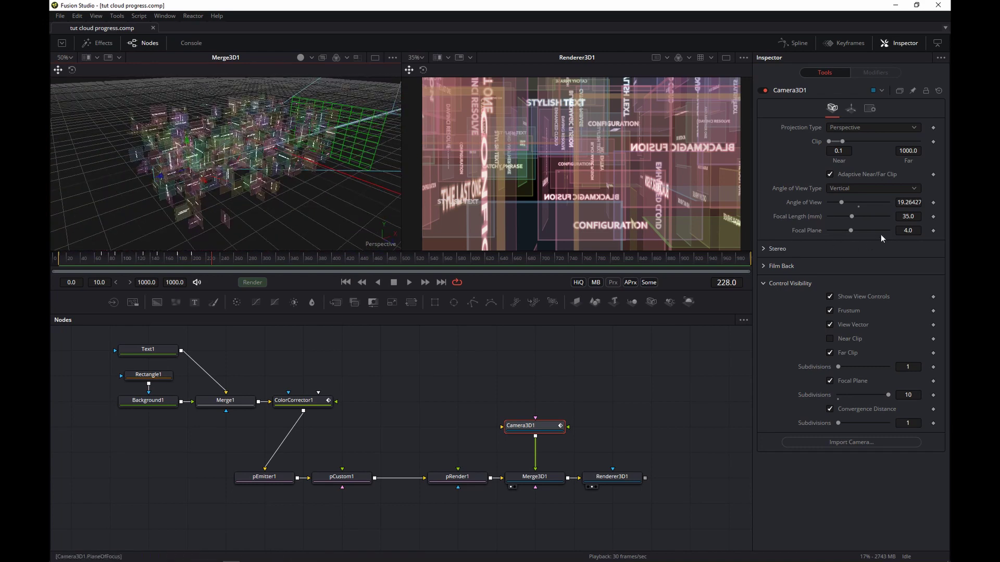
# Set Camera3D1's Focal Plane distance to 1.0 and check where it sits in the cloud.
pyautogui.moveTo(909, 230); pyautogui.dragTo(910, 231)
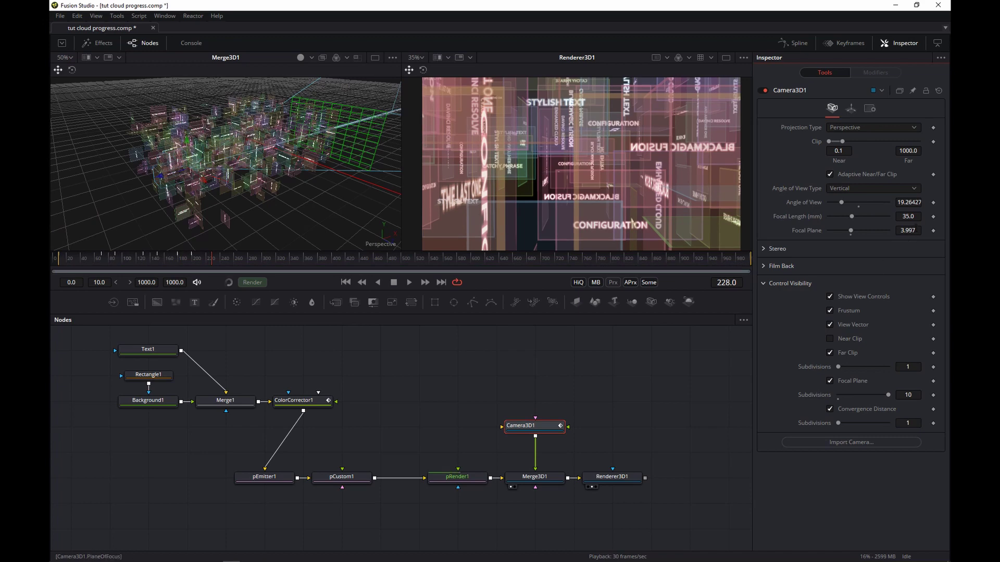
pyautogui.click(915, 230)
pyautogui.write('1')
pyautogui.press('Return')
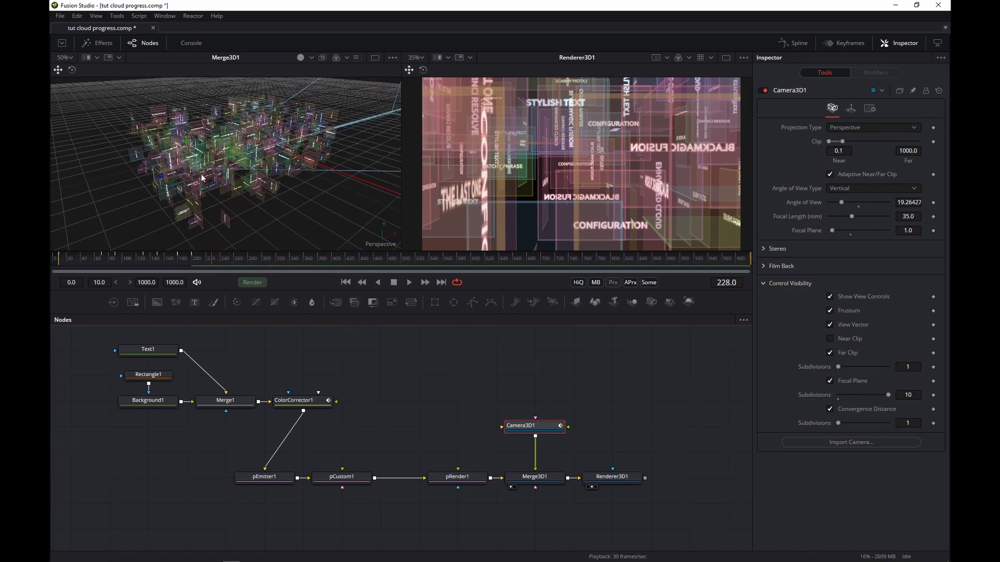
pyautogui.scroll(3, 202, 177)
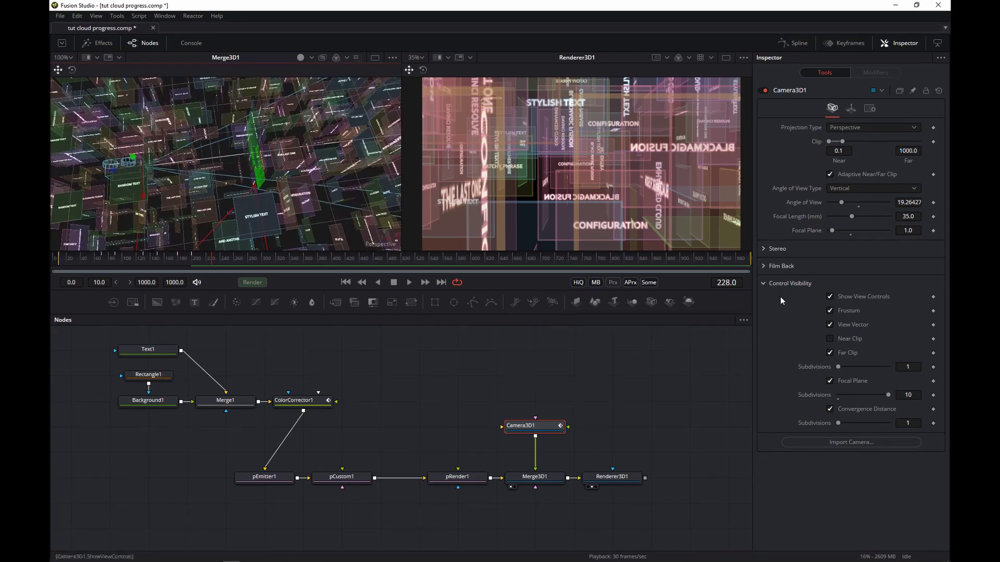
# Bring Camera3D1's focal plane closer by setting its distance to 0.5.
pyautogui.click(908, 230)
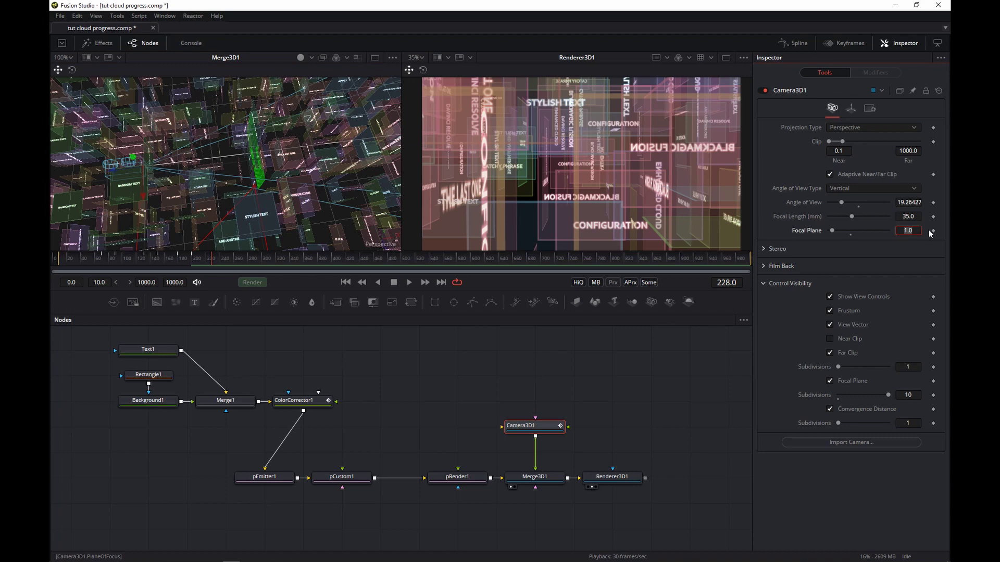
pyautogui.write('0.5')
pyautogui.click(611, 352)
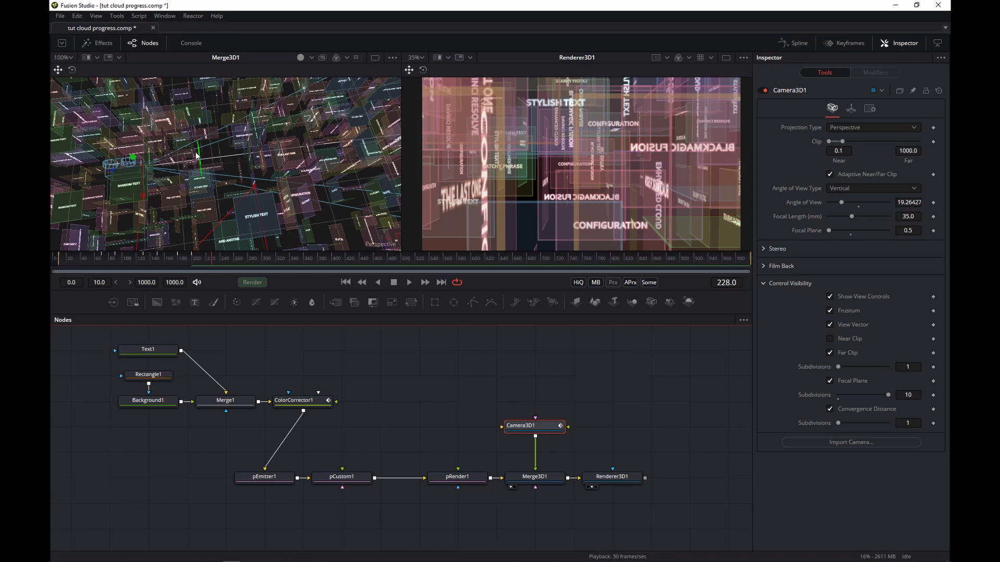
# Enable Renderer3D1's accumulation effects with depth of field and set the Amount of DoF Blur to 0.005.
pyautogui.click(626, 477)
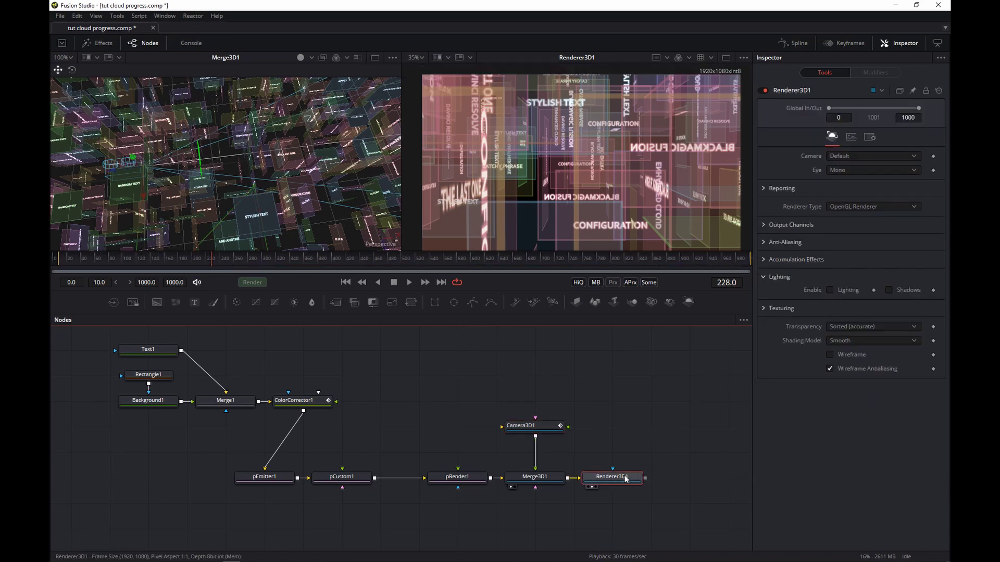
pyautogui.click(764, 260)
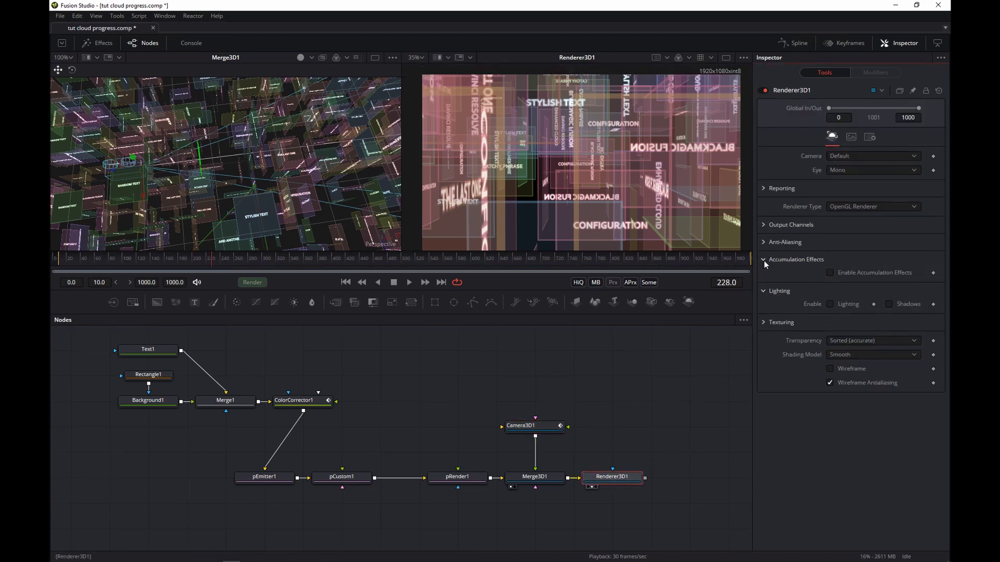
pyautogui.click(830, 273)
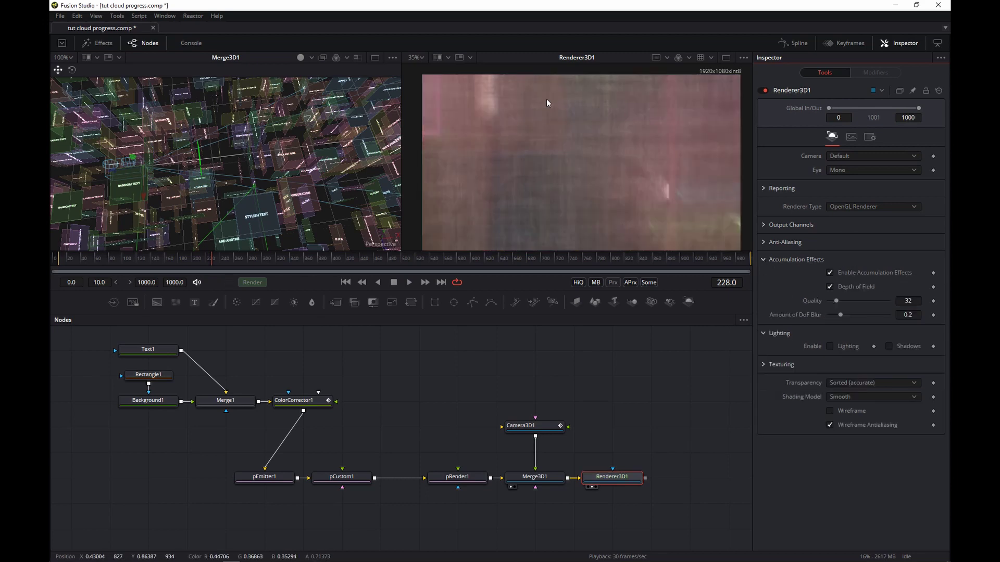
pyautogui.click(915, 314)
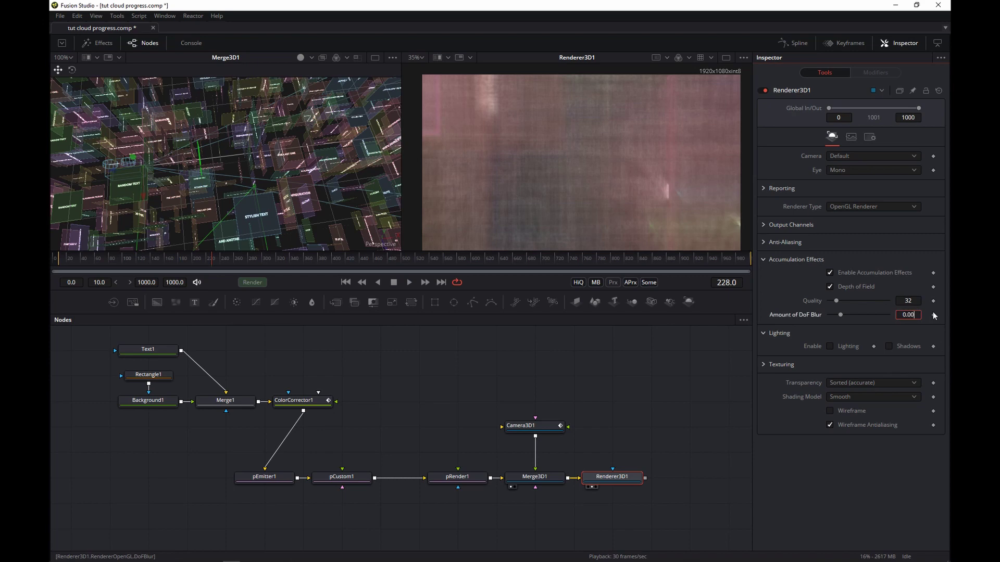
pyautogui.press('Return')
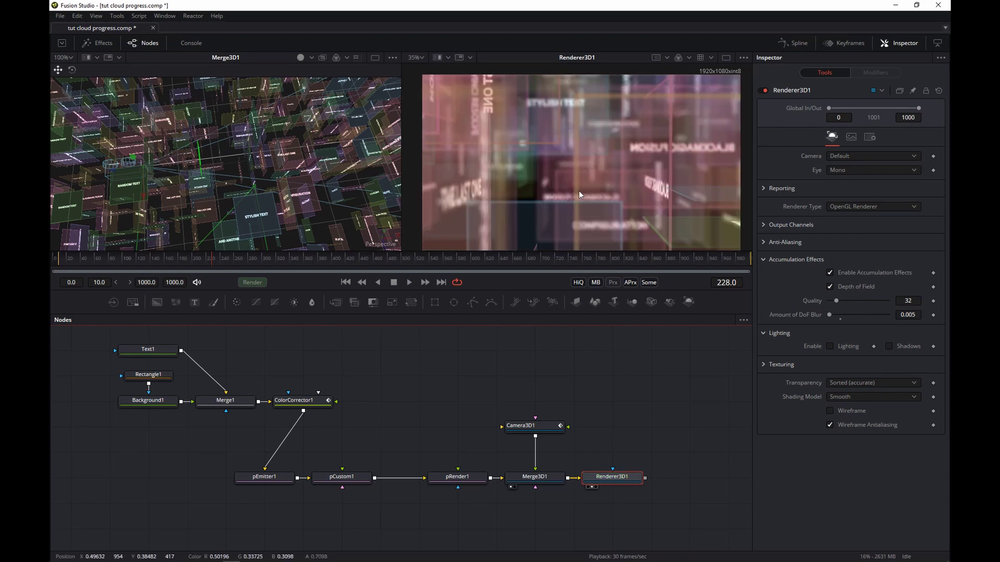
# Set Renderer3D1's accumulation Quality to 10 and the Amount of DoF Blur to 0.002.
pyautogui.click(907, 300)
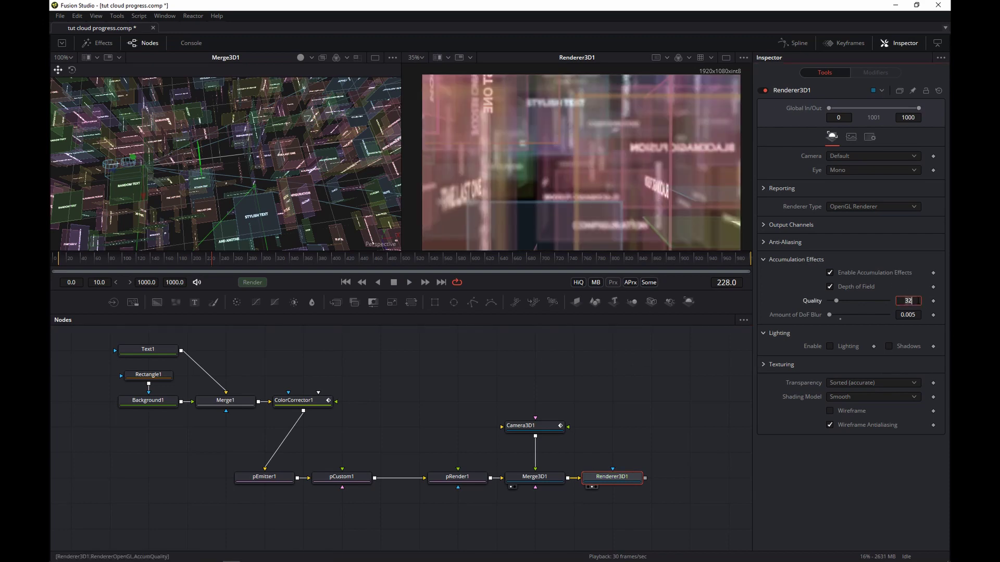
pyautogui.write('10')
pyautogui.press('Return')
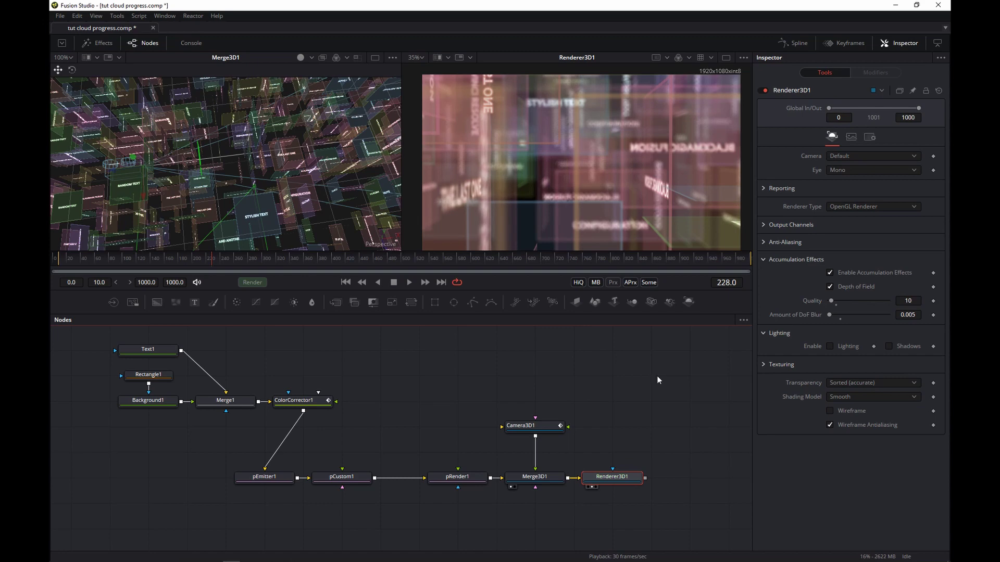
pyautogui.click(920, 316)
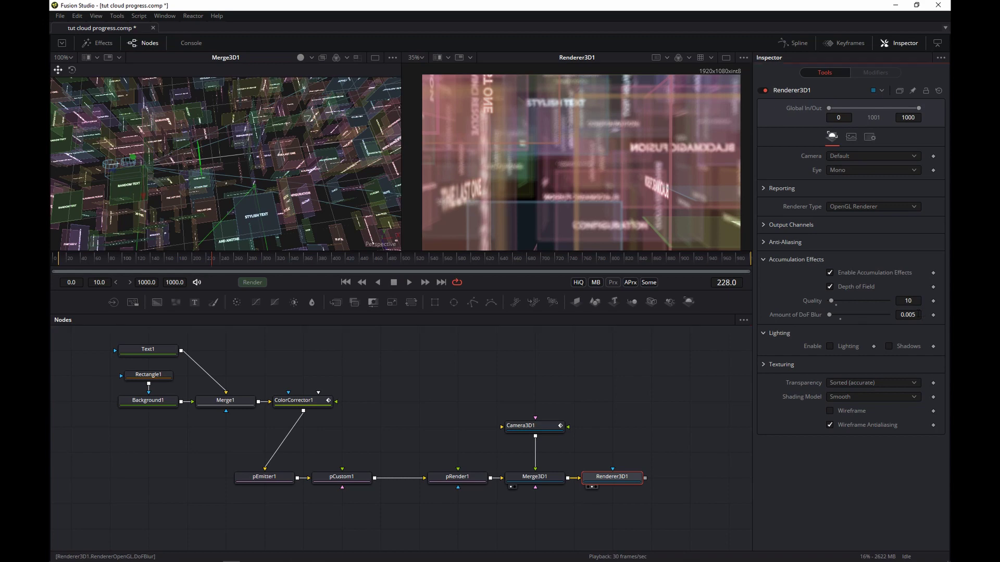
pyautogui.click(672, 368)
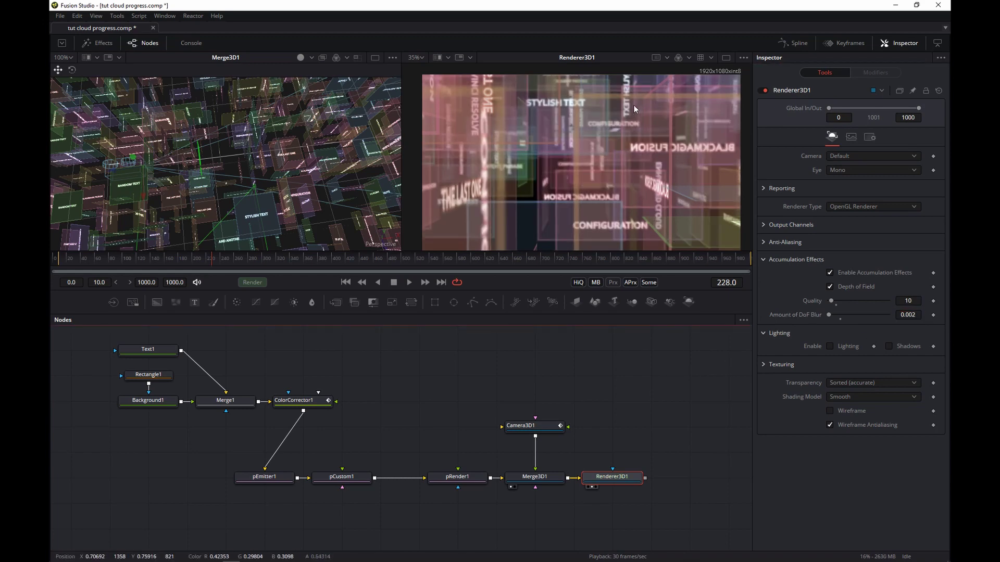
# Compare the render without and with accumulation effects, leaving them enabled on Renderer3D1.
pyautogui.click(830, 274)
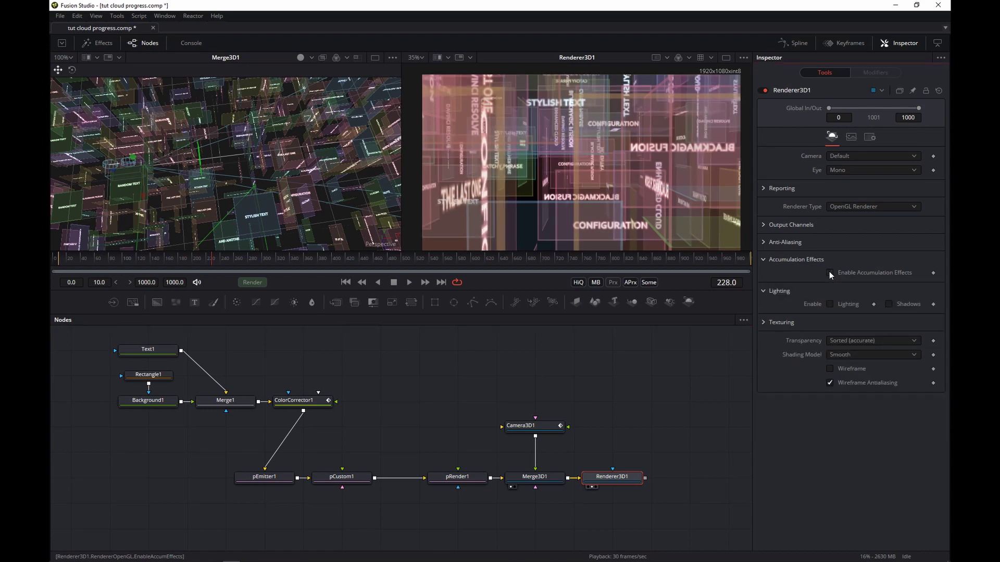
pyautogui.click(830, 273)
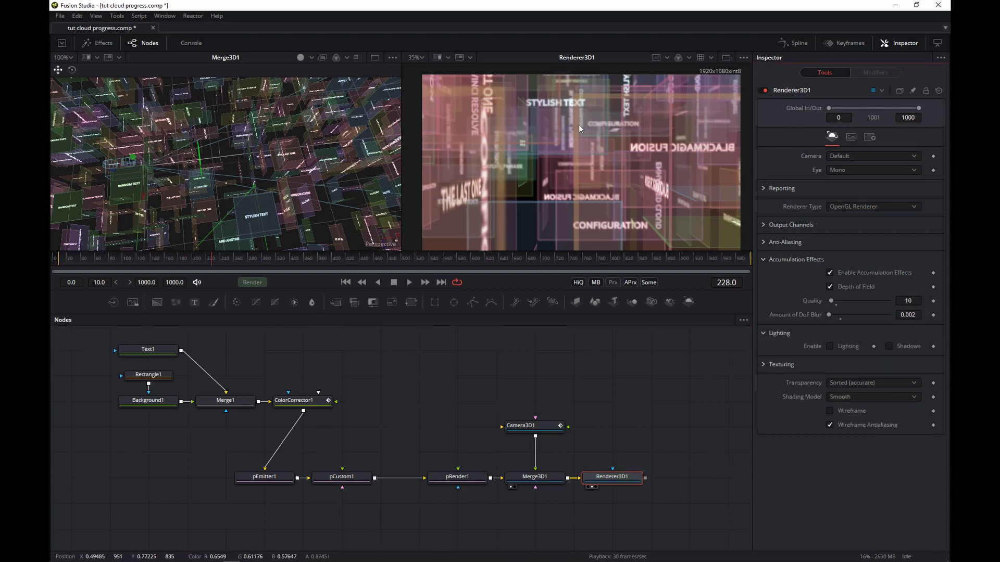
pyautogui.click(620, 480)
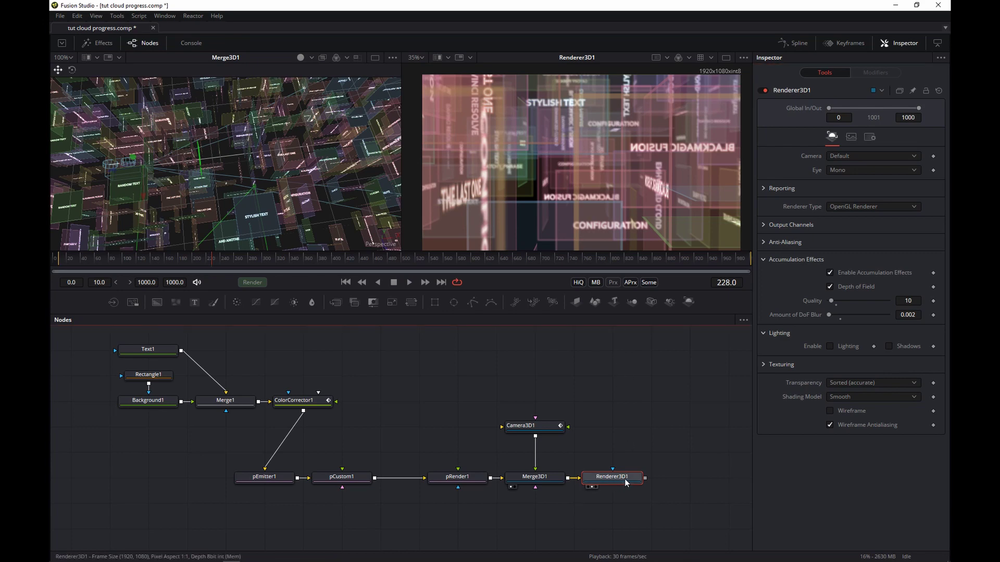
pyautogui.moveTo(624, 479)
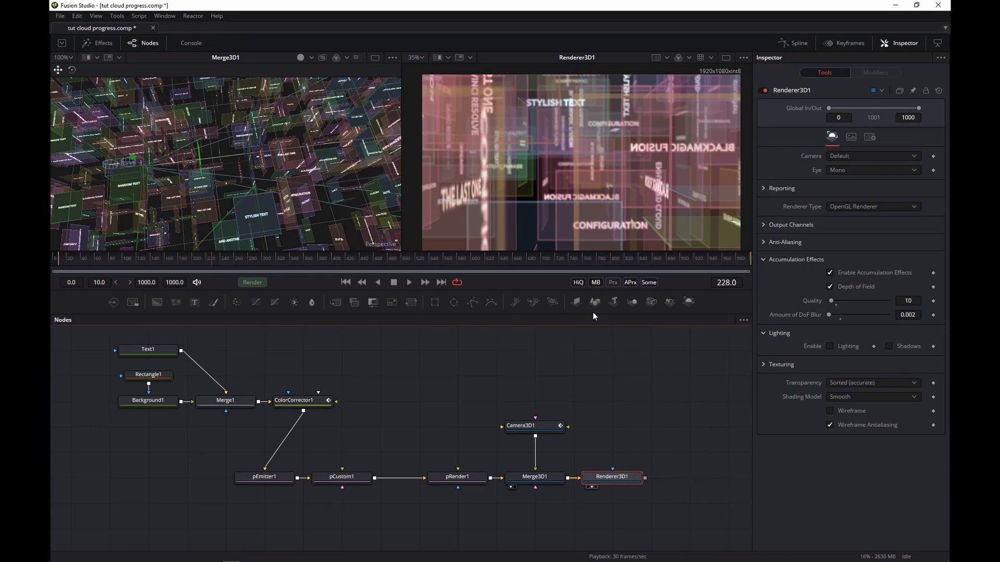
# Add a Soft Glow node after Renderer3D1 and show its output in the second viewer.
pyautogui.hotkey('shift', 'space')
pyautogui.write('so')
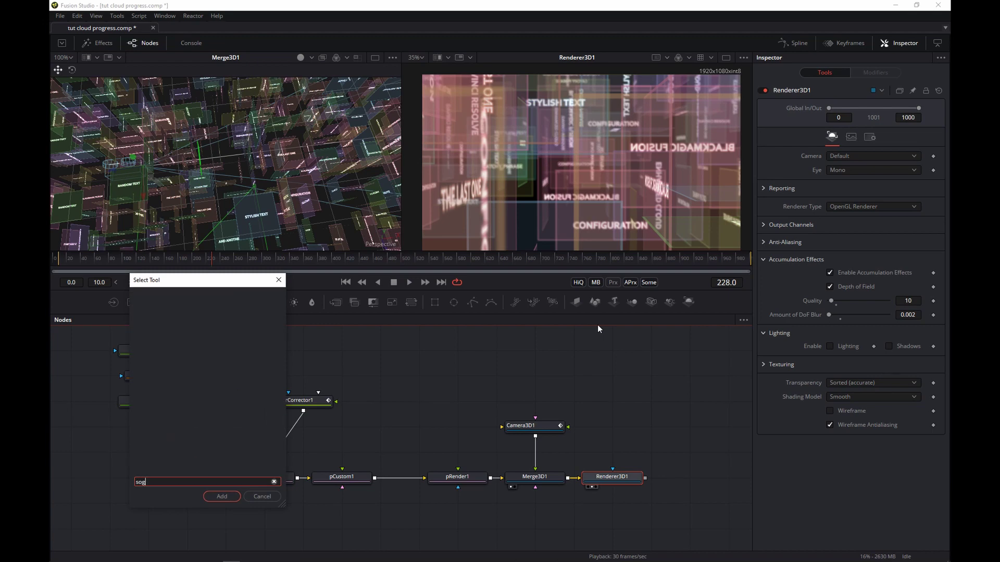
pyautogui.press('Return')
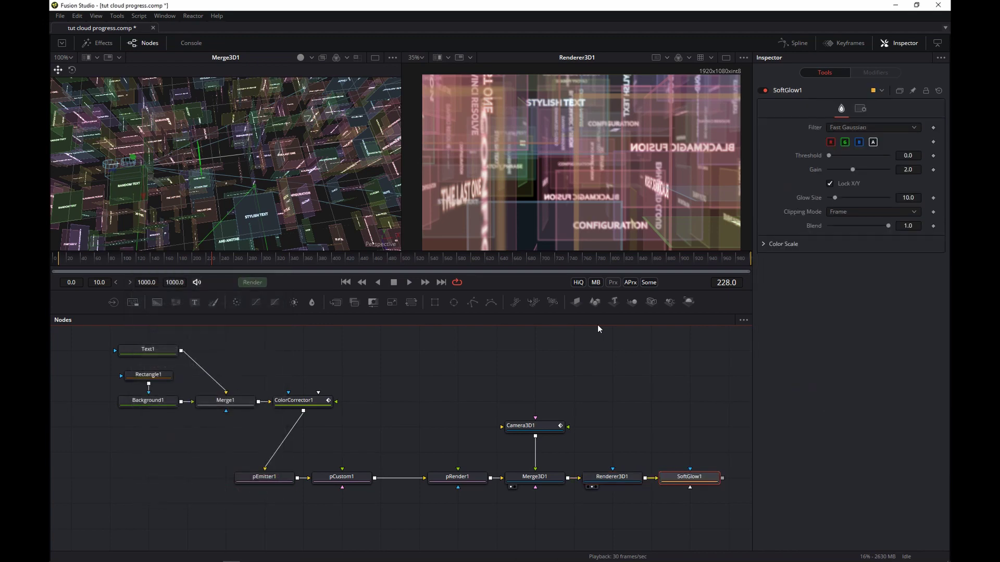
pyautogui.press('2')
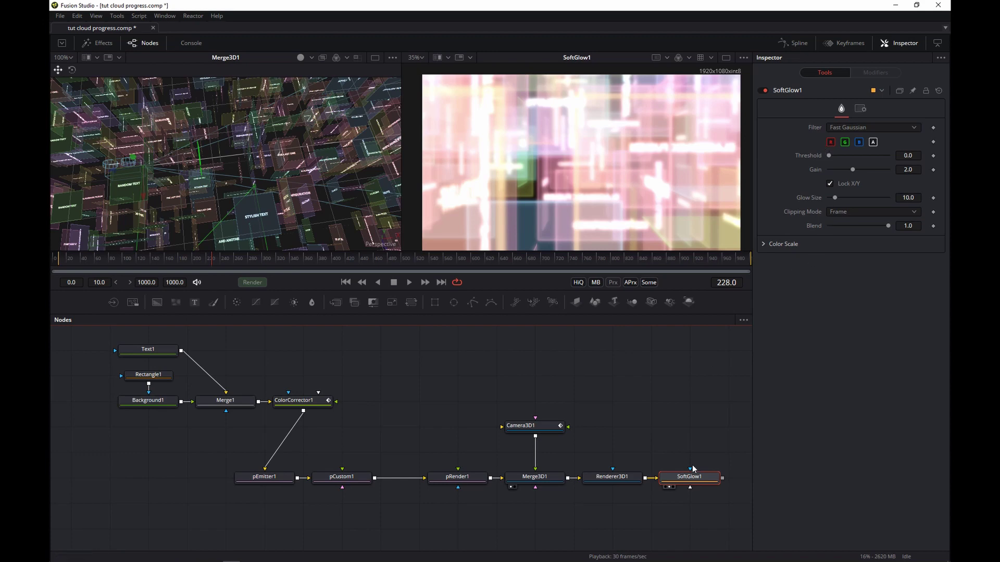
# Insert an Alpha Multiply node between Renderer3D1 and SoftGlow1 and show its output in the second viewer.
pyautogui.moveTo(699, 442); pyautogui.dragTo(589, 436)
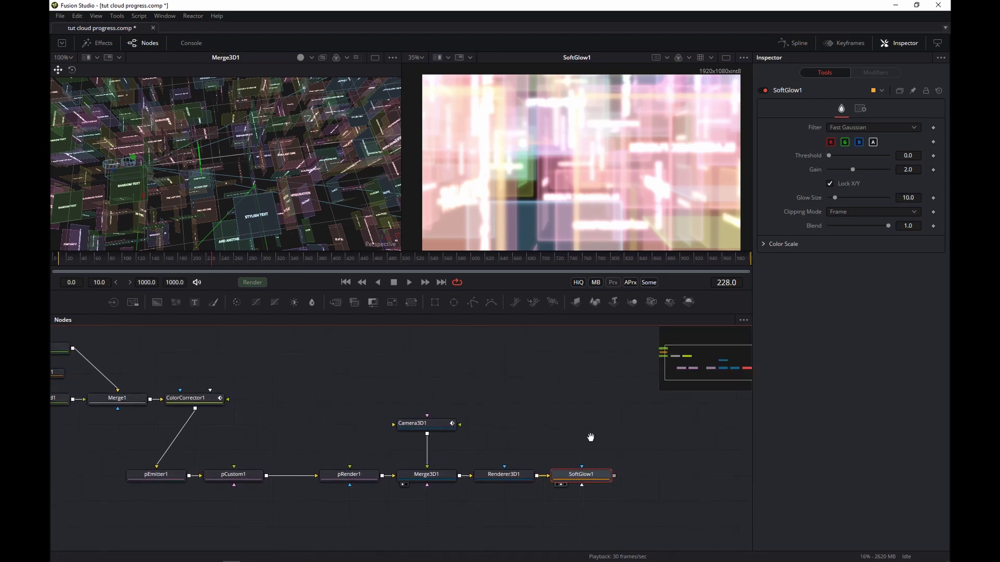
pyautogui.moveTo(584, 477); pyautogui.dragTo(661, 476)
pyautogui.click(504, 473)
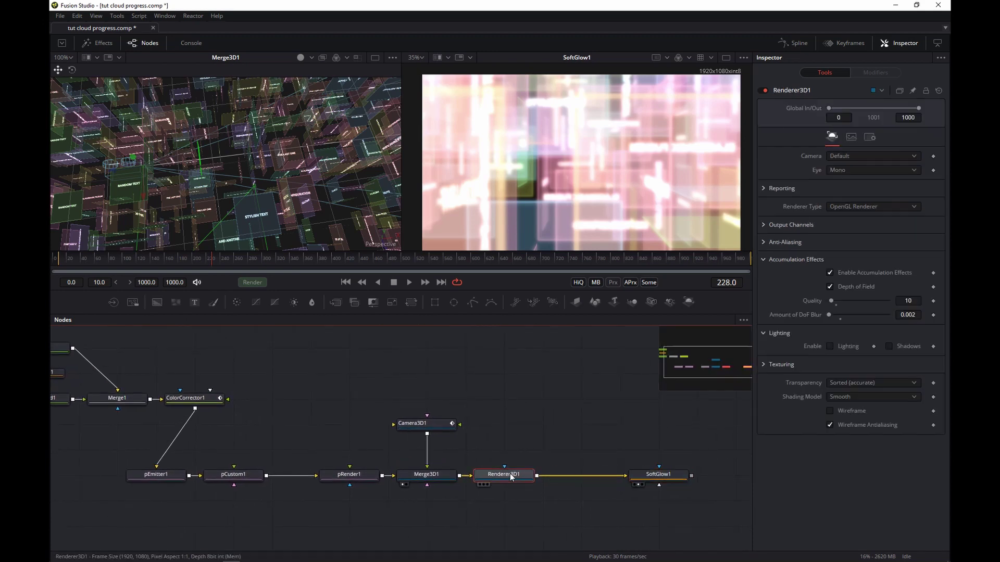
pyautogui.click(662, 474)
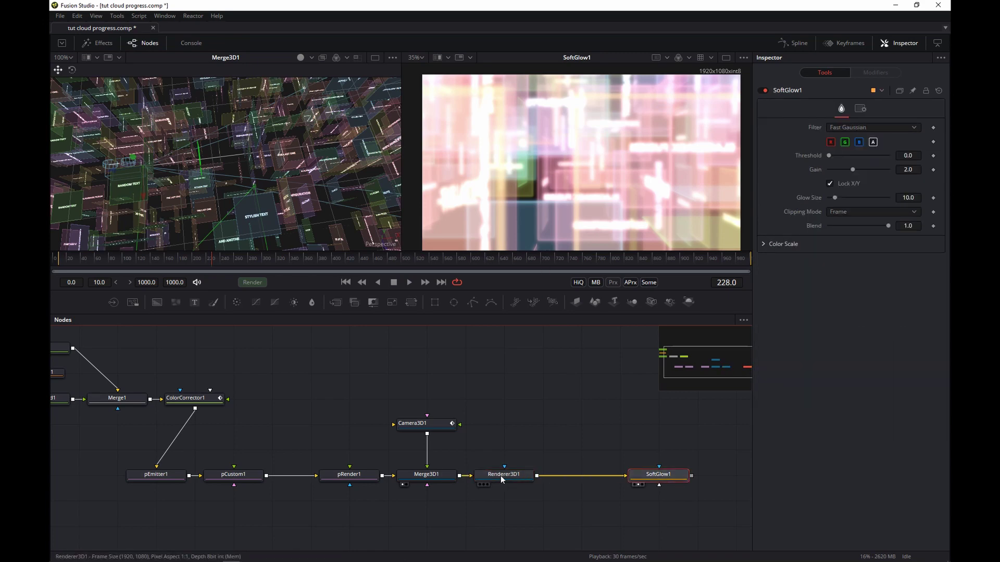
pyautogui.click(516, 478)
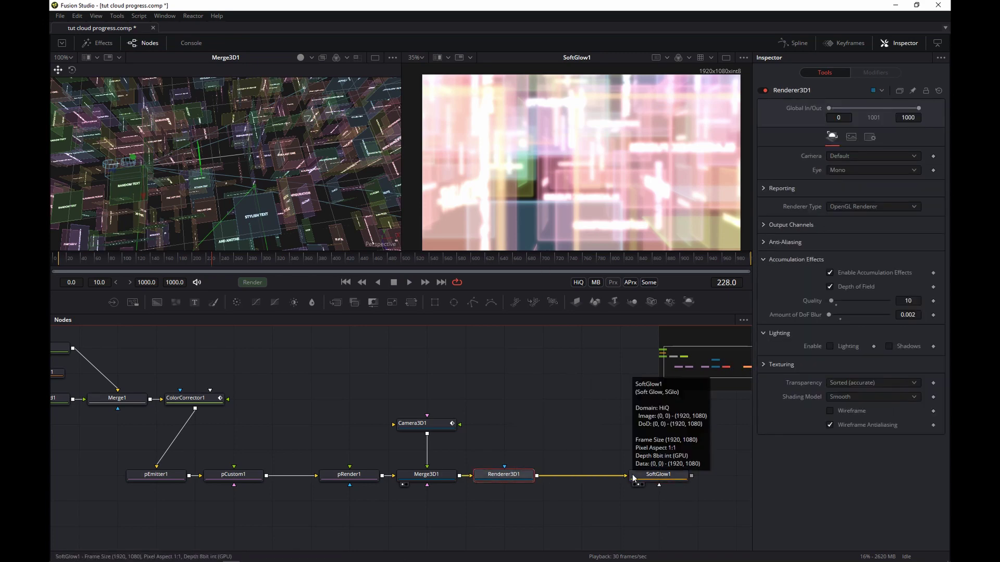
pyautogui.hotkey('shift', 'space')
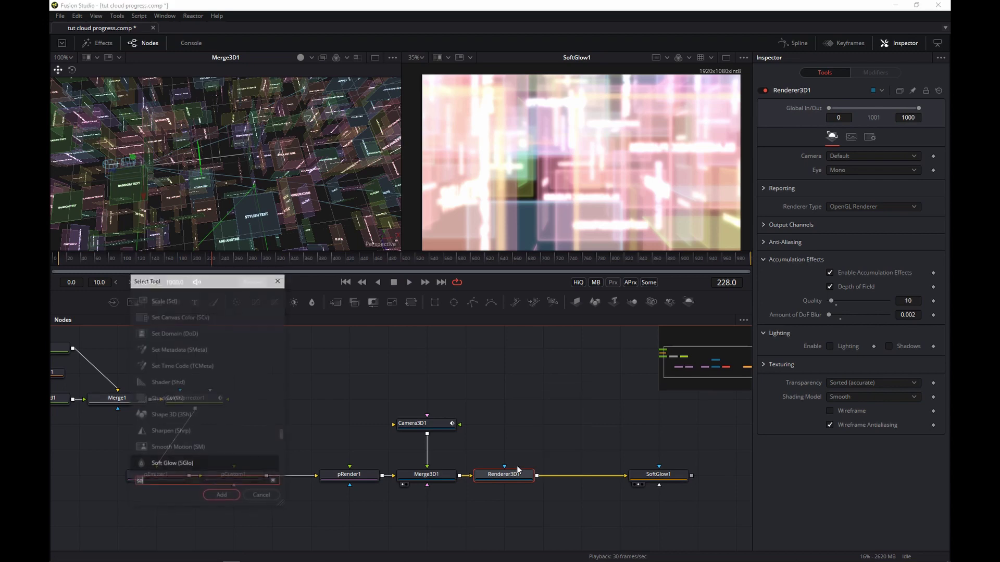
pyautogui.write('alp')
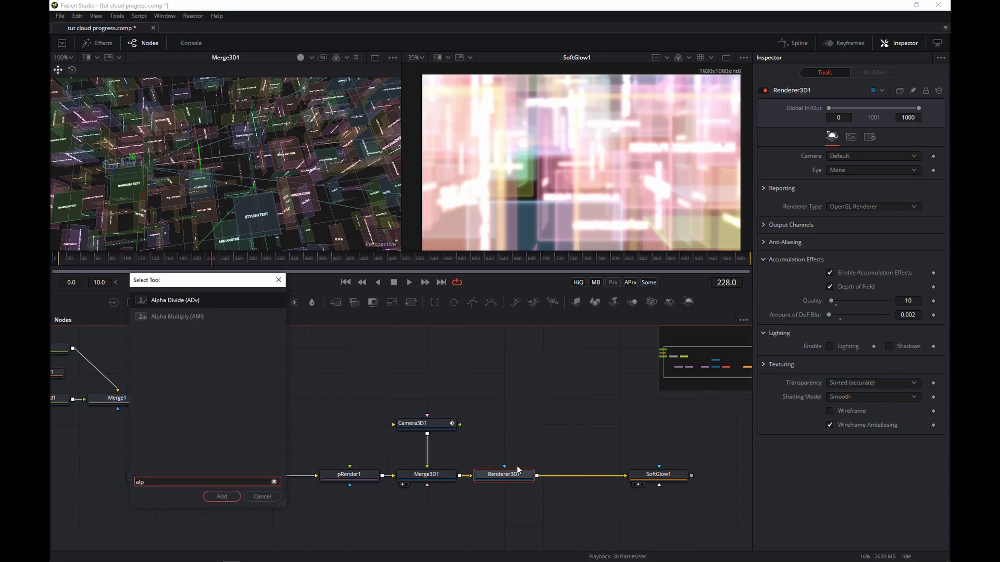
pyautogui.press('Down')
pyautogui.press('Return')
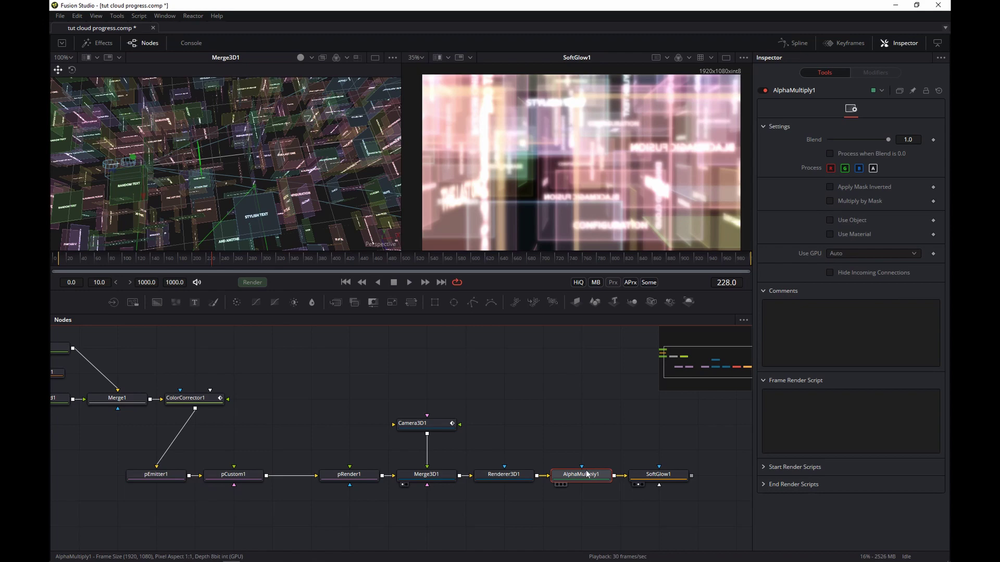
pyautogui.press('2')
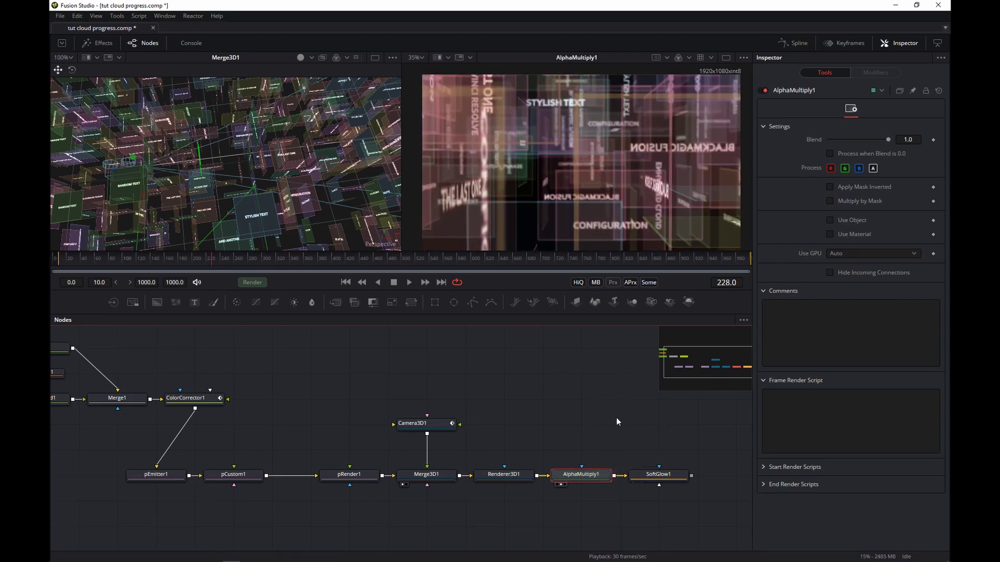
# Inspect pCustom1's color and alpha expressions, and compare Renderer3D1's output with the alpha-multiplied image in the two viewers.
pyautogui.click(232, 477)
pyautogui.scroll(-10, 860, 312)
pyautogui.click(854, 411)
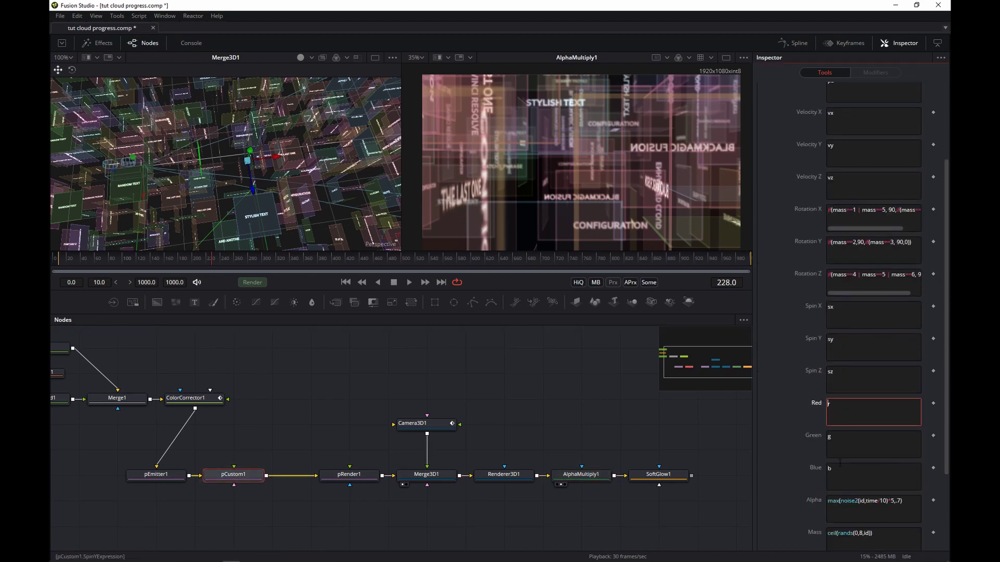
pyautogui.click(521, 476)
pyautogui.press('1')
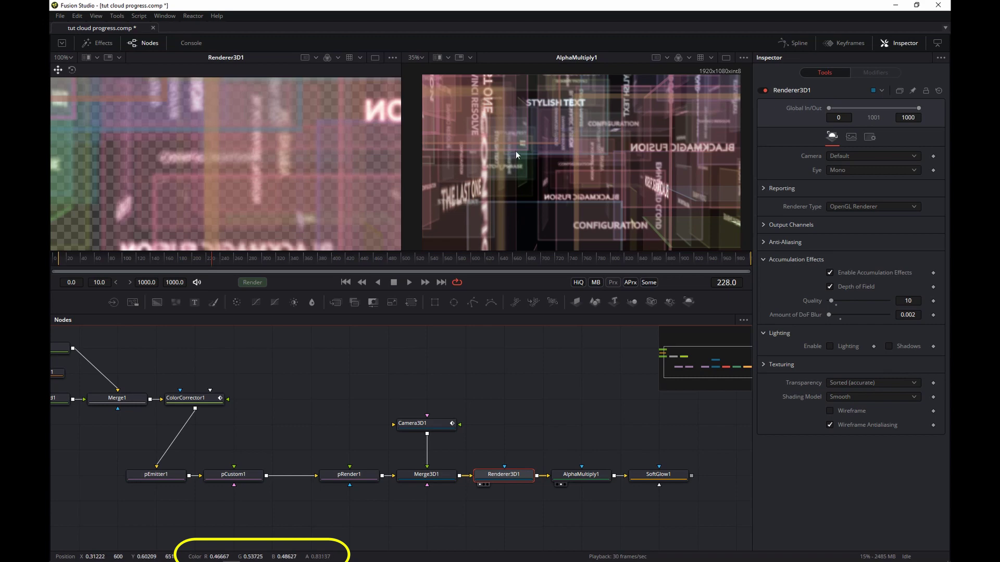
pyautogui.click(582, 474)
# View SoftGlow1 in the second viewer and set its Threshold to 0.22, Gain to 0.709 and Glow Size to 7.1.
pyautogui.click(658, 476)
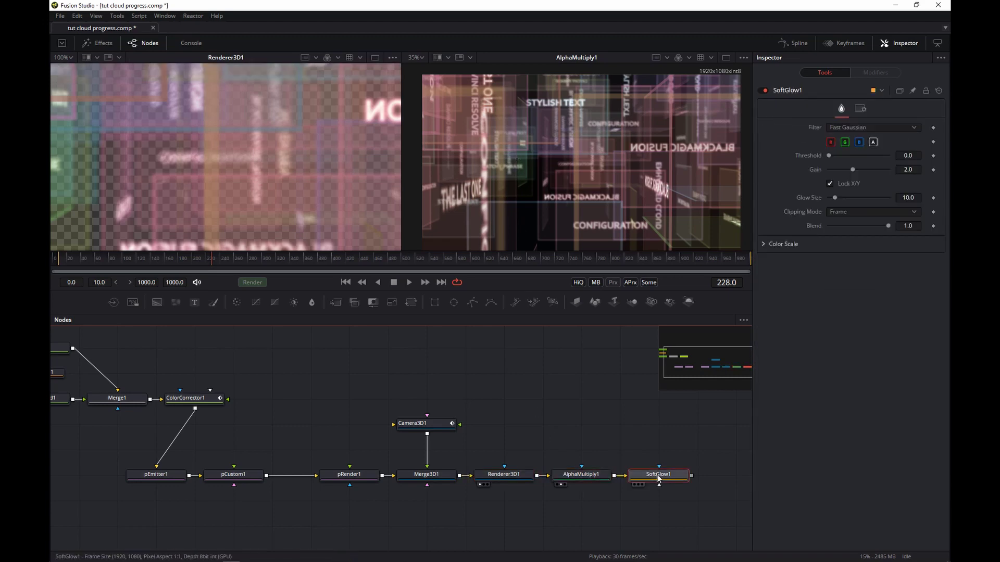
pyautogui.press('2')
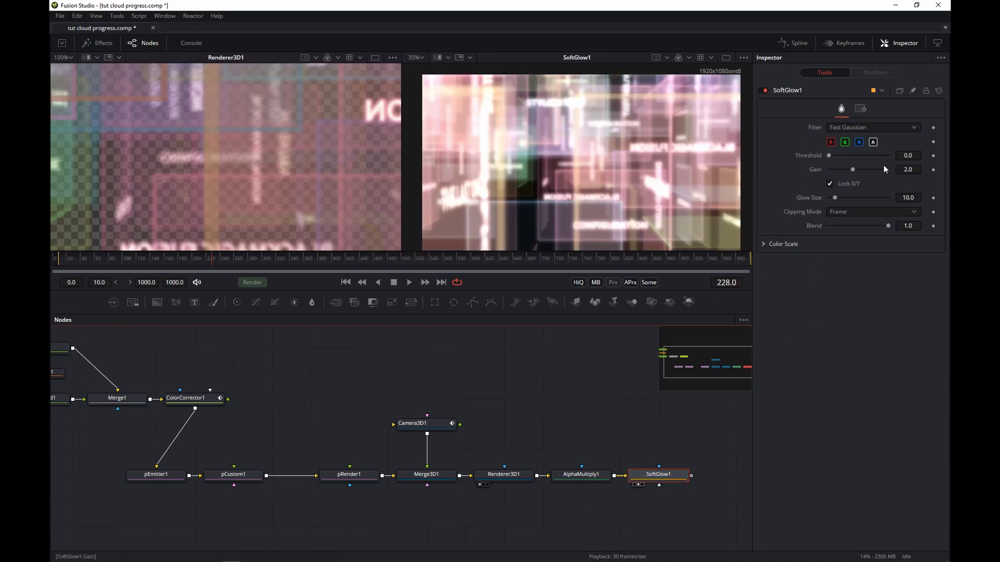
pyautogui.moveTo(828, 156); pyautogui.dragTo(832, 198)
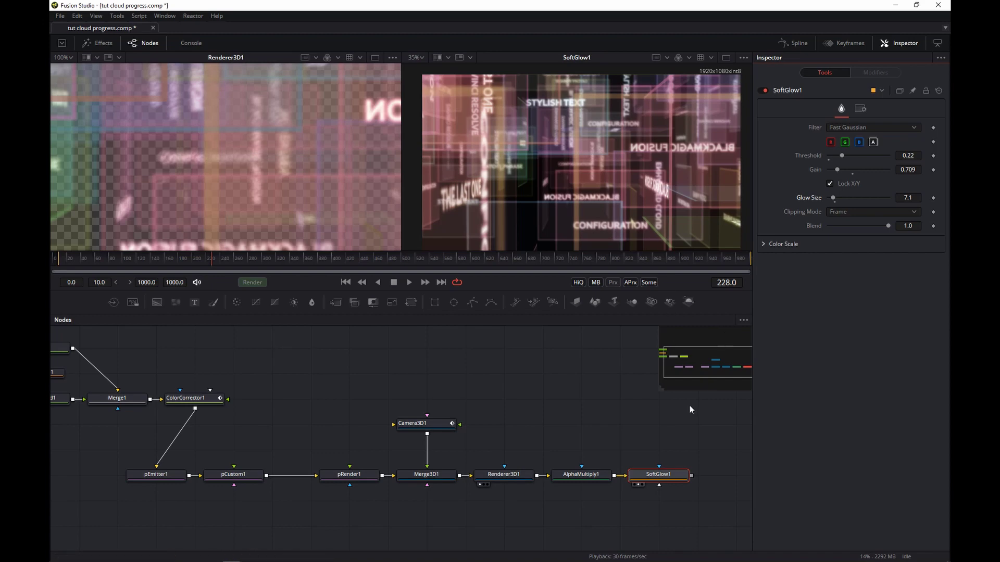
# Add a Color Corrector node after SoftGlow1 and show its output in the second viewer.
pyautogui.click(669, 472)
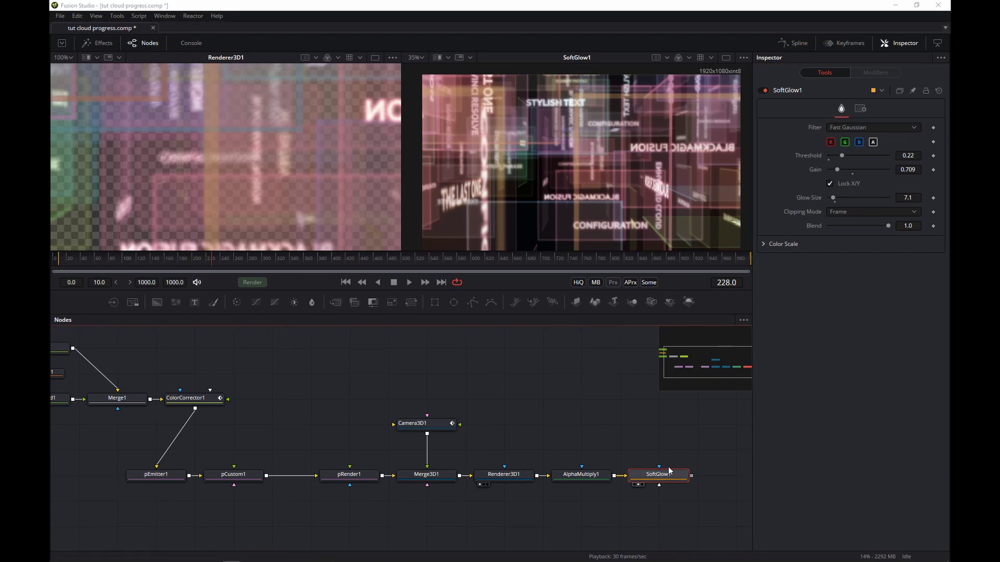
pyautogui.hotkey('shift', 'space')
pyautogui.write('alp')
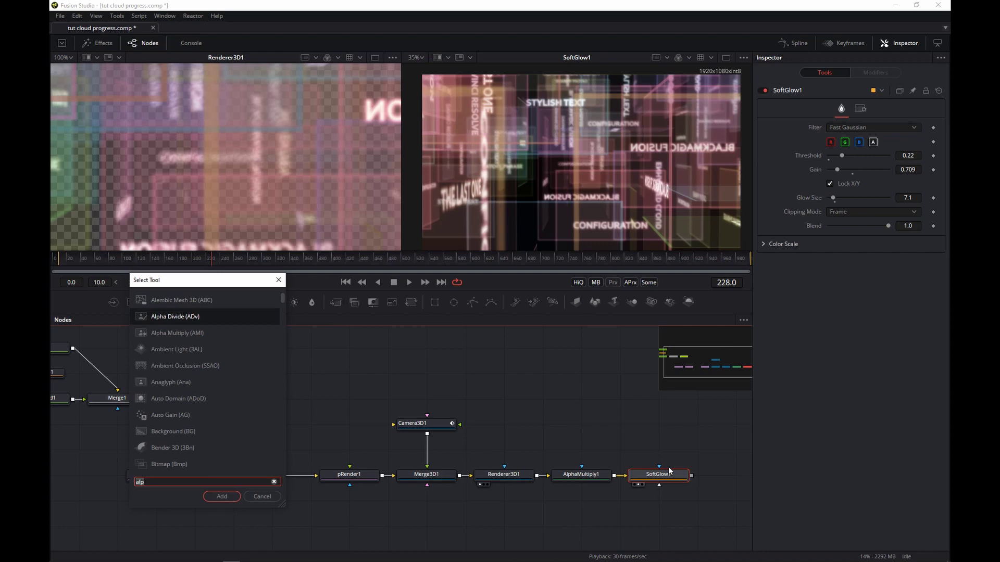
pyautogui.press('BackSpace')
pyautogui.press('BackSpace')
pyautogui.press('BackSpace')
pyautogui.write('cc')
pyautogui.press('Return')
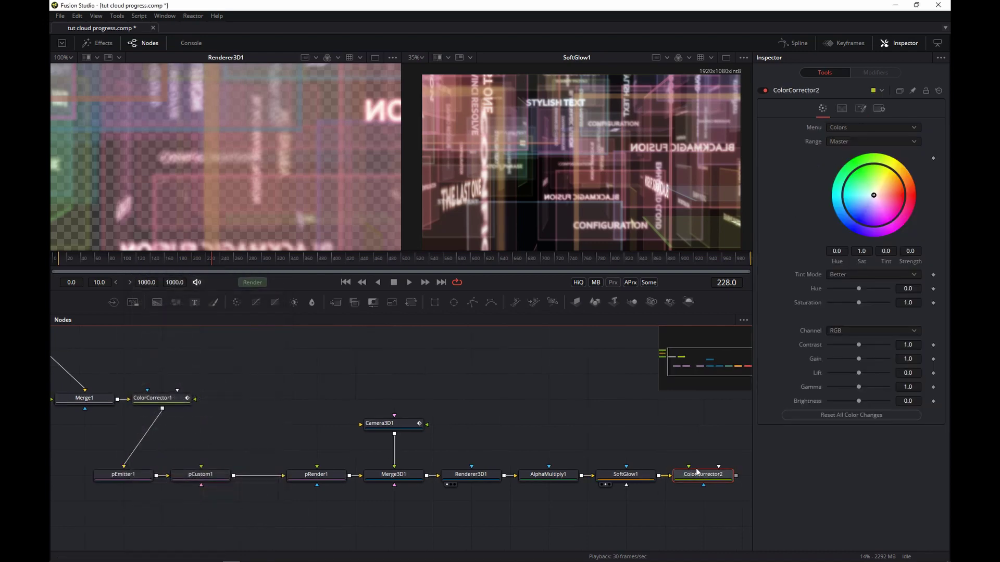
pyautogui.press('2')
# Tint ColorCorrector2's master range toward warm orange with a strength of about 0.19.
pyautogui.click(872, 194)
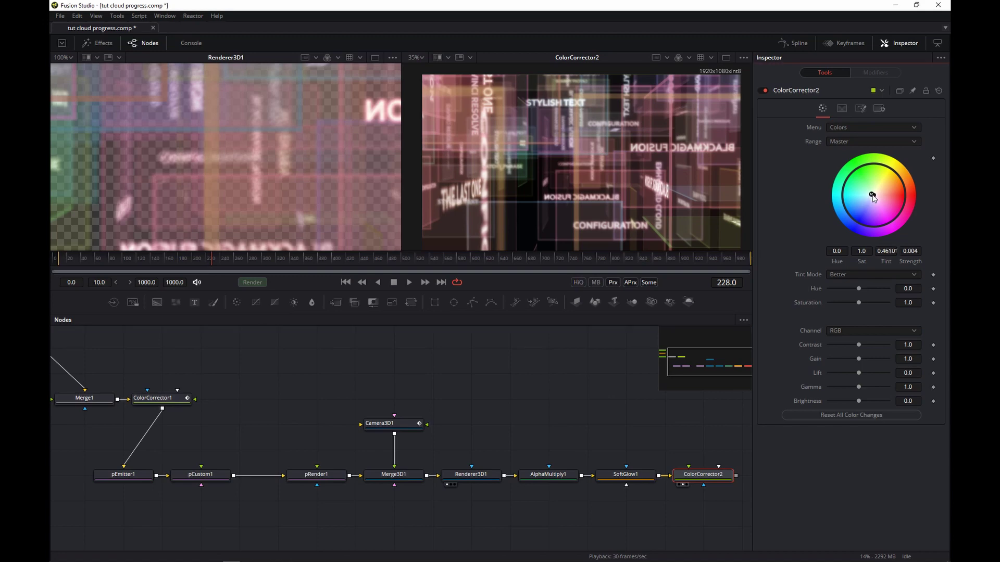
pyautogui.moveTo(872, 195); pyautogui.dragTo(886, 189)
pyautogui.click(706, 483)
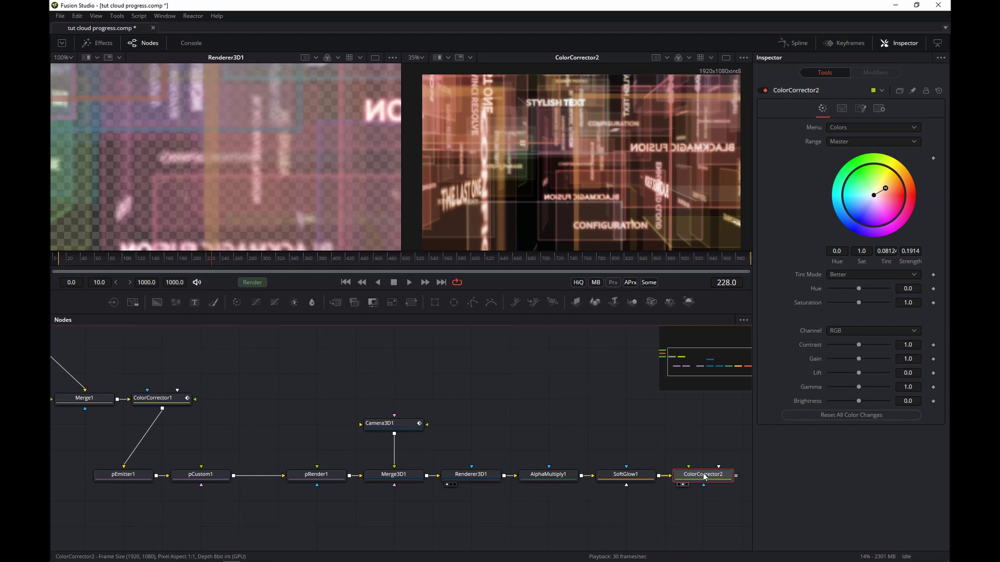
# Add a Saver node after ColorCorrector2 at the end of the node chain.
pyautogui.moveTo(704, 477); pyautogui.dragTo(542, 498)
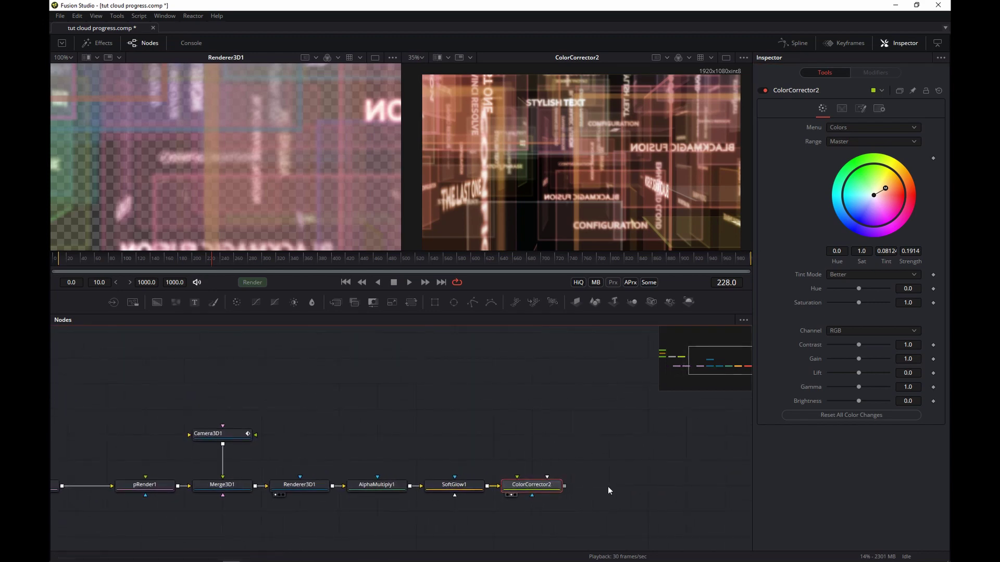
pyautogui.hotkey('shift', 'space')
pyautogui.write('text')
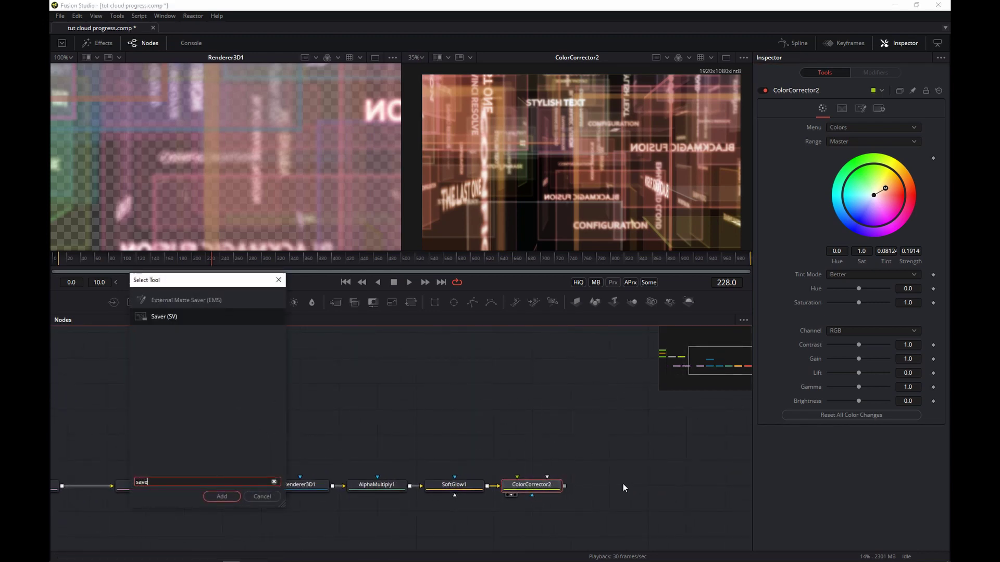
pyautogui.press('Escape')
pyautogui.click(654, 470)
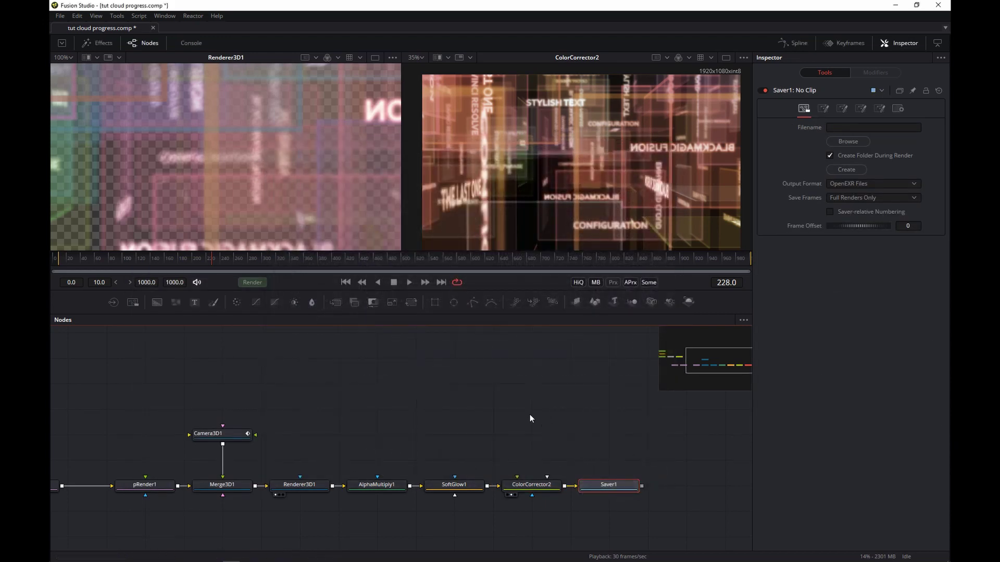
# Show Merge3D1 in both viewers.
pyautogui.moveTo(530, 414); pyautogui.dragTo(640, 415)
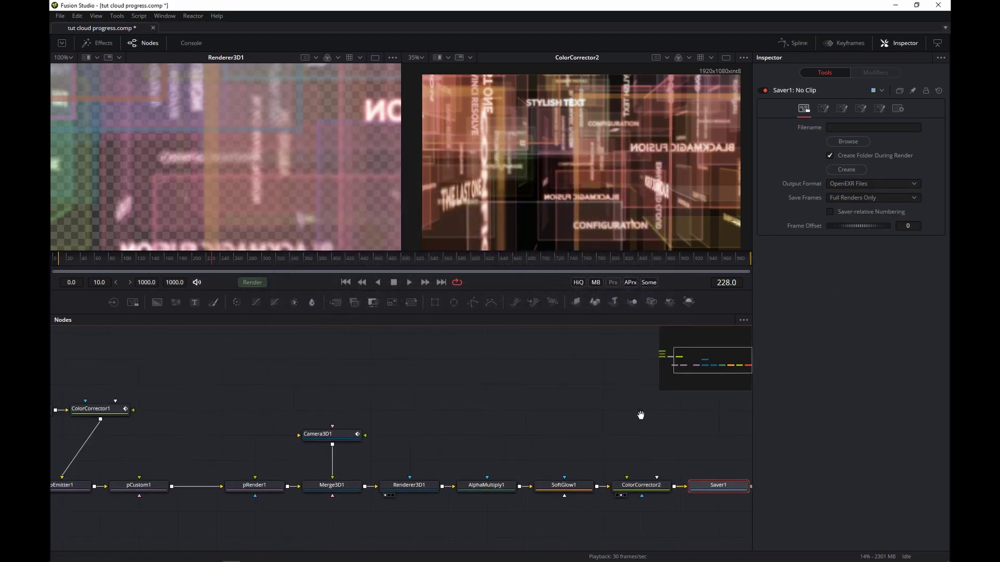
pyautogui.click(338, 486)
pyautogui.moveTo(218, 445); pyautogui.dragTo(348, 448)
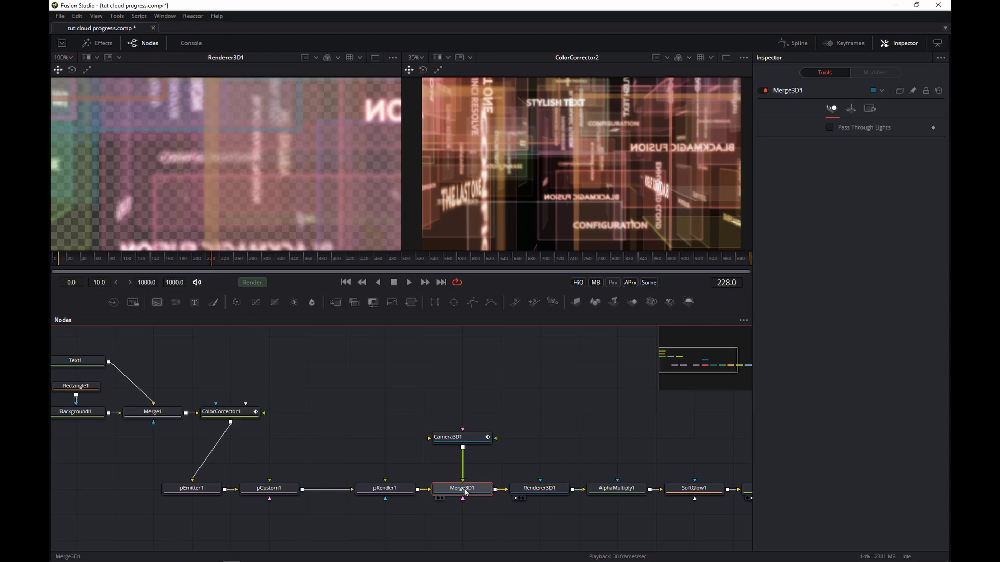
pyautogui.press('1')
pyautogui.press('2')
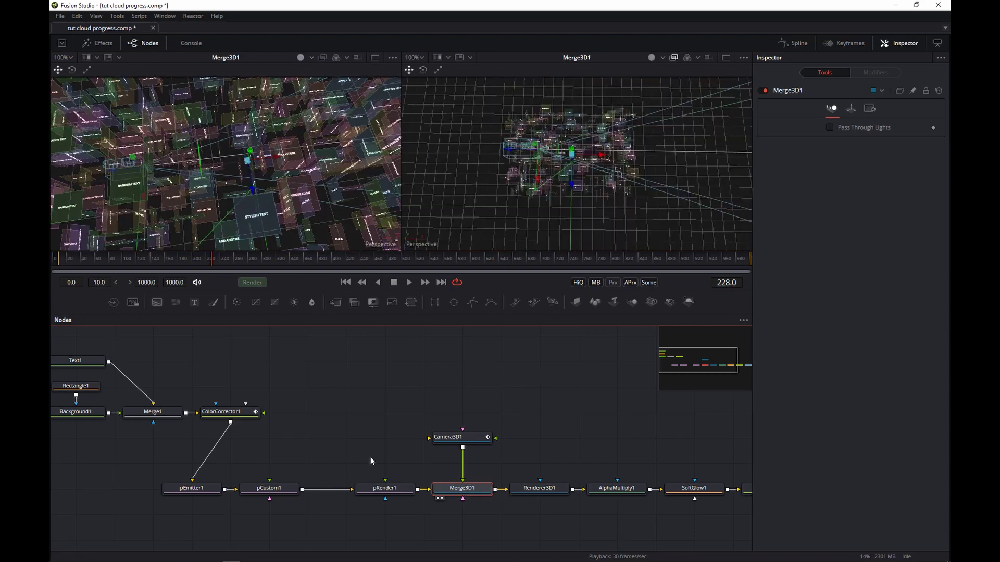
# Duplicate the Text1, Rectangle1, Background1 and Merge1 nodes into empty node space and view the copied merge, fitted to the first viewer.
pyautogui.moveTo(339, 412); pyautogui.dragTo(508, 432)
pyautogui.moveTo(225, 367); pyautogui.dragTo(361, 455)
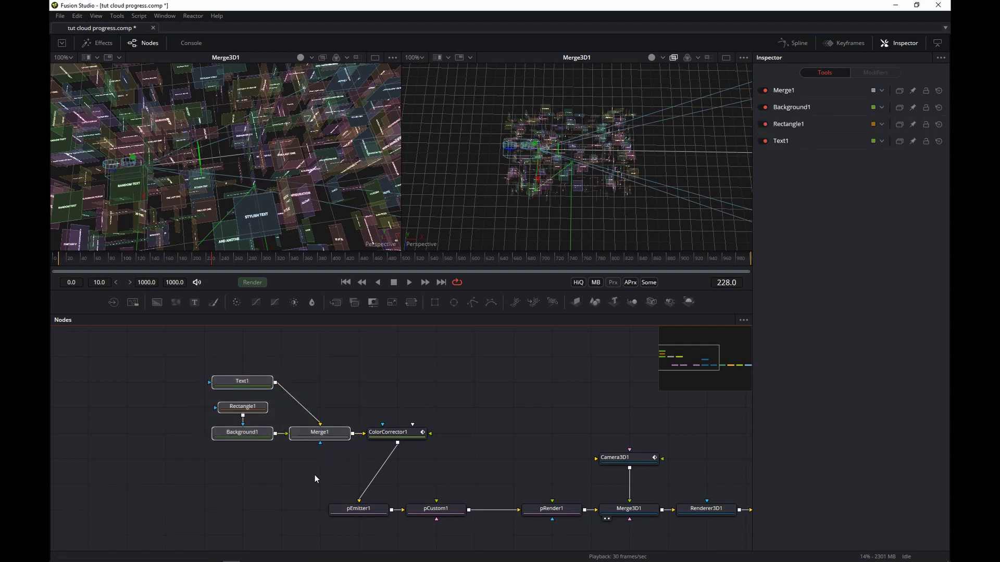
pyautogui.click(77, 16)
pyautogui.click(88, 63)
pyautogui.rightClick(458, 365)
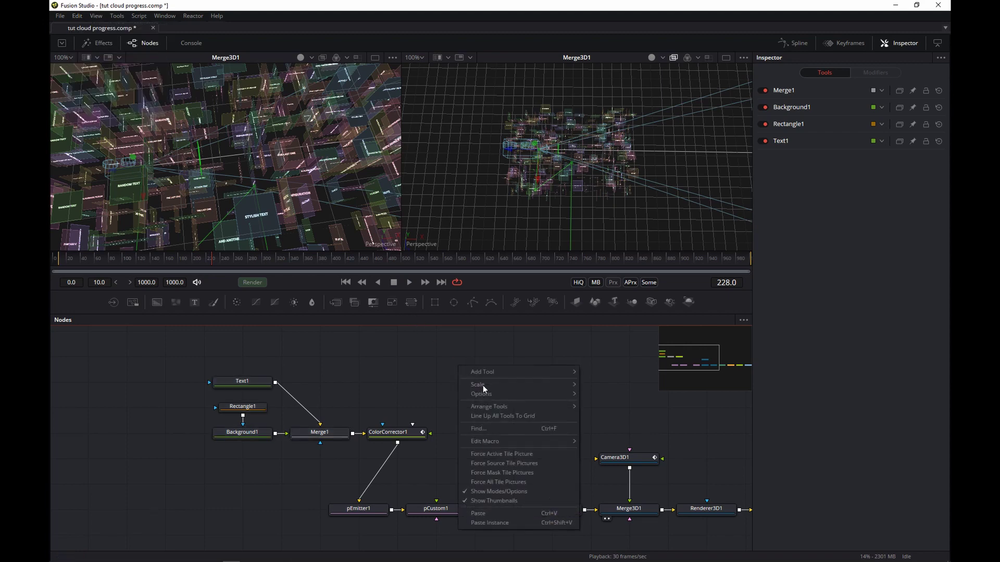
pyautogui.click(504, 513)
pyautogui.press('1')
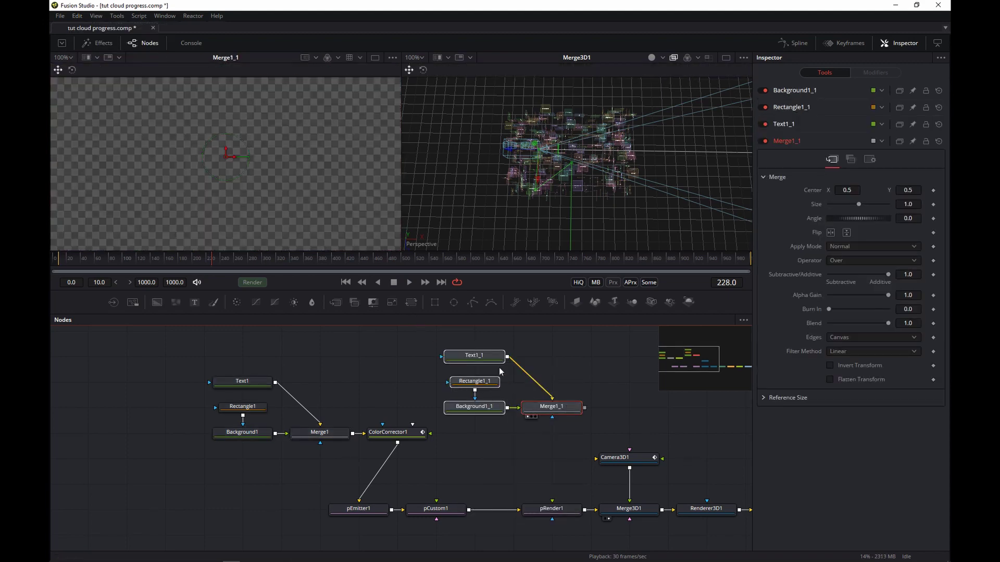
pyautogui.hotkey('ctrl', 'f')
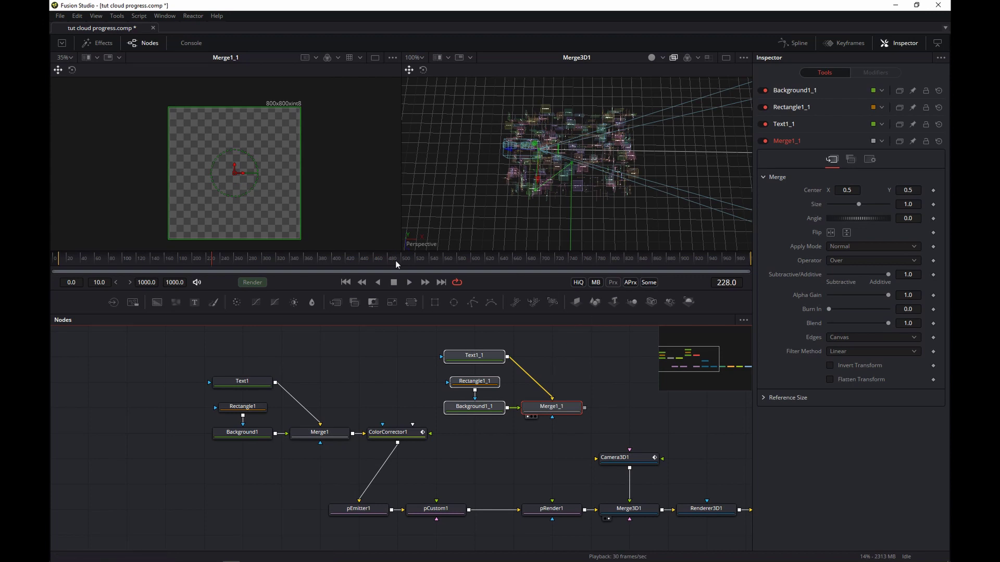
# Remove the Styled Text expression from Text1_1 and set its text to "SPECIAL".
pyautogui.click(465, 356)
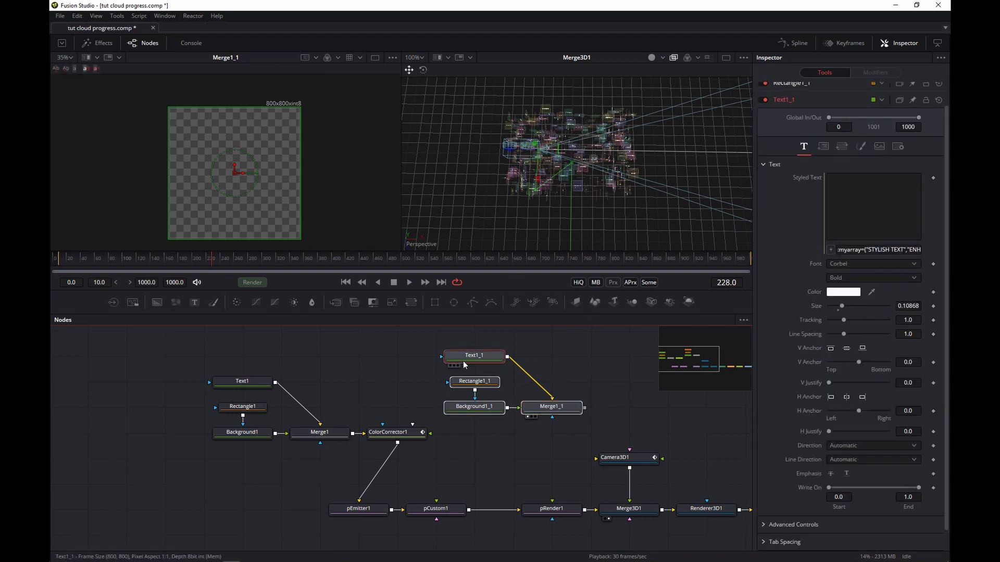
pyautogui.rightClick(800, 181)
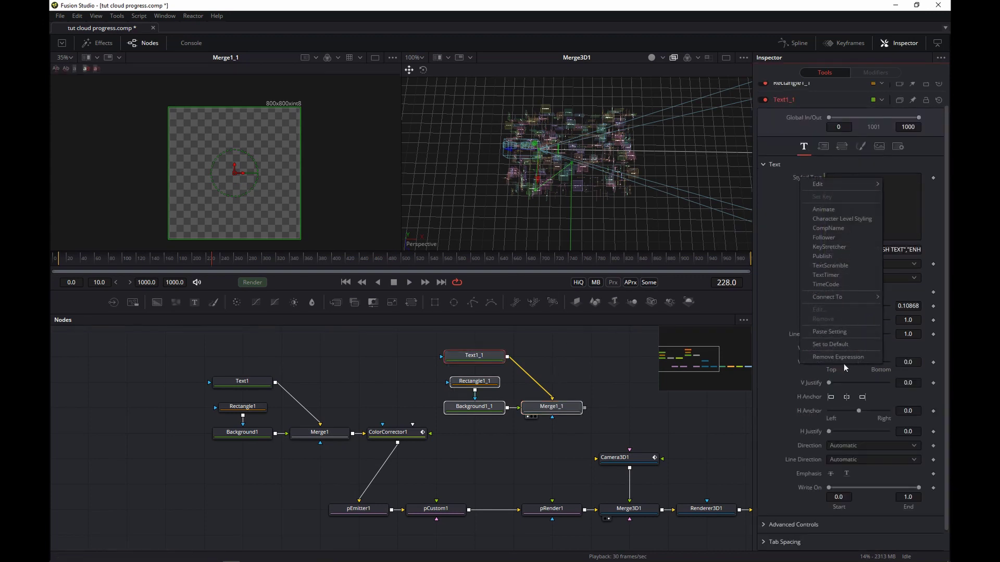
pyautogui.click(839, 358)
pyautogui.click(844, 187)
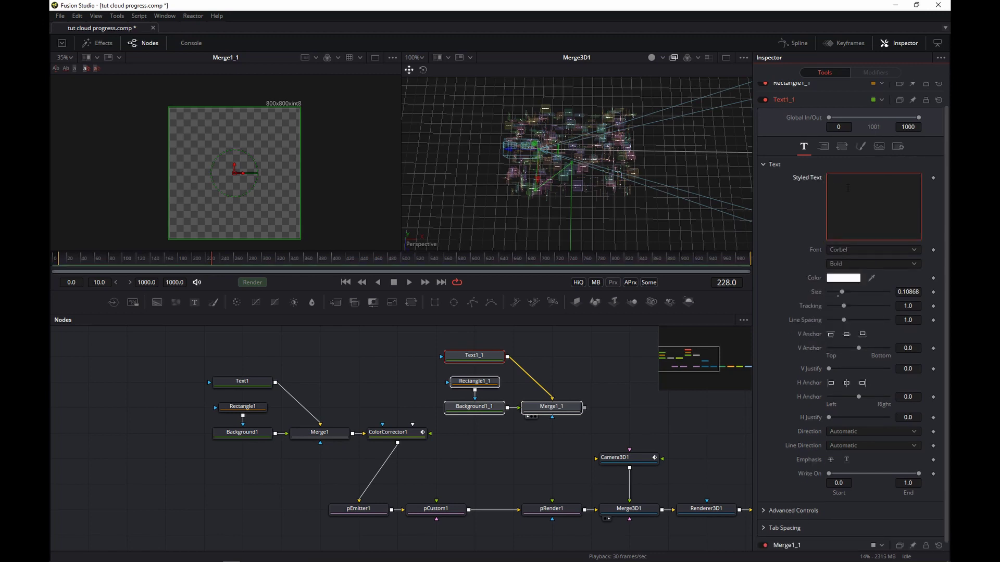
pyautogui.write('SPECIAL')
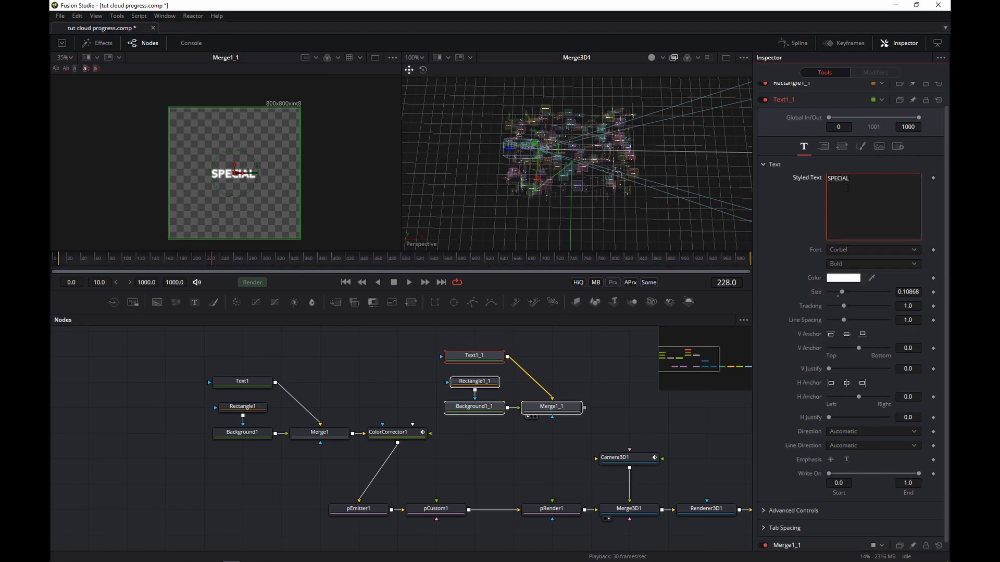
# Add a second line reading "TEXT" to the Text1_1 styled text and enlarge its size to about 0.2.
pyautogui.press('Return')
pyautogui.write('TEXT')
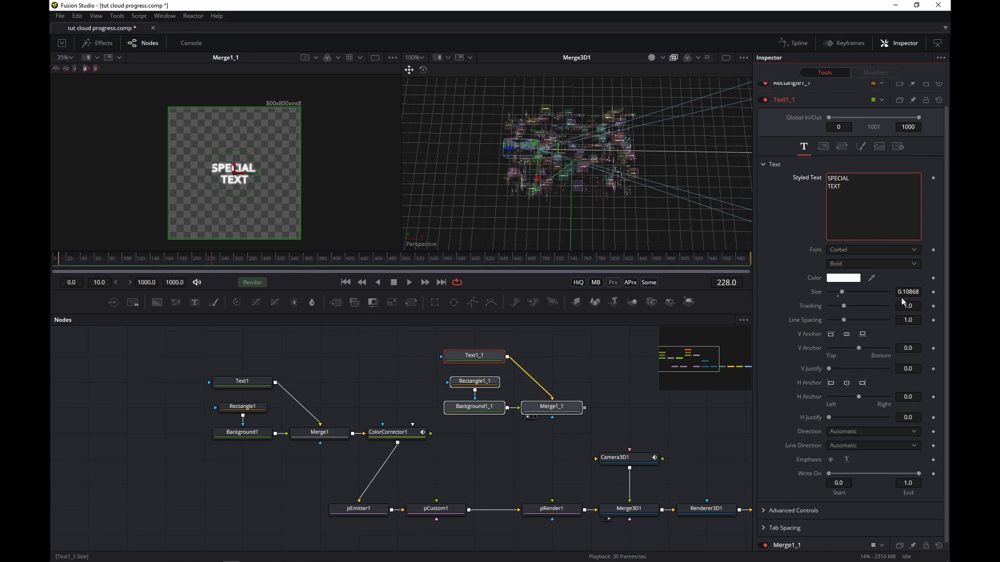
pyautogui.moveTo(842, 292); pyautogui.dragTo(854, 291)
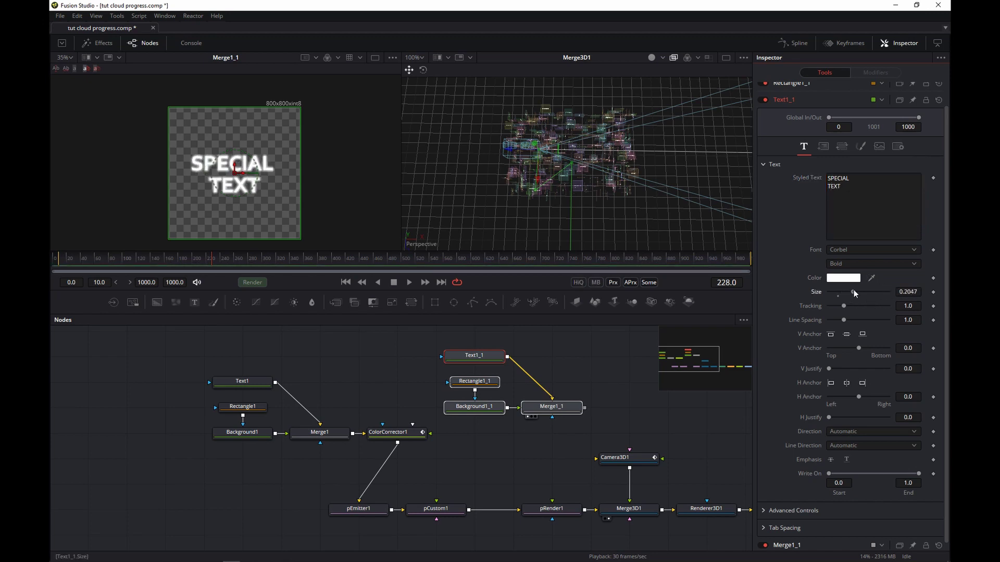
# Add a Color Corrector after Merge1_1, view it in the first viewer and tint it red with a strength of about 0.82.
pyautogui.click(549, 414)
pyautogui.hotkey('shift', 'space')
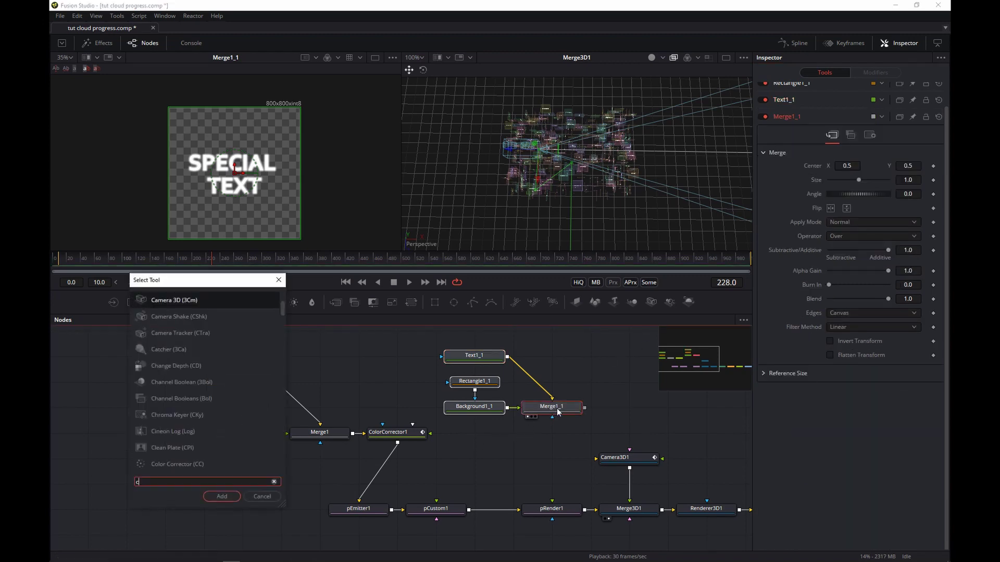
pyautogui.write('color')
pyautogui.press('Return')
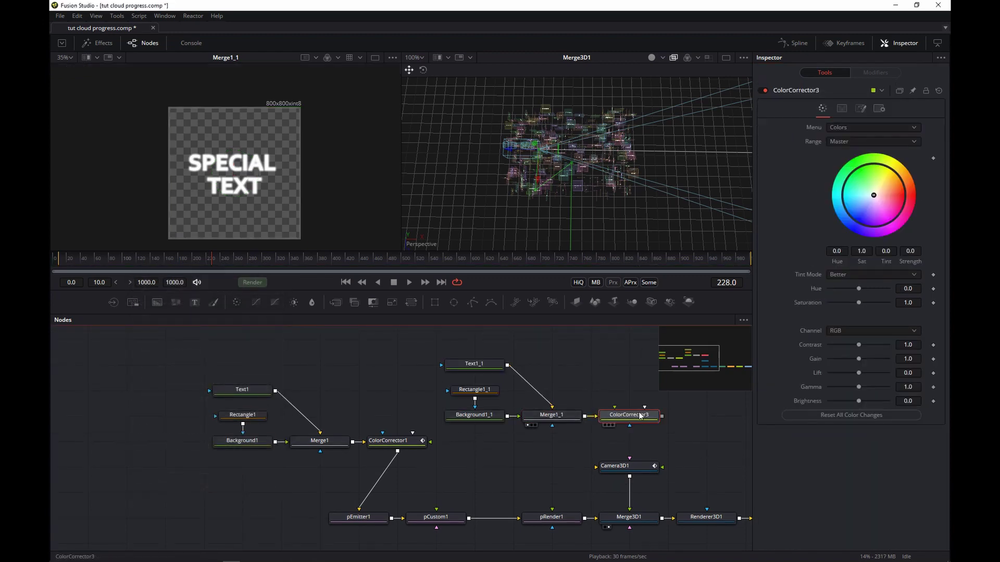
pyautogui.press('1')
pyautogui.moveTo(873, 195); pyautogui.dragTo(901, 192)
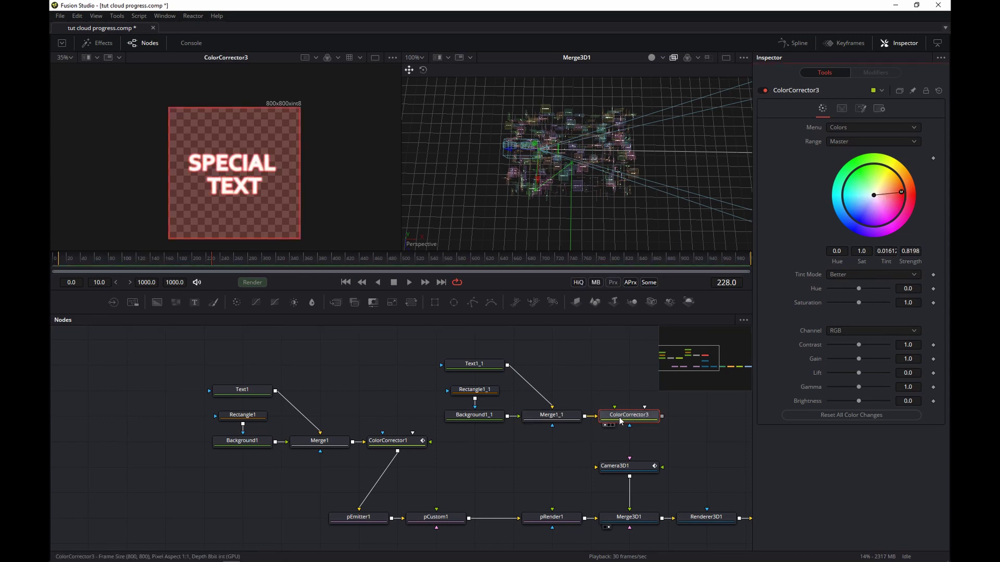
# Move ColorCorrector3 below Merge1_1, add an Image Plane 3D after it, connect that to Merge3D1 and open the plane's transform settings.
pyautogui.moveTo(620, 421); pyautogui.dragTo(504, 448)
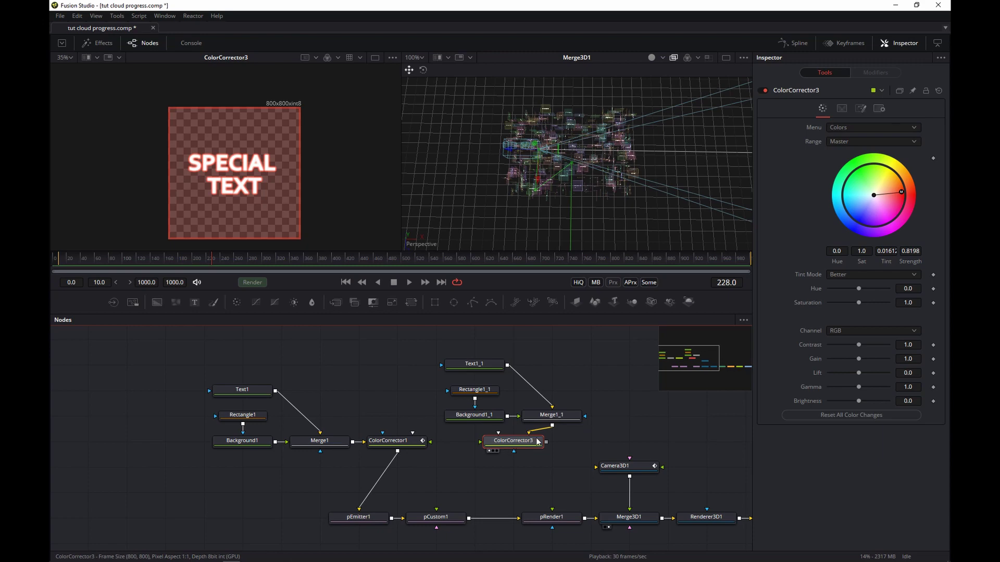
pyautogui.hotkey('shift', 'space')
pyautogui.write('image')
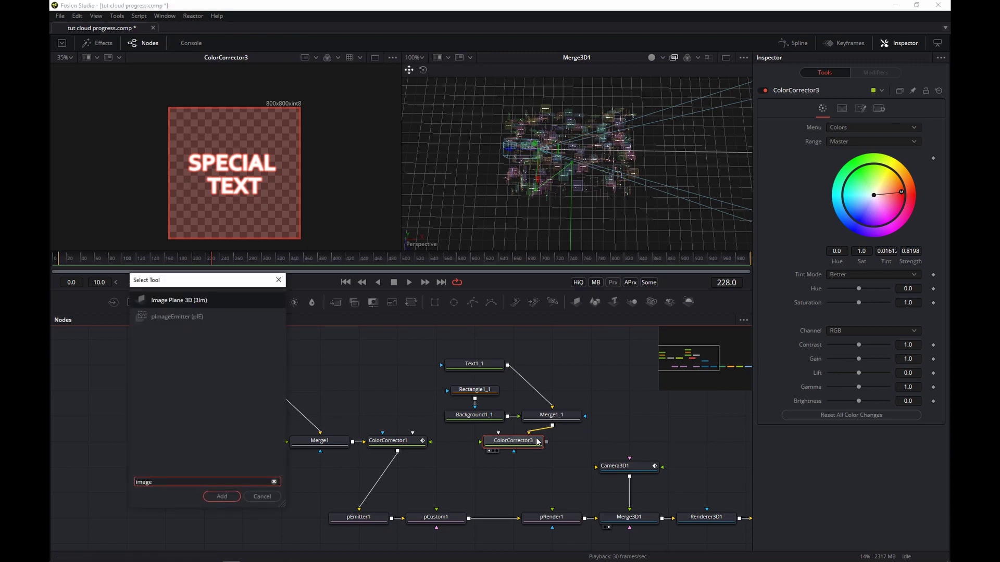
pyautogui.press('Return')
pyautogui.moveTo(438, 442); pyautogui.dragTo(615, 509)
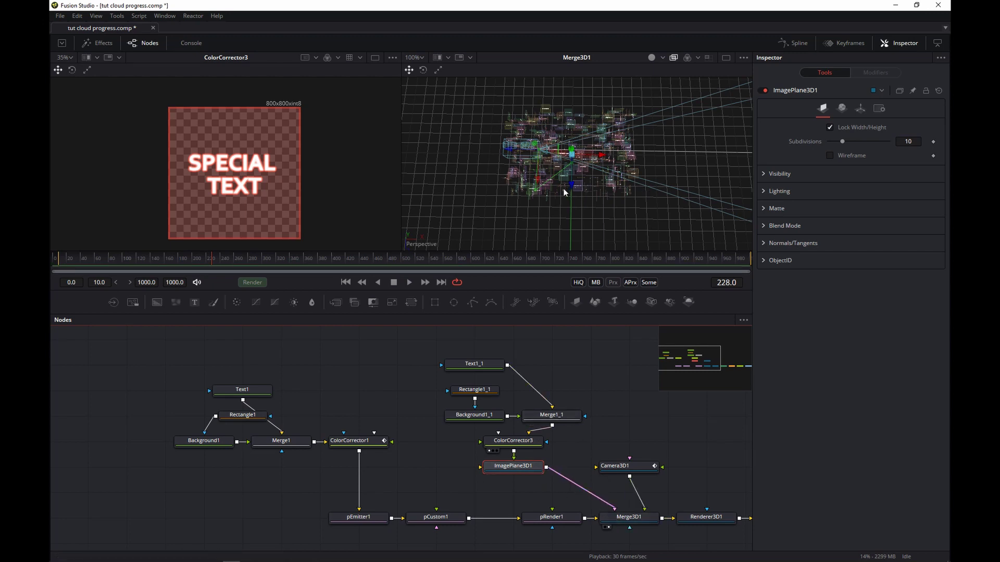
pyautogui.scroll(5, 564, 192)
pyautogui.moveTo(618, 196); pyautogui.dragTo(592, 124)
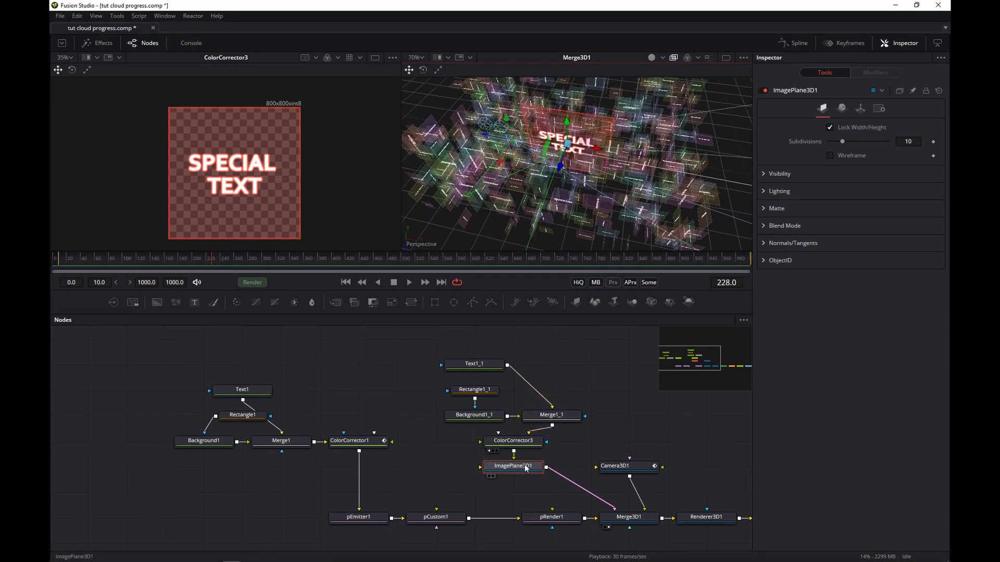
pyautogui.click(862, 110)
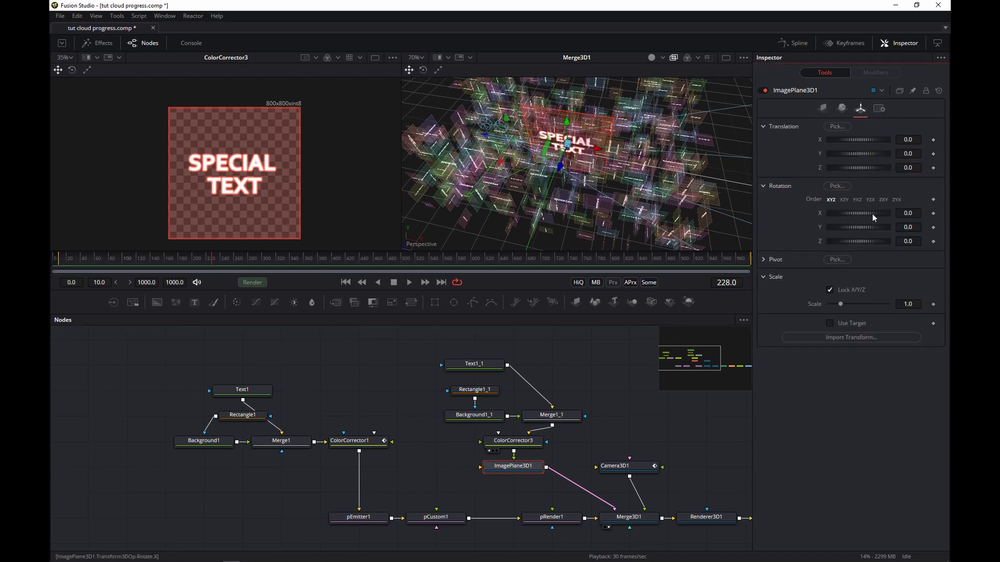
pyautogui.moveTo(873, 213); pyautogui.dragTo(857, 213)
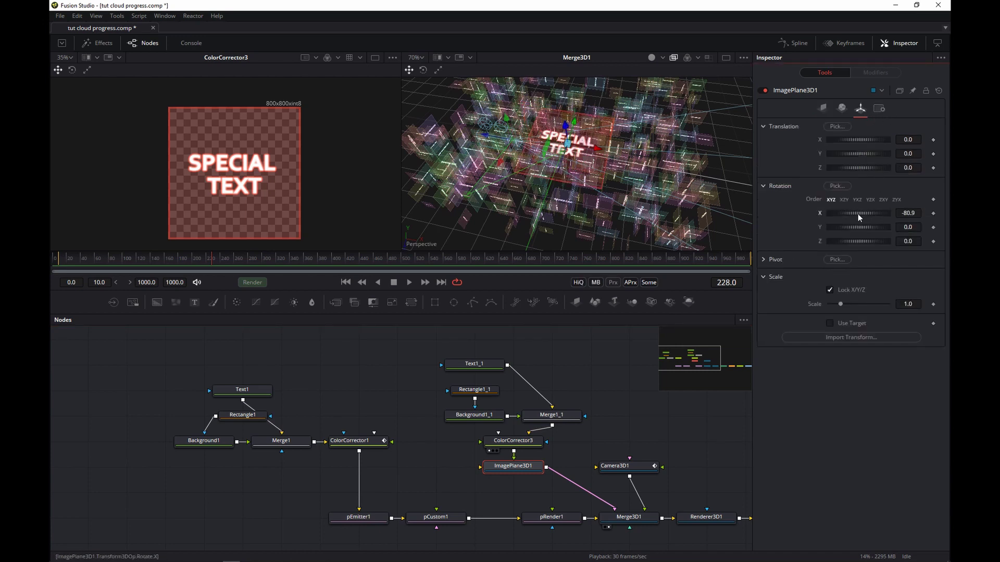
pyautogui.click(916, 213)
pyautogui.write('0')
# Set the Y rotation of ImagePlane3D1 to -90 degrees and check its orientation inside the word cloud.
pyautogui.click(912, 227)
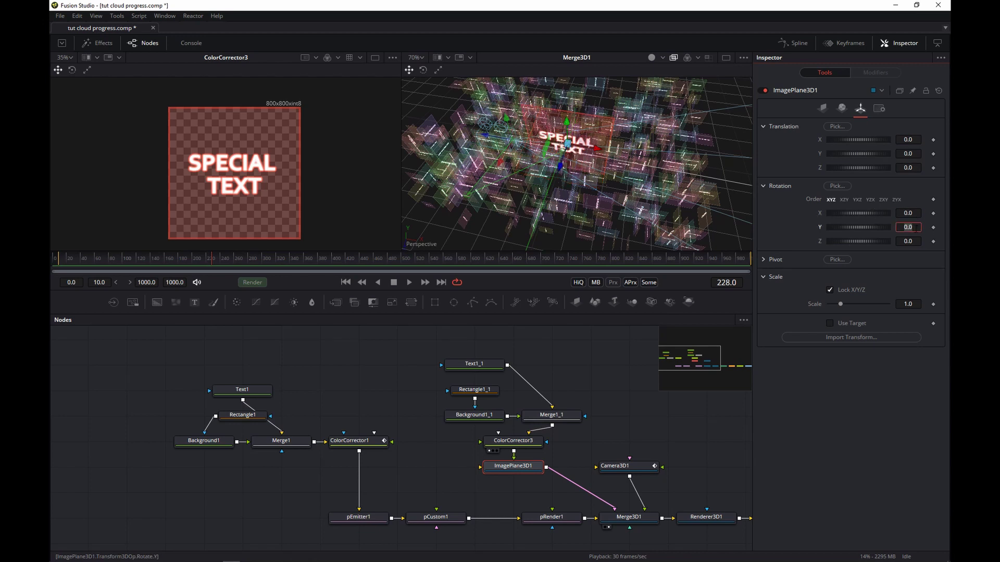
pyautogui.write('90')
pyautogui.press('Tab')
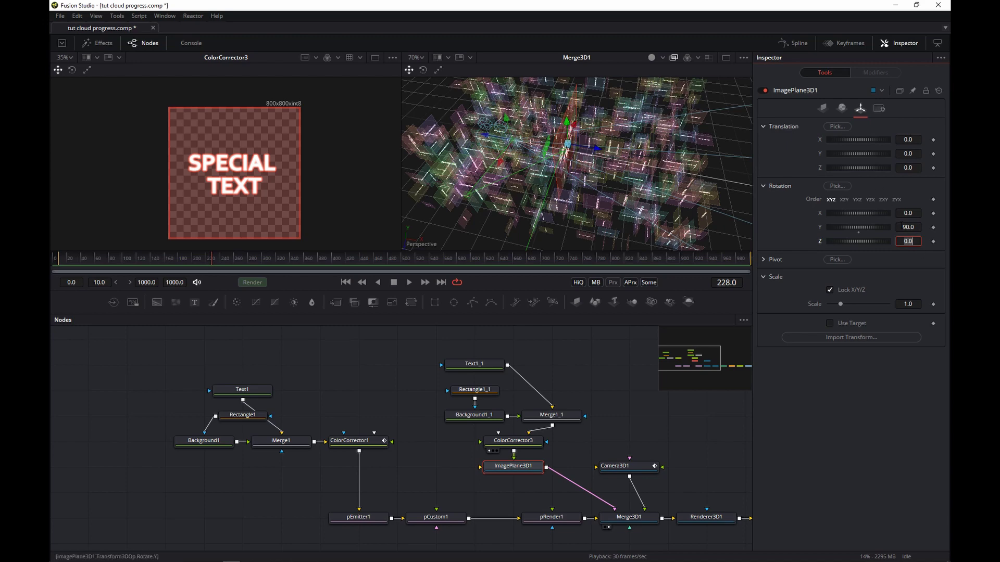
pyautogui.click(903, 227)
pyautogui.write('-')
pyautogui.moveTo(541, 192); pyautogui.dragTo(734, 108)
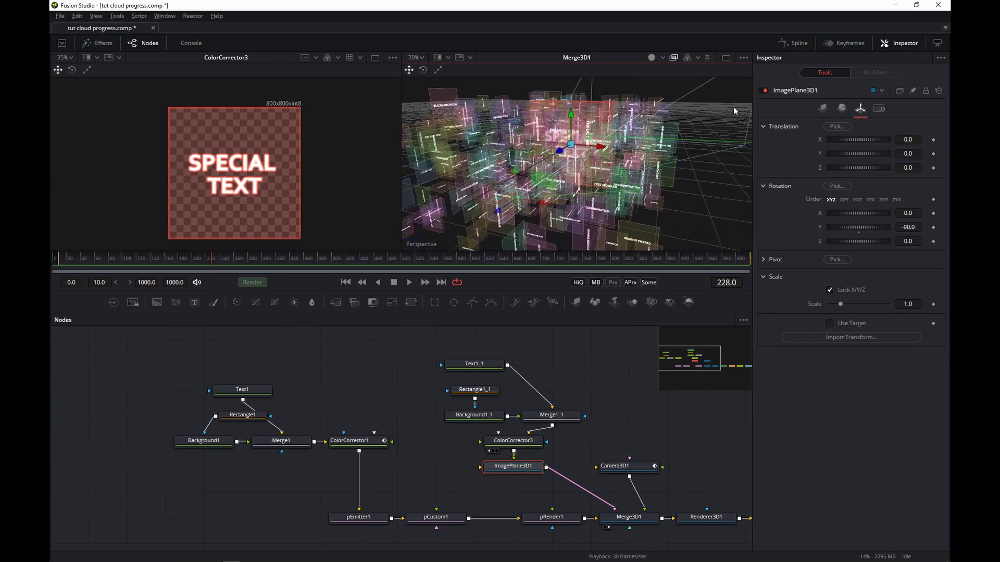
# Show Merge3D1 in the first viewer and look at the scene through Camera3D1.
pyautogui.click(631, 517)
pyautogui.press('1')
pyautogui.moveTo(270, 207); pyautogui.dragTo(380, 114)
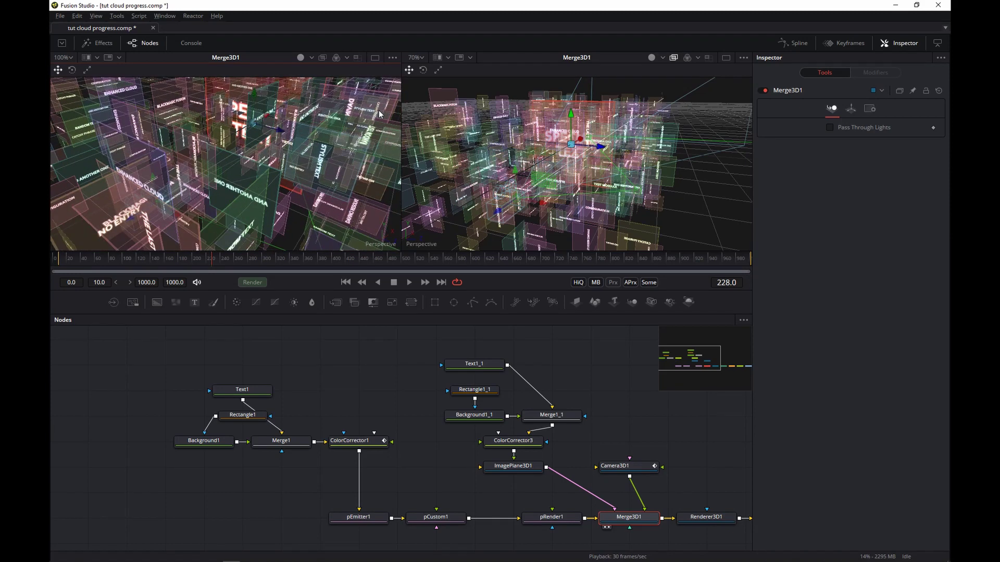
pyautogui.rightClick(383, 249)
pyautogui.click(412, 256)
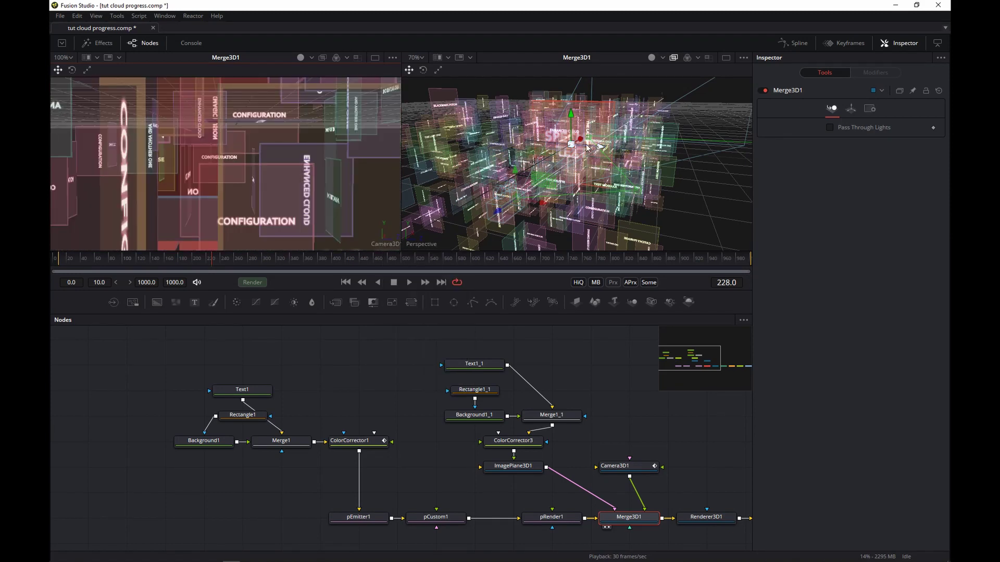
# Scale ImagePlane3D1 to 0.355 and move it into the camera's view at about X -0.27, Y -0.43, Z -0.27.
pyautogui.moveTo(571, 113); pyautogui.dragTo(571, 149)
pyautogui.click(582, 108)
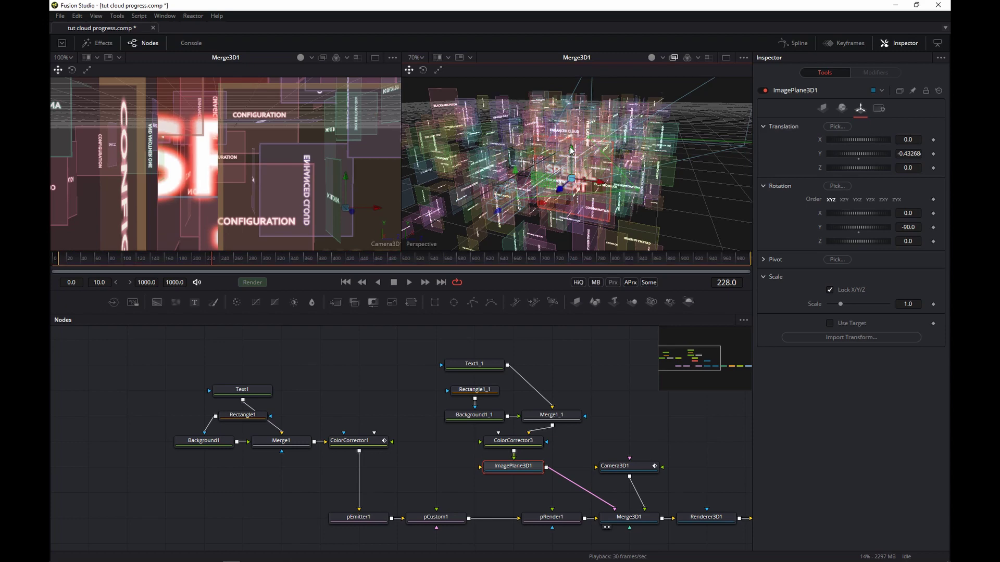
pyautogui.moveTo(842, 304); pyautogui.dragTo(835, 304)
pyautogui.moveTo(601, 192); pyautogui.dragTo(538, 215)
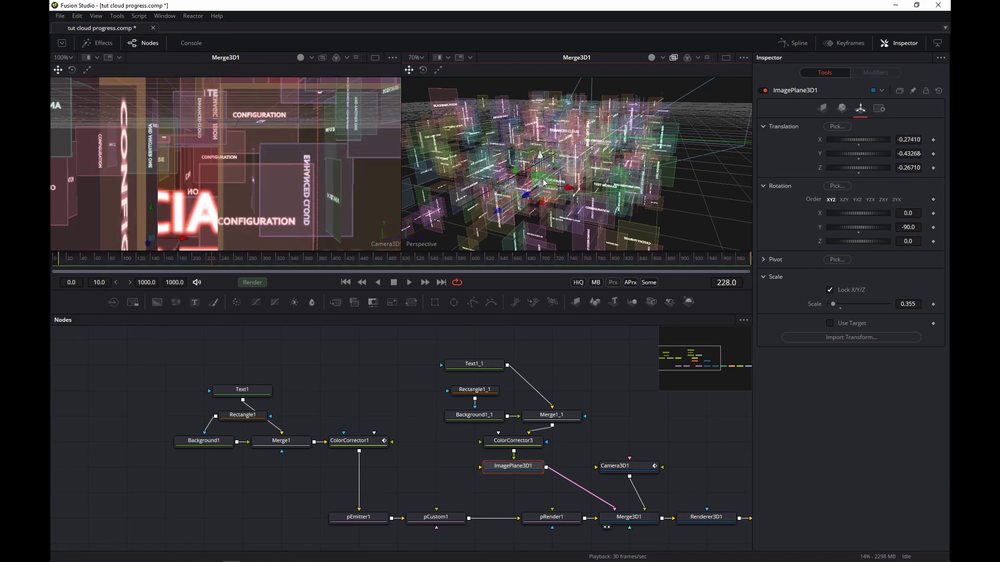
pyautogui.moveTo(617, 400); pyautogui.dragTo(446, 334)
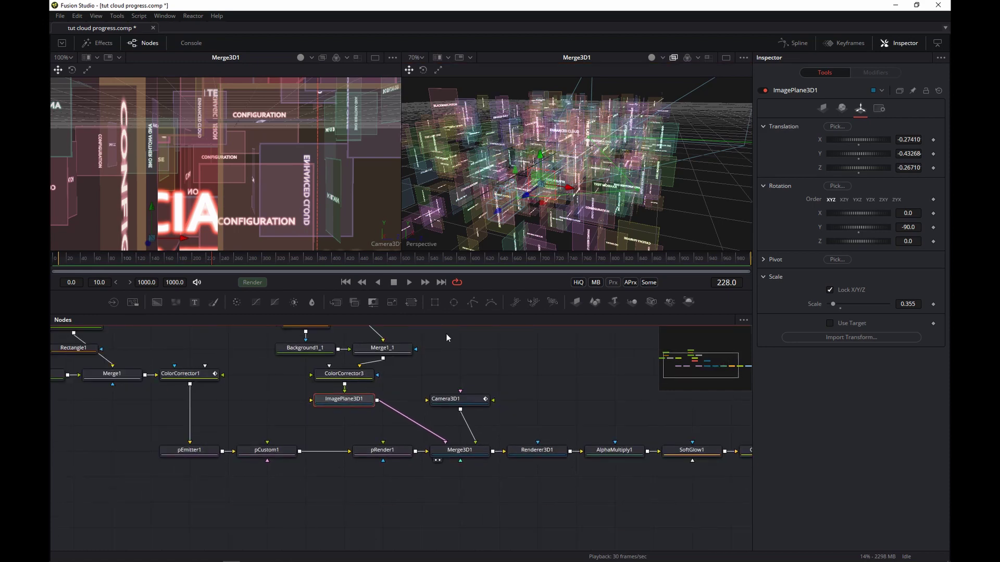
pyautogui.moveTo(625, 490); pyautogui.dragTo(489, 487)
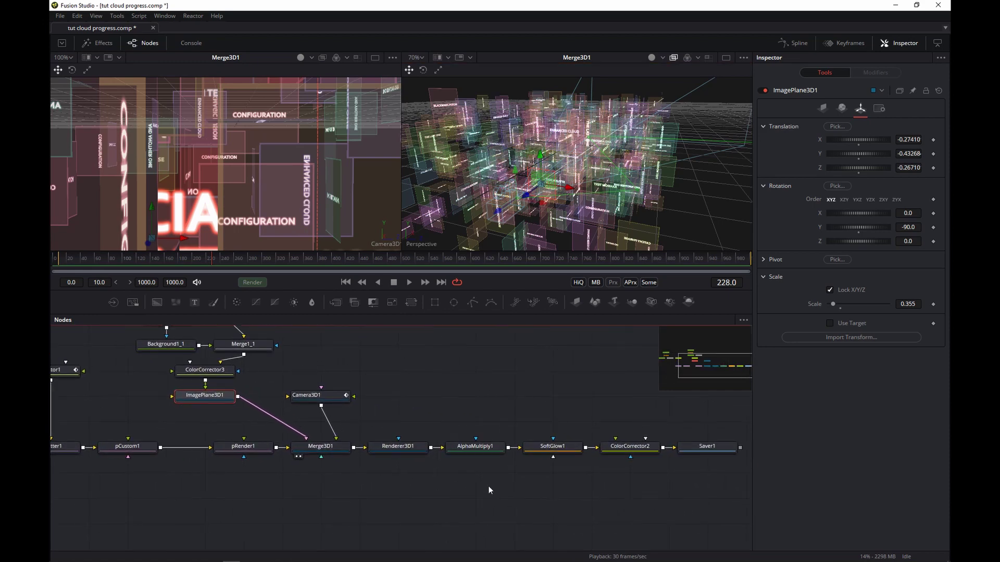